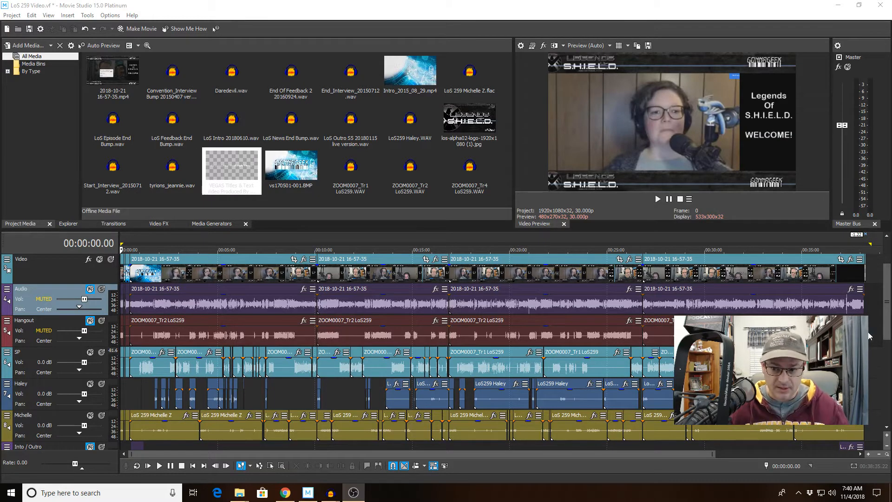
# Review the project's video and audio tracks in the timeline, including the muted Intro/Outro and Bumps tracks.
pyautogui.scroll(-1, 887, 325)
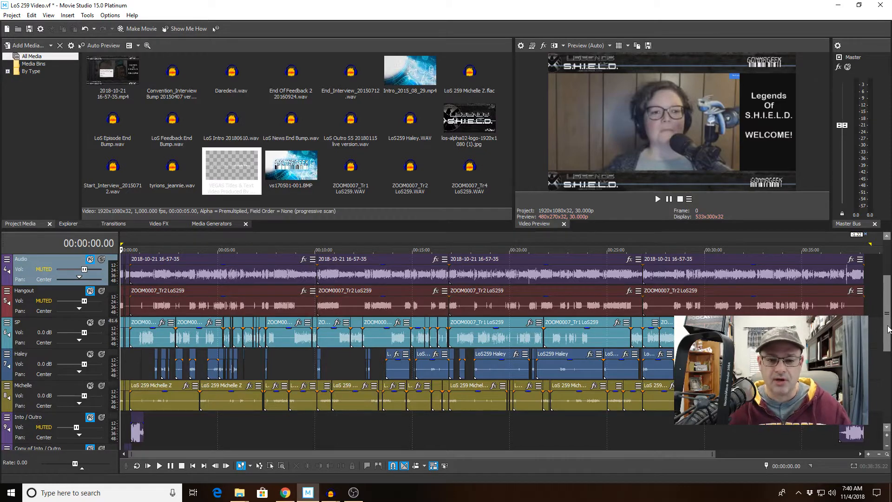
pyautogui.scroll(1, 889, 329)
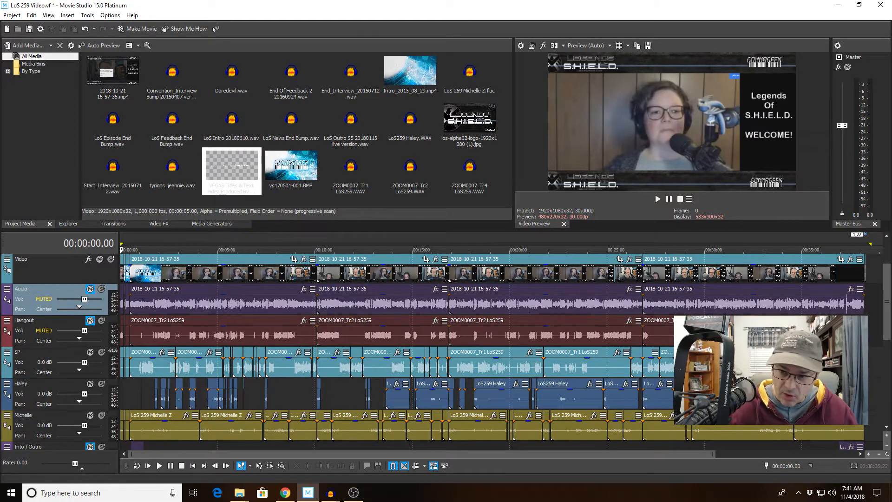
pyautogui.scroll(-3, 886, 322)
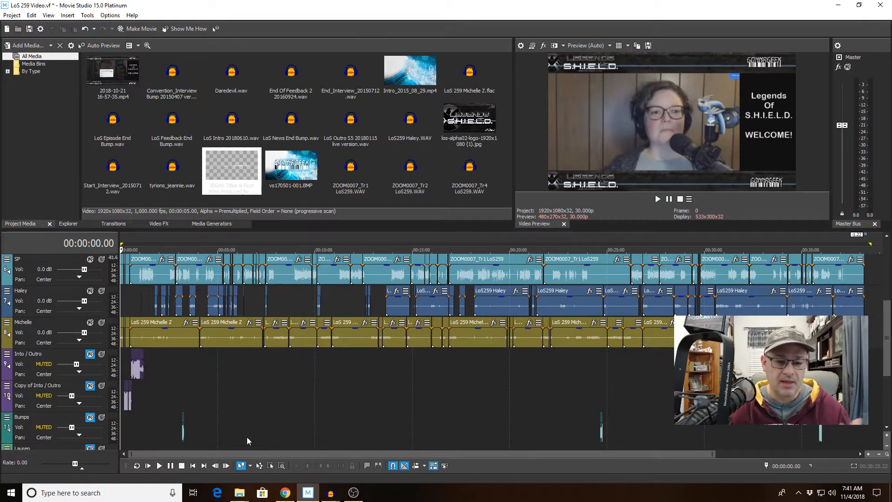
pyautogui.scroll(5, 865, 314)
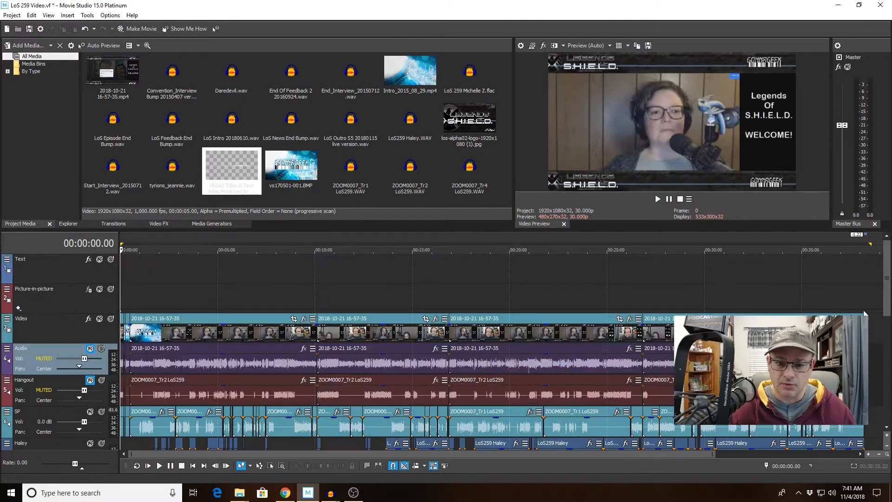
pyautogui.scroll(-2, 505, 308)
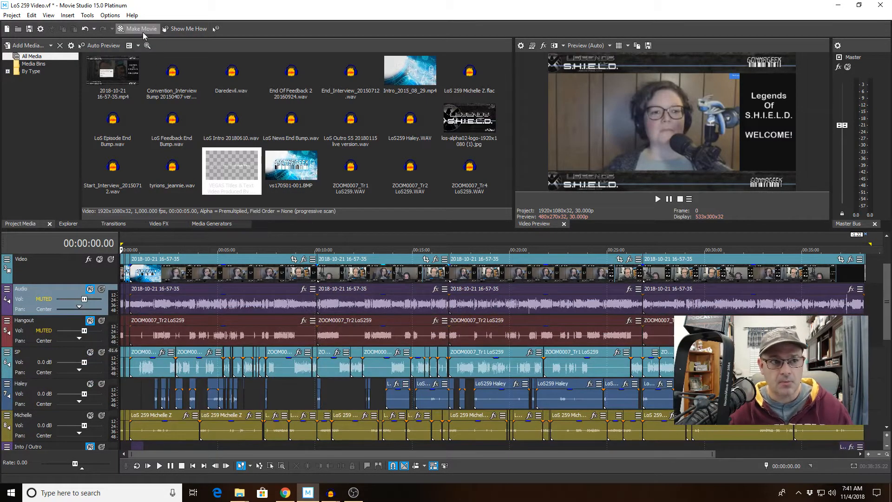
# Inspect the advanced render settings for saving the movie to the hard drive, and leave without rendering.
pyautogui.click(12, 15)
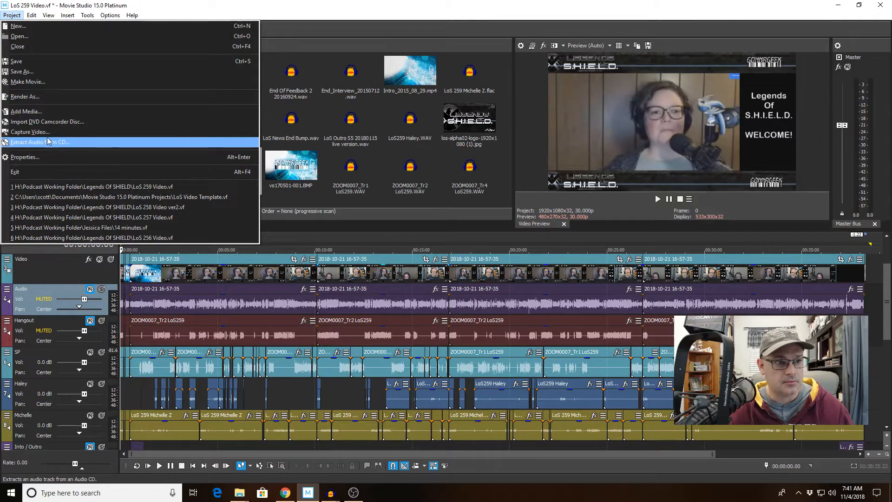
pyautogui.click(273, 4)
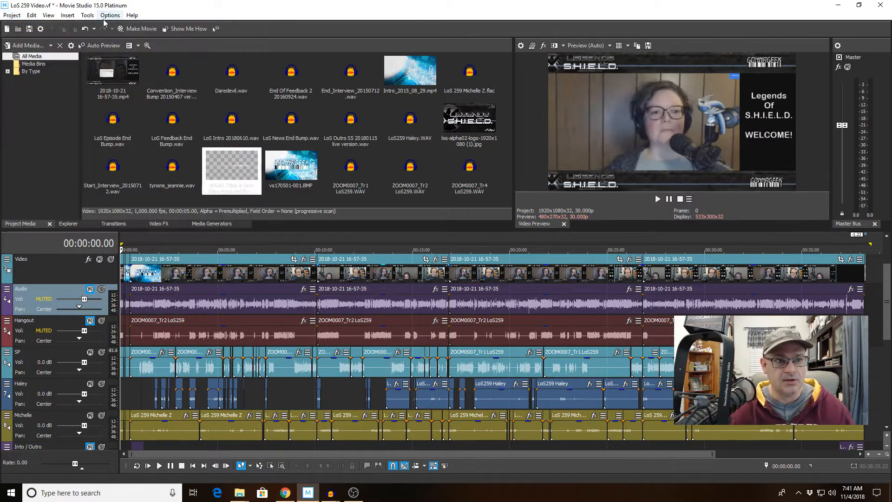
pyautogui.click(139, 29)
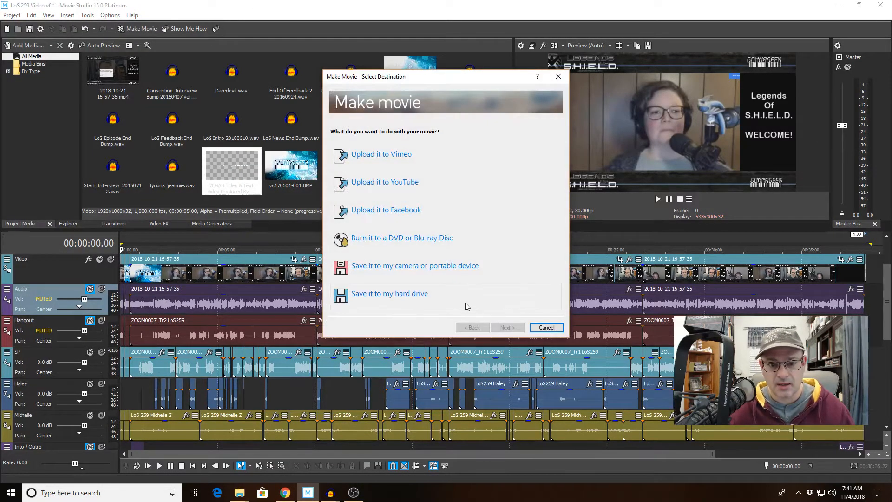
pyautogui.click(430, 295)
pyautogui.click(541, 237)
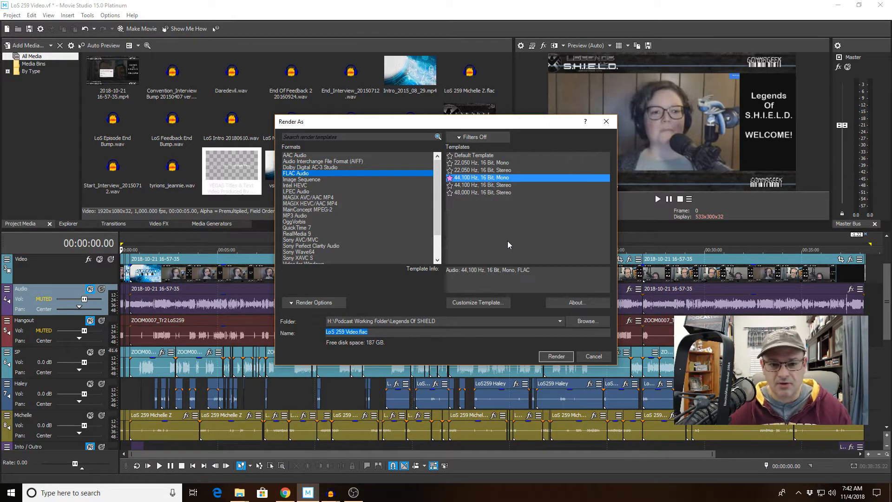
pyautogui.click(594, 356)
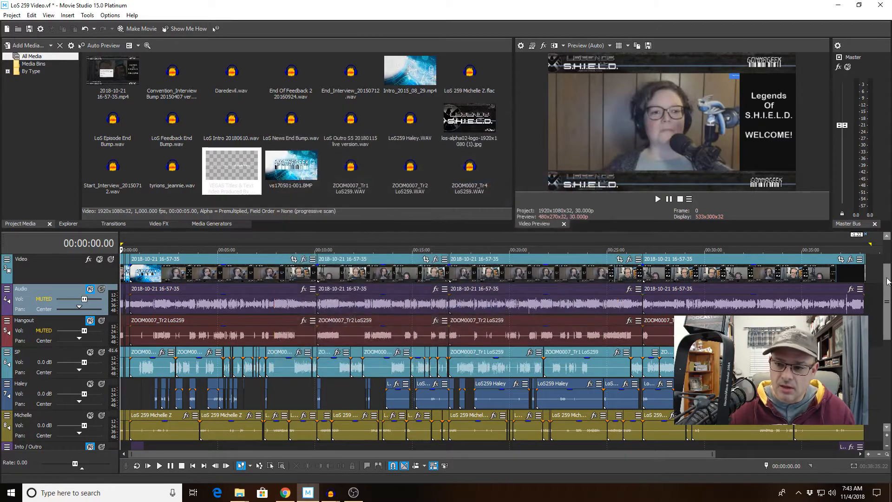
# Check the file name and render options of the 44,100 Hz, 16 Bit, Mono FLAC export, and close it without rendering.
pyautogui.scroll(-5, 888, 281)
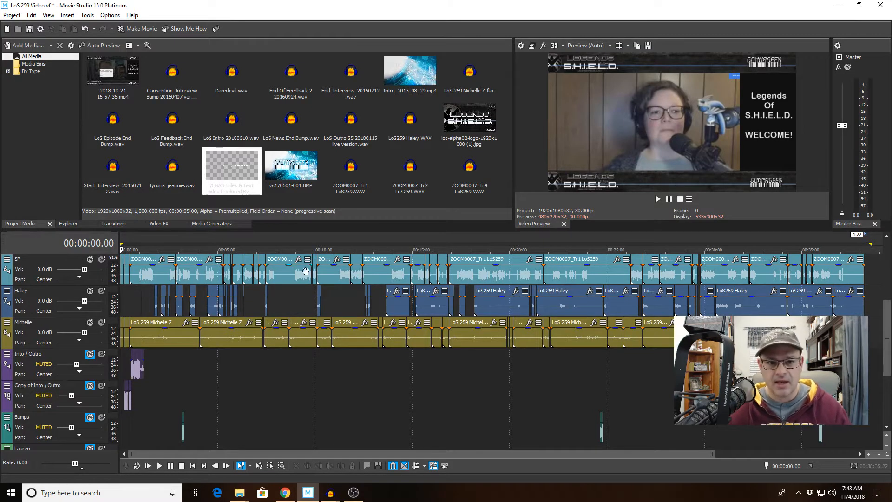
pyautogui.click(141, 29)
pyautogui.click(388, 292)
pyautogui.click(533, 236)
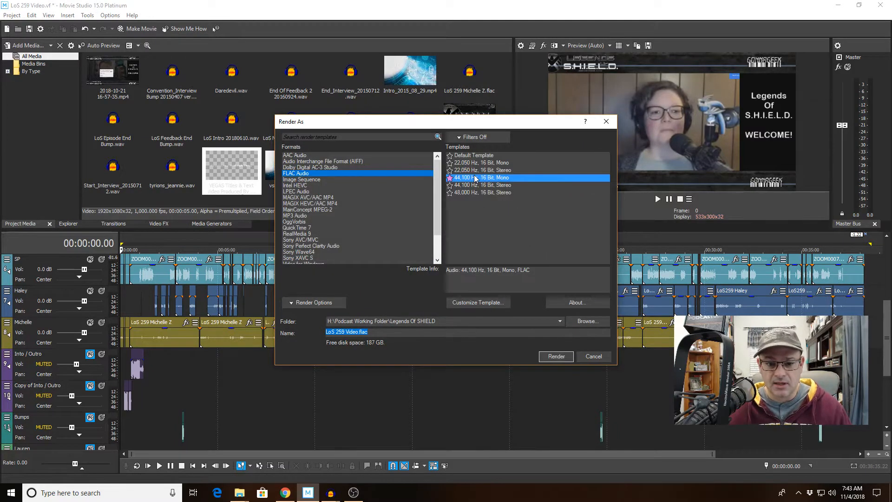
pyautogui.click(359, 331)
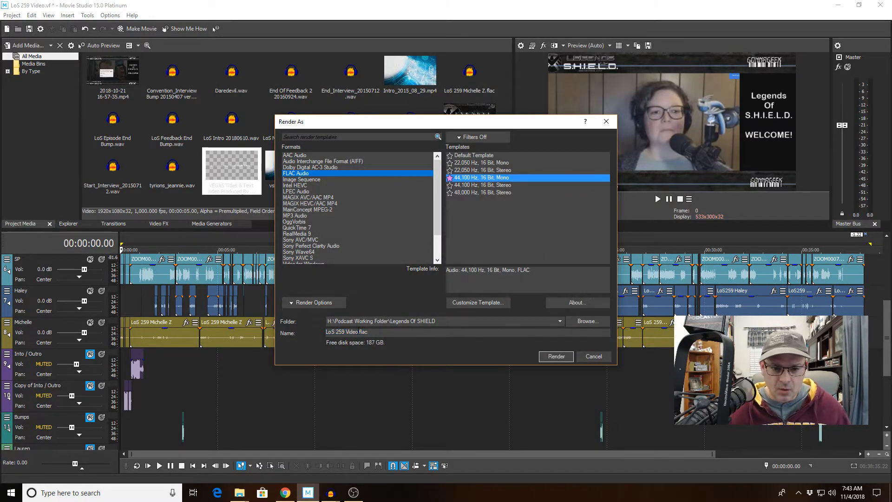
pyautogui.doubleClick(352, 331)
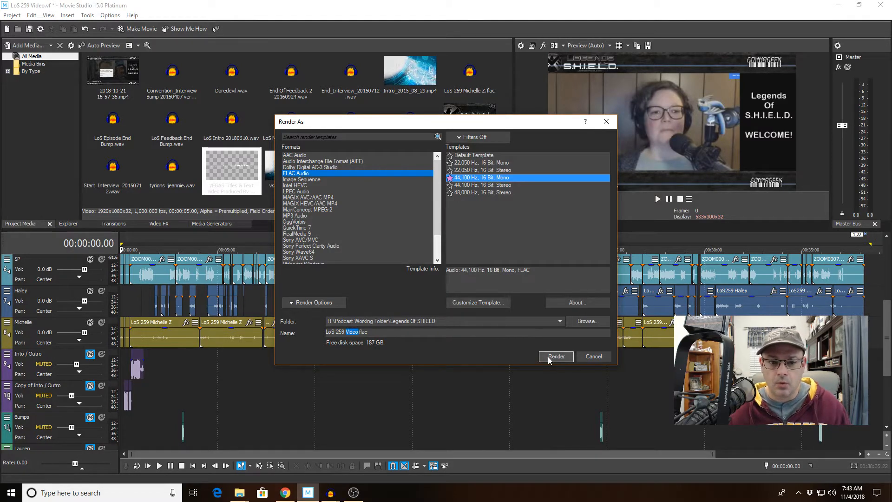
pyautogui.click(316, 303)
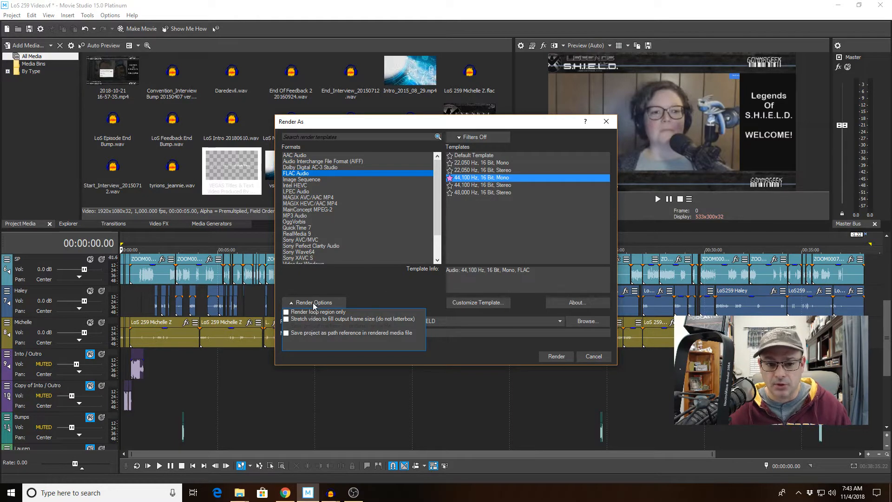
pyautogui.click(313, 303)
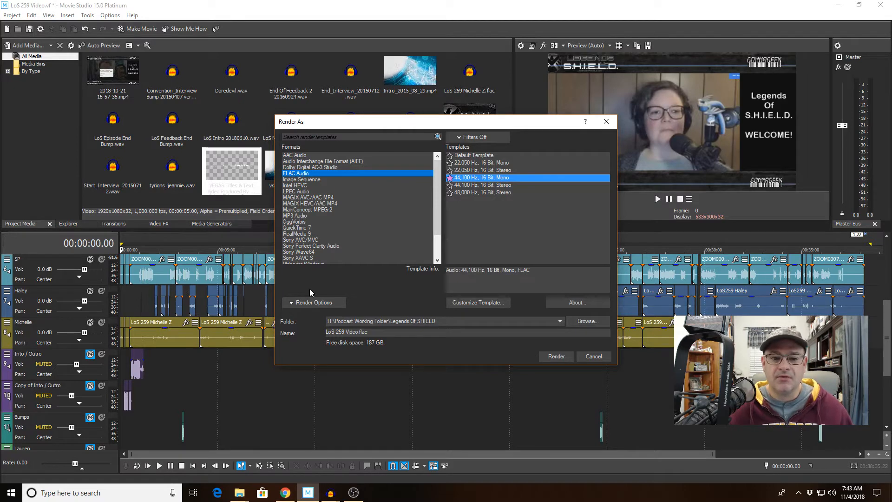
pyautogui.click(601, 361)
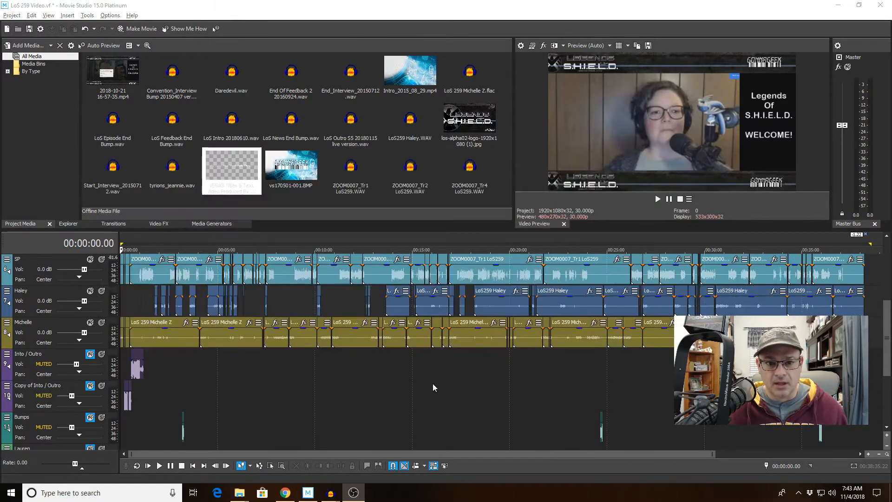
# Switch to Audacity and examine the gaps in the LoS 259 waveform near 24:46 and 35:56.
pyautogui.hotkey('alt', 'Tab')
pyautogui.hotkey('alt', 'Tab')
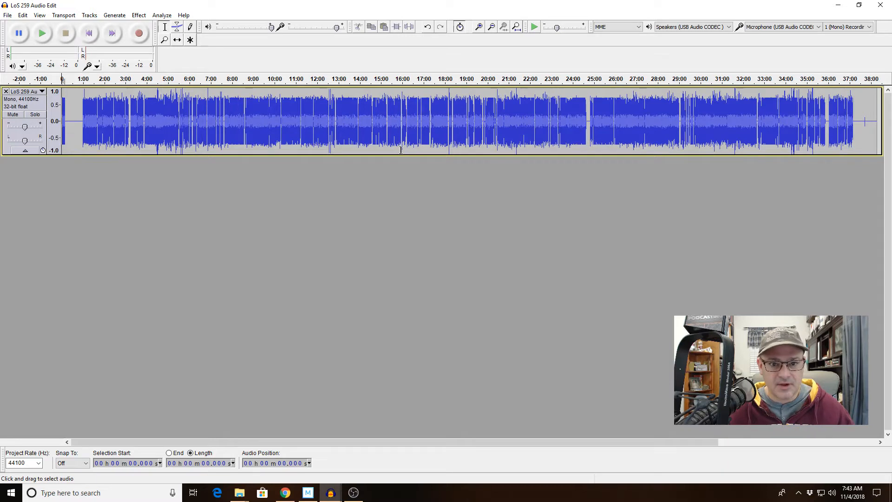
pyautogui.click(590, 120)
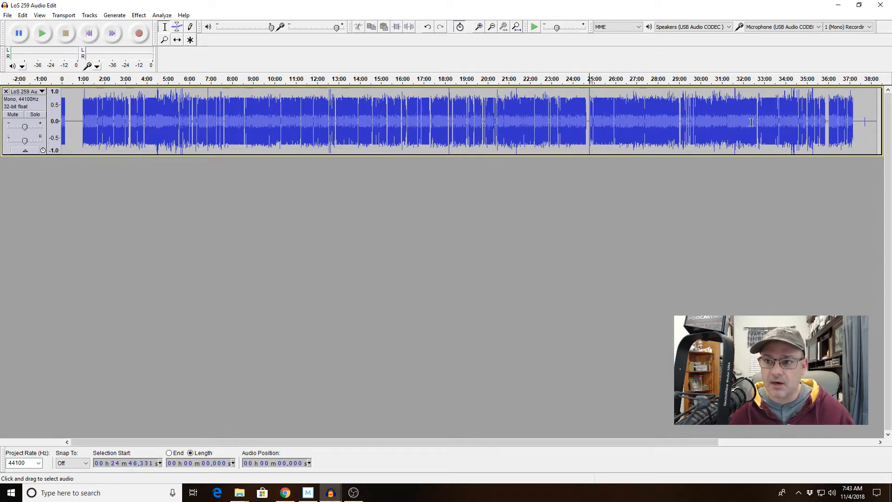
pyautogui.click(827, 109)
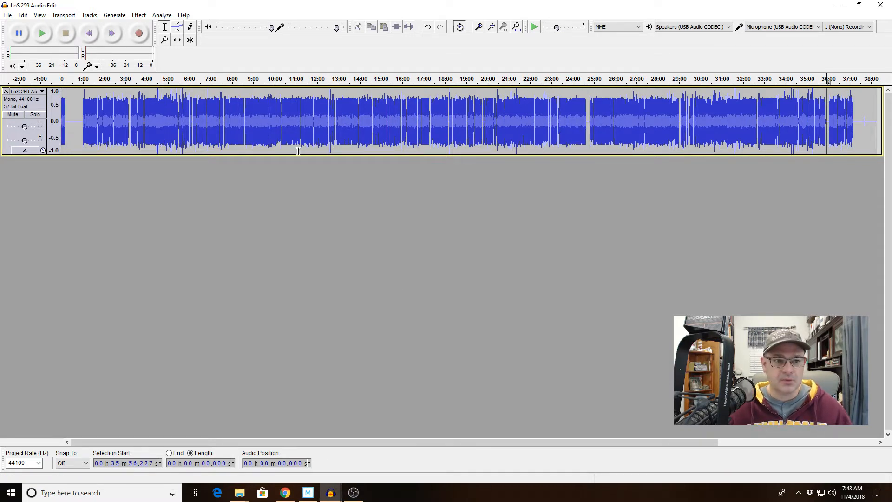
pyautogui.click(300, 135)
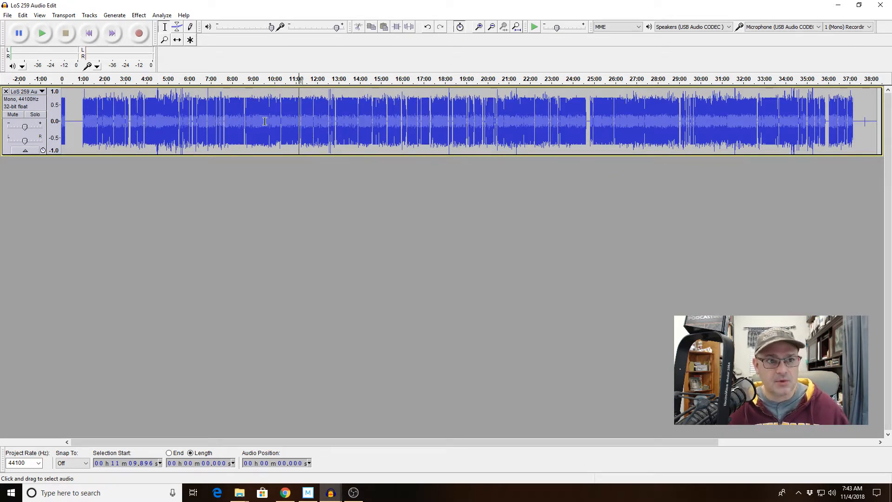
# Look up the installed Audacity version and close its information window.
pyautogui.click(183, 15)
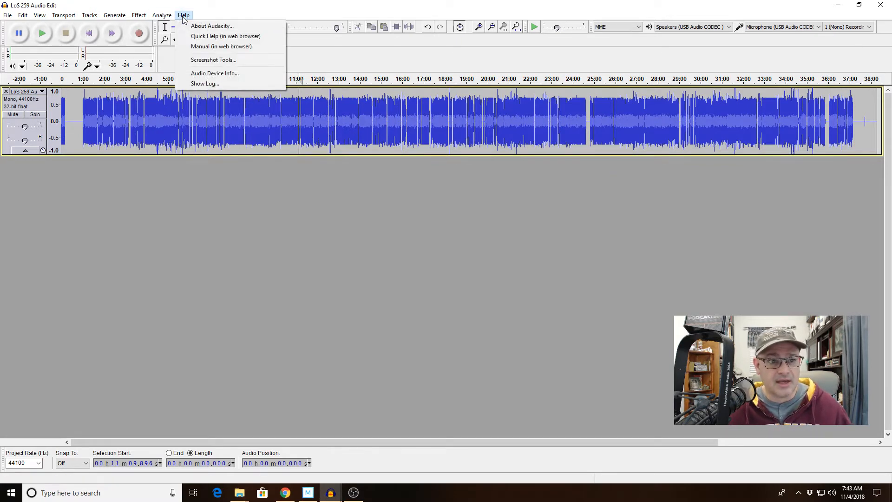
pyautogui.click(209, 24)
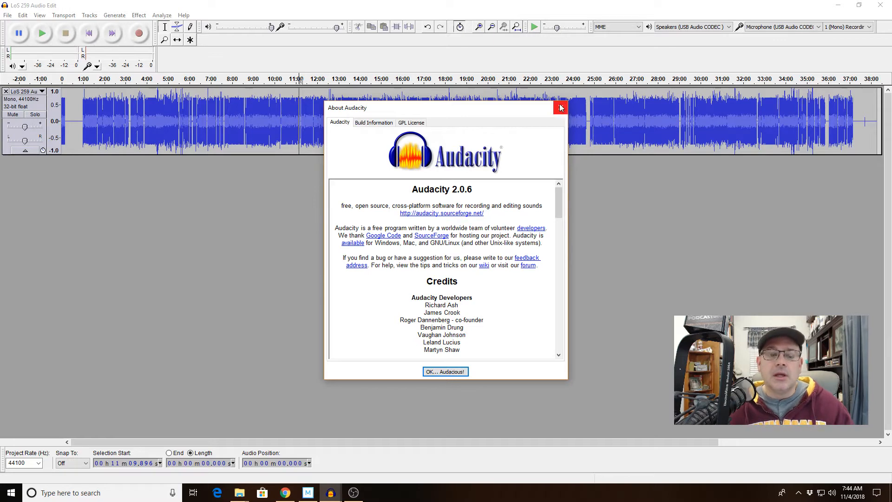
pyautogui.click(560, 107)
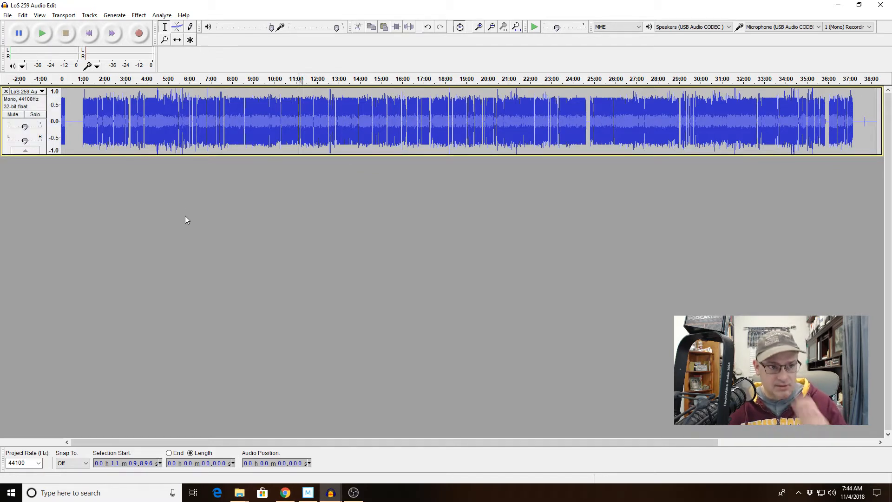
# Add four new empty mono audio tracks to the project.
pyautogui.click(89, 15)
pyautogui.moveTo(110, 26)
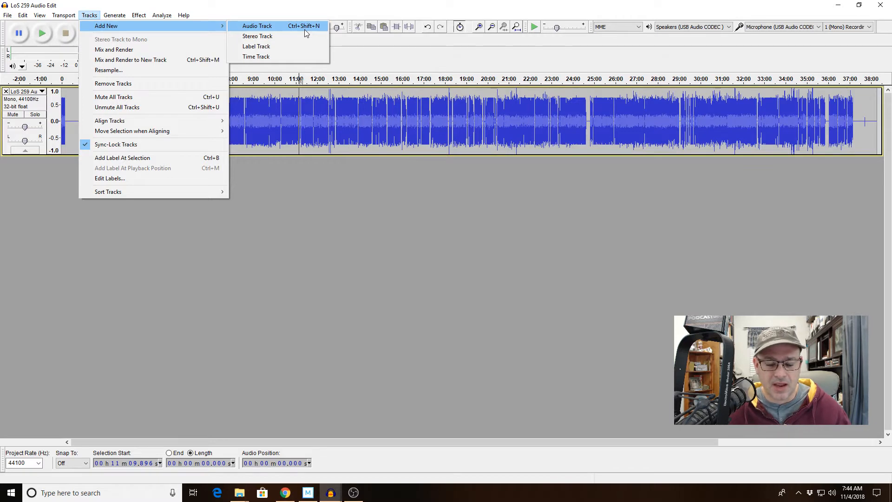
pyautogui.click(309, 4)
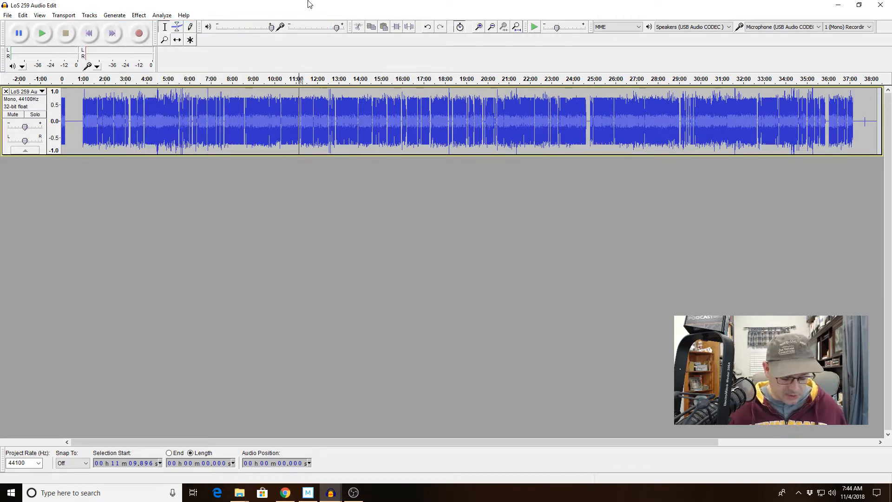
pyautogui.press('shift')
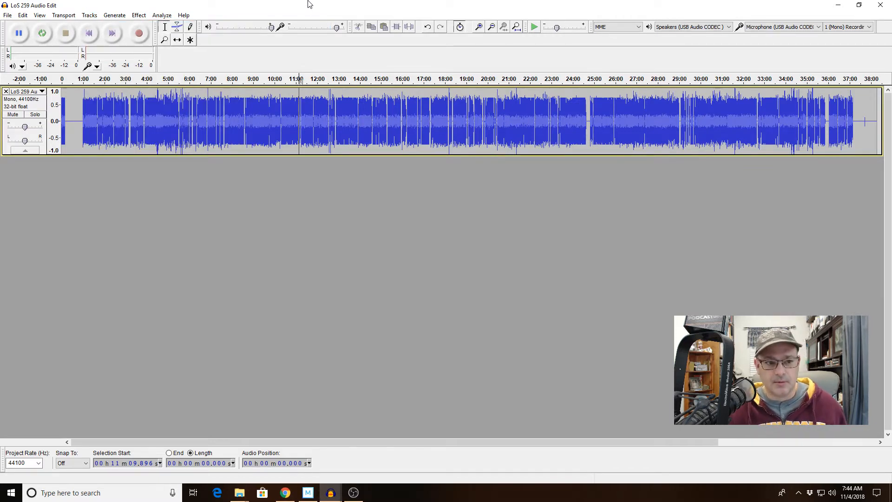
pyautogui.hotkey('ctrl', 'shift', 'n')
pyautogui.hotkey('ctrl', 'shift', 'n')
pyautogui.hotkey('ctrl', 'shift', 'n')
pyautogui.hotkey('ctrl', 'shift', 'n')
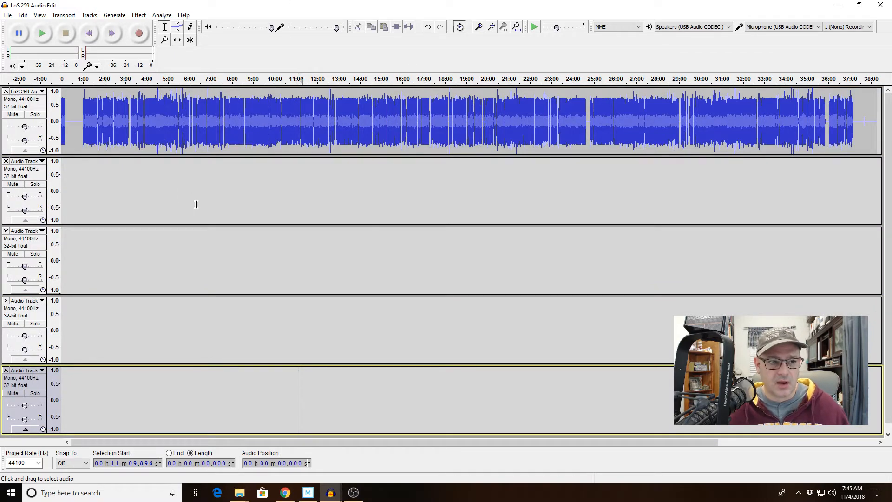
# Move the LoS 259 audio track to the bottom, below the four empty tracks, and make it active.
pyautogui.click(31, 91)
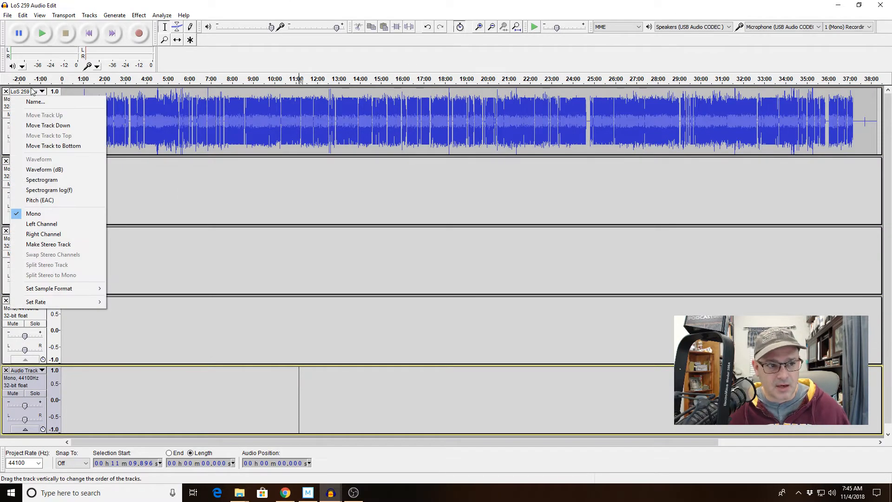
pyautogui.click(59, 147)
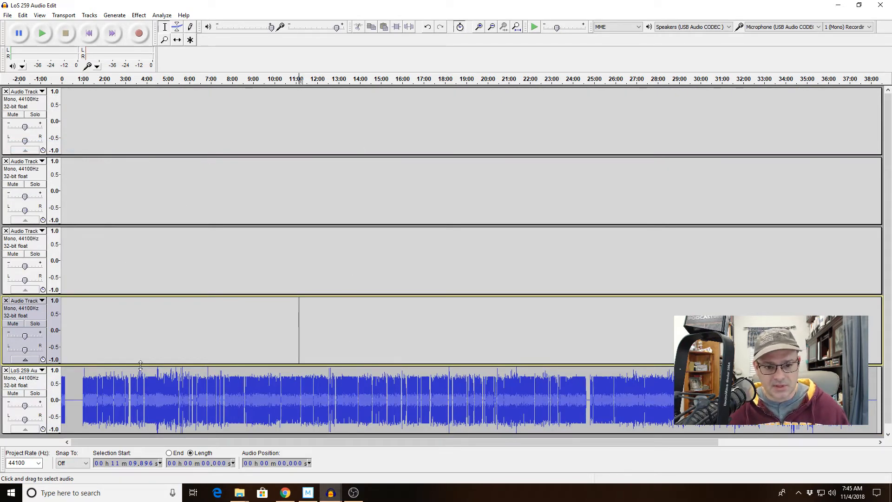
pyautogui.click(130, 381)
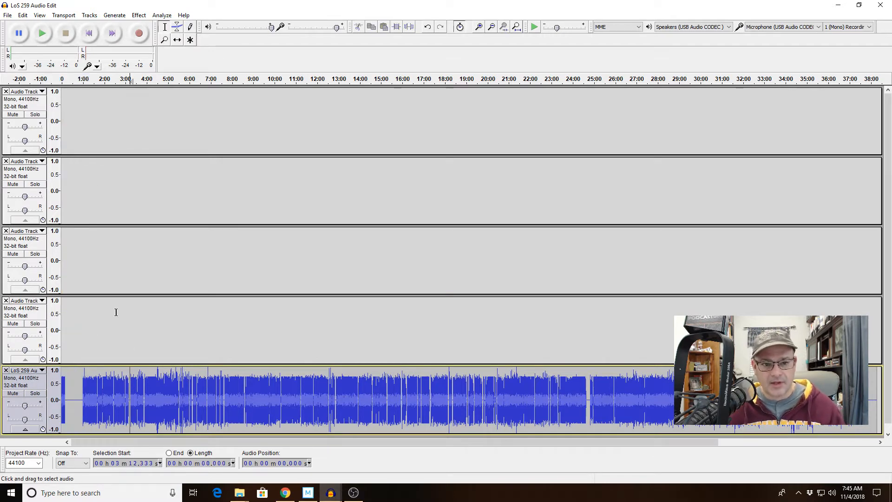
# Cut the first 22.243 seconds of the LoS 259 track and paste them at the start of the first empty track.
pyautogui.moveTo(70, 382); pyautogui.dragTo(55, 382)
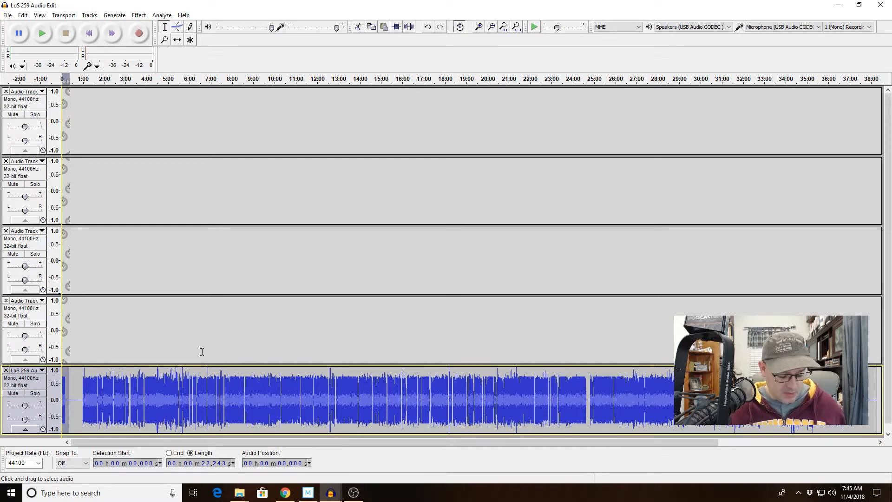
pyautogui.press('Delete')
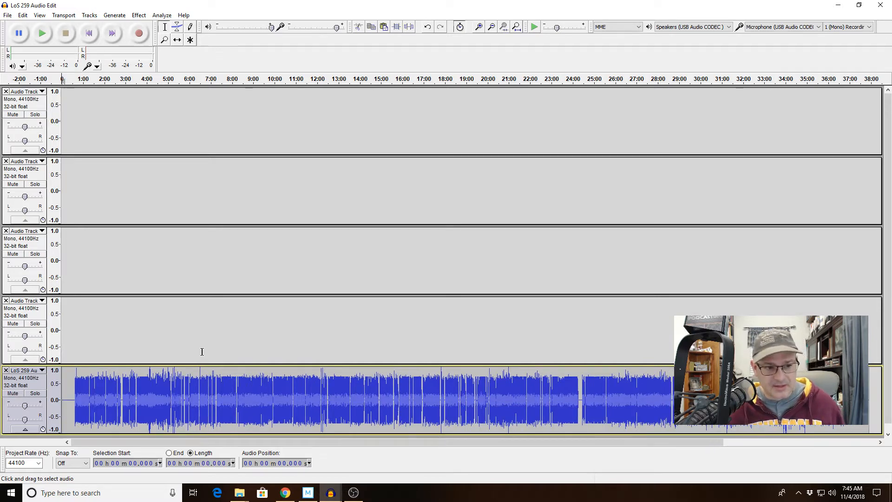
pyautogui.click(80, 135)
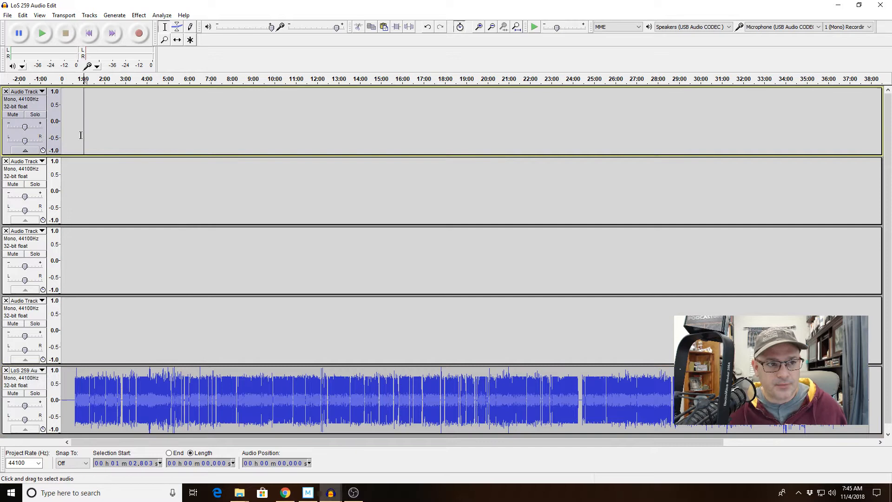
pyautogui.click(93, 37)
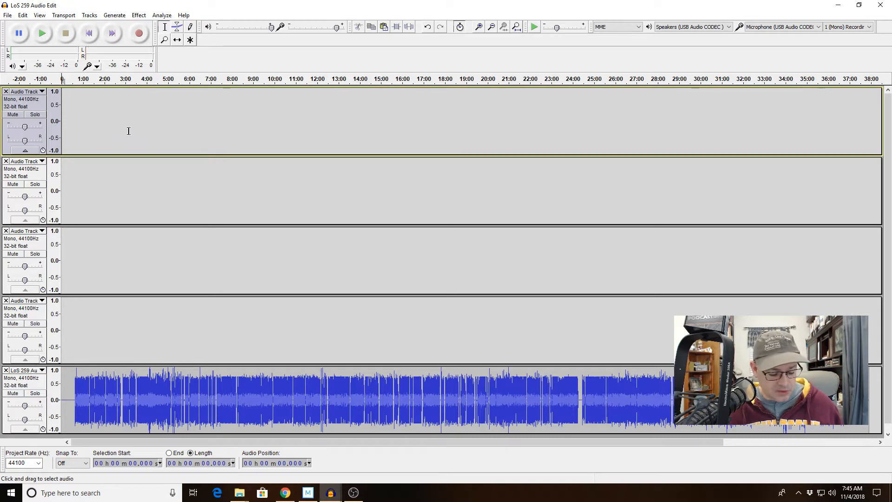
pyautogui.hotkey('ctrl', 'v')
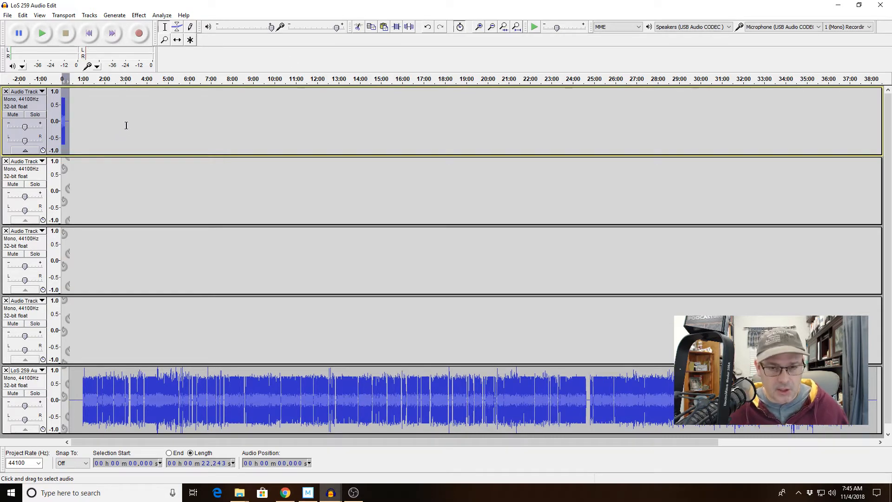
# Review the Truncate Silence settings for the opening clip and close them without applying the effect.
pyautogui.click(504, 28)
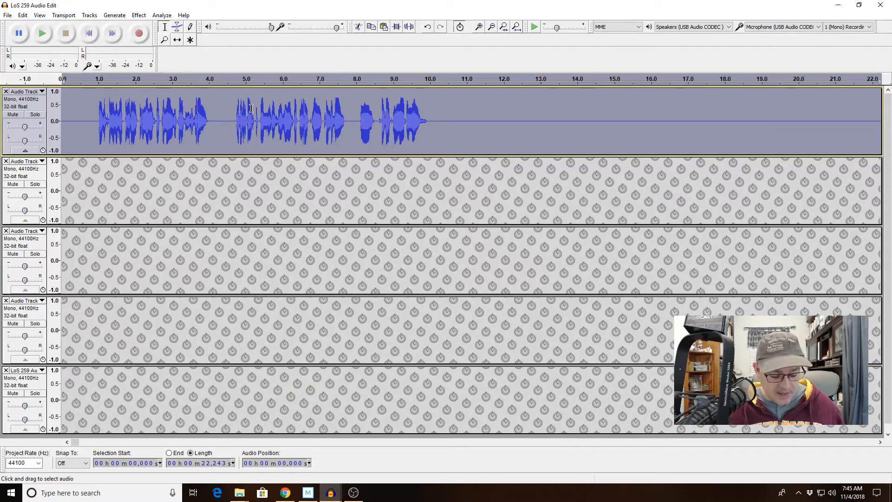
pyautogui.click(139, 15)
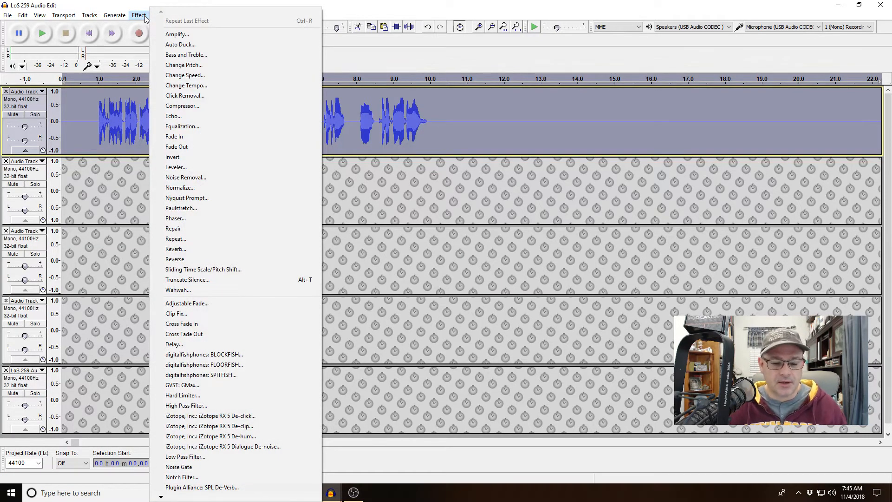
pyautogui.click(227, 280)
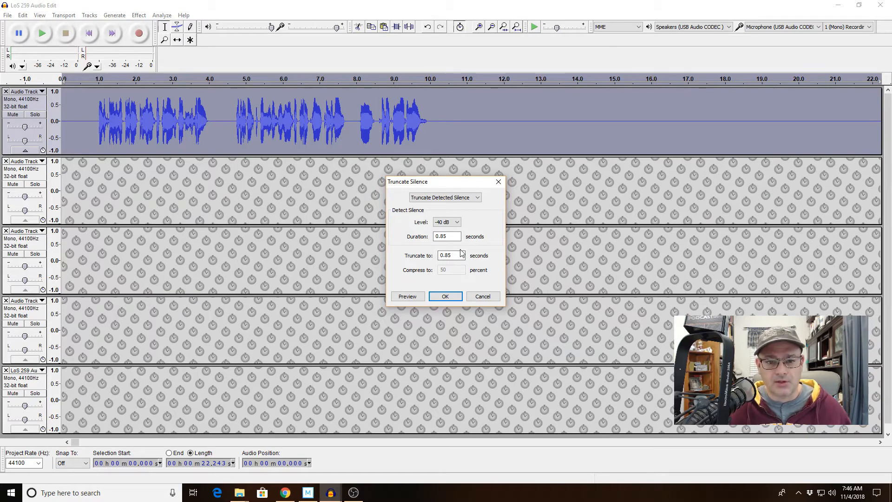
pyautogui.click(484, 300)
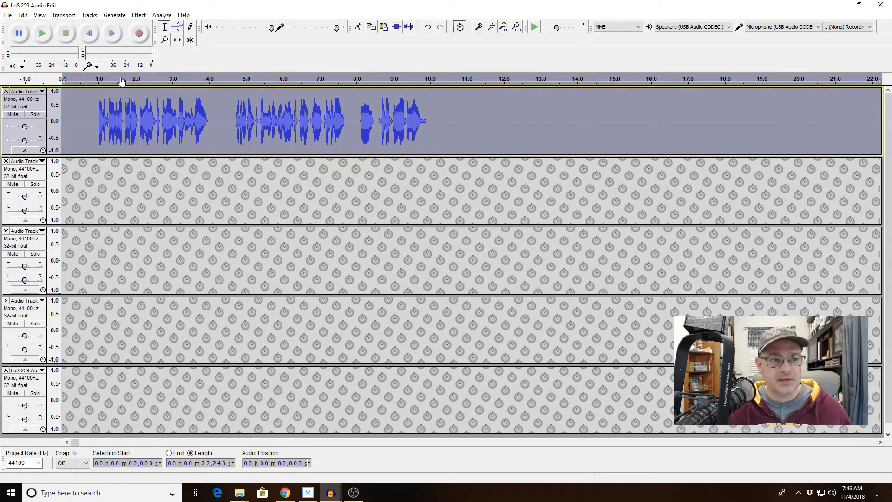
# Look up the key binding for Truncate Silence in the keyboard preferences by searching "truncate sil", and leave it unchanged.
pyautogui.click(27, 15)
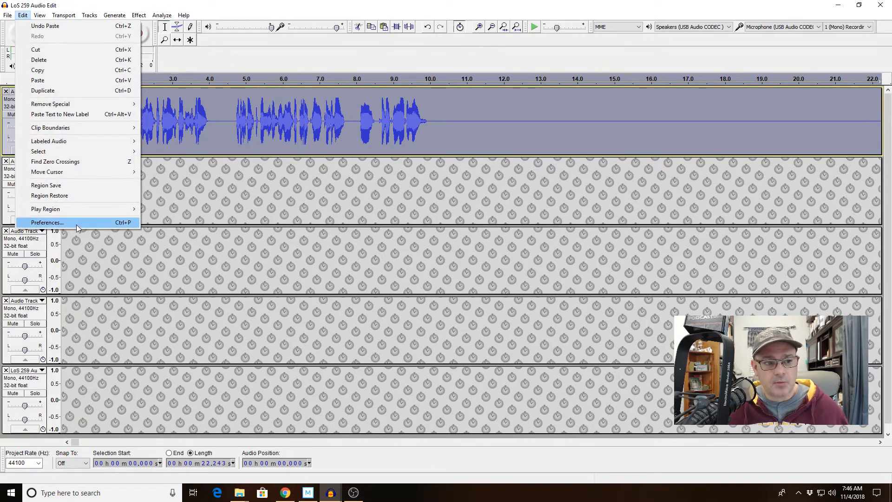
pyautogui.click(47, 223)
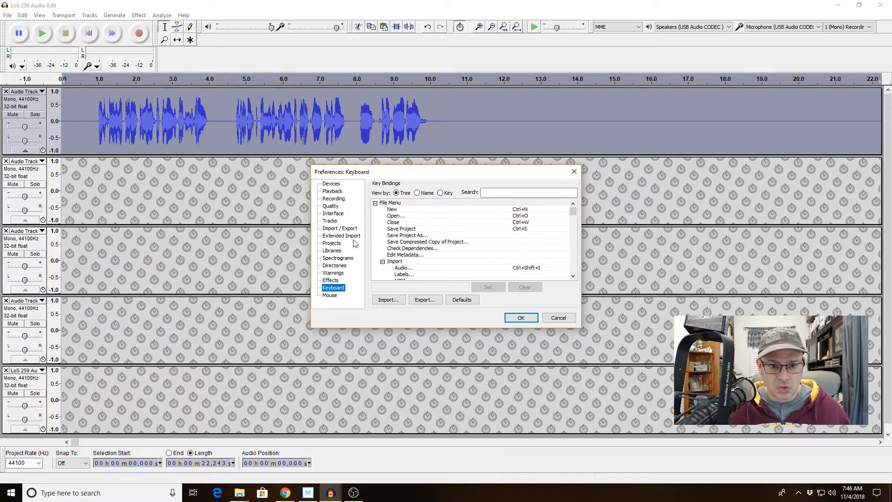
pyautogui.click(497, 193)
pyautogui.write('truncate sil')
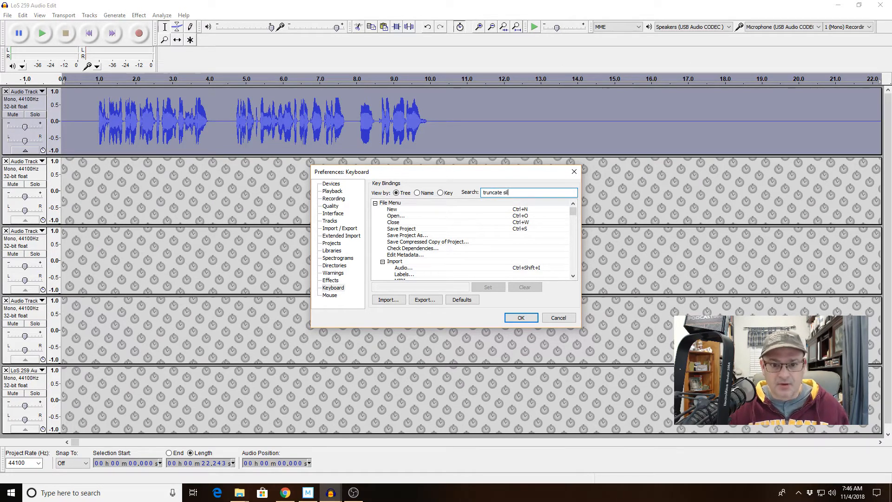
pyautogui.click(448, 212)
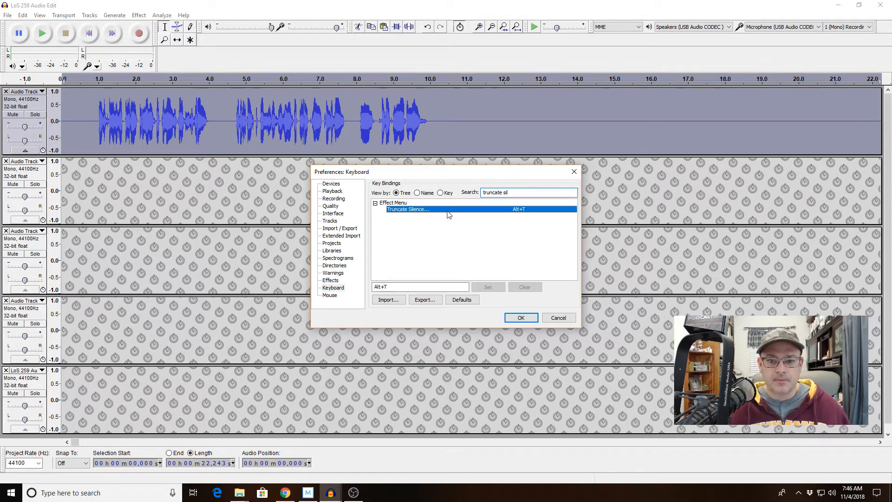
pyautogui.click(426, 287)
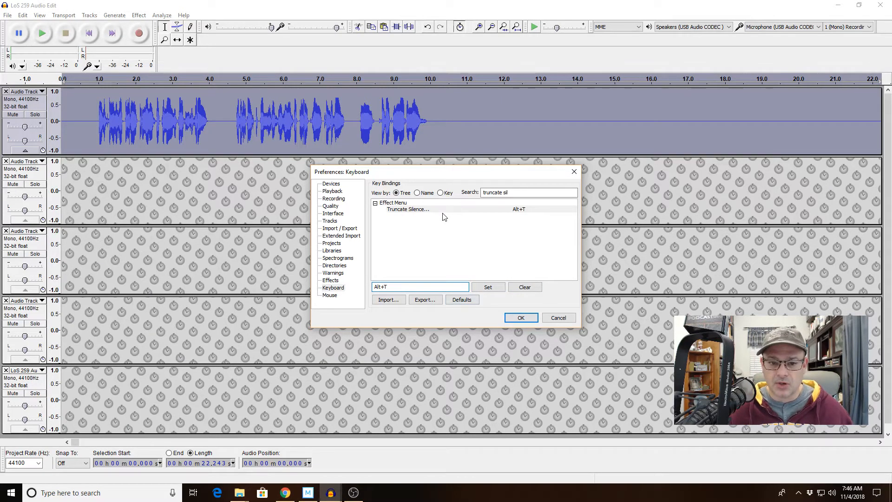
pyautogui.click(559, 320)
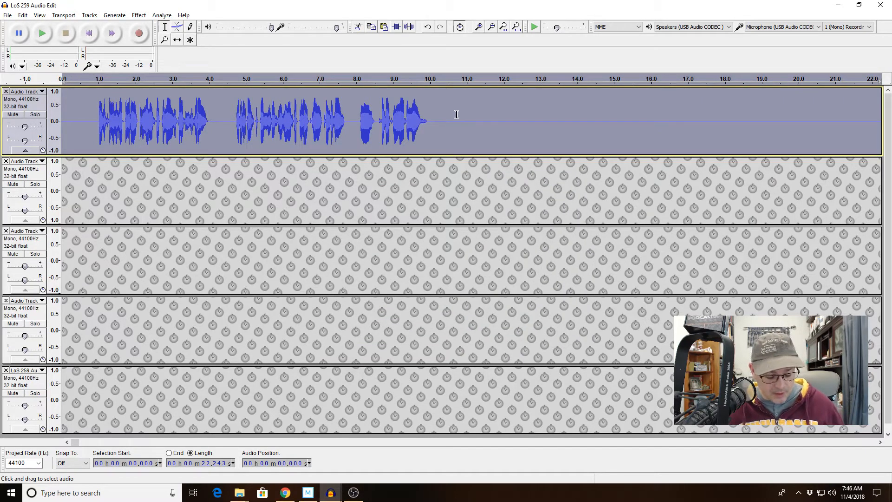
# Try to truncate silence across all the tracks at -40 dB with duration and truncation of 0.85 seconds, and stop the playback.
pyautogui.press('super+t')
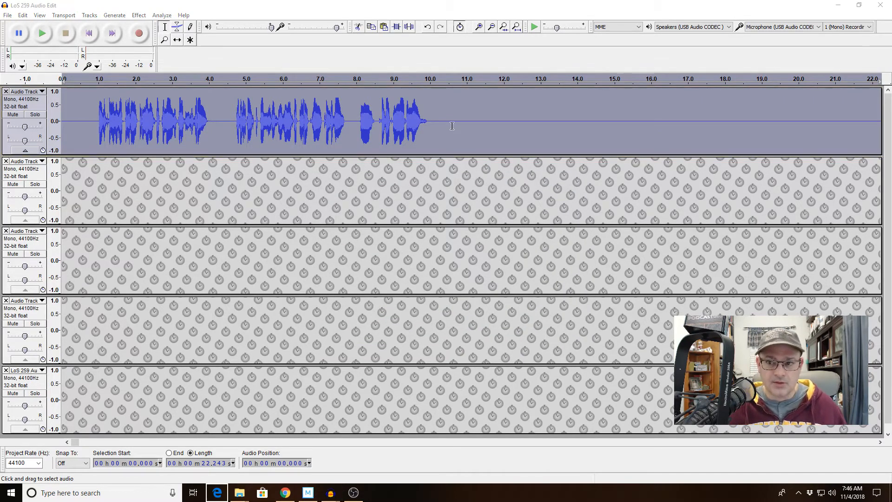
pyautogui.click(554, 116)
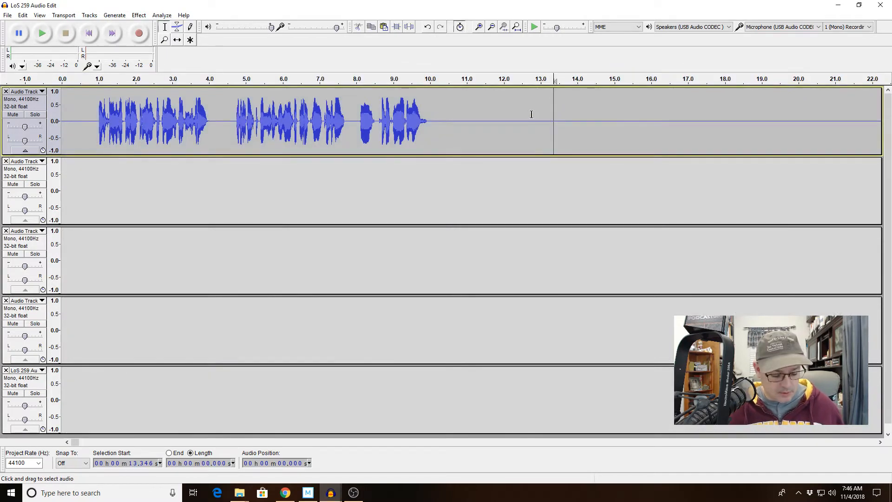
pyautogui.hotkey('ctrl', 'a')
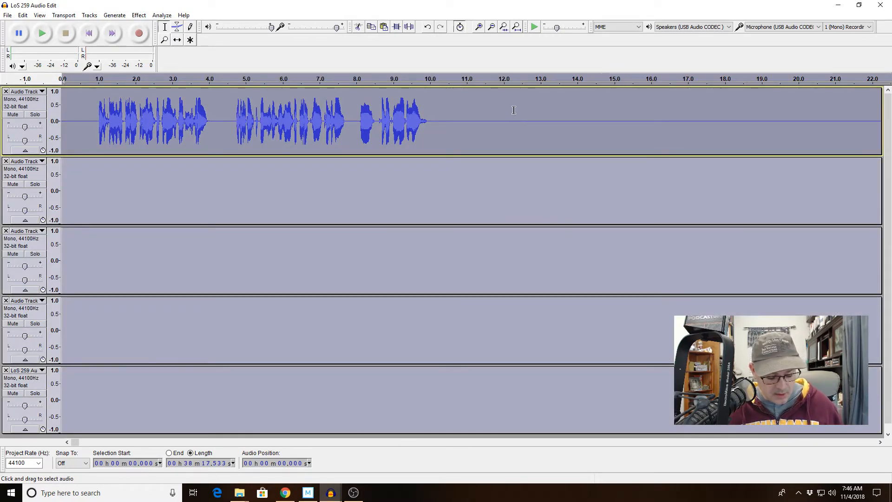
pyautogui.hotkey('ctrl', 't')
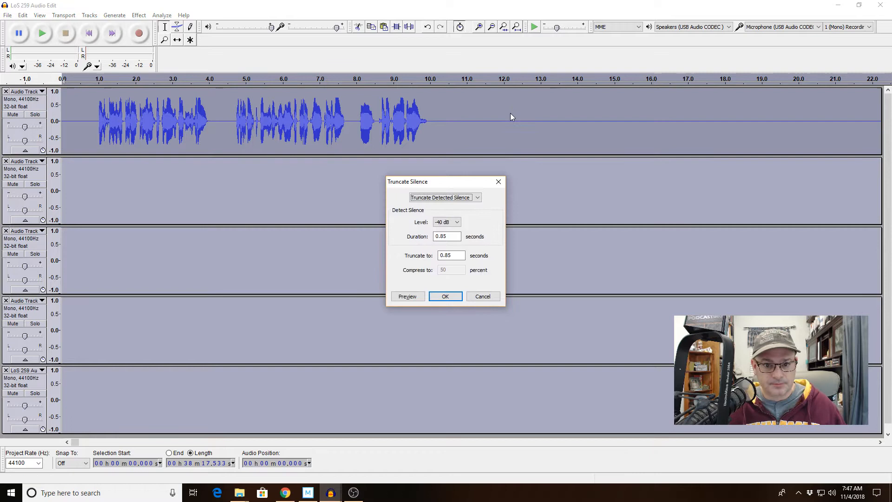
pyautogui.click(451, 294)
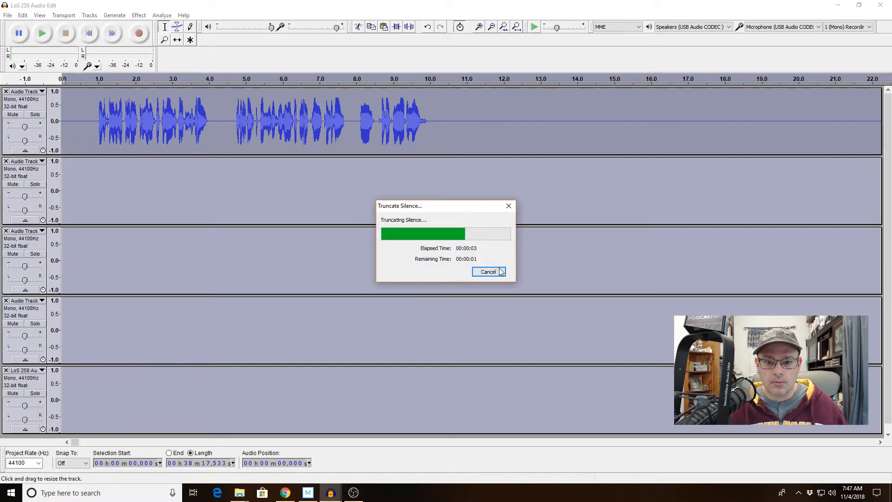
pyautogui.click(525, 132)
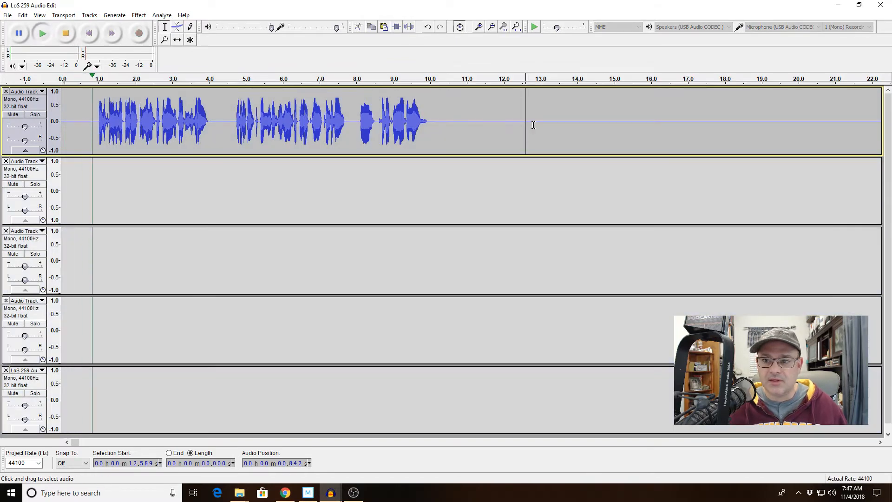
pyautogui.press('space')
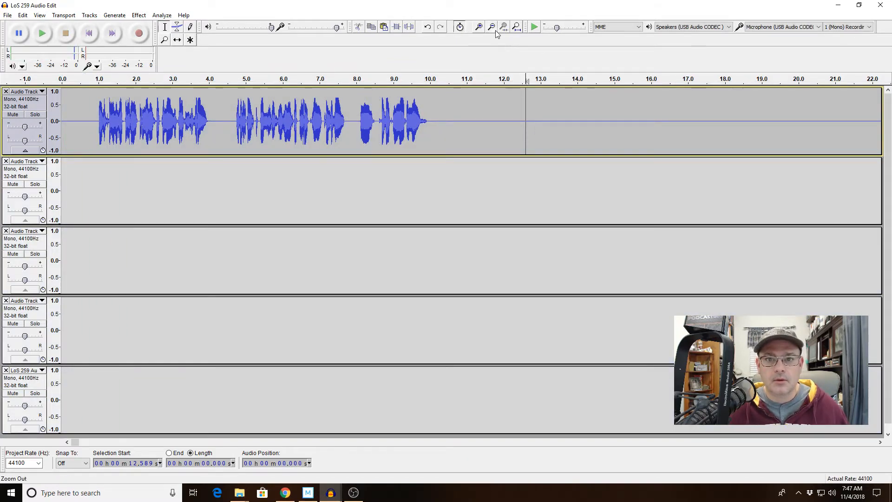
# Truncate the silence in the opening clip on the first track, using -40 dB, 0.85 seconds duration and truncation to 0.85 seconds.
pyautogui.click(492, 27)
pyautogui.click(492, 27)
pyautogui.doubleClick(204, 122)
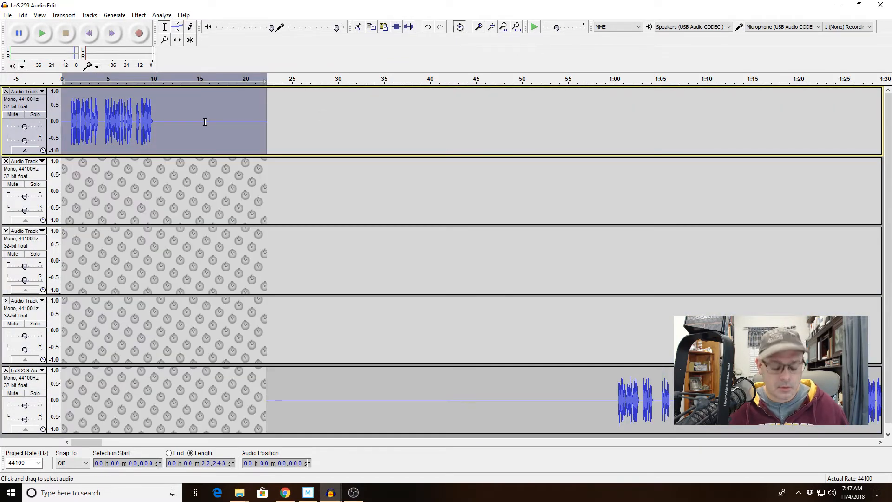
pyautogui.hotkey('ctrl', 'shift', 't')
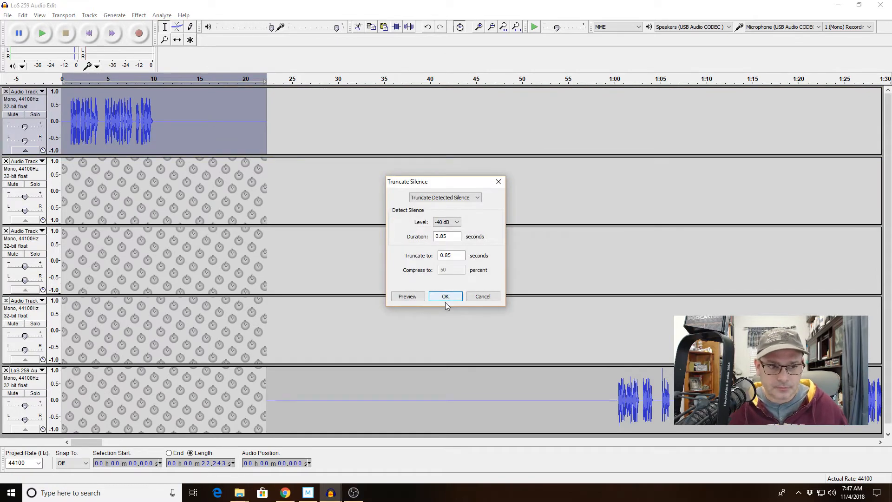
pyautogui.click(448, 297)
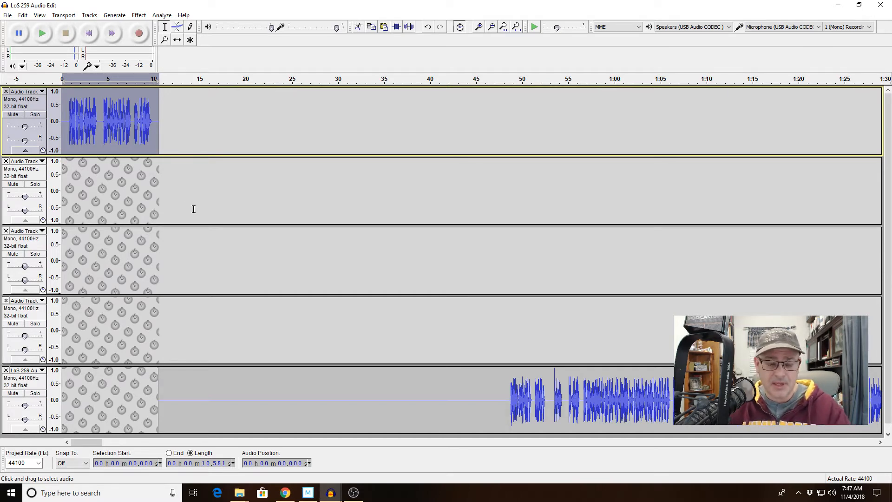
# With Sync-Lock off, try pasting a copy of the opening clip at the start of the second track, and undo that trial.
pyautogui.click(208, 186)
pyautogui.click(160, 166)
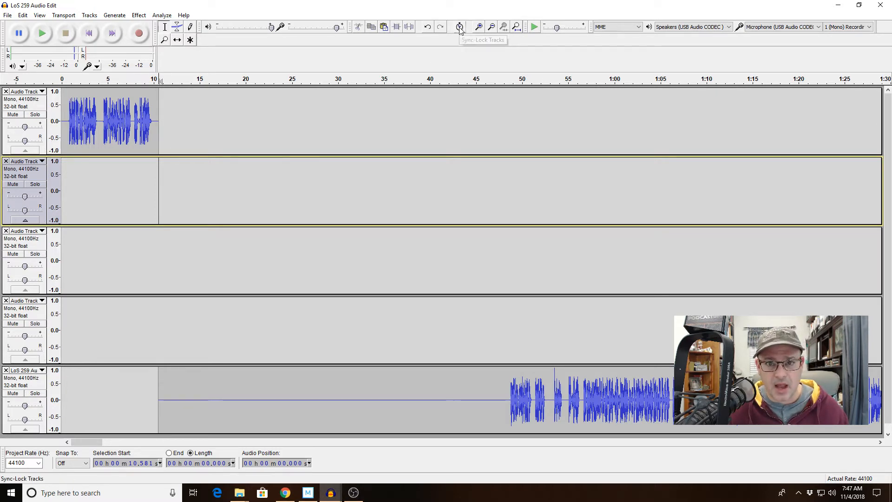
pyautogui.moveTo(159, 112); pyautogui.dragTo(57, 119)
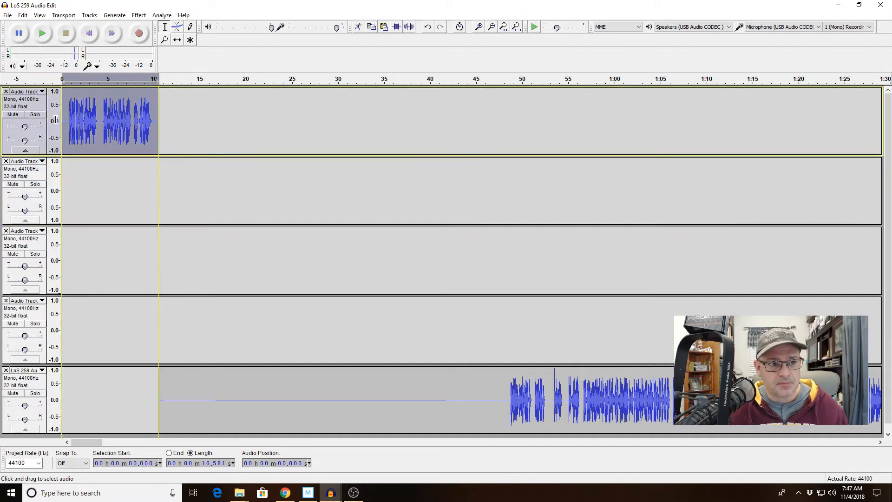
pyautogui.click(88, 183)
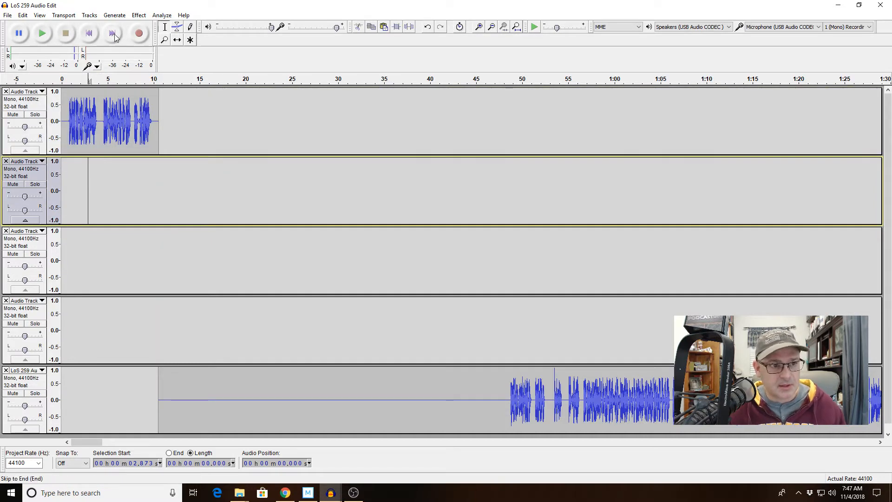
pyautogui.click(89, 33)
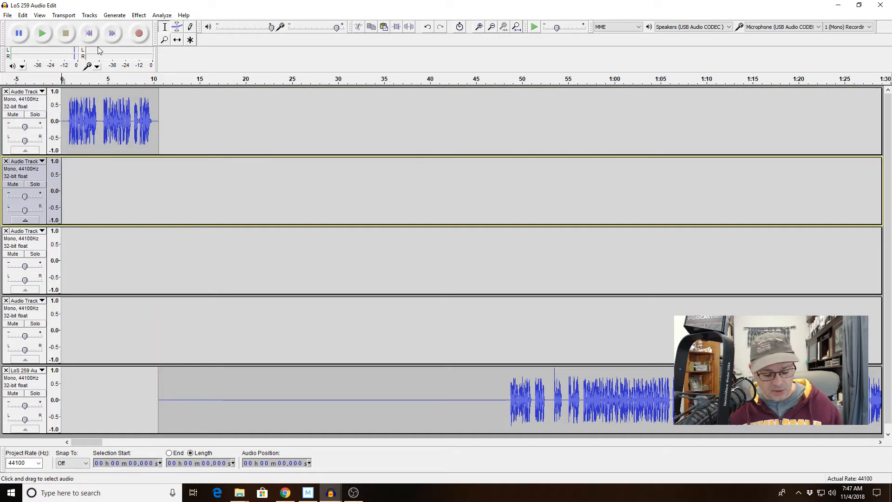
pyautogui.hotkey('ctrl', 'v')
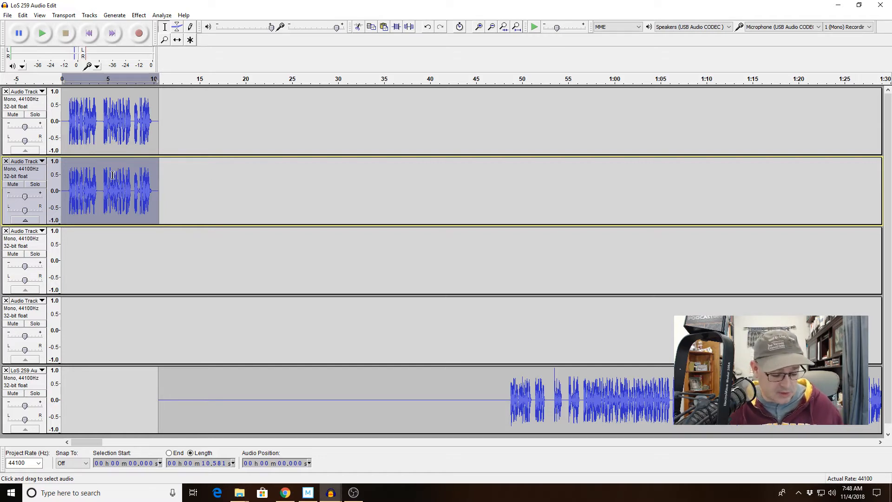
pyautogui.press('Delete')
pyautogui.click(459, 27)
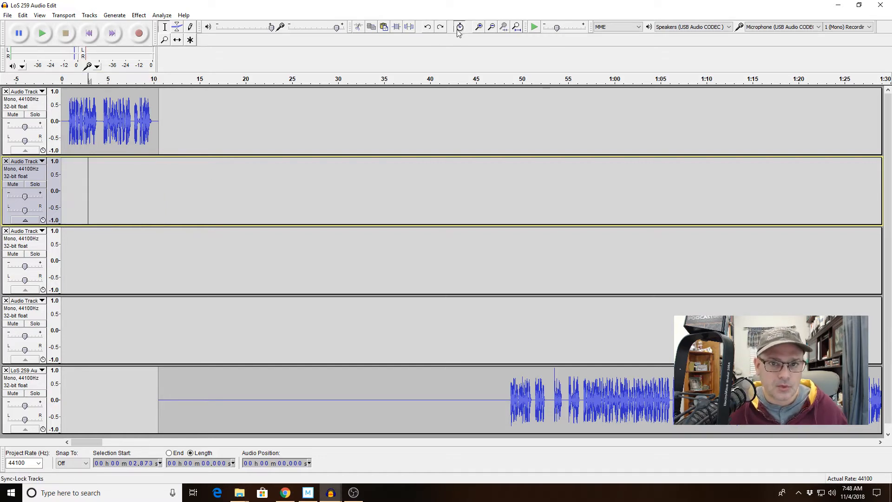
# Copy the entire clip from the tyrions_jeannie project and return to the LoS 259 Audio Edit project.
pyautogui.click(159, 172)
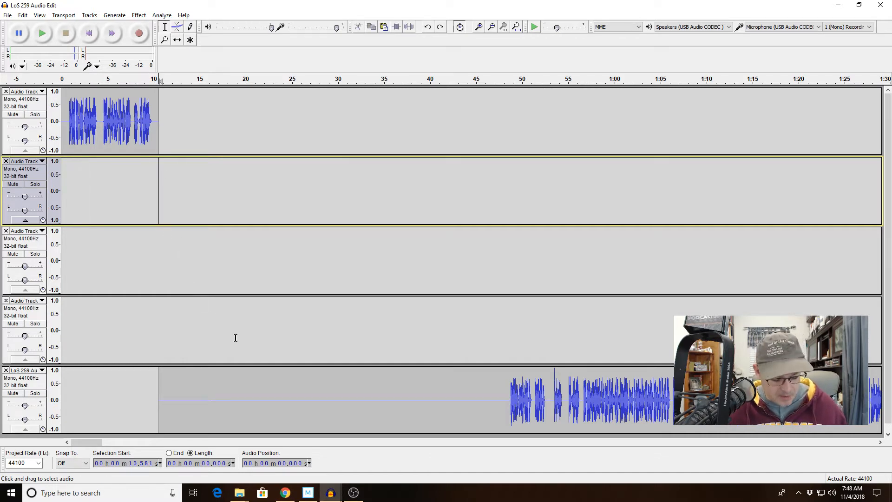
pyautogui.click(331, 493)
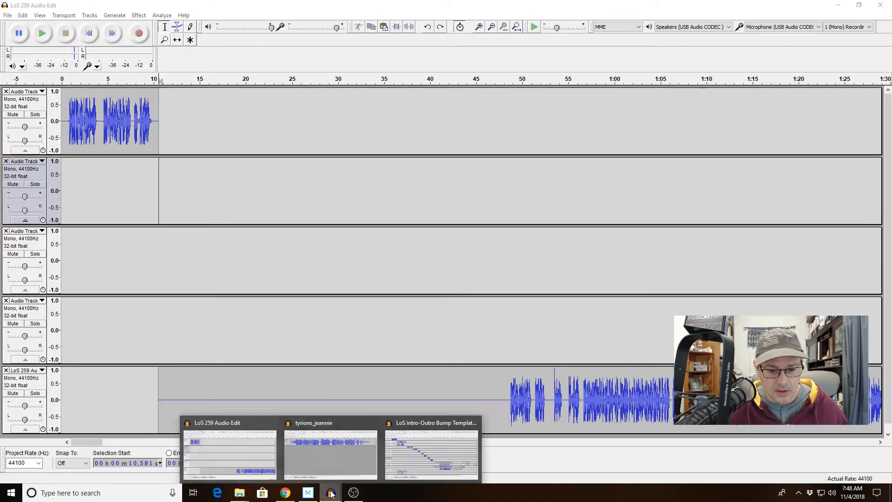
pyautogui.click(328, 453)
pyautogui.hotkey('ctrl', 'a')
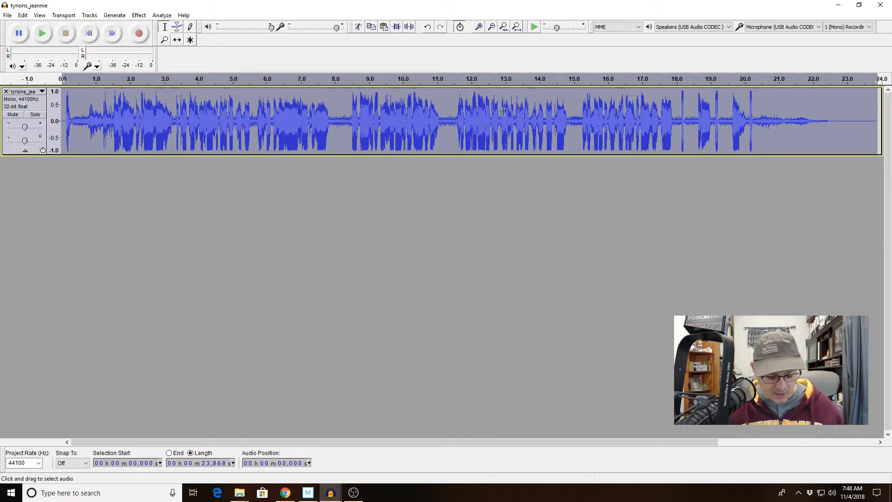
pyautogui.click(474, 199)
pyautogui.doubleClick(463, 137)
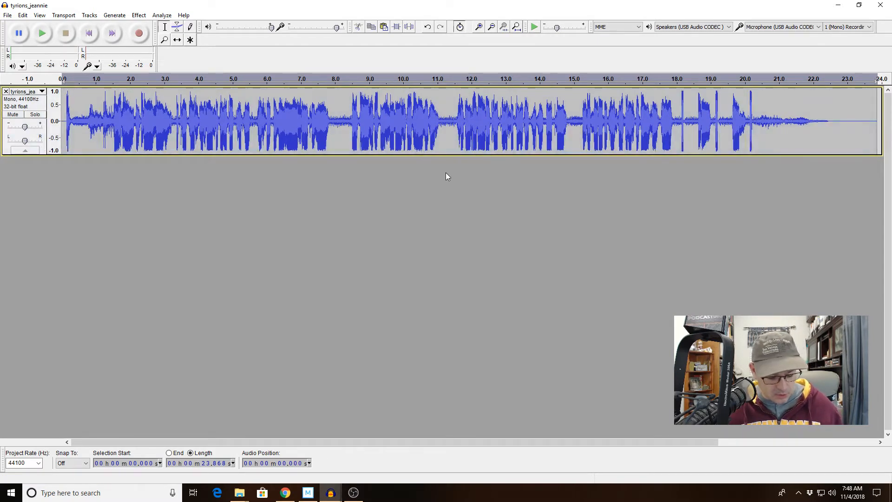
pyautogui.click(444, 172)
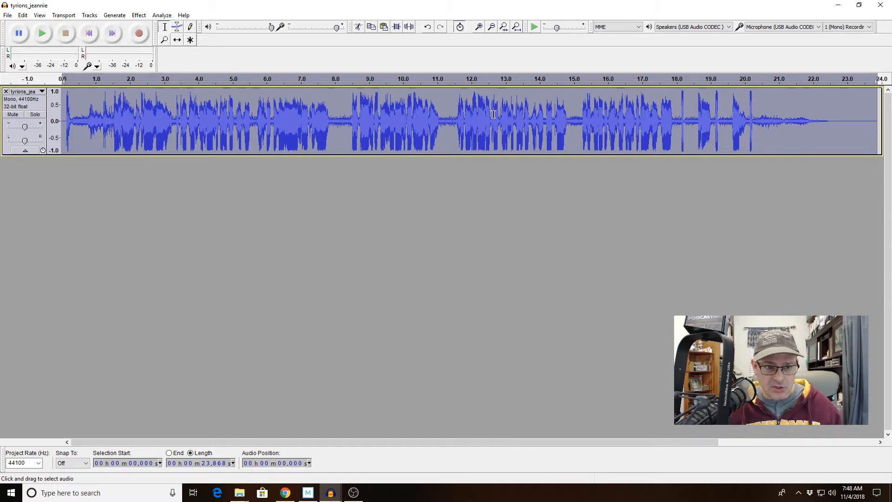
pyautogui.hotkey('alt', 'Tab')
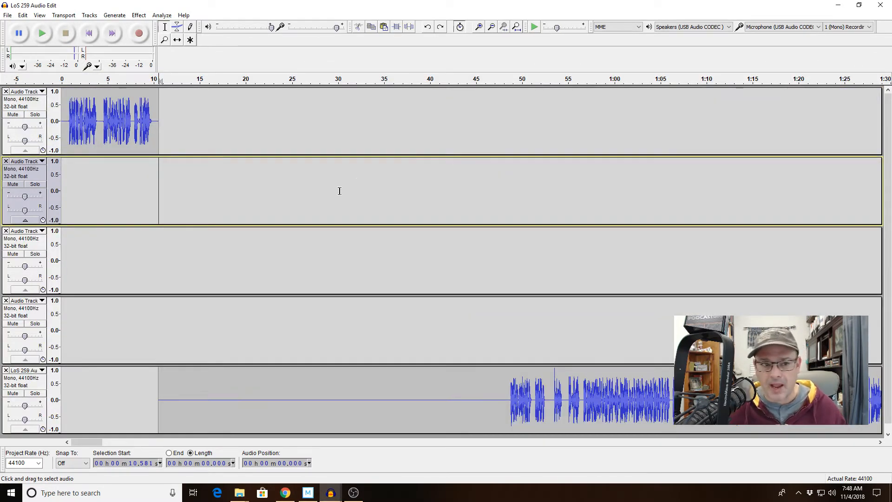
# Paste the copied clip into the second track exactly where the first track's opening clip ends, with Sync-Lock on.
pyautogui.click(191, 181)
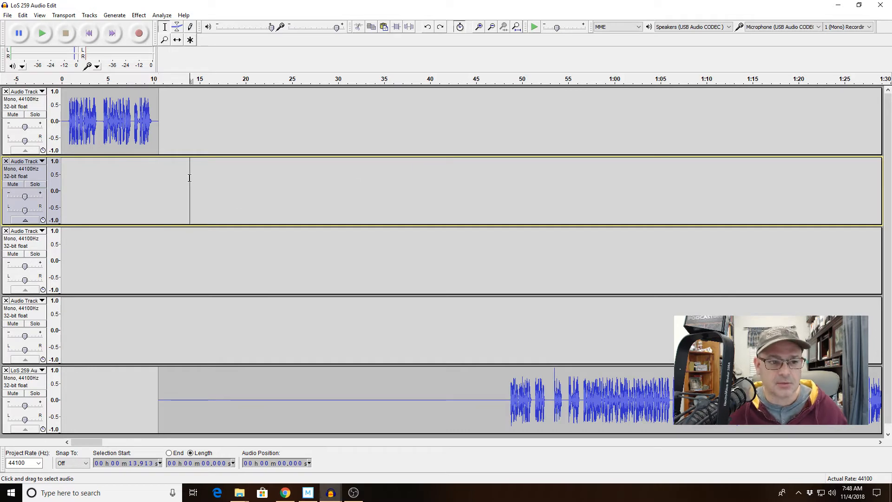
pyautogui.click(157, 176)
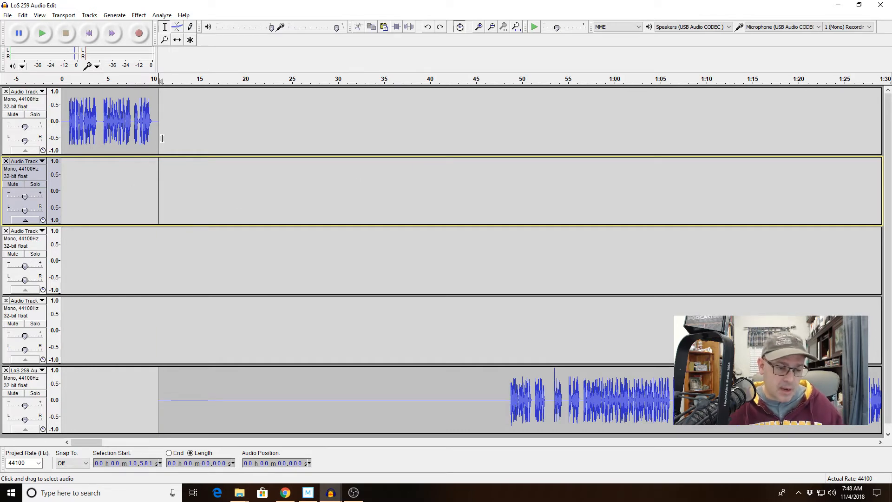
pyautogui.click(172, 191)
pyautogui.click(161, 185)
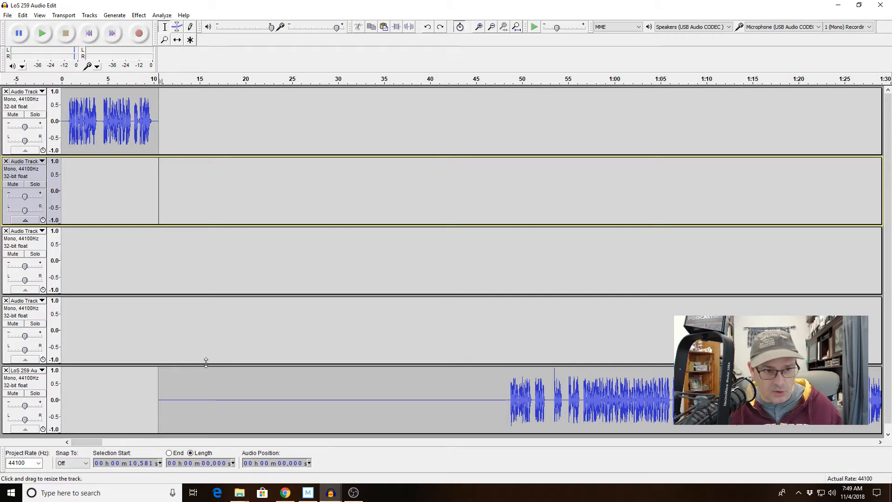
pyautogui.hotkey('ctrl', 'v')
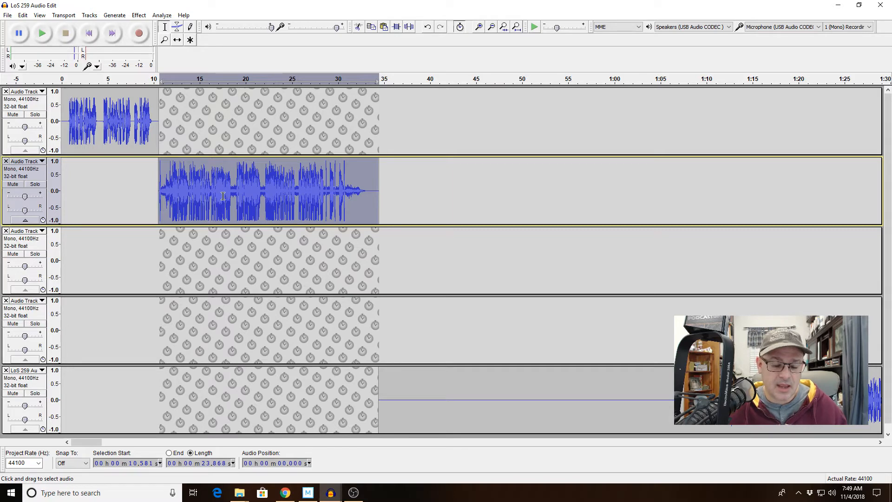
# Set the second track's gain to -6 dB.
pyautogui.click(328, 193)
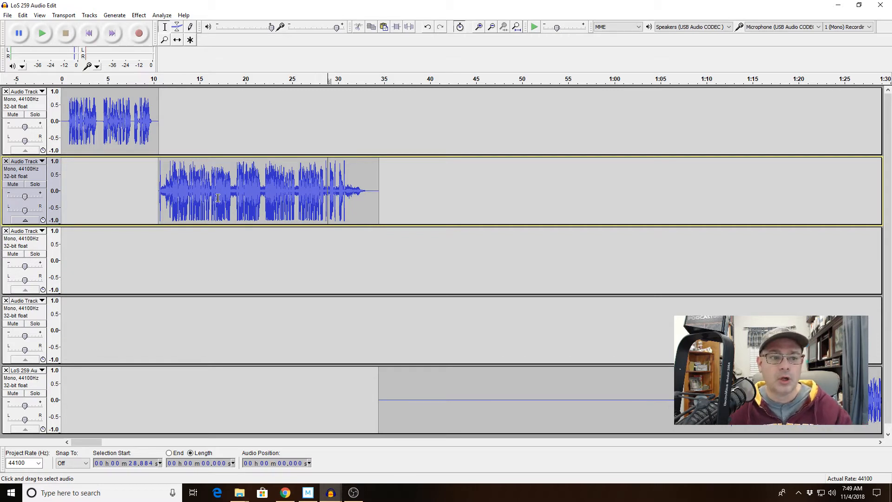
pyautogui.doubleClick(26, 197)
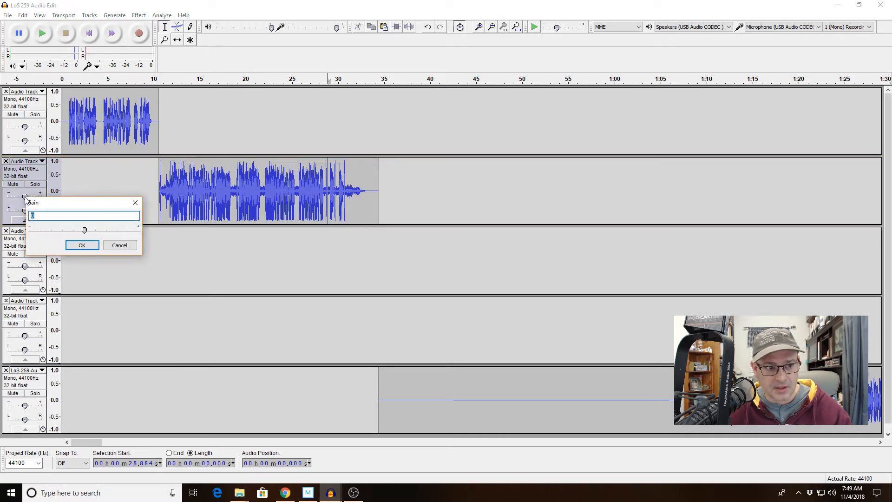
pyautogui.write('-6')
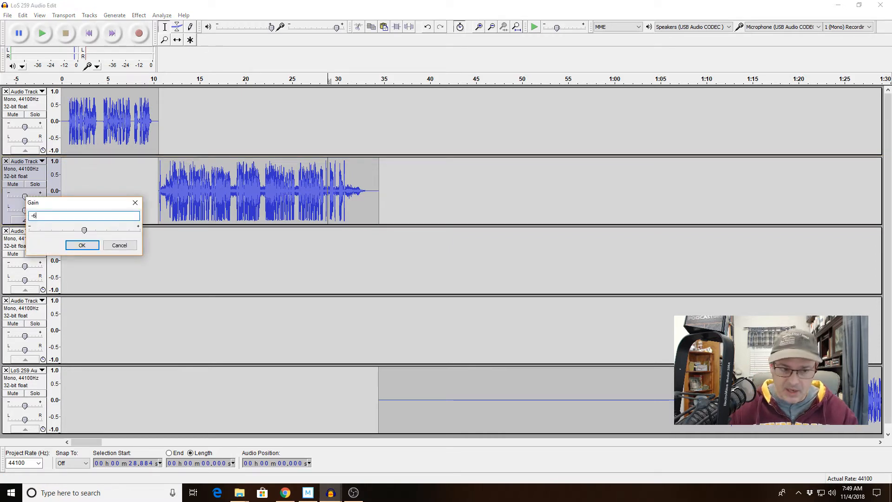
pyautogui.press('Return')
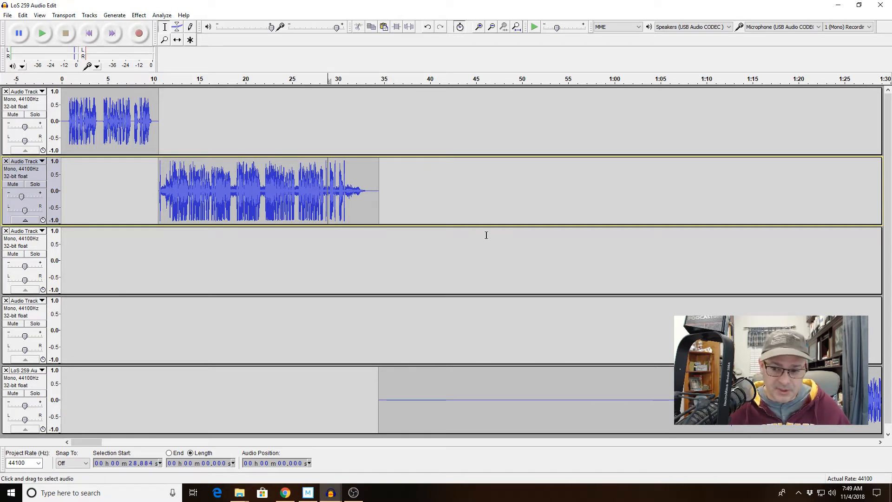
# Switch to the LoS Intro-Outro Bump Template project and examine its bump tracks, including the muted older versions at the end.
pyautogui.click(379, 239)
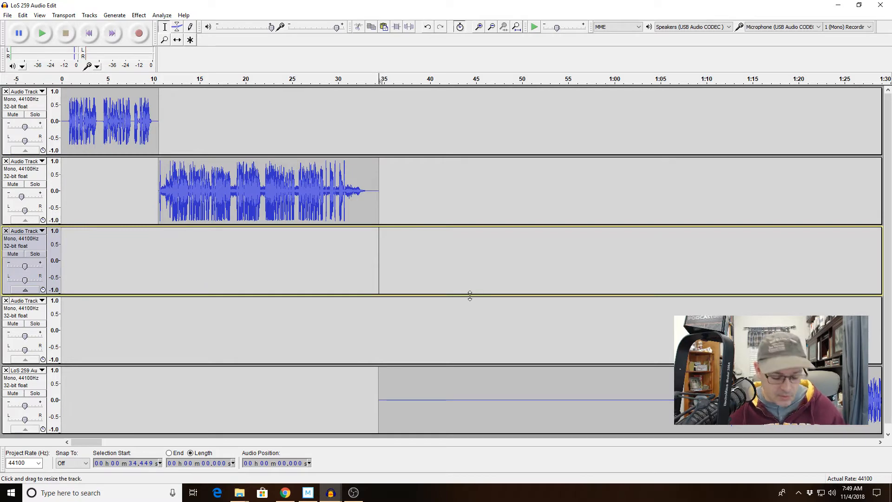
pyautogui.hotkey('alt', 'Tab')
pyautogui.hotkey('alt', 'Tab')
pyautogui.hotkey('alt', 'Tab')
pyautogui.hotkey('alt', 'Tab')
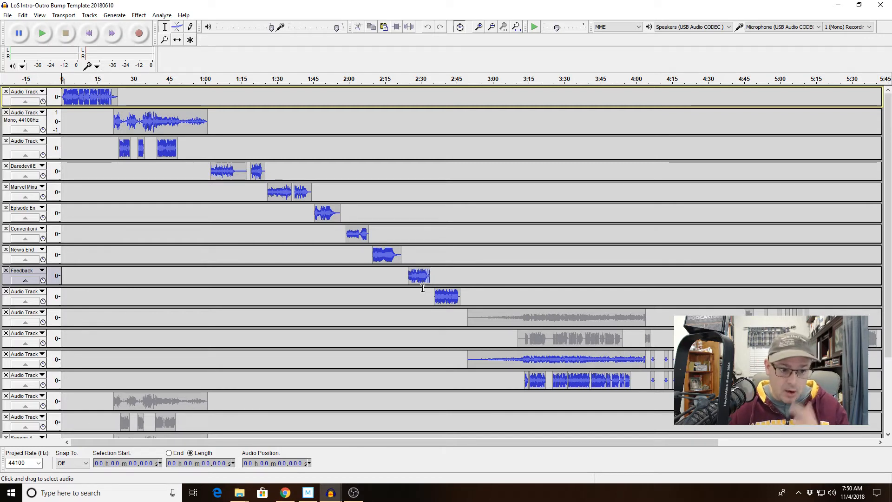
pyautogui.click(137, 125)
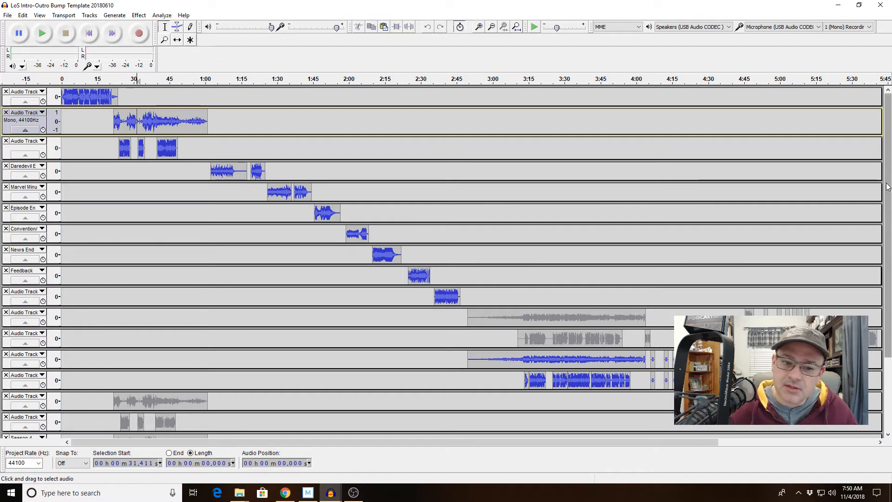
pyautogui.scroll(-3, 890, 188)
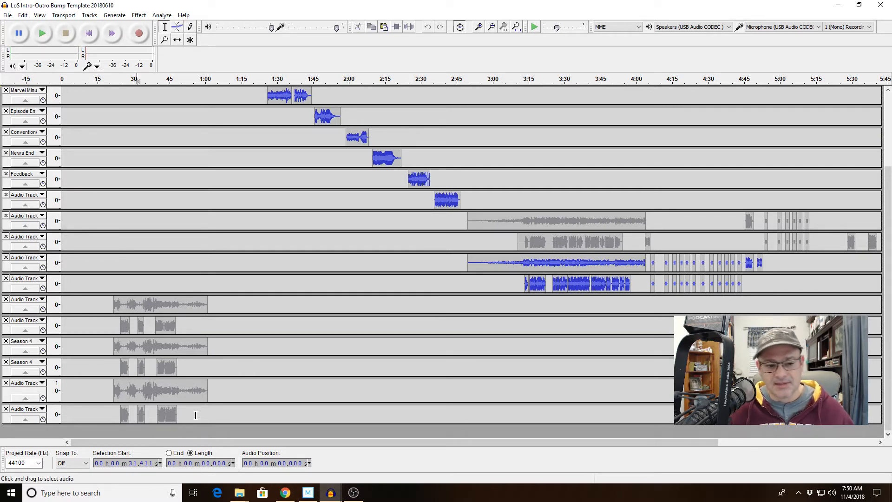
pyautogui.moveTo(198, 414); pyautogui.dragTo(99, 413)
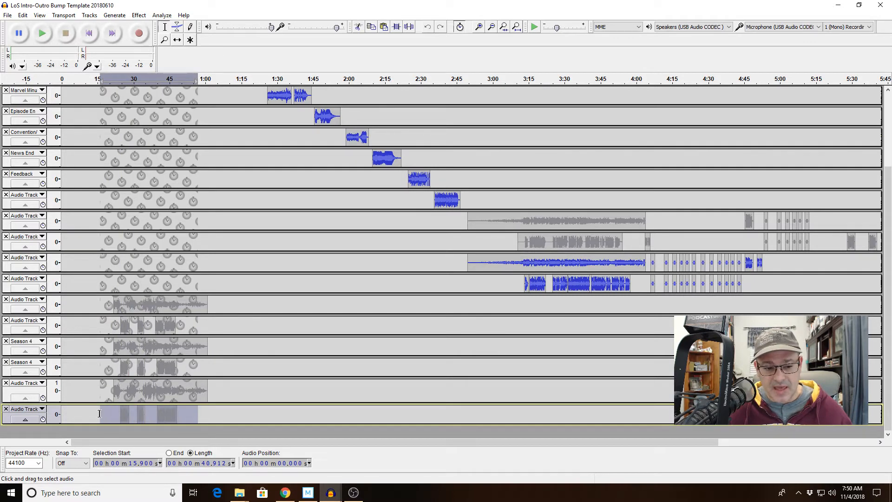
pyautogui.click(192, 416)
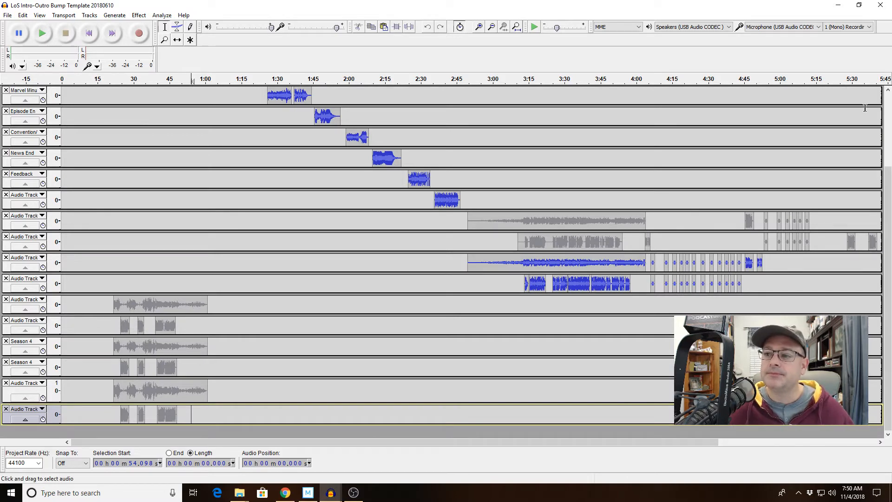
pyautogui.scroll(3, 886, 112)
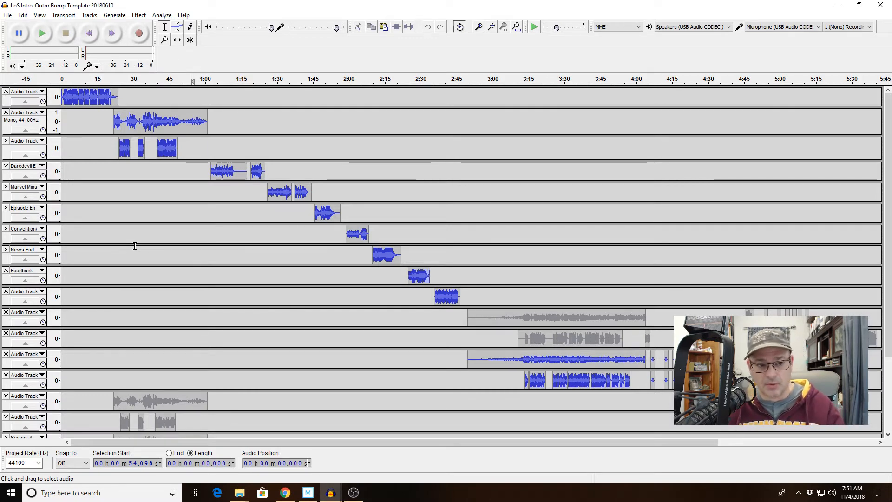
# Try selecting the intro music clip on the second track and extending the selection to the voice clips on the third track.
pyautogui.click(167, 126)
pyautogui.doubleClick(174, 127)
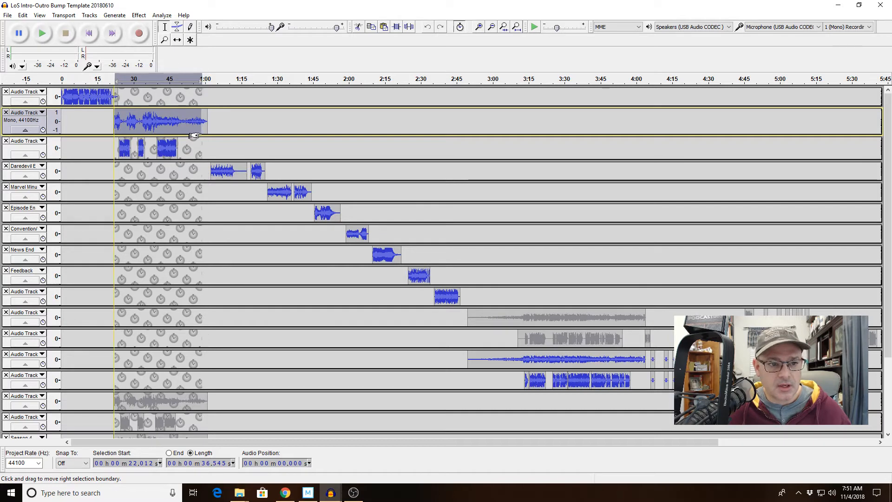
pyautogui.moveTo(200, 131)
pyautogui.mouseDown()
pyautogui.moveTo(277, 147)
pyautogui.moveTo(165, 148)
pyautogui.moveTo(200, 149)
pyautogui.mouseUp()
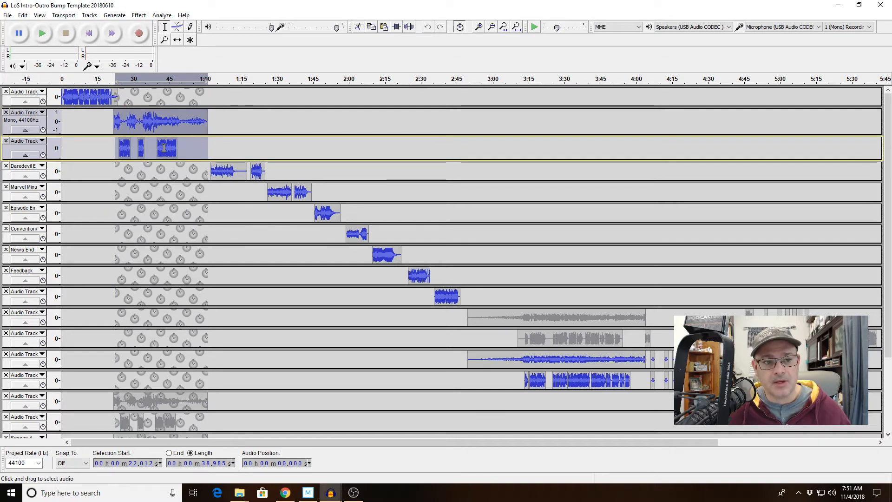
pyautogui.click(232, 125)
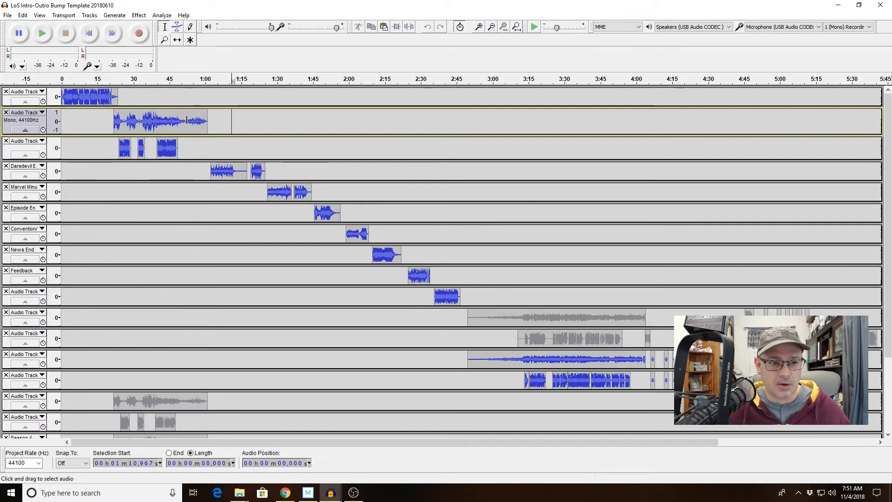
pyautogui.doubleClick(162, 122)
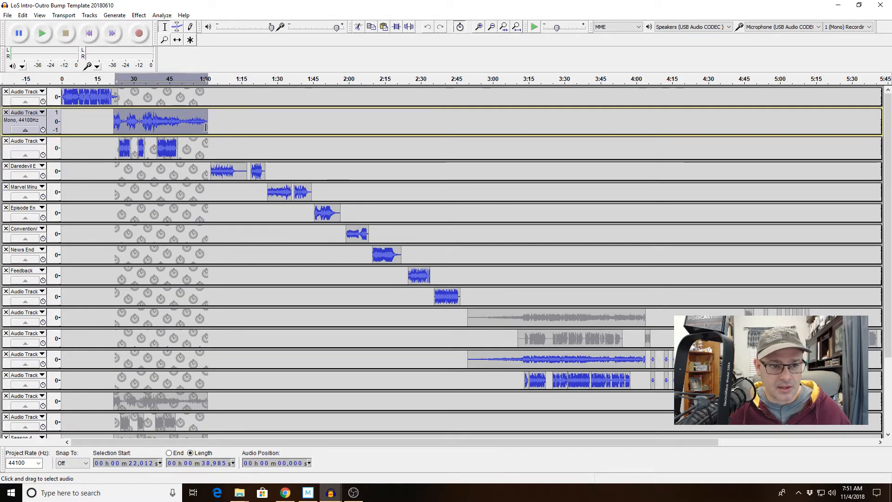
pyautogui.moveTo(207, 125); pyautogui.dragTo(208, 146)
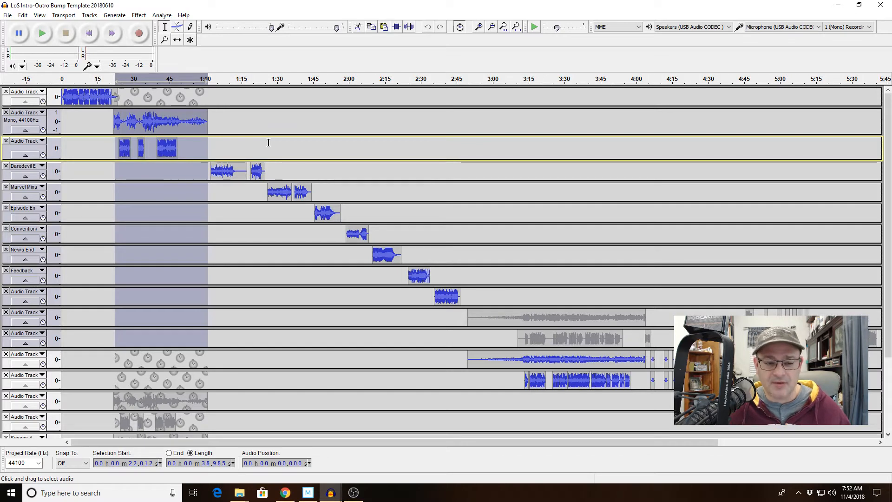
pyautogui.click(269, 143)
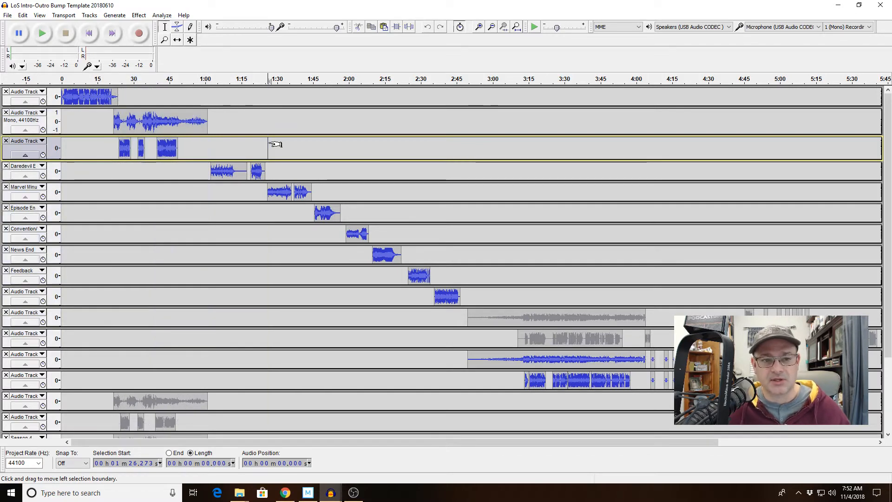
# Copy the second track's intro music together with the third track's voice clips, and return to the LoS 259 Audio Edit project.
pyautogui.doubleClick(127, 123)
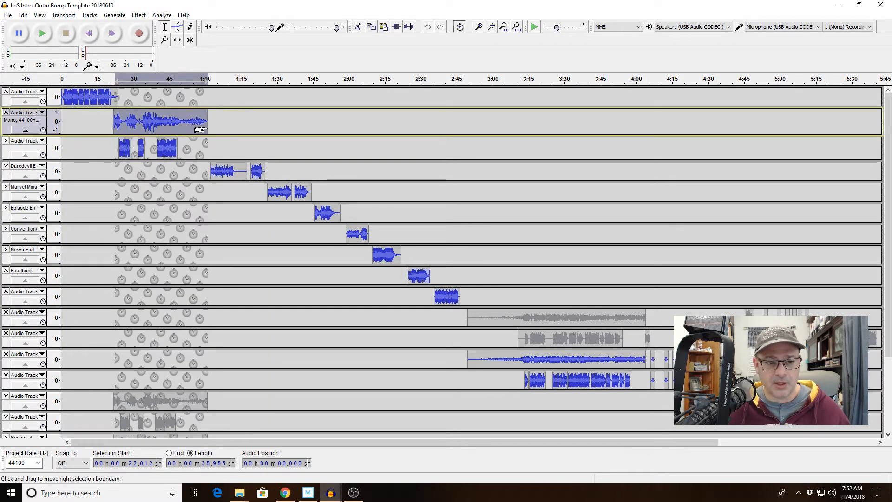
pyautogui.click(199, 147)
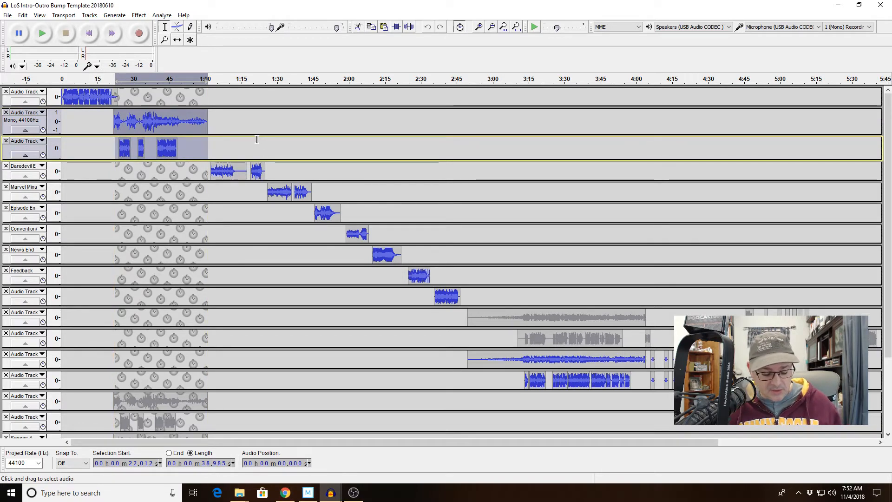
pyautogui.hotkey('alt', 'Tab')
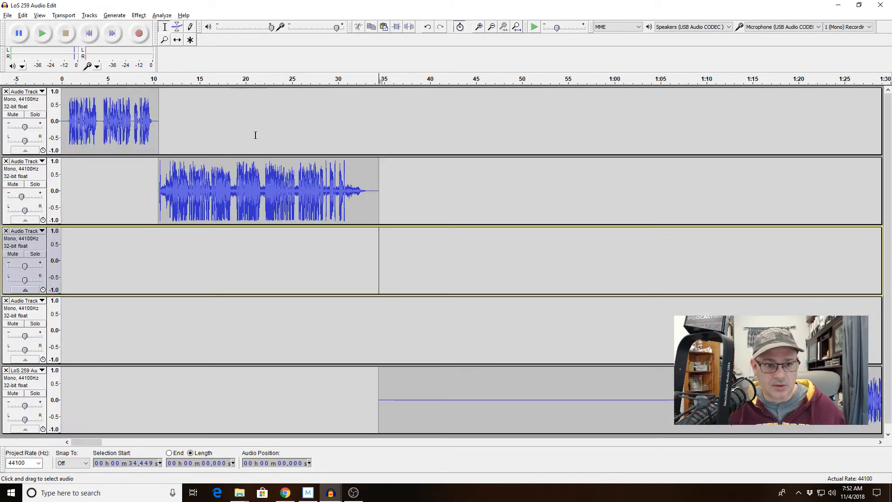
# Try marking the paste position across the third and fourth tracks from the end of the second track's clip, then clear the selection.
pyautogui.click(442, 277)
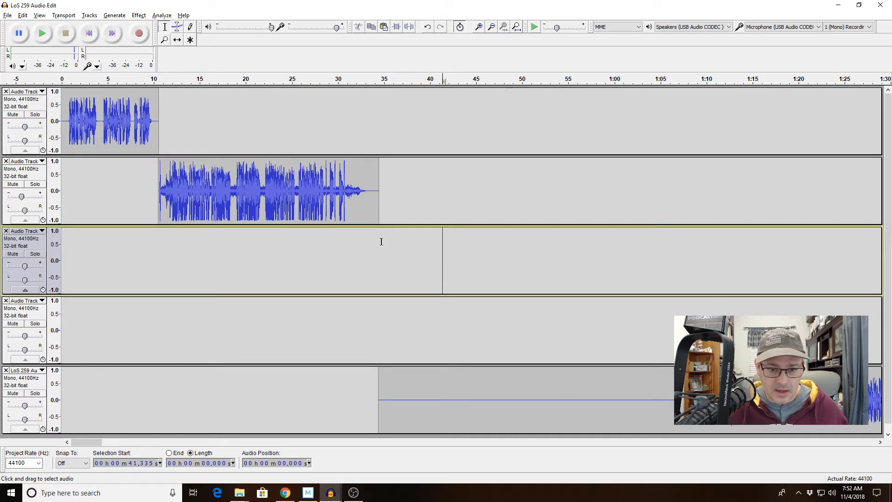
pyautogui.click(380, 246)
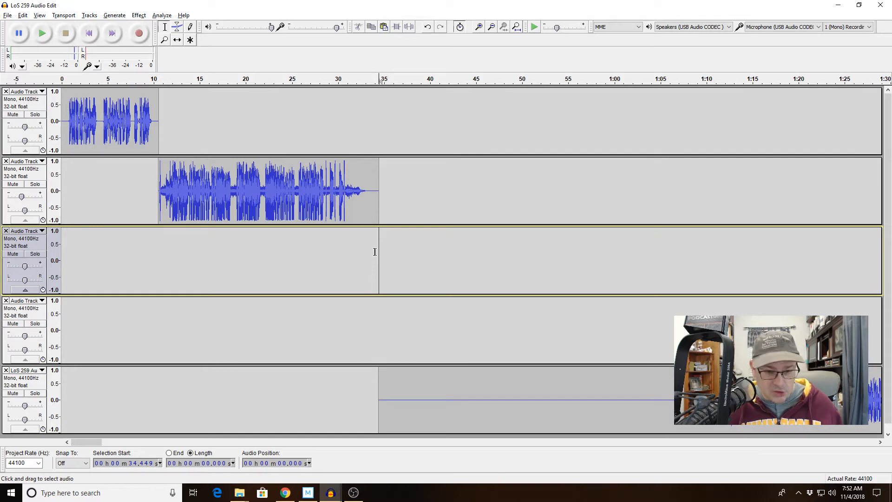
pyautogui.hotkey('shift', 'Down')
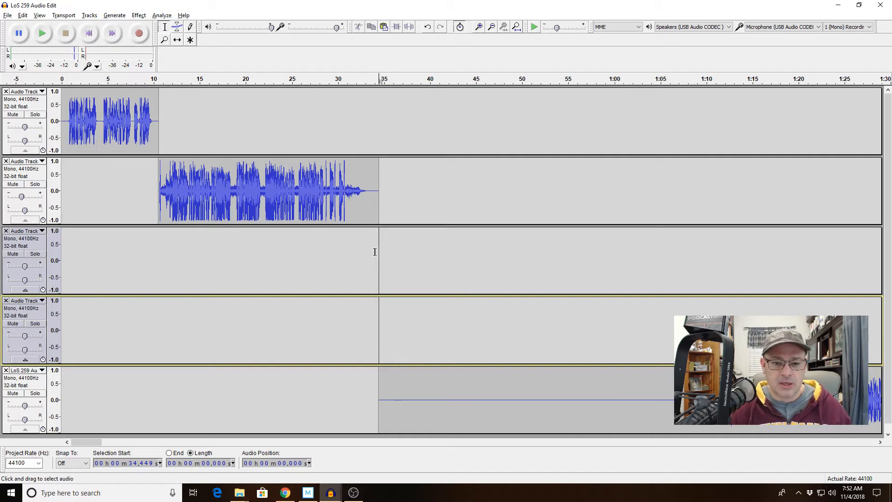
pyautogui.click(386, 248)
pyautogui.moveTo(379, 246); pyautogui.dragTo(447, 320)
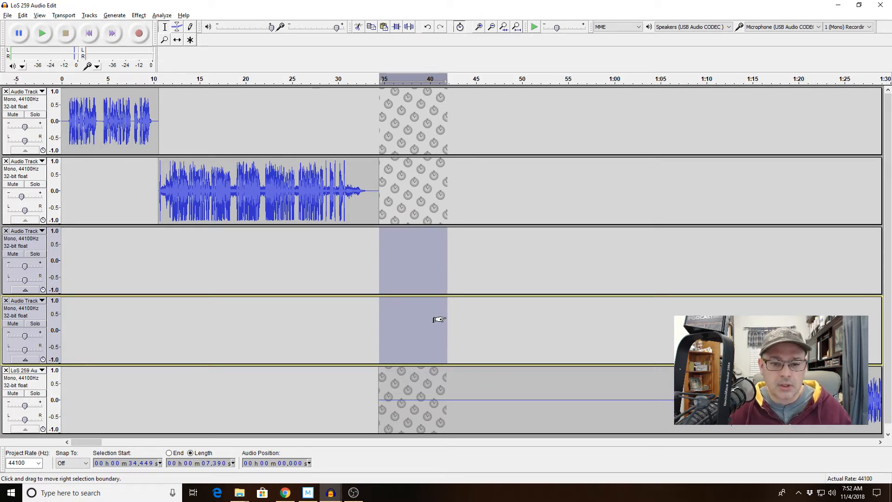
pyautogui.click(495, 387)
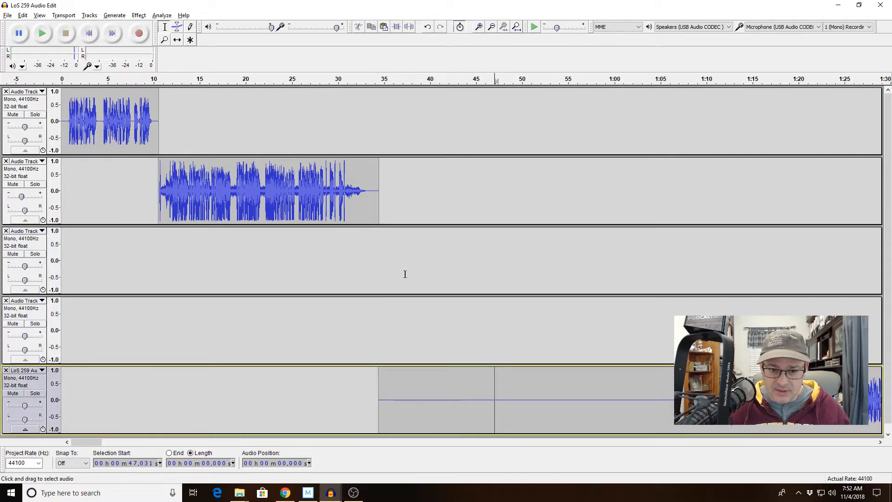
# Paste the copied intro music and voice clips onto the third and fourth tracks, starting at the end of the second track's clip.
pyautogui.click(381, 247)
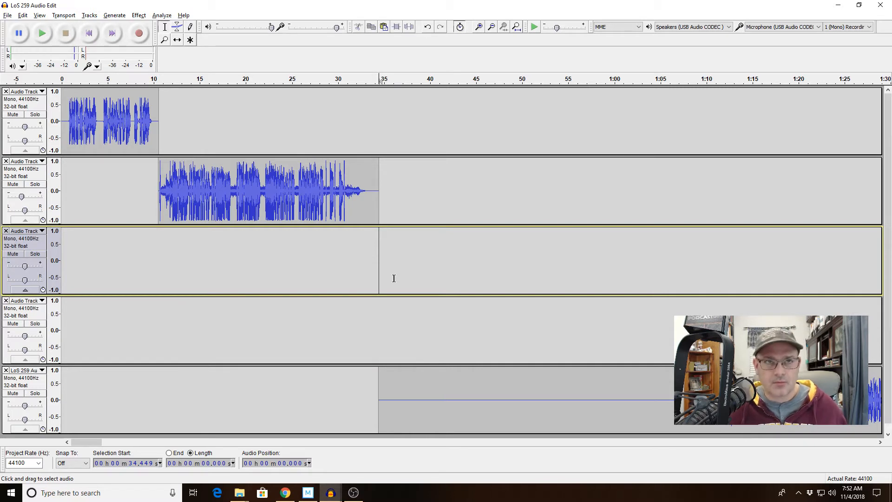
pyautogui.hotkey('shift', 'Down')
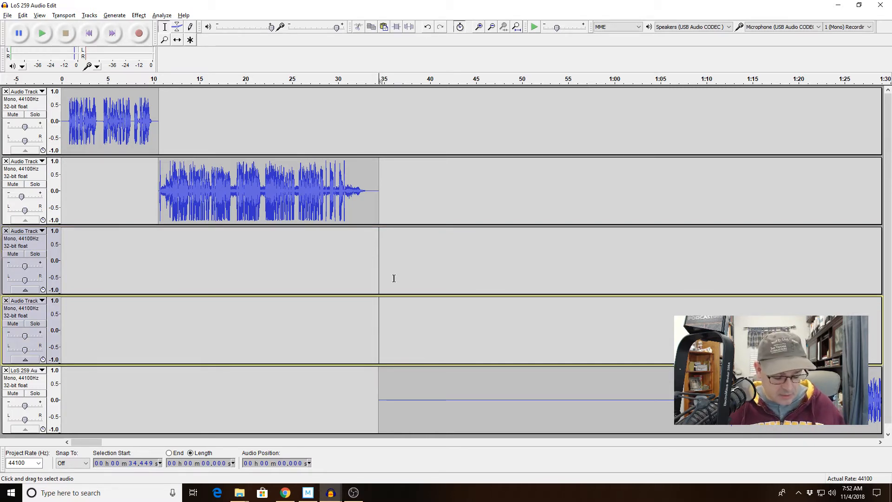
pyautogui.hotkey('ctrl', 'v')
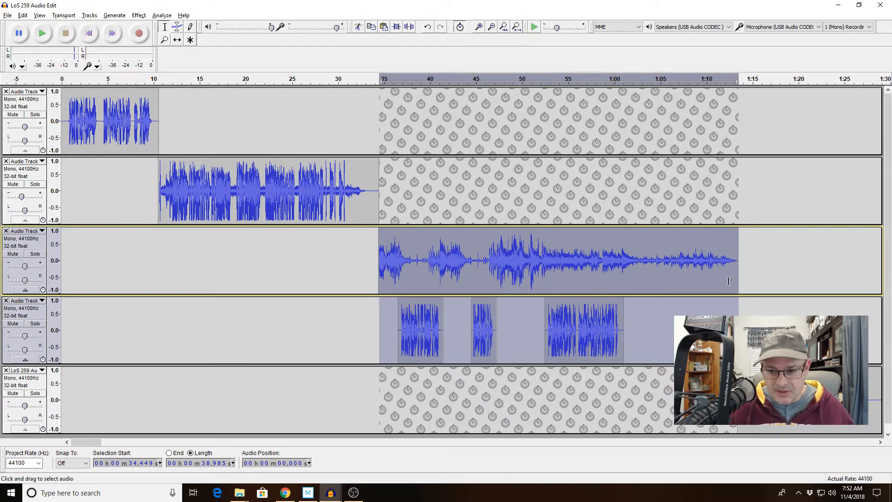
pyautogui.click(624, 261)
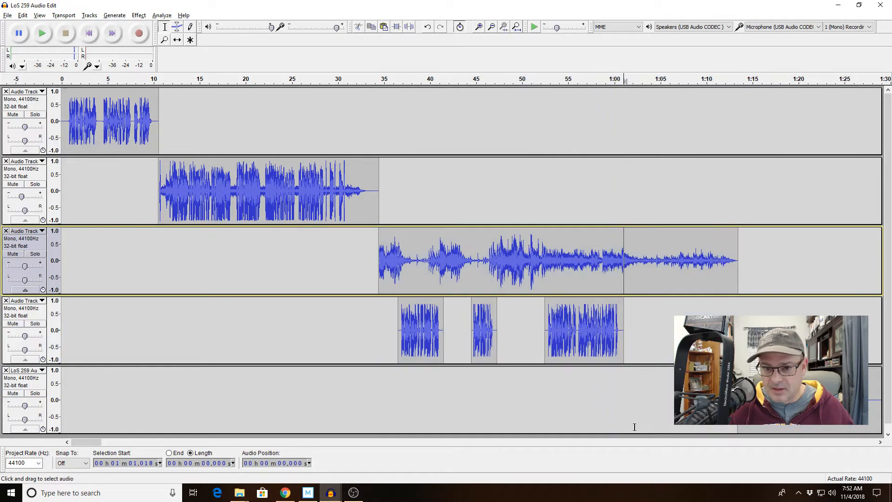
pyautogui.click(423, 272)
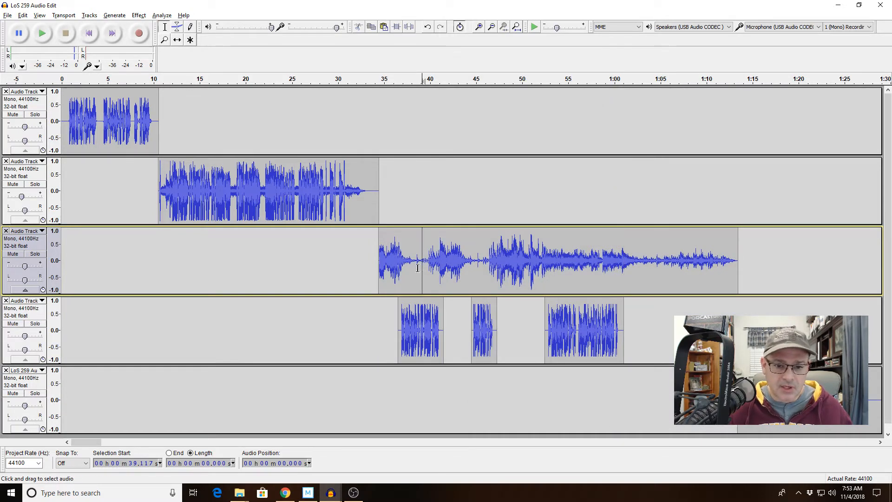
# Select the pasted intro music clip together with the voice clips on the fourth track, and turn off sync-lock.
pyautogui.doubleClick(406, 269)
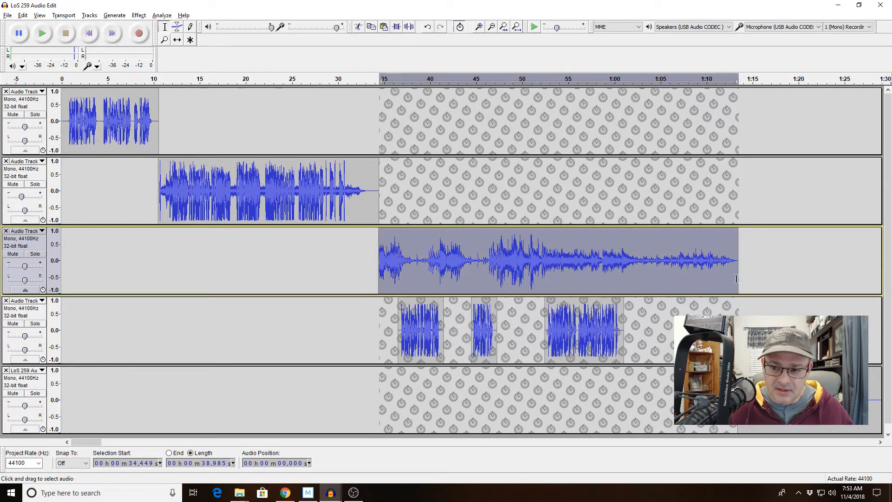
pyautogui.hotkey('shift', 'Down')
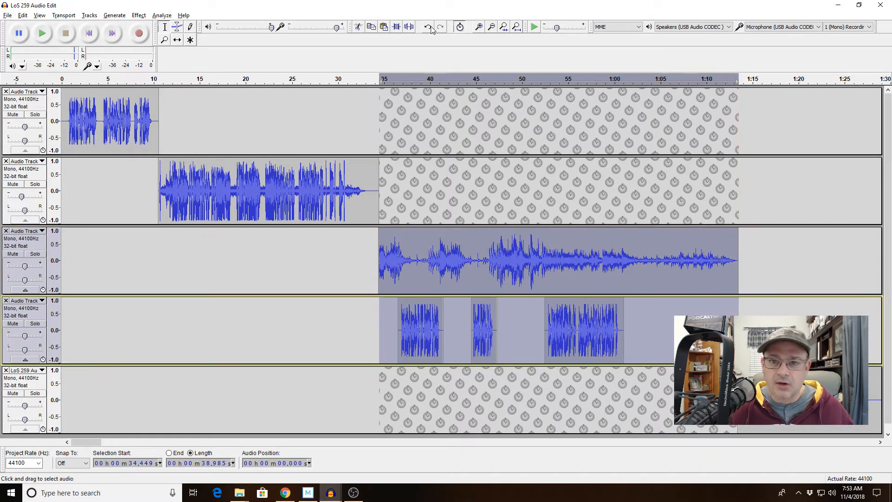
pyautogui.click(459, 28)
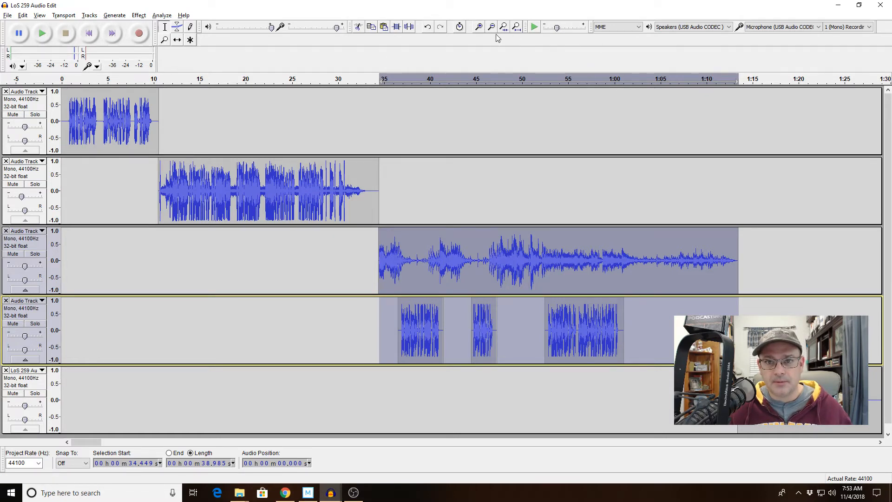
# Shift the selected music and voice clips earlier with the Time Shift tool, to start at about 30.9 s under the second track's clip.
pyautogui.click(479, 27)
pyautogui.click(479, 27)
pyautogui.click(478, 27)
pyautogui.click(479, 27)
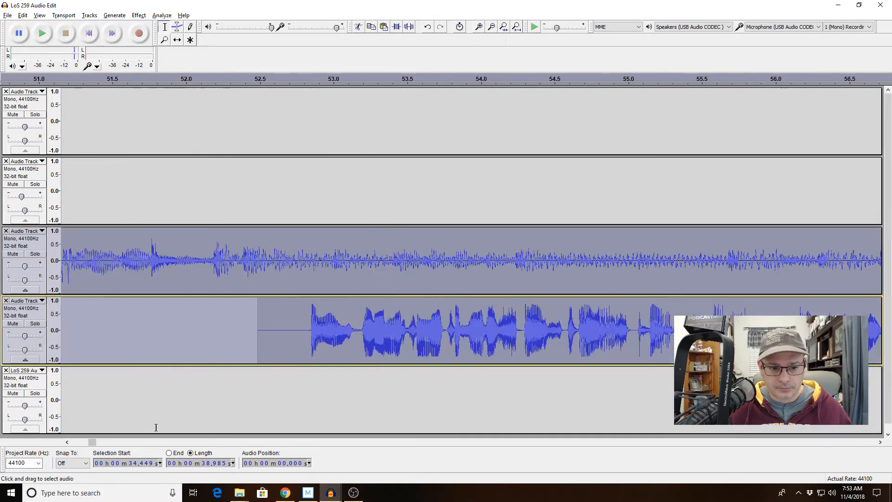
pyautogui.click(78, 442)
pyautogui.click(78, 442)
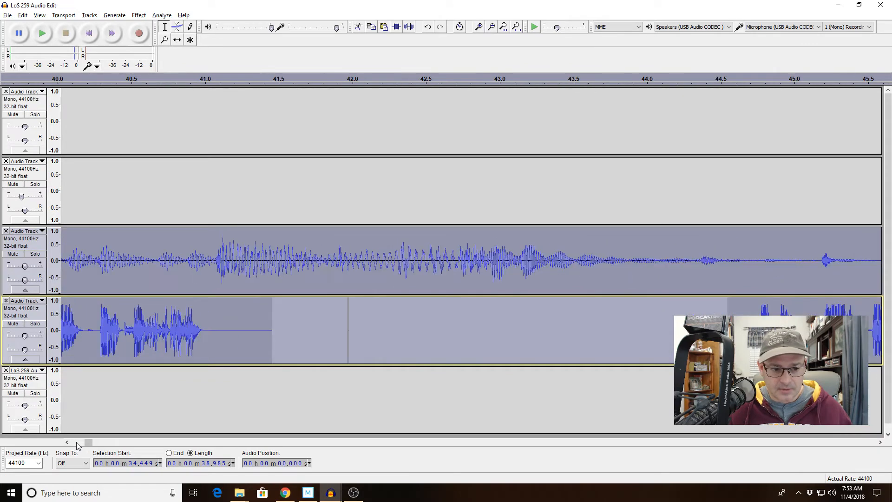
pyautogui.click(78, 442)
pyautogui.click(76, 442)
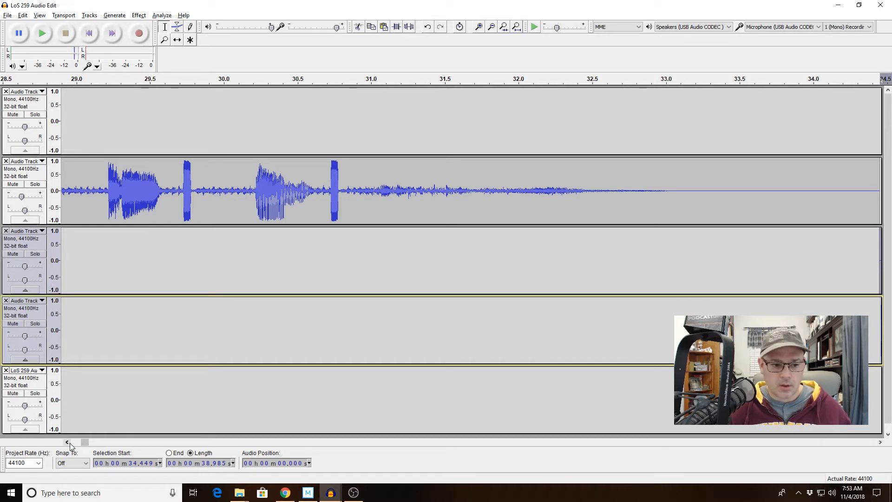
pyautogui.click(67, 442)
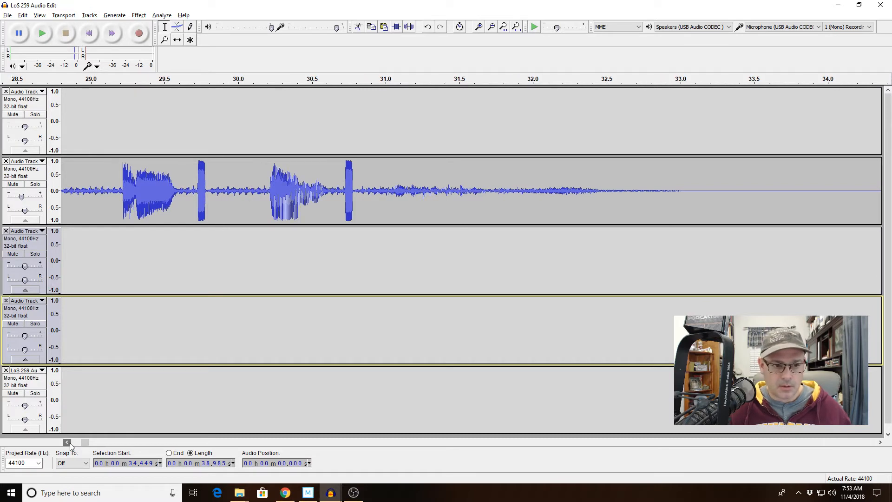
pyautogui.click(881, 443)
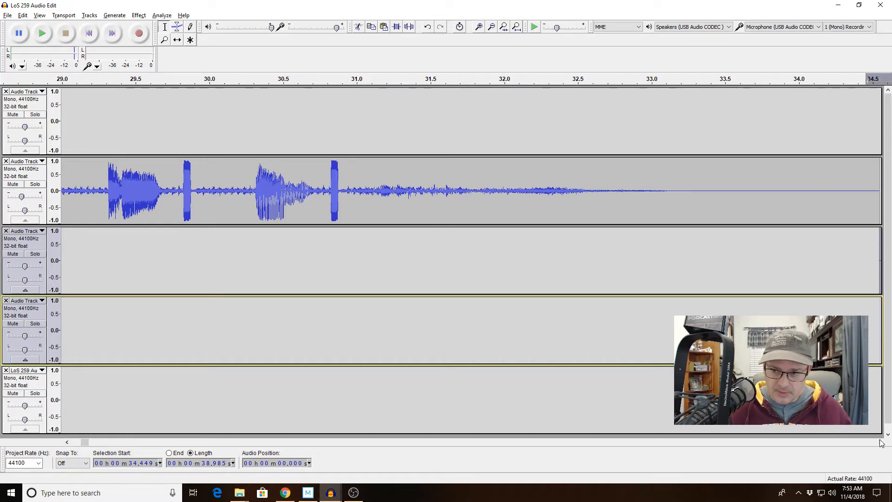
pyautogui.click(180, 41)
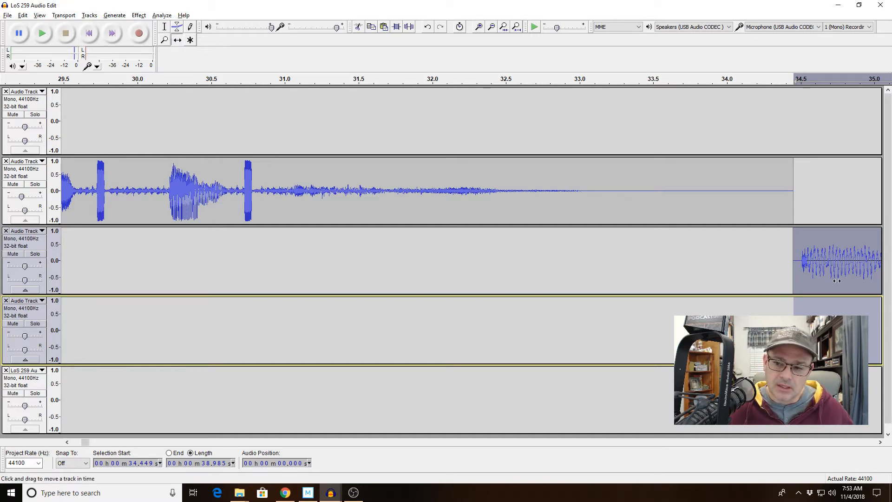
pyautogui.moveTo(846, 275); pyautogui.dragTo(324, 262)
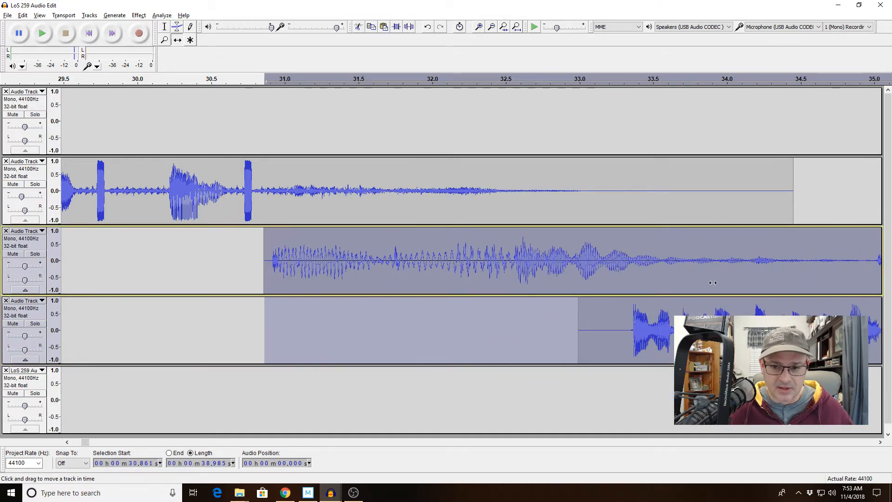
# Try shifting the music and voice clips much further back under the second track's speech, to start at about 18.3 s.
pyautogui.moveTo(785, 278); pyautogui.dragTo(279, 265)
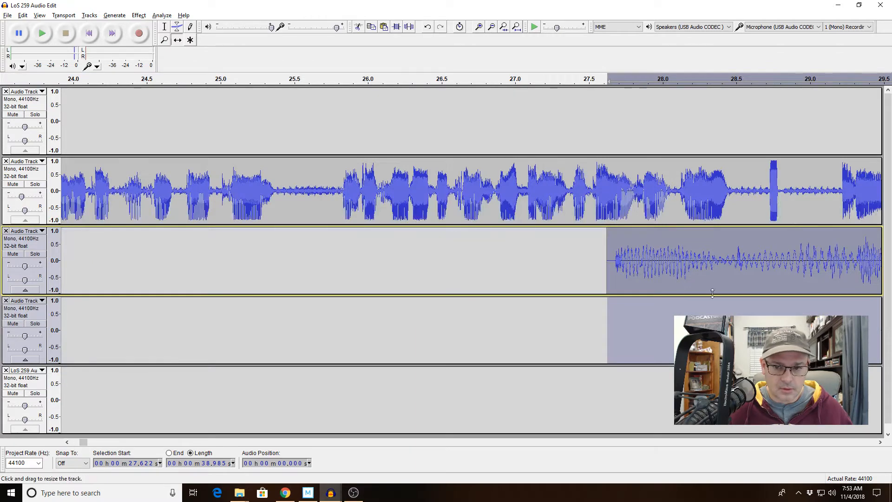
pyautogui.moveTo(790, 272); pyautogui.dragTo(210, 272)
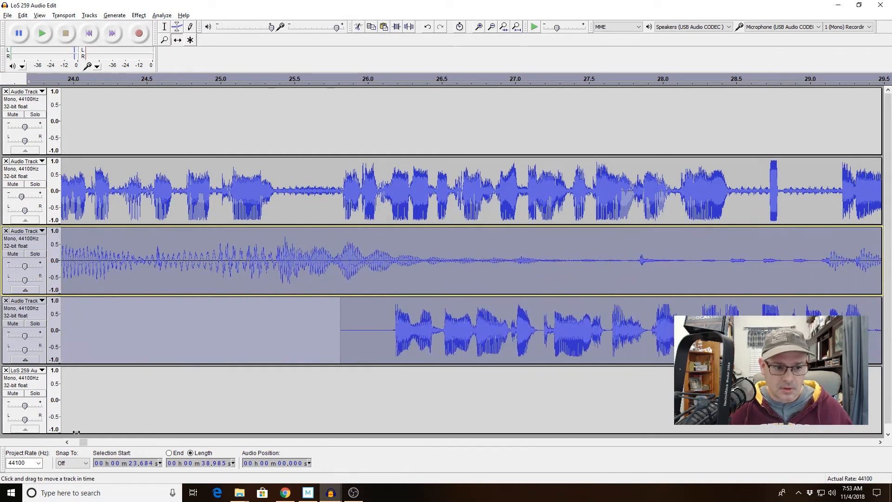
pyautogui.click(73, 443)
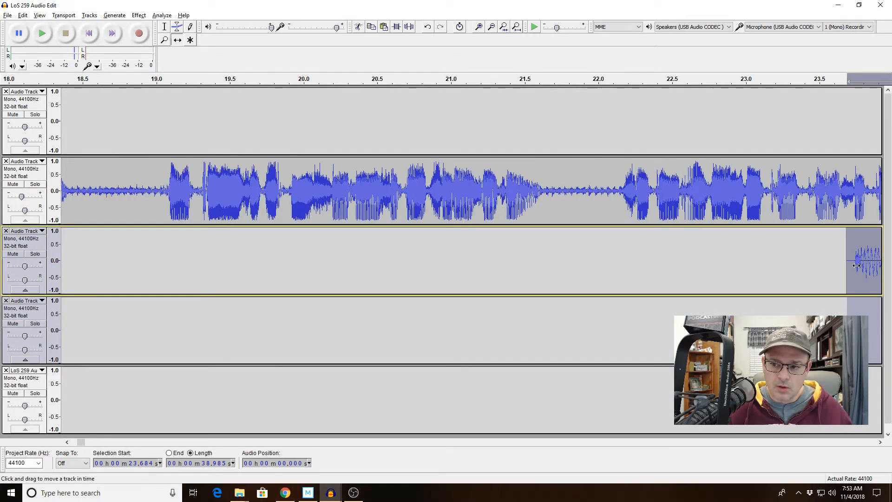
pyautogui.moveTo(856, 265); pyautogui.dragTo(41, 239)
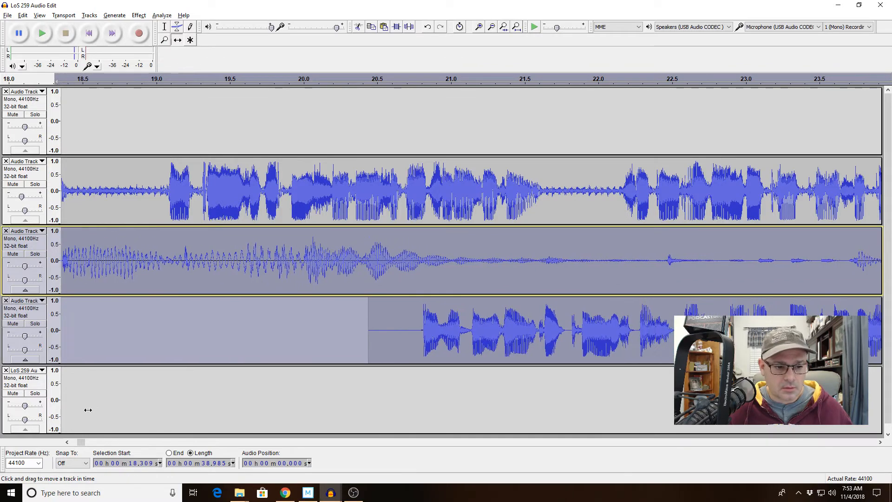
pyautogui.click(67, 442)
pyautogui.click(67, 442)
pyautogui.click(67, 443)
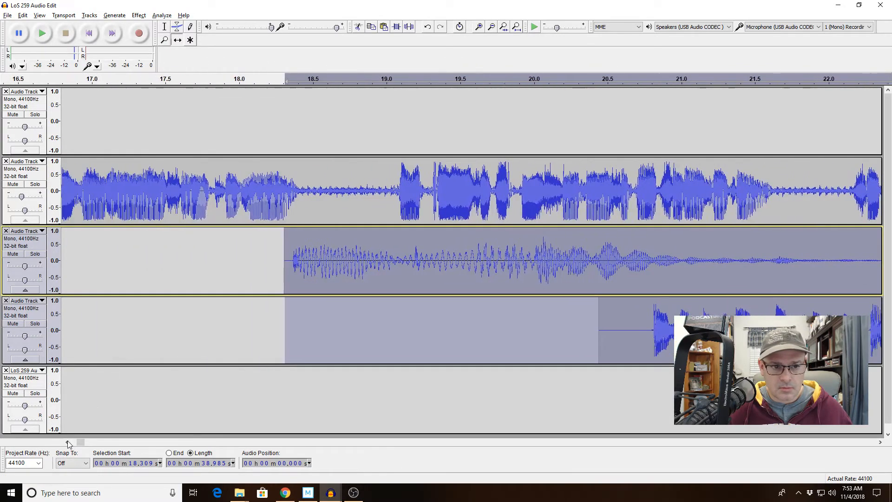
pyautogui.click(68, 443)
pyautogui.click(67, 442)
pyautogui.click(68, 443)
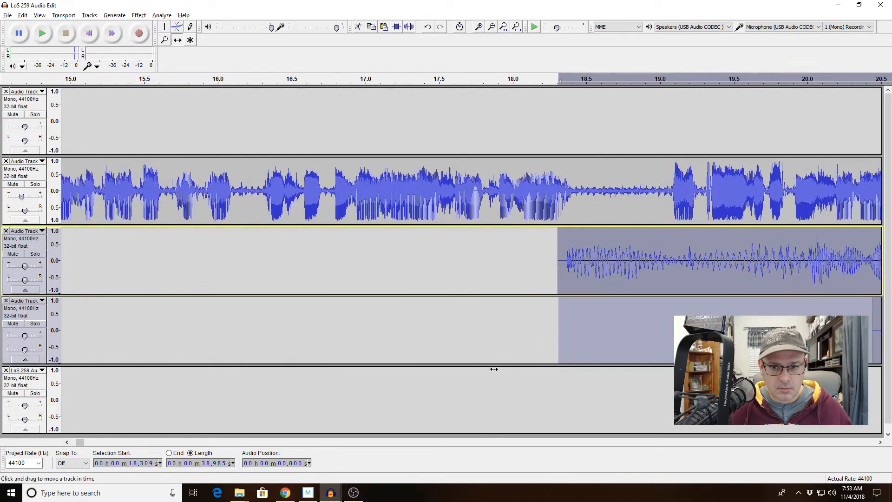
# Move the music and voice clips forward to start at about 31.64 s, overlapping the fading end of the second track's clip.
pyautogui.click(504, 27)
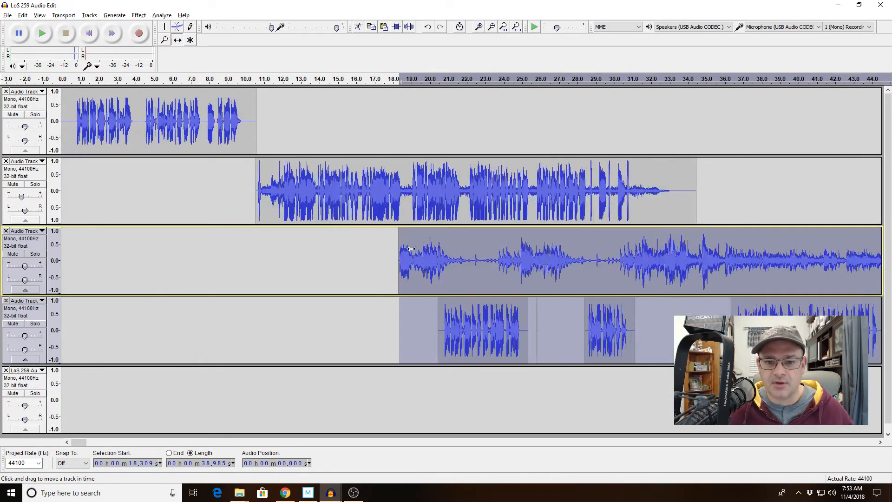
pyautogui.moveTo(412, 249); pyautogui.dragTo(662, 246)
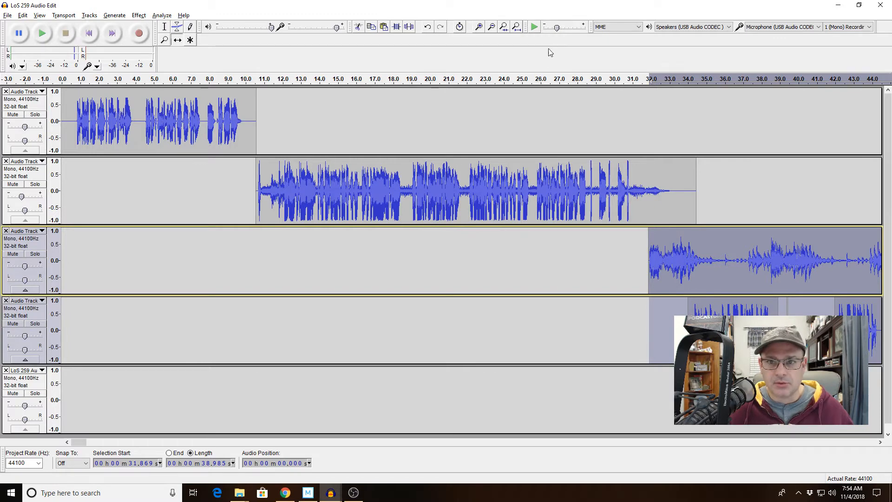
pyautogui.click(478, 27)
pyautogui.click(479, 27)
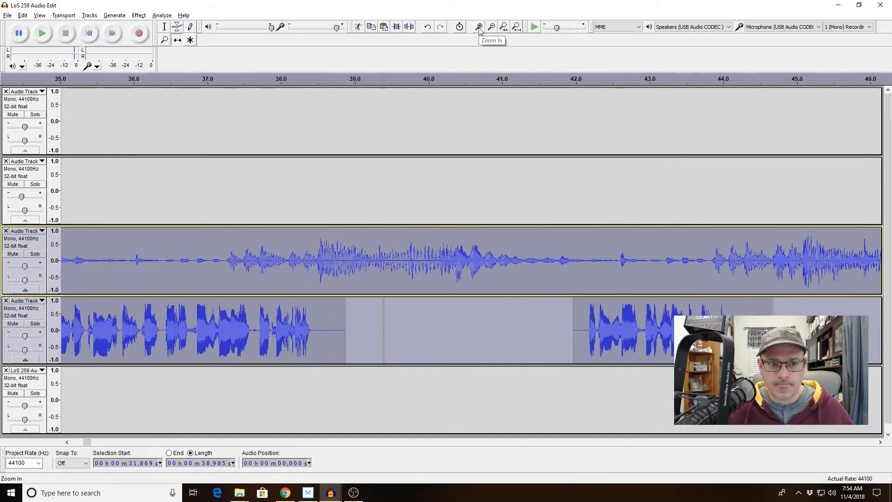
pyautogui.click(479, 27)
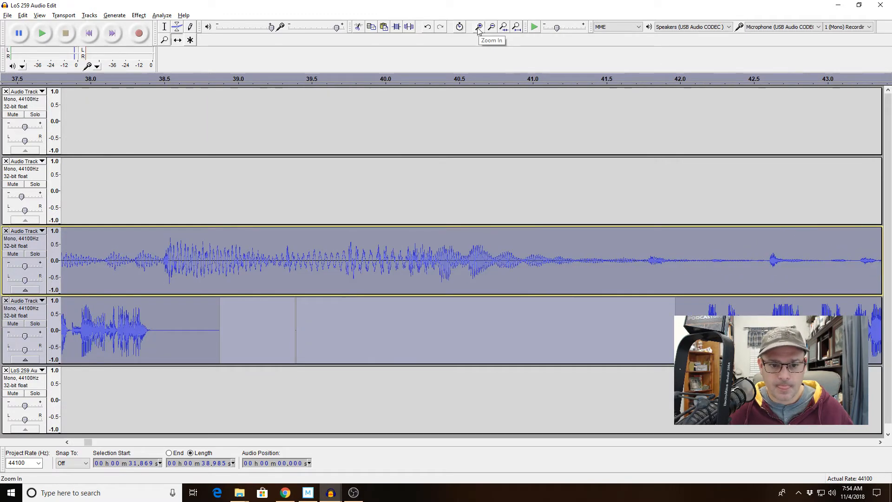
pyautogui.click(77, 444)
pyautogui.click(68, 443)
pyautogui.click(68, 443)
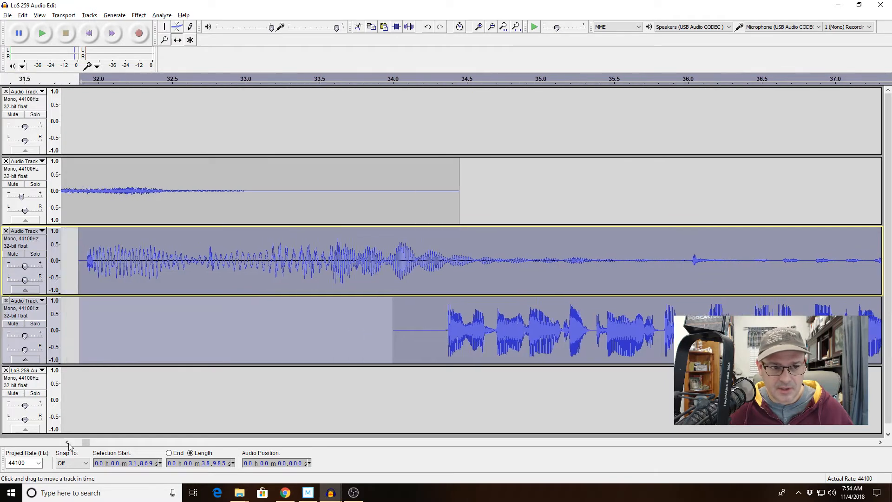
pyautogui.click(69, 443)
pyautogui.click(68, 442)
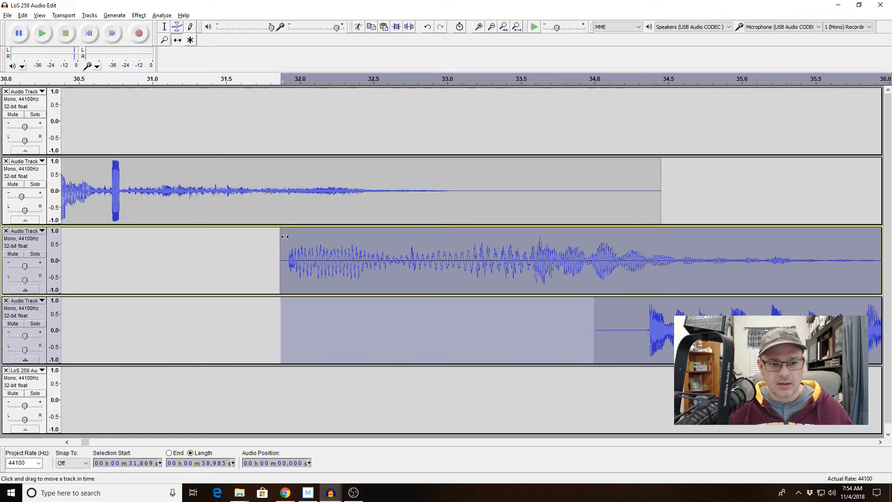
pyautogui.moveTo(309, 261); pyautogui.dragTo(277, 259)
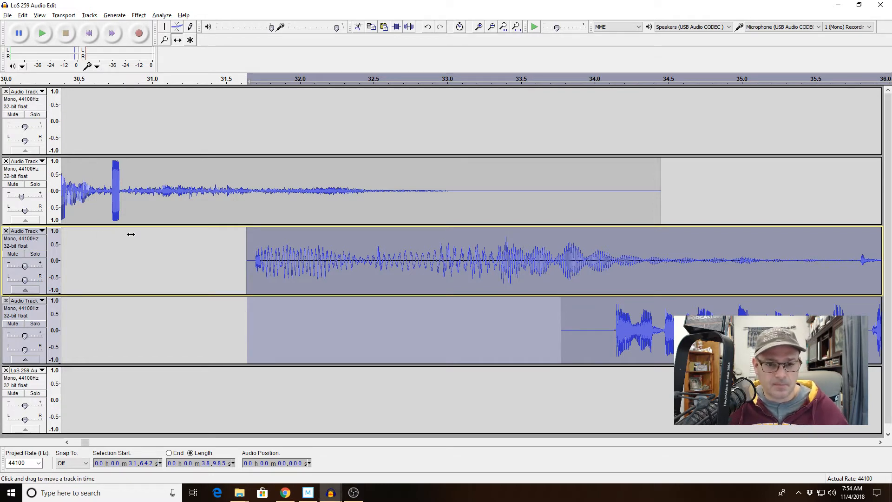
# Nudge the music and voice clips slightly later, to start at about 31.67 s.
pyautogui.click(495, 29)
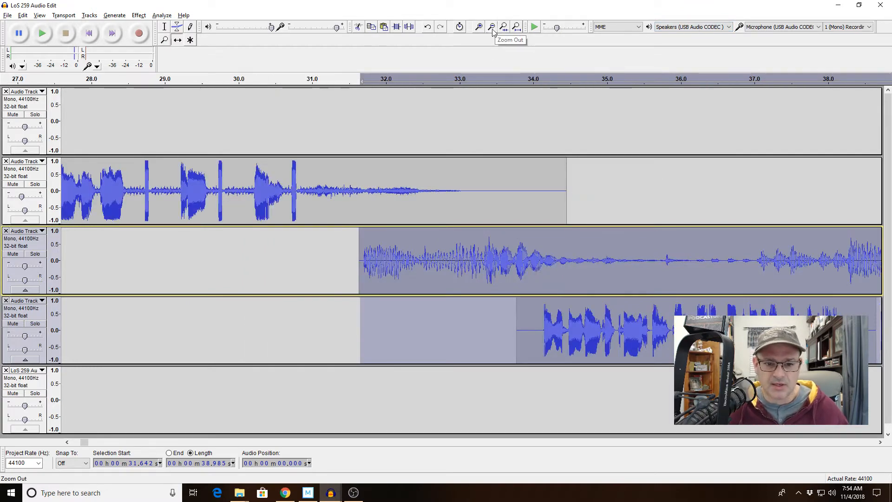
pyautogui.moveTo(395, 258); pyautogui.dragTo(397, 257)
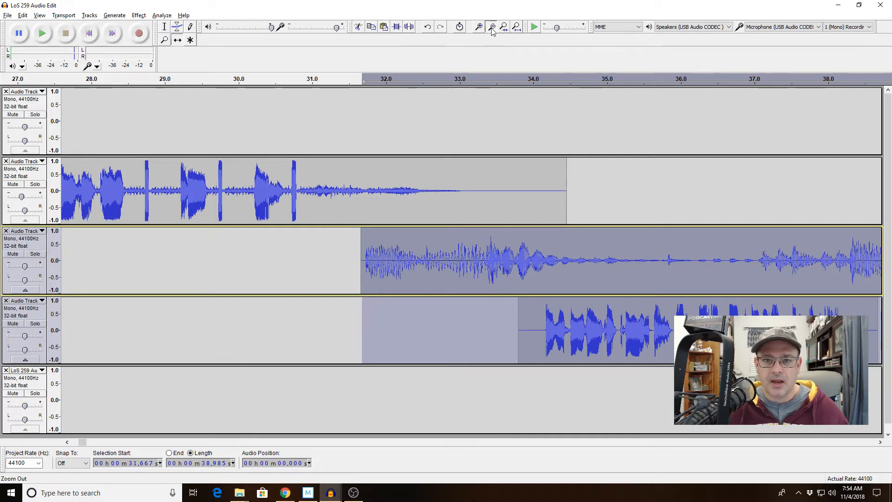
pyautogui.click(493, 29)
pyautogui.click(492, 29)
pyautogui.click(492, 29)
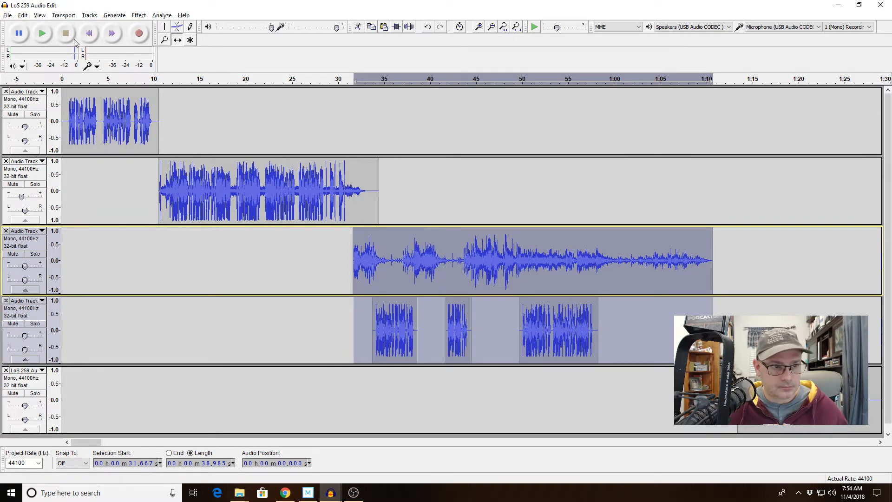
# Play the project from the beginning to check the music overlap and the intro voice clips, and stop playback.
pyautogui.click(89, 33)
pyautogui.click(41, 35)
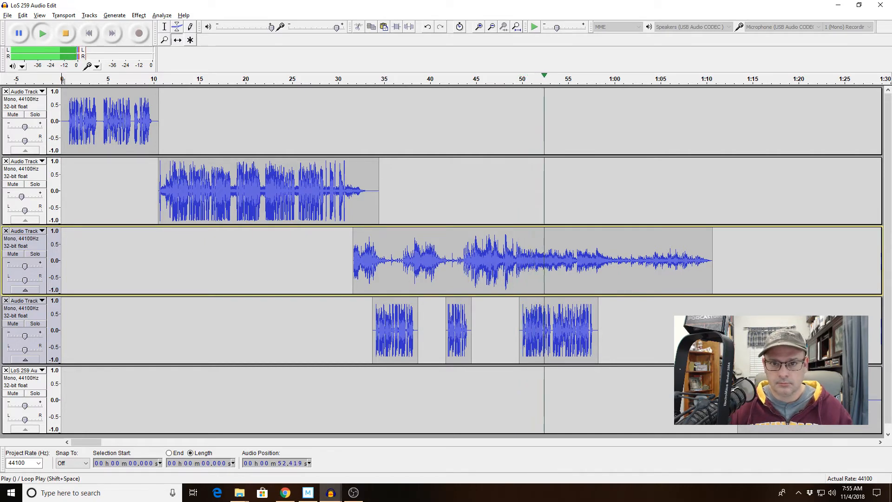
pyautogui.click(481, 30)
pyautogui.click(482, 30)
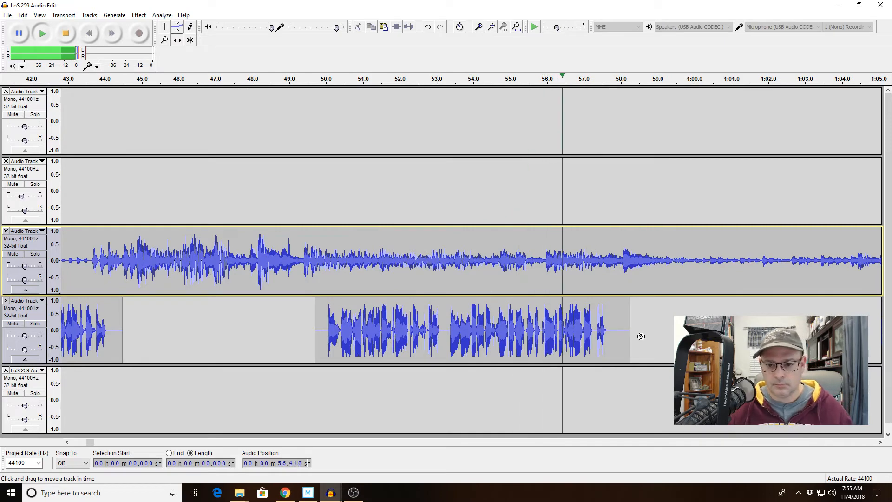
pyautogui.click(66, 33)
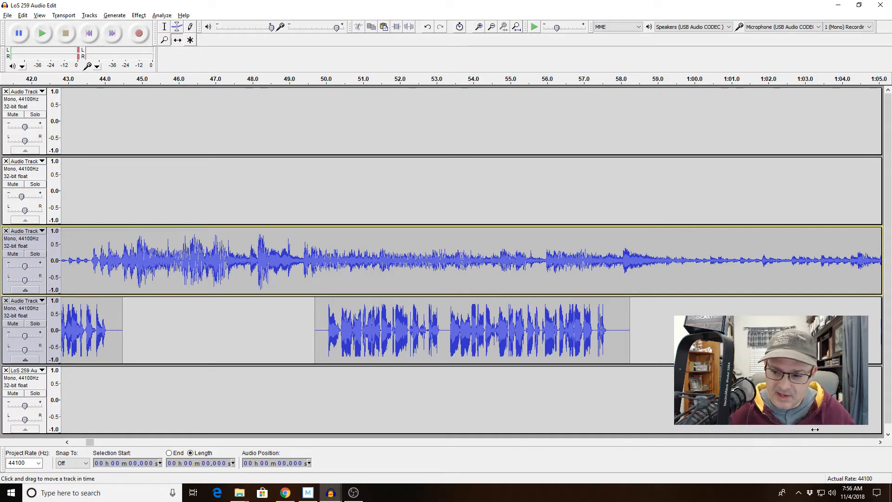
# Examine where the intro music clip ends relative to the start of the LoS 259 track, and view the whole project timeline.
pyautogui.click(880, 443)
pyautogui.click(880, 443)
pyautogui.click(881, 443)
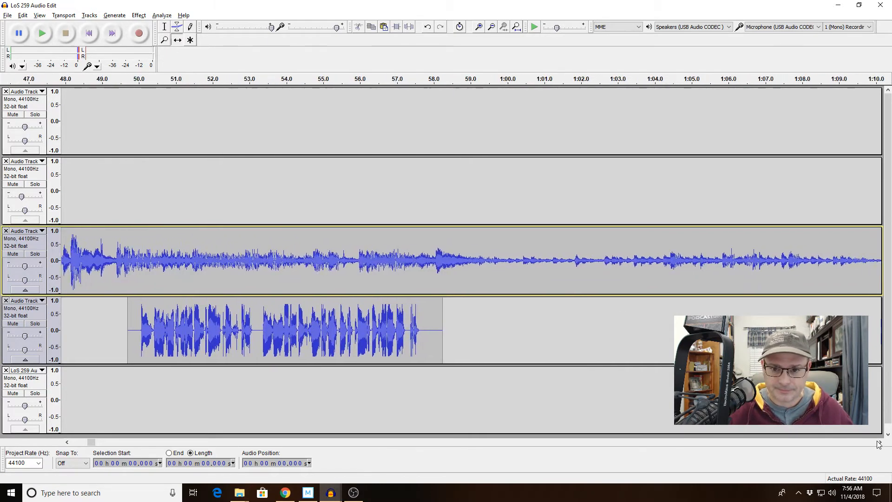
pyautogui.click(881, 443)
pyautogui.click(880, 442)
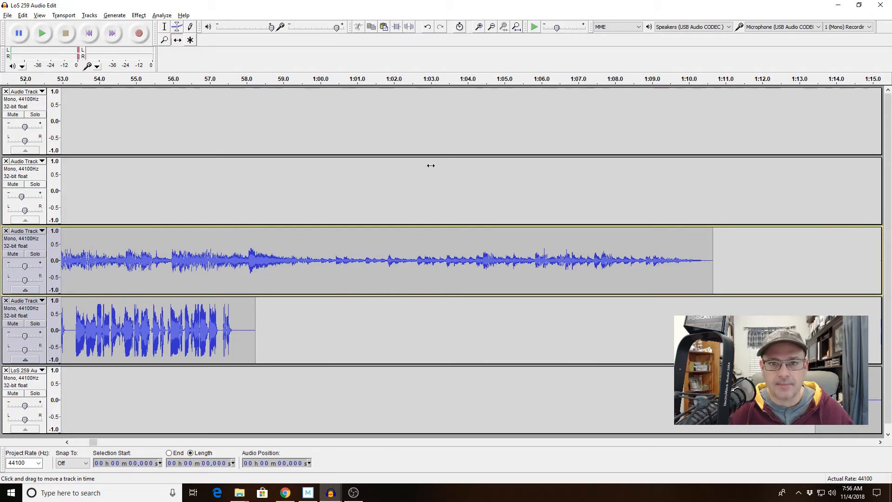
pyautogui.click(492, 28)
pyautogui.click(493, 27)
pyautogui.click(492, 27)
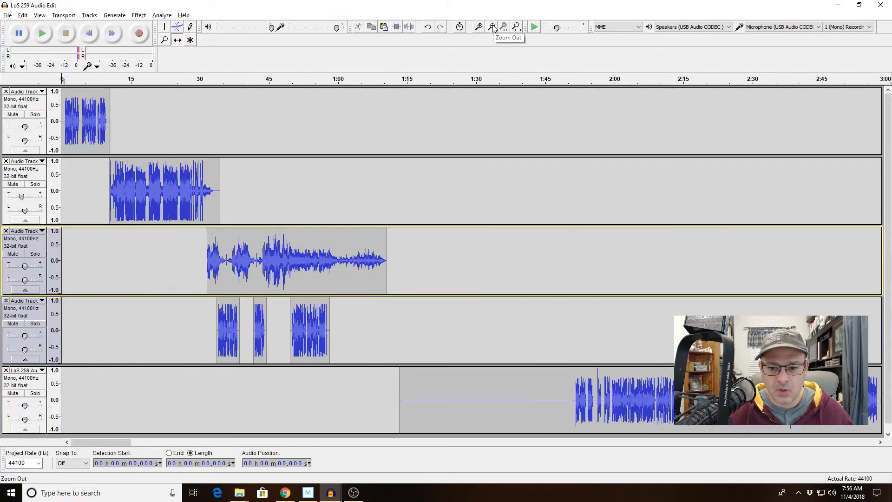
pyautogui.click(492, 27)
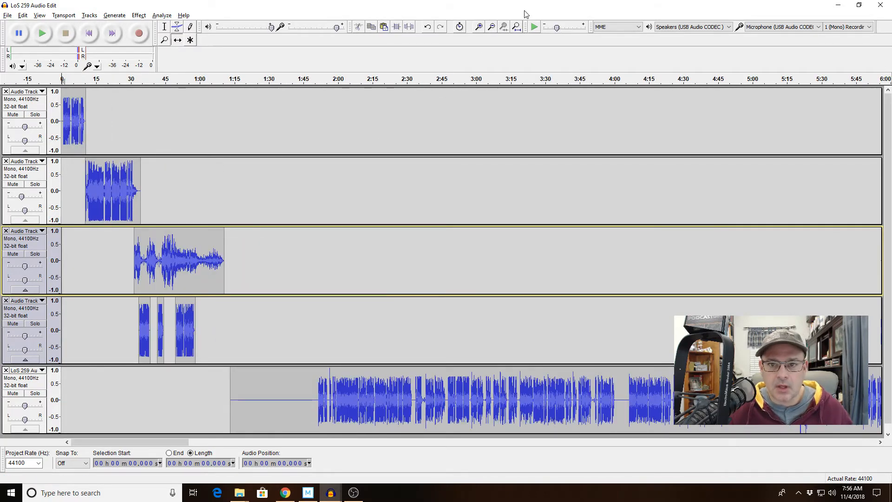
pyautogui.click(516, 27)
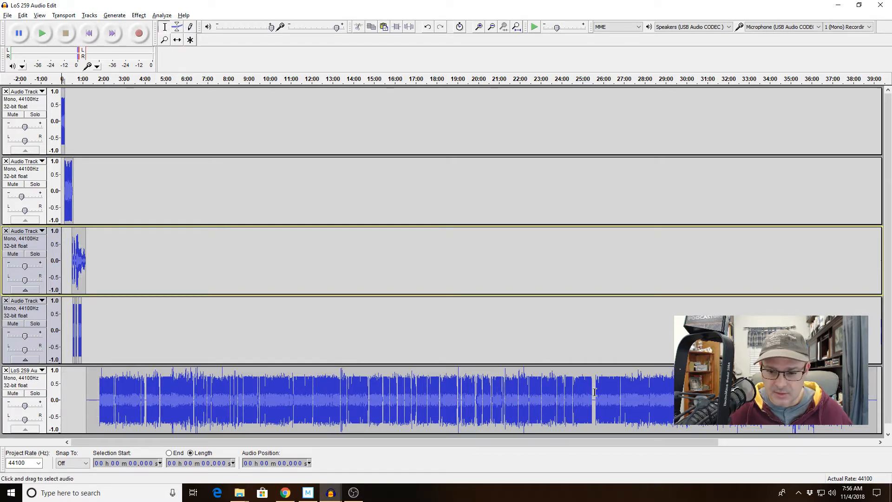
# Examine the segments and gaps along the LoS 259 voice track by marking stretches of it.
pyautogui.moveTo(595, 392); pyautogui.dragTo(827, 393)
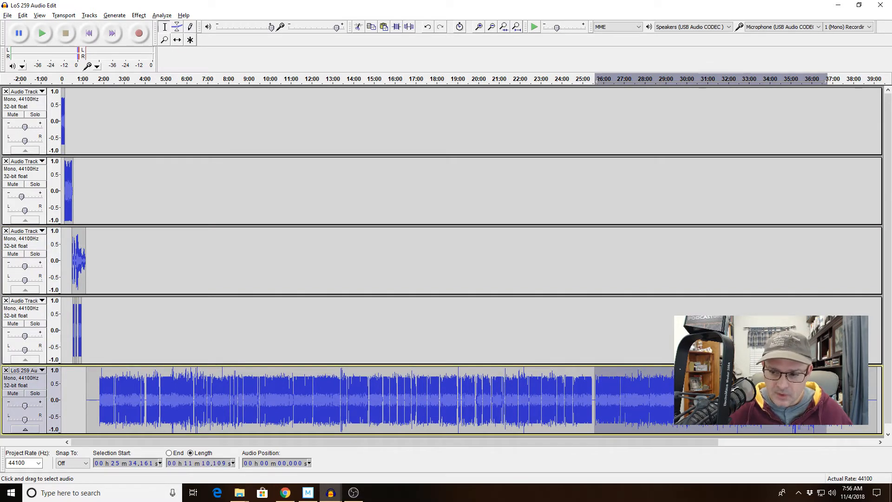
pyautogui.click(838, 393)
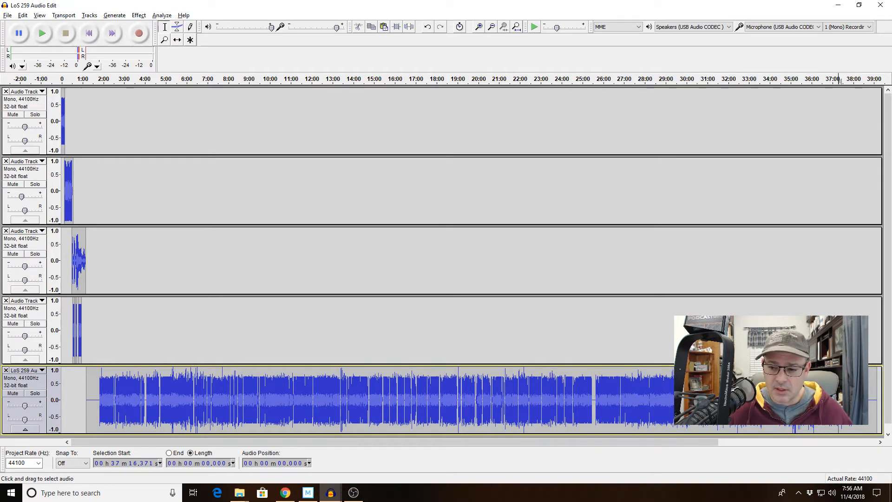
pyautogui.moveTo(828, 80); pyautogui.dragTo(858, 80)
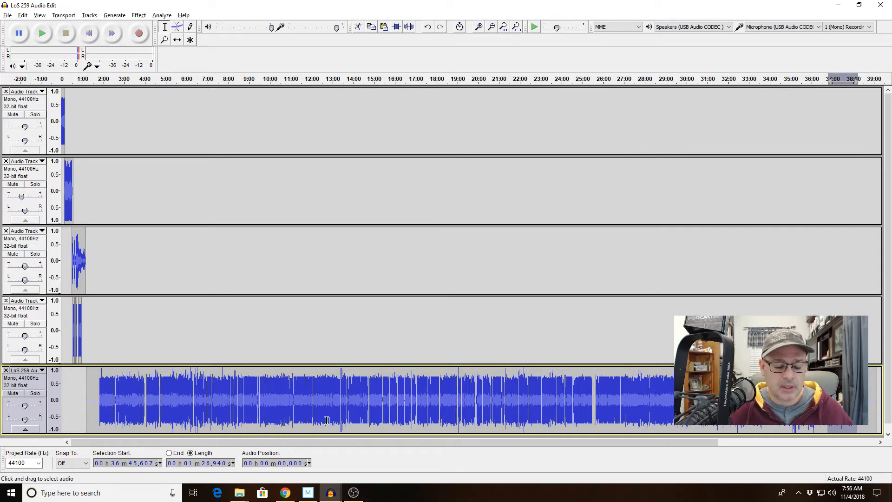
pyautogui.click(141, 400)
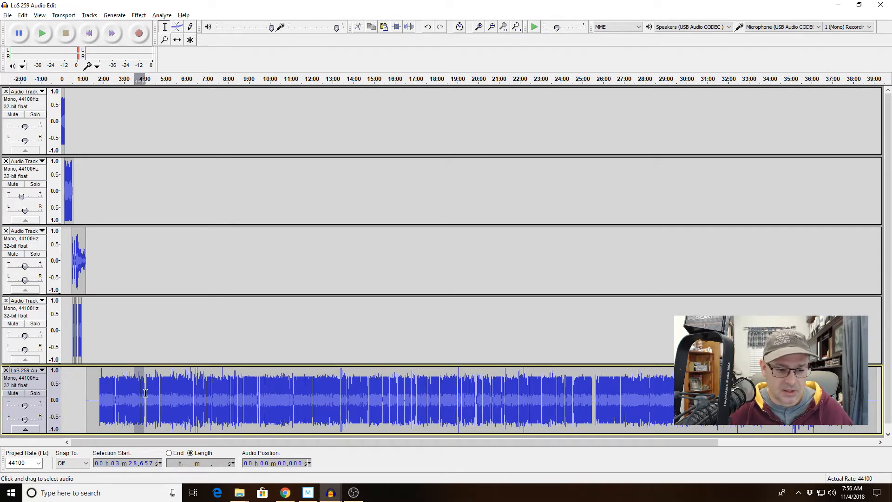
pyautogui.click(283, 401)
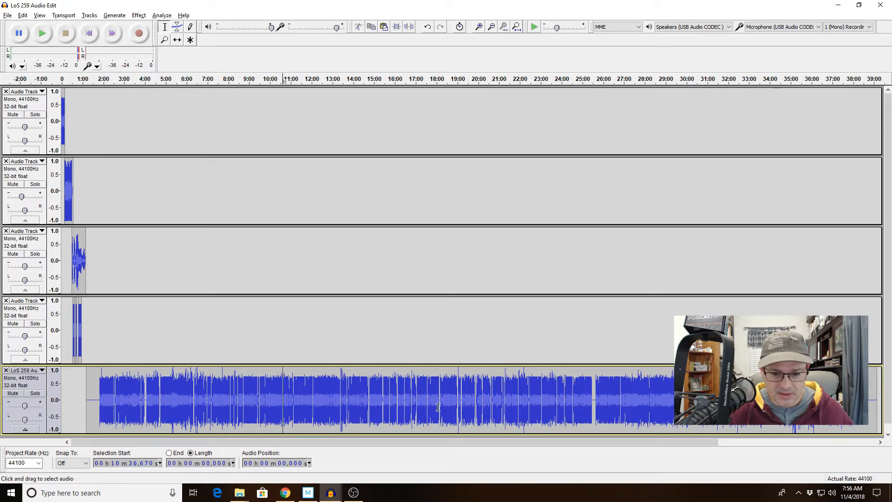
pyautogui.moveTo(429, 405)
pyautogui.mouseDown()
pyautogui.moveTo(449, 404)
pyautogui.moveTo(426, 397)
pyautogui.mouseUp()
pyautogui.moveTo(355, 395); pyautogui.dragTo(400, 402)
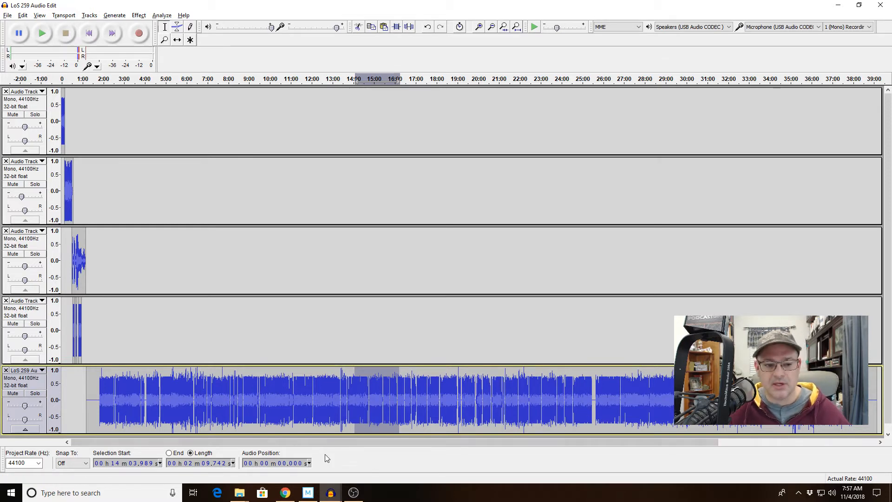
# Split the LoS 259 track in the silence at about 4:03 and move the audio after it about 8 seconds later.
pyautogui.moveTo(139, 390); pyautogui.dragTo(152, 390)
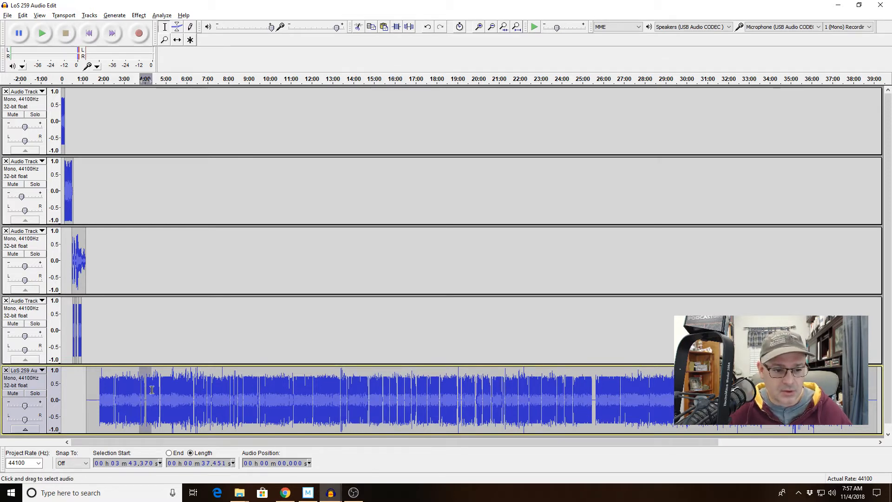
pyautogui.click(505, 29)
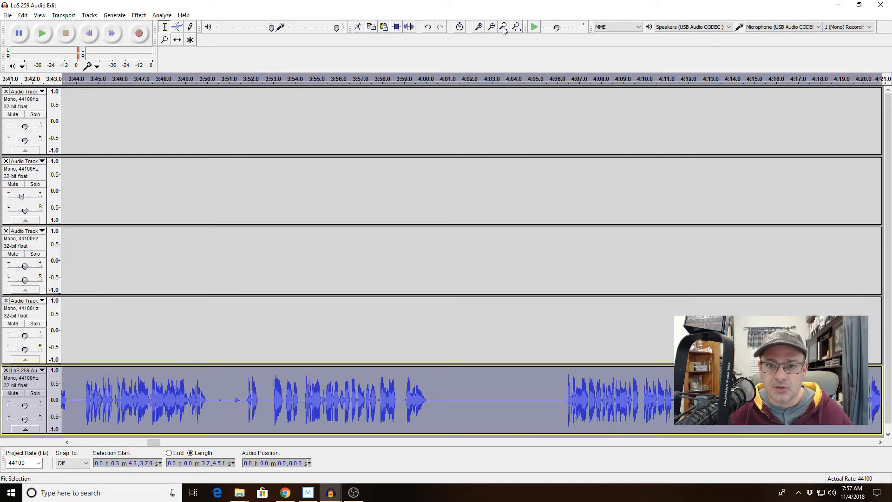
pyautogui.click(493, 390)
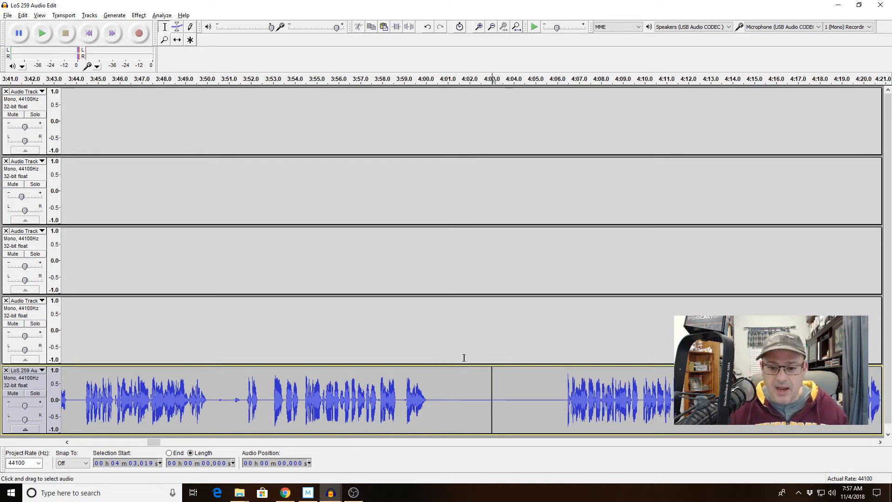
pyautogui.click(177, 40)
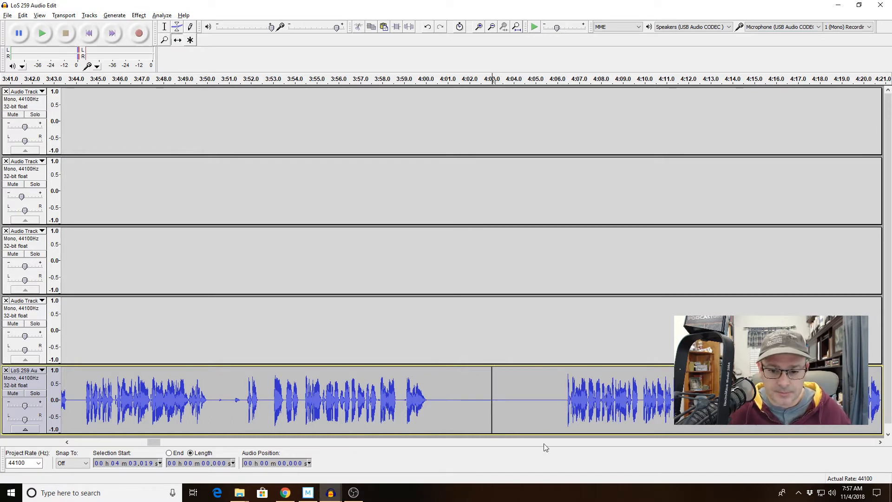
pyautogui.moveTo(543, 415); pyautogui.dragTo(732, 418)
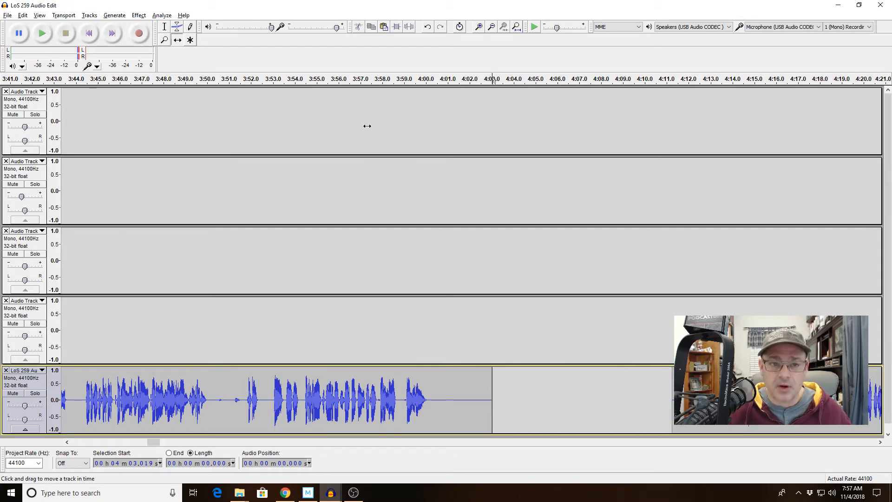
# Apply Truncate Silence to the first LoS 259 segment with level -40 dB, duration 0.85 seconds and truncation to 0.85 seconds.
pyautogui.click(492, 28)
pyautogui.click(492, 28)
pyautogui.click(492, 28)
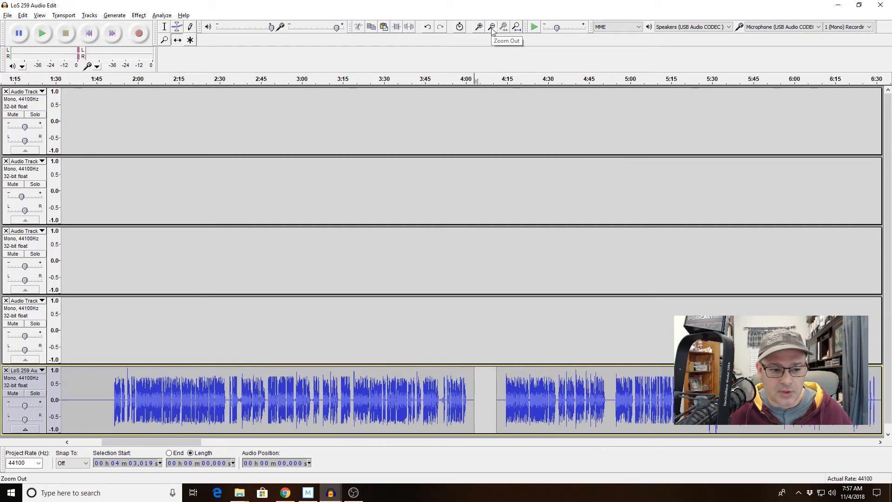
pyautogui.click(492, 28)
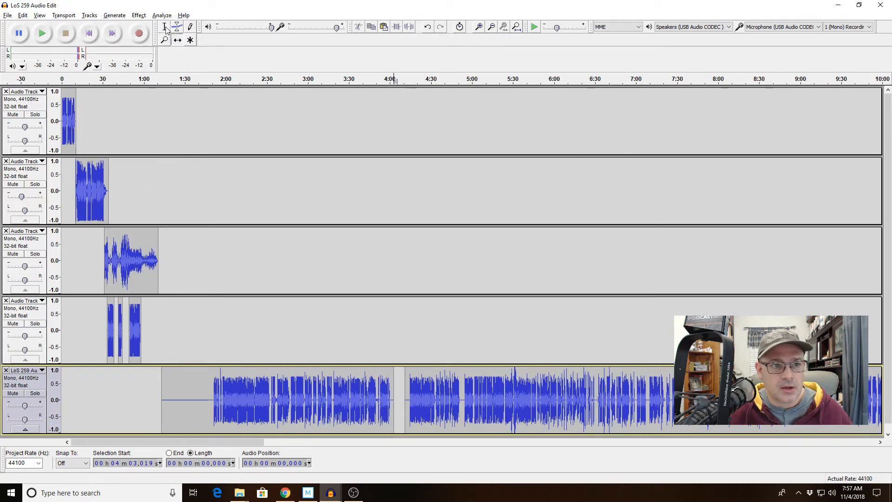
pyautogui.doubleClick(297, 387)
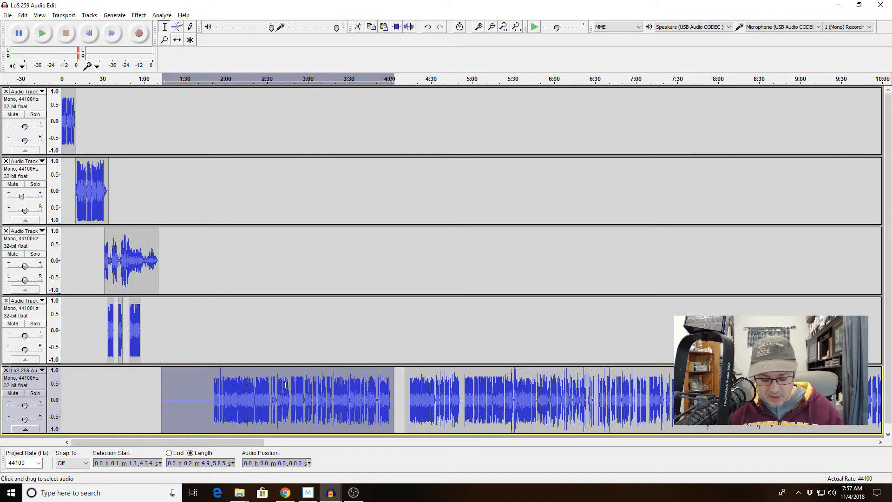
pyautogui.hotkey('ctrl', 'r')
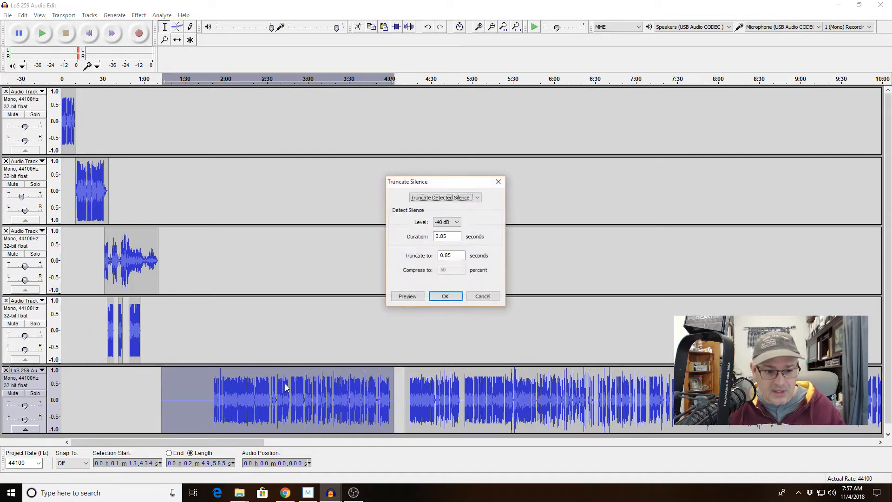
pyautogui.click(458, 299)
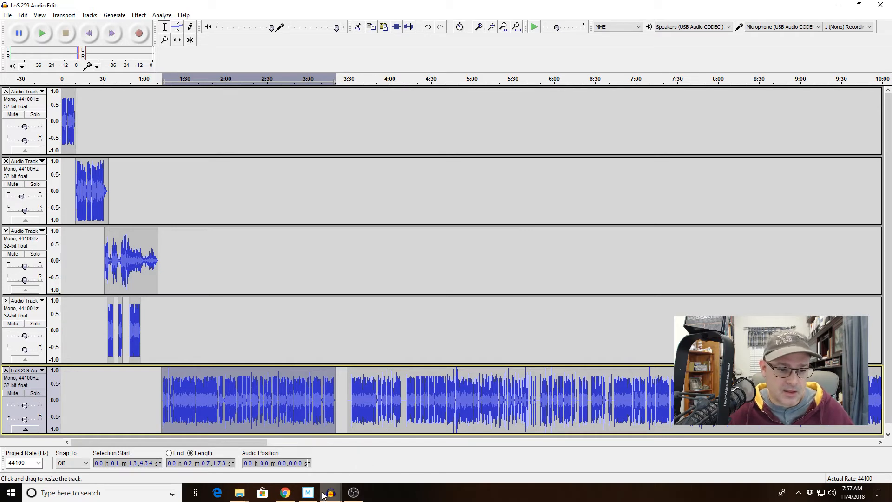
# Move the first LoS 259 segment earlier to start at 58.236 s, where the fourth track's last voice clip ends.
pyautogui.moveTo(290, 499)
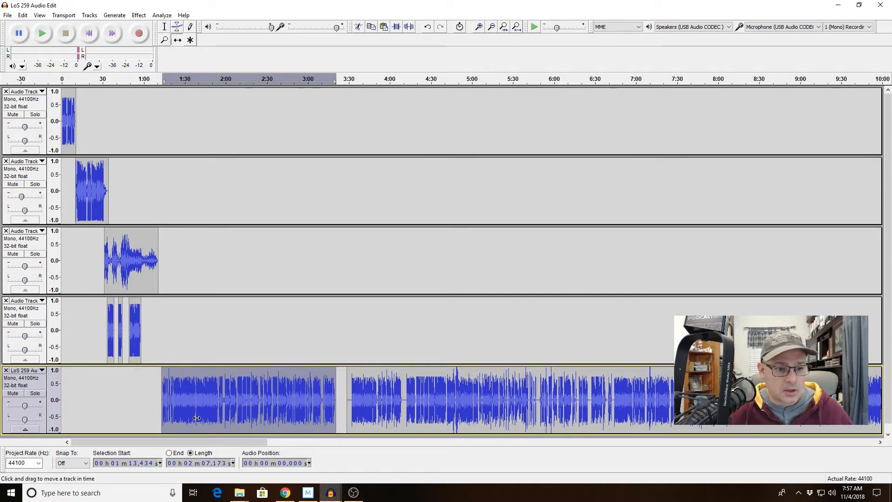
pyautogui.moveTo(198, 419); pyautogui.dragTo(179, 409)
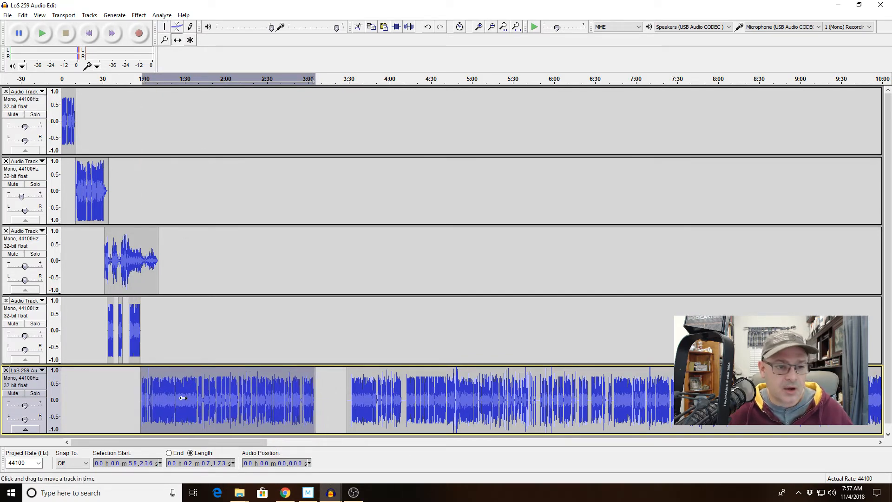
# Shift the first LoS 259 segment slightly earlier to start at 57.849 s, overlapping the silent end of the last intro voice clip.
pyautogui.click(479, 27)
pyautogui.click(479, 27)
pyautogui.click(479, 27)
pyautogui.click(480, 29)
pyautogui.click(481, 28)
pyautogui.click(481, 29)
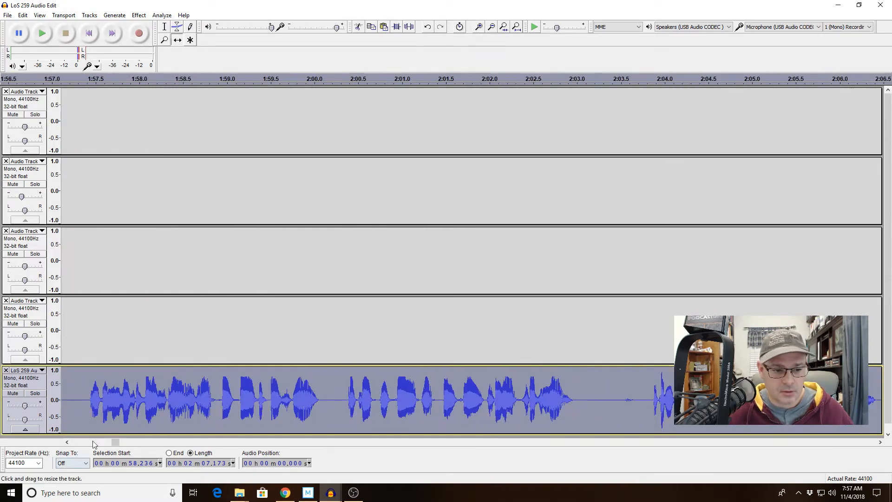
pyautogui.click(78, 443)
pyautogui.click(78, 443)
pyautogui.click(78, 442)
pyautogui.click(79, 442)
pyautogui.click(78, 442)
pyautogui.click(78, 442)
pyautogui.click(79, 442)
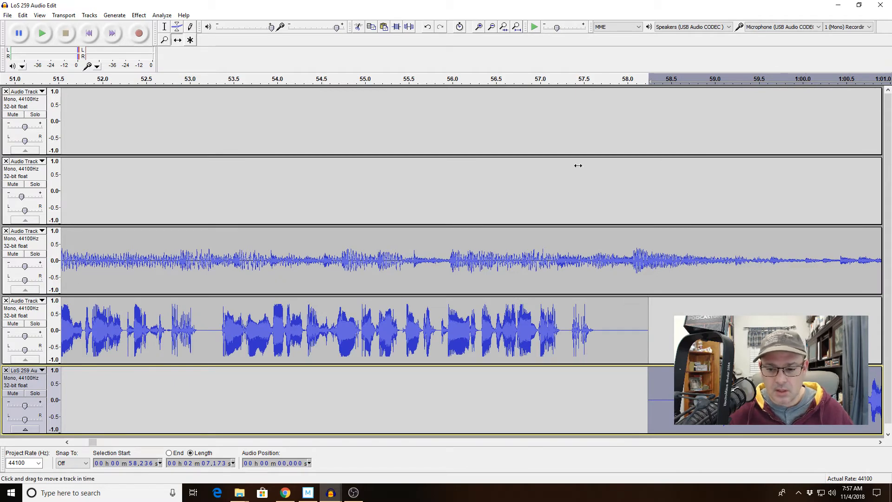
pyautogui.click(490, 28)
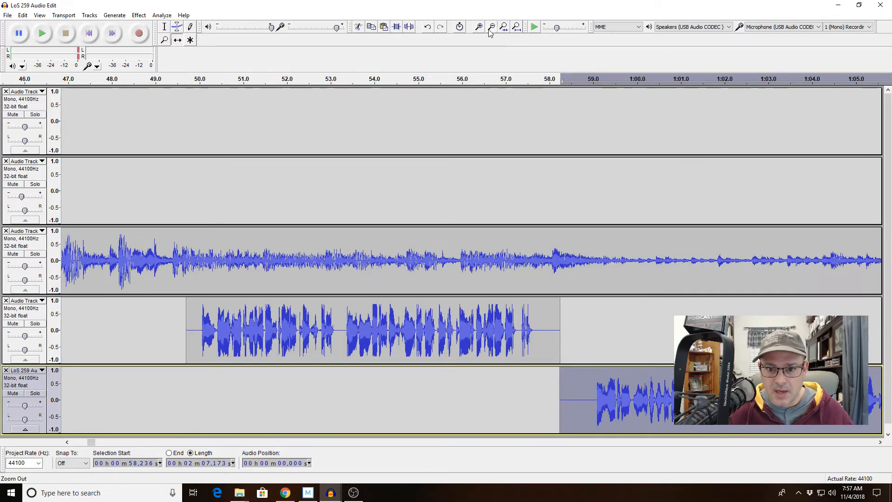
pyautogui.click(479, 29)
pyautogui.click(479, 29)
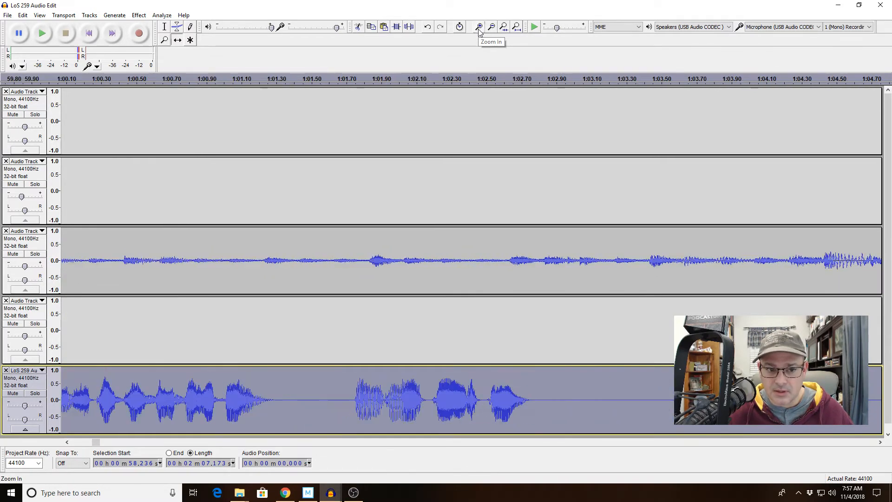
pyautogui.click(77, 442)
pyautogui.click(77, 442)
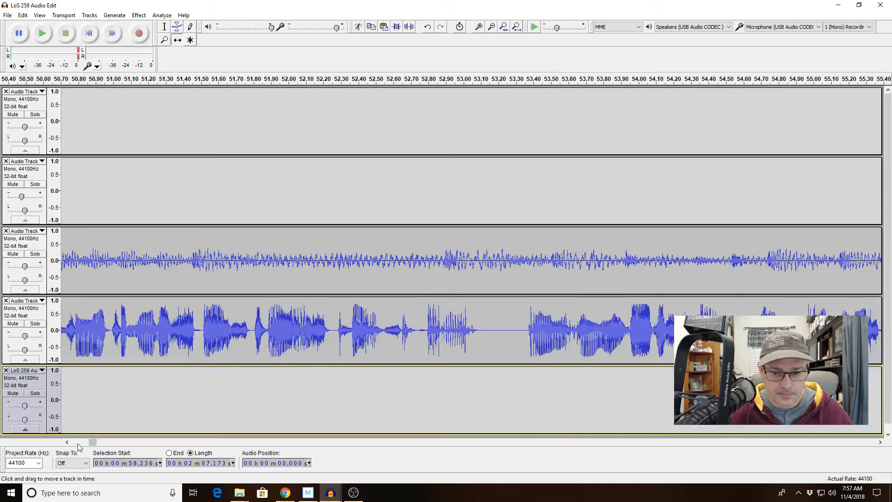
pyautogui.click(880, 442)
pyautogui.click(880, 442)
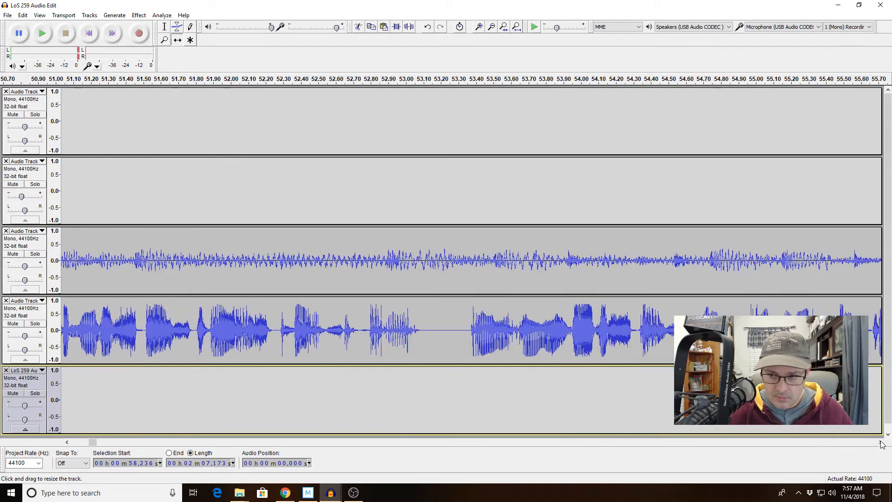
pyautogui.moveTo(881, 442); pyautogui.dragTo(881, 442)
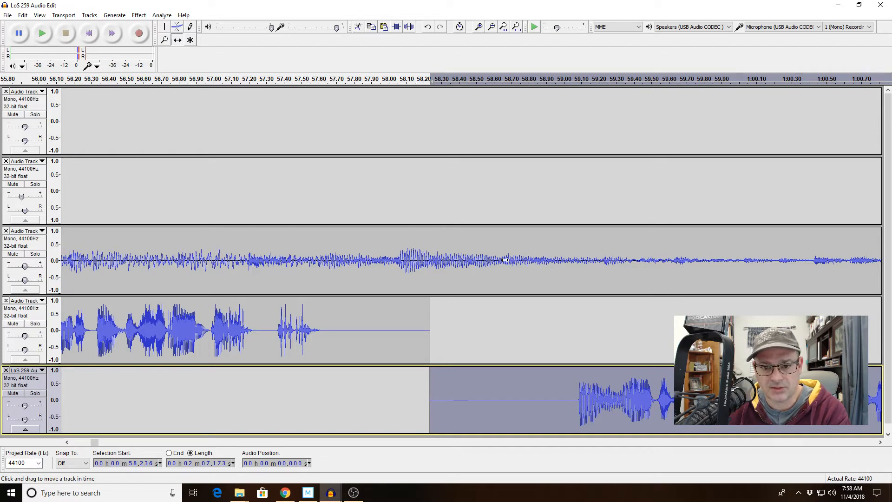
pyautogui.moveTo(605, 403); pyautogui.dragTo(537, 386)
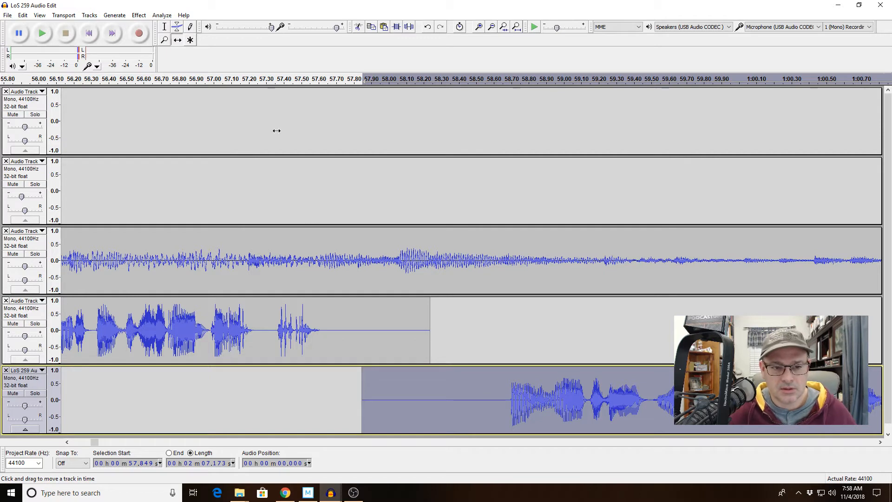
# Play the transition from about 57.2 s to check the timing between the last intro voice clip and the LoS 259 segment.
pyautogui.click(255, 79)
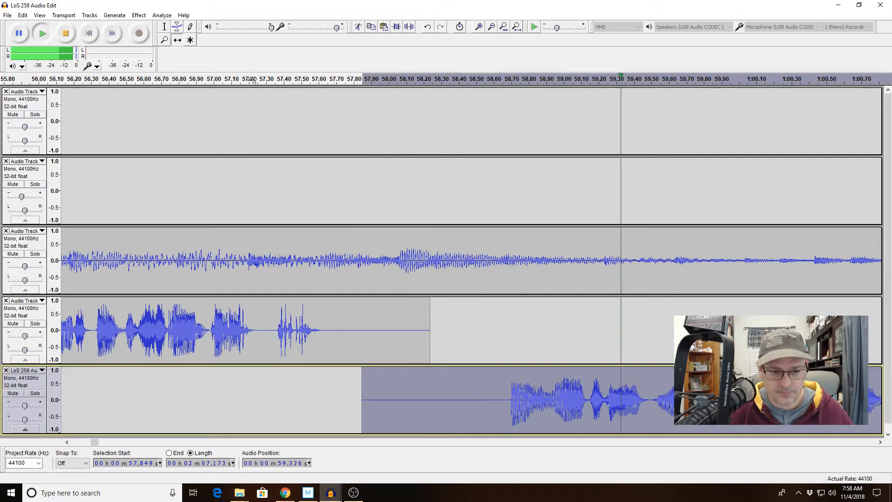
pyautogui.click(251, 79)
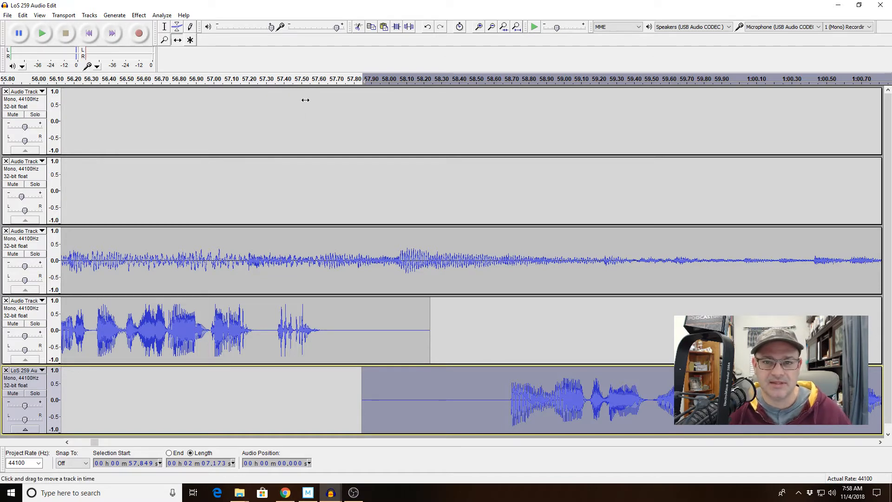
pyautogui.click(491, 27)
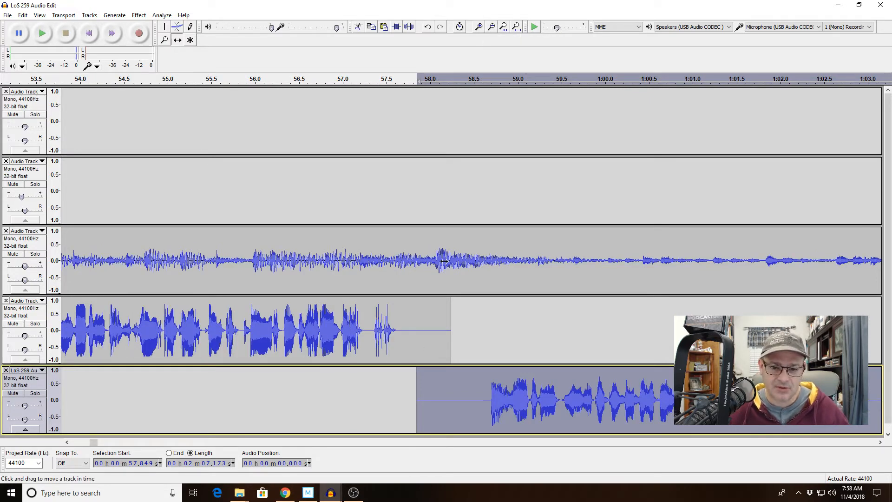
pyautogui.click(479, 27)
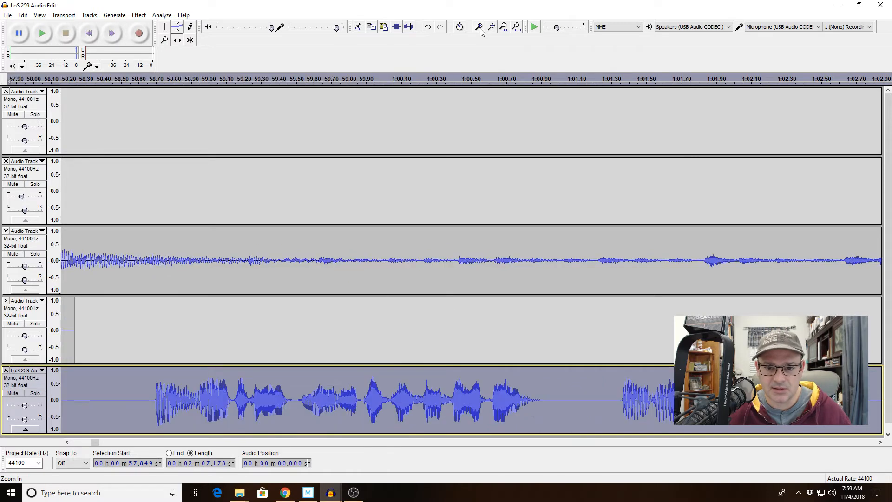
# Examine the overlap between the last intro voice clip and the LoS 259 segment, both in detail and in wider context.
pyautogui.click(481, 31)
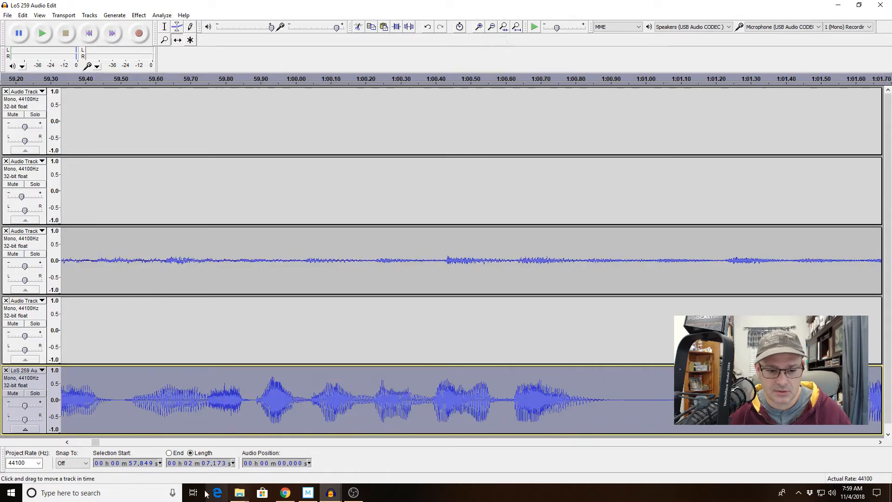
pyautogui.click(76, 444)
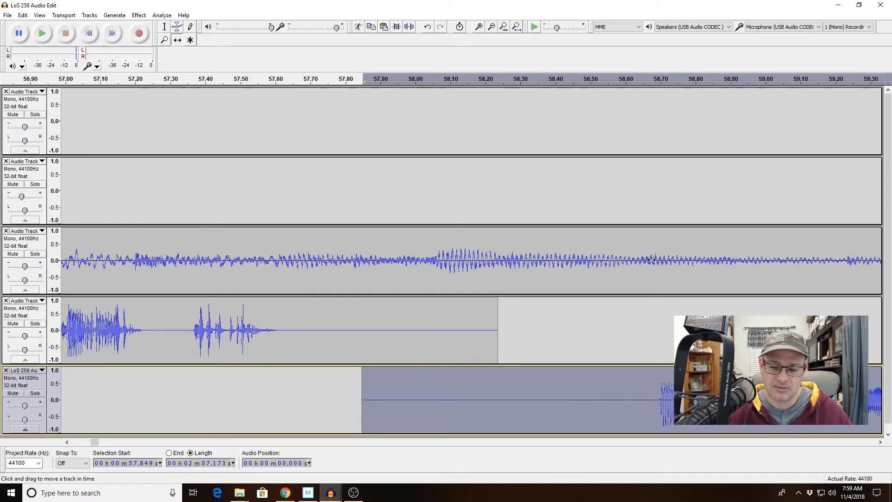
pyautogui.click(492, 28)
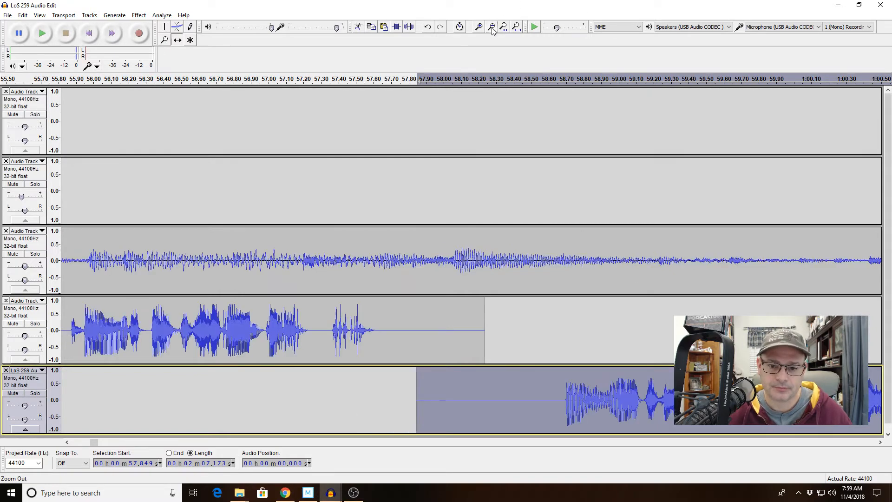
pyautogui.click(492, 28)
pyautogui.click(491, 27)
pyautogui.click(492, 28)
pyautogui.click(492, 28)
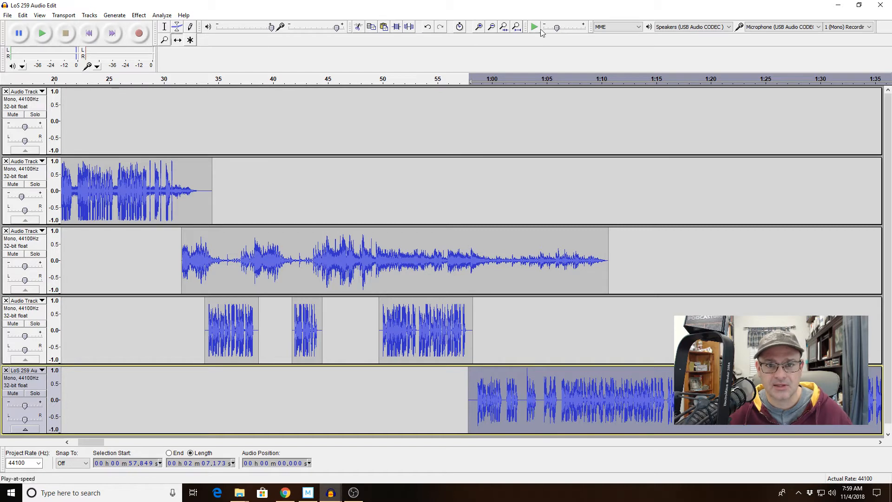
# Play the LoS 259 segment from its start at 57.849 s to hear it over the closing part of the music.
pyautogui.click(611, 208)
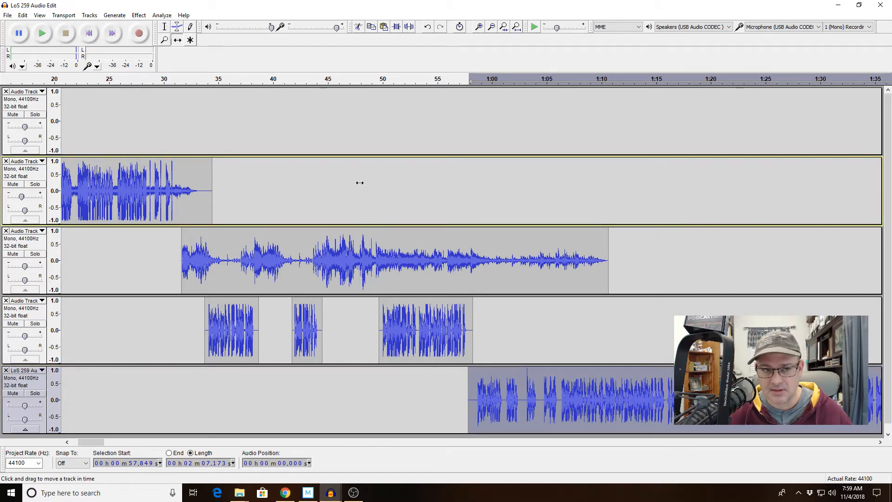
pyautogui.press('F1')
pyautogui.click(608, 201)
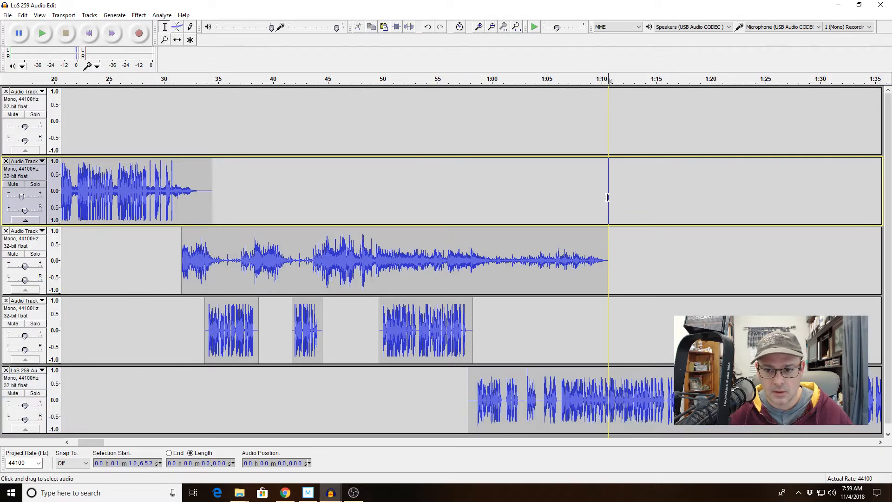
pyautogui.click(597, 275)
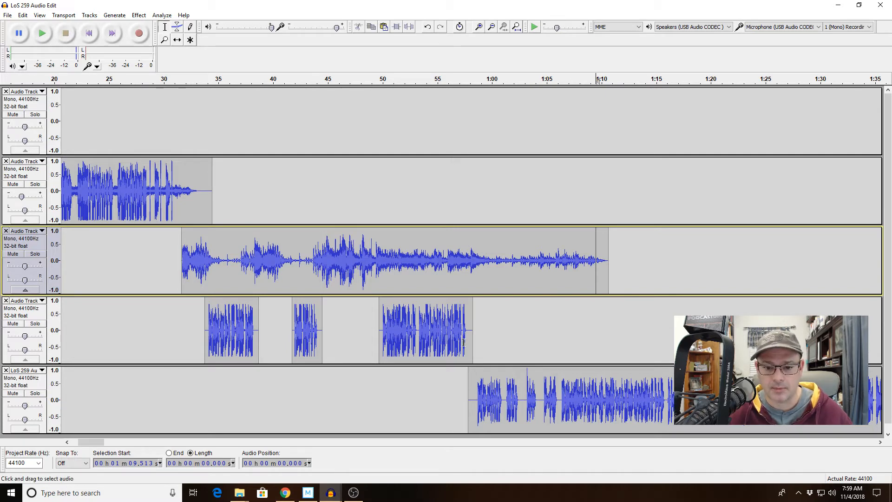
pyautogui.click(469, 382)
pyautogui.press('space')
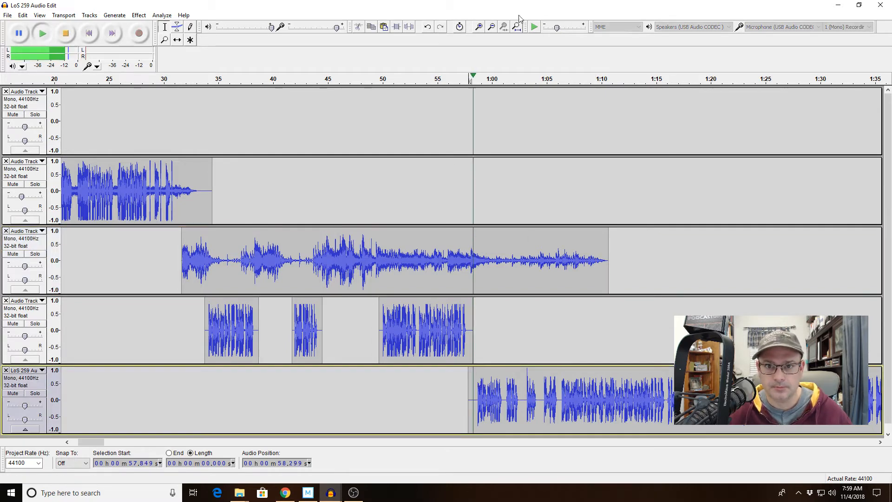
pyautogui.click(481, 27)
pyautogui.click(481, 27)
pyautogui.click(481, 26)
pyautogui.click(481, 27)
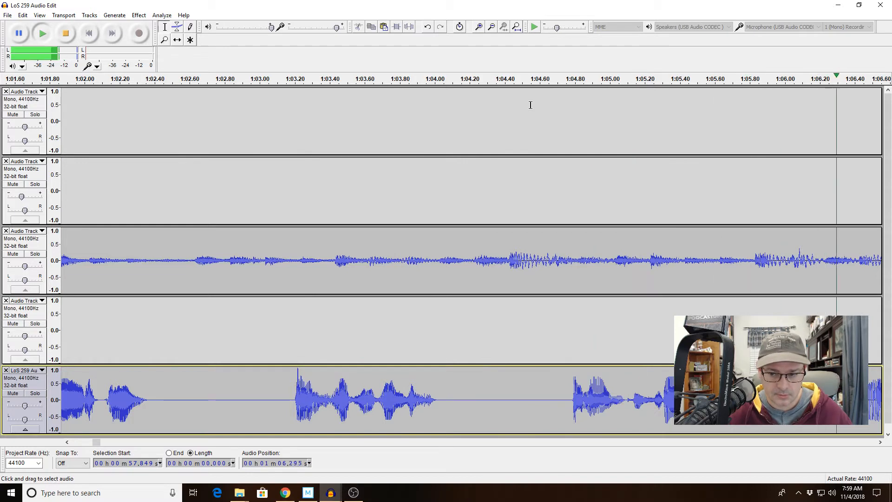
# Turn on Sync-Lock Tracks and replay the LoS 259 track from 1:38.848 to locate the noise in the following pause.
pyautogui.click(459, 28)
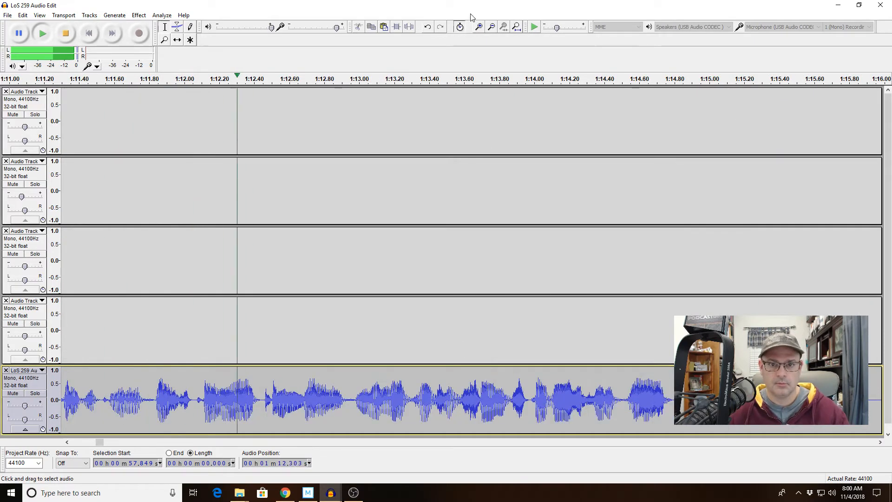
pyautogui.click(491, 28)
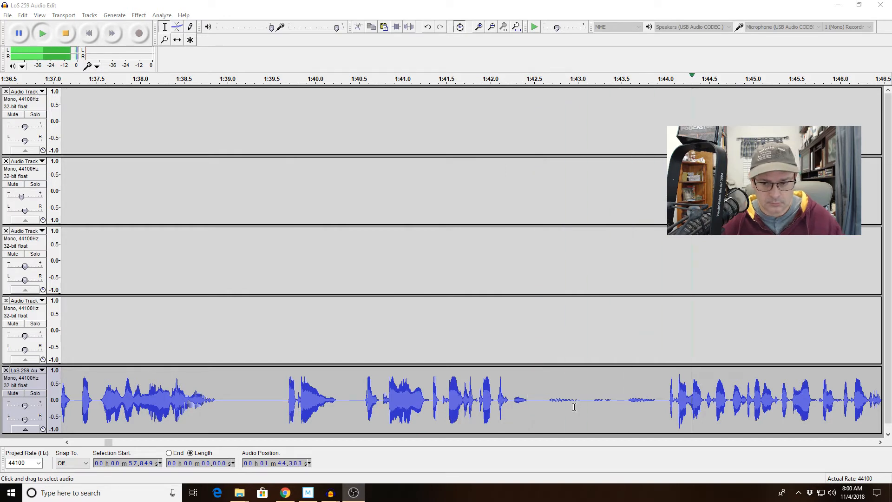
pyautogui.click(492, 397)
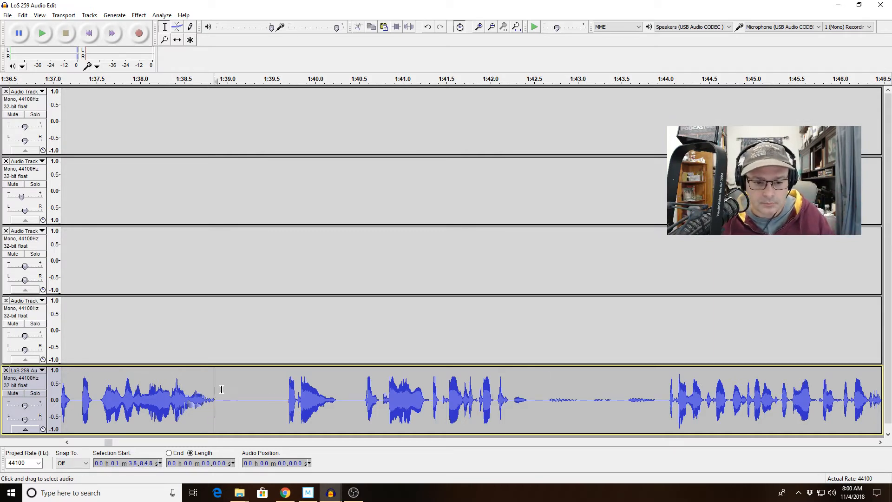
pyautogui.press('space')
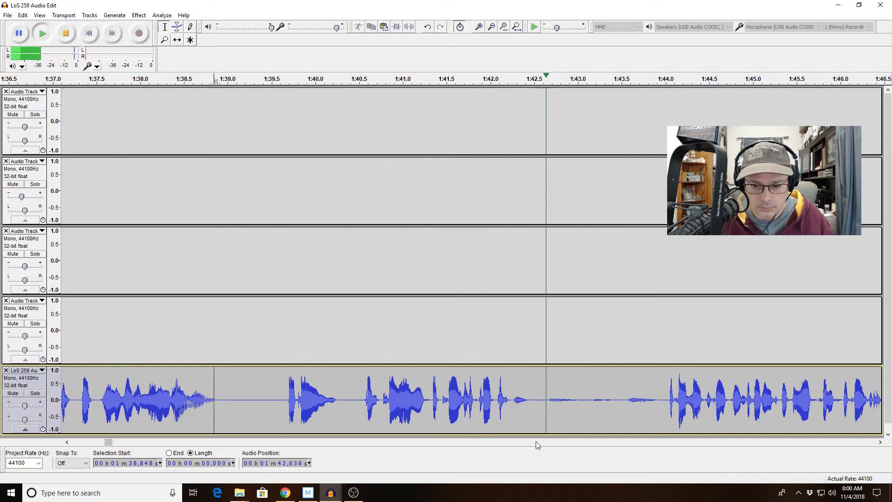
pyautogui.press('space')
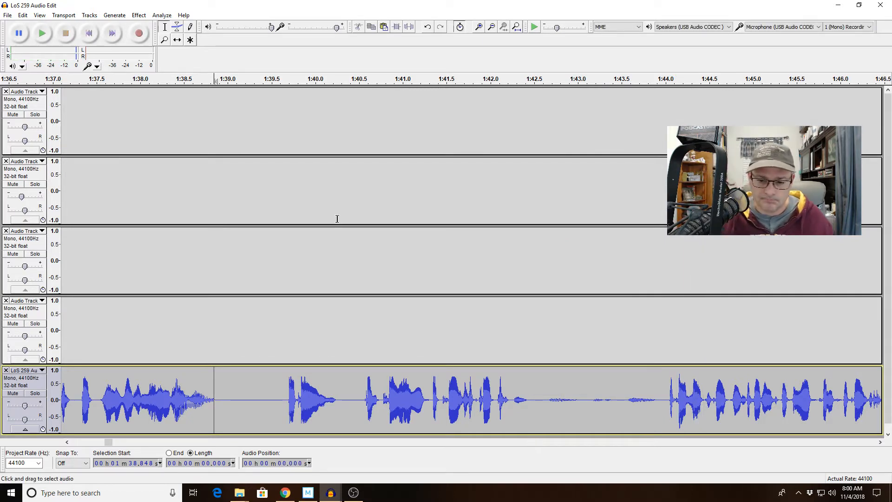
# Silence the faint noise at 1:42.503 in the LoS 259 track over 0.594 s and replay it from 1:40.704.
pyautogui.moveTo(532, 395); pyautogui.dragTo(587, 399)
pyautogui.click(581, 394)
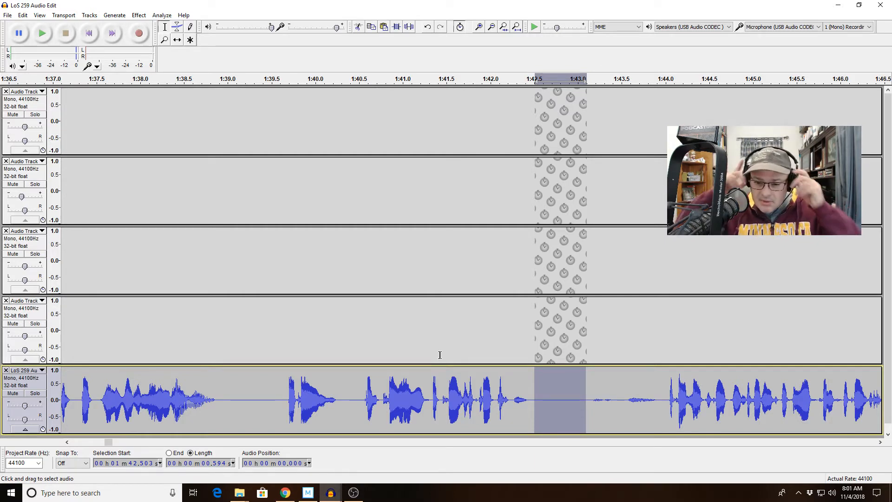
pyautogui.click(377, 380)
pyautogui.press('space')
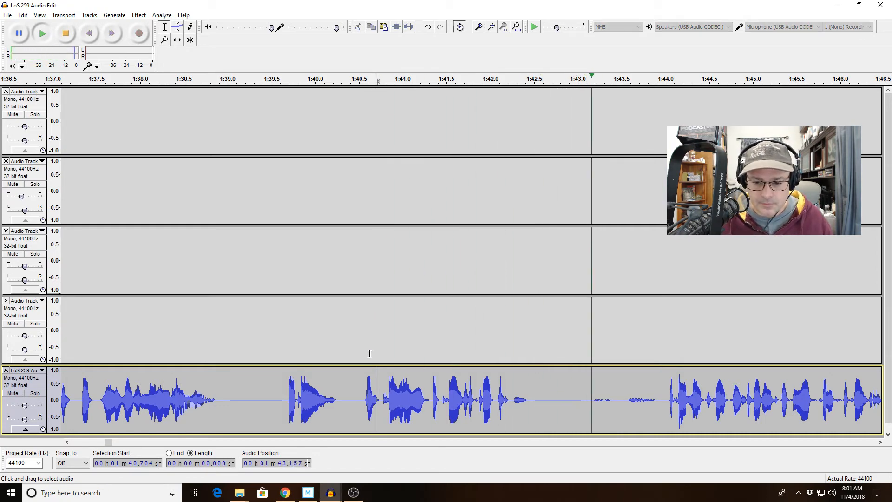
pyautogui.press('space')
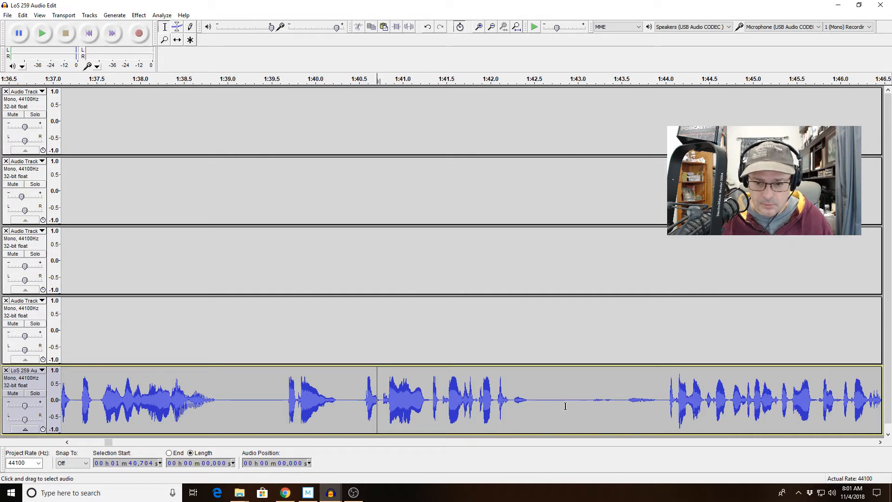
# Delete 0.398 s of the LoS 259 pause at 1:42.720 and silence the faint noise left at that position.
pyautogui.click(581, 404)
pyautogui.press('space')
pyautogui.press('space')
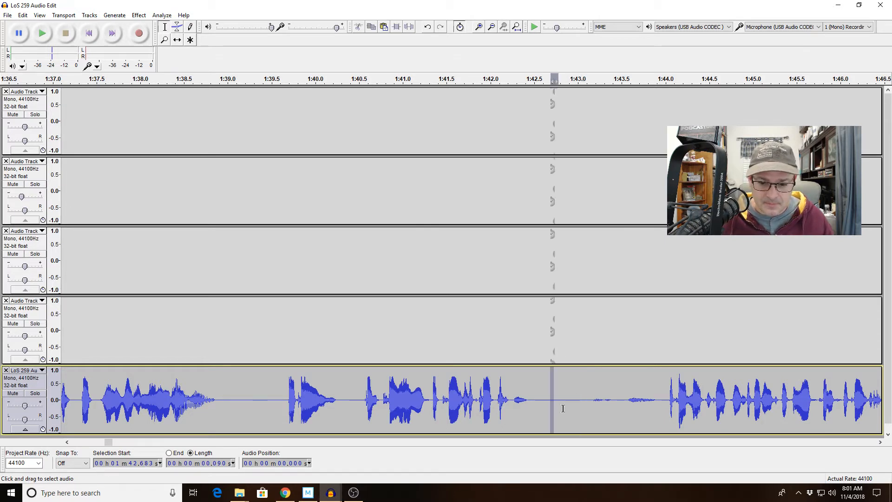
pyautogui.moveTo(562, 409); pyautogui.dragTo(588, 411)
pyautogui.press('Delete')
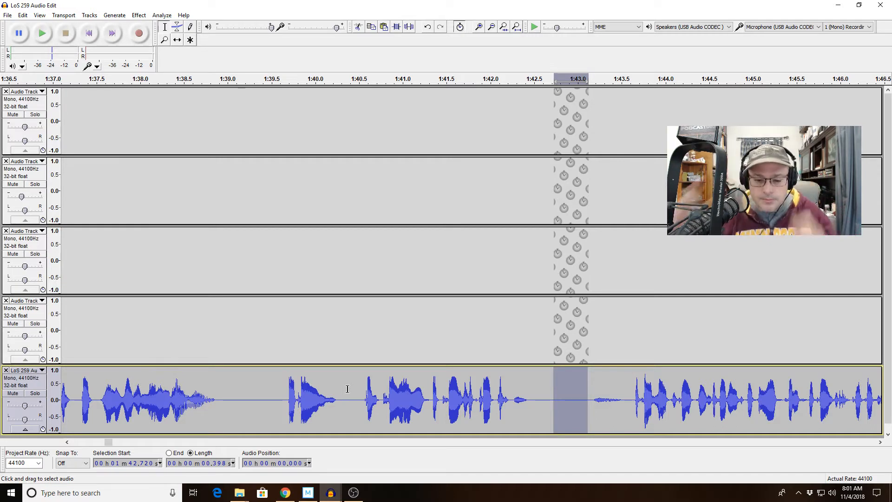
# Replay the LoS 259 track from 1:39.919 to check the shortened pause.
pyautogui.click(308, 403)
pyautogui.press('space')
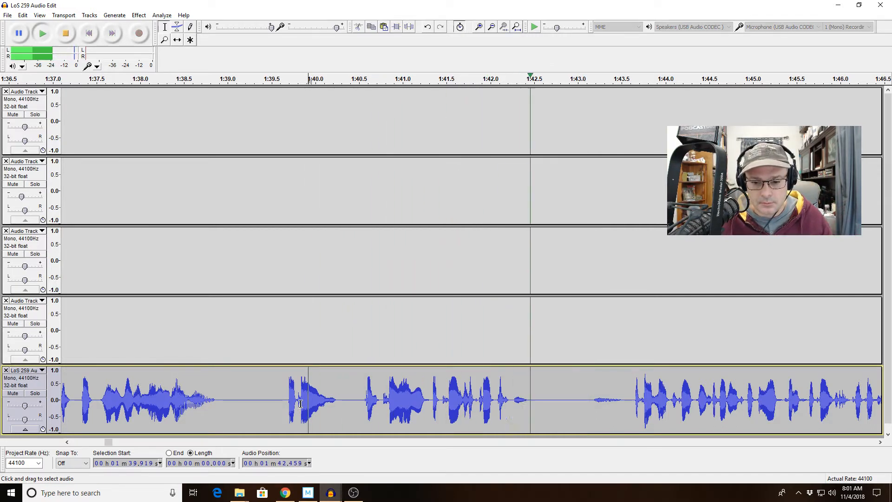
pyautogui.press('space')
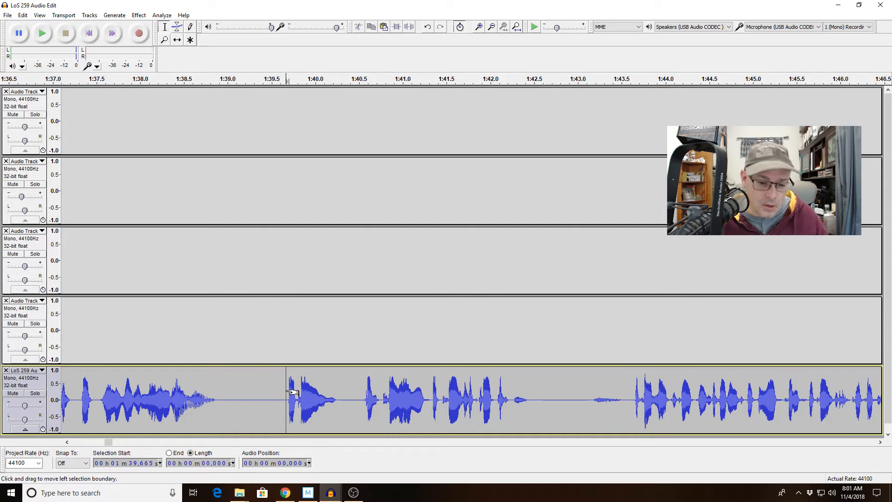
# Silence the small noise at 2:02.745 in the LoS 259 track over 0.186 s and listen through to the segment's end.
pyautogui.press('space')
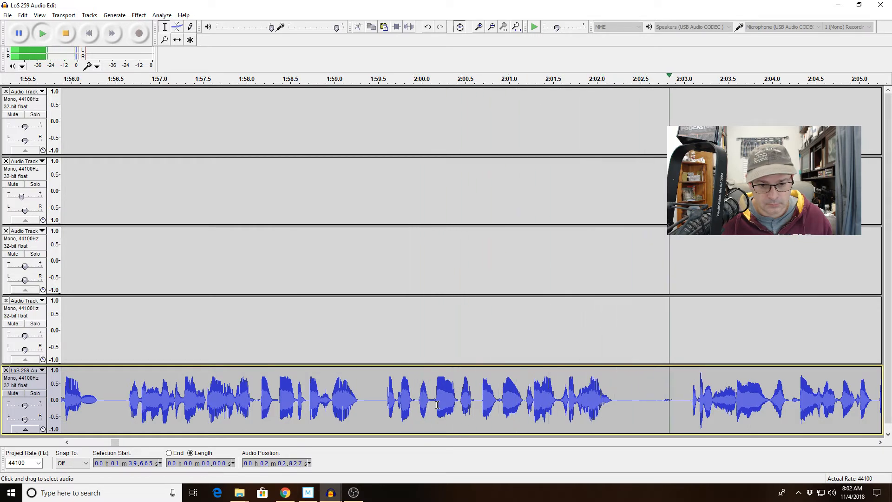
pyautogui.press('space')
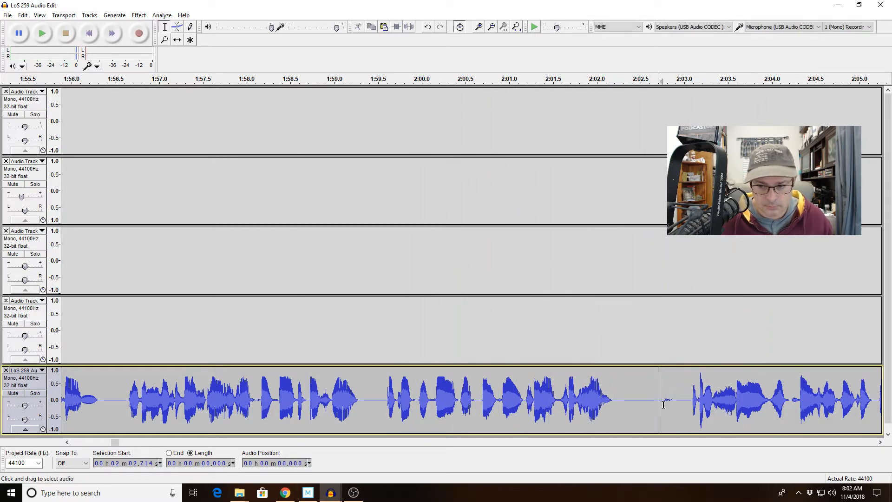
pyautogui.moveTo(662, 404); pyautogui.dragTo(678, 404)
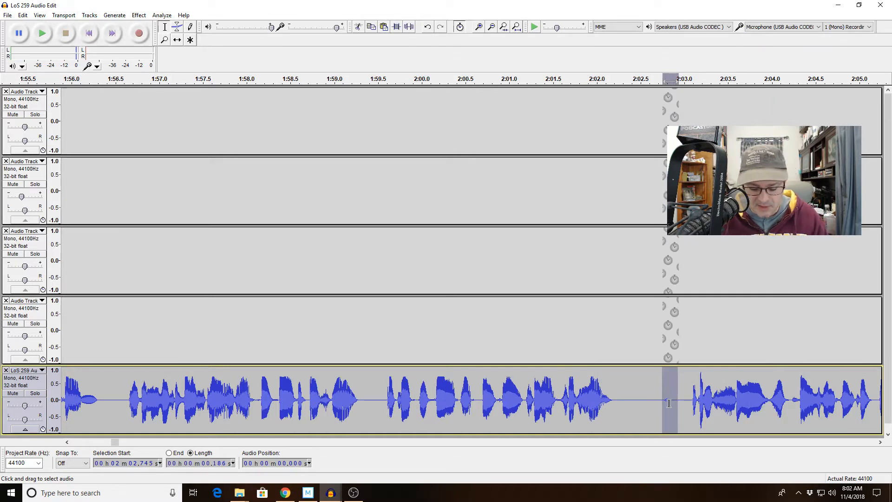
pyautogui.click(544, 393)
pyautogui.press('space')
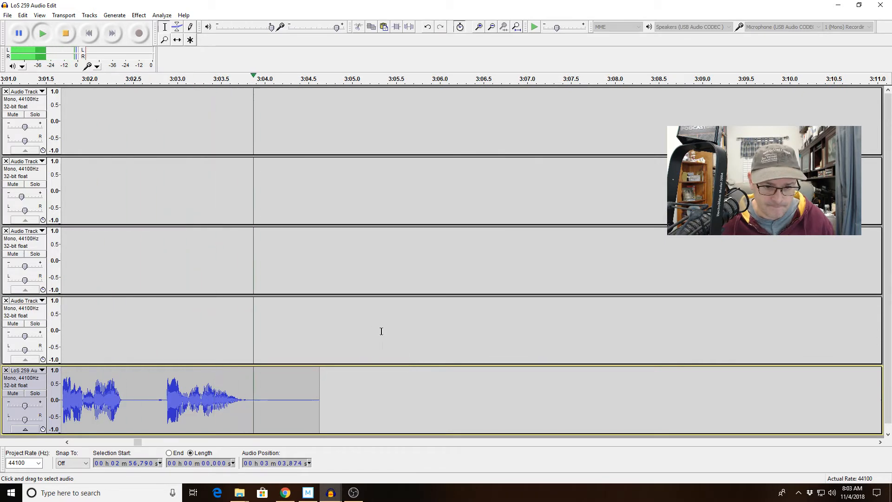
# Move the intro voice track below the LoS 259 track and rename it Bumps.
pyautogui.click(324, 326)
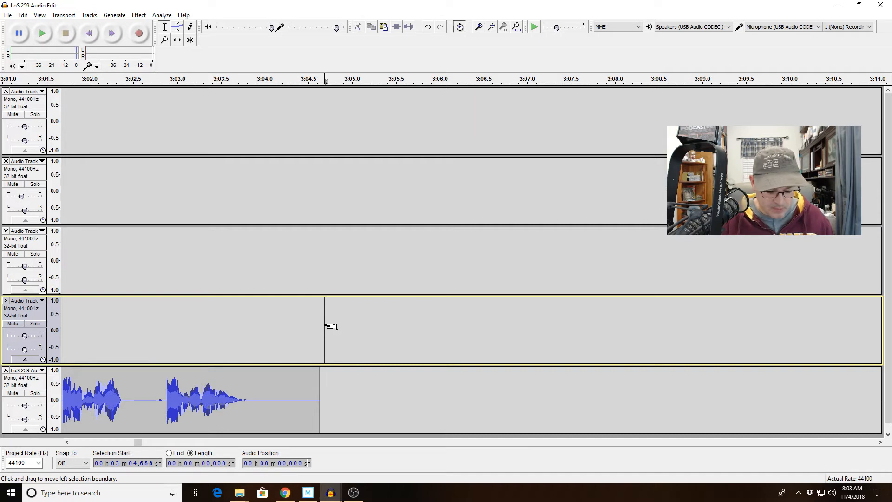
pyautogui.hotkey('ctrl', 'shift', 'Down')
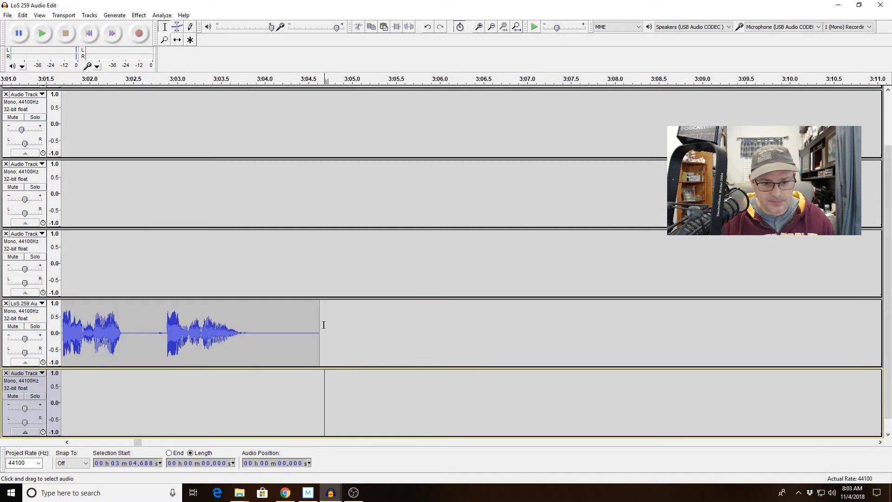
pyautogui.click(19, 376)
pyautogui.click(42, 173)
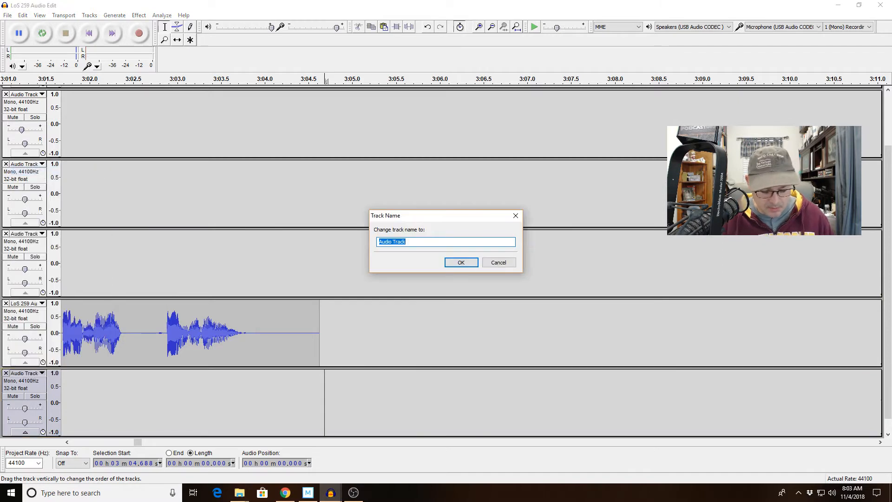
pyautogui.press('Return')
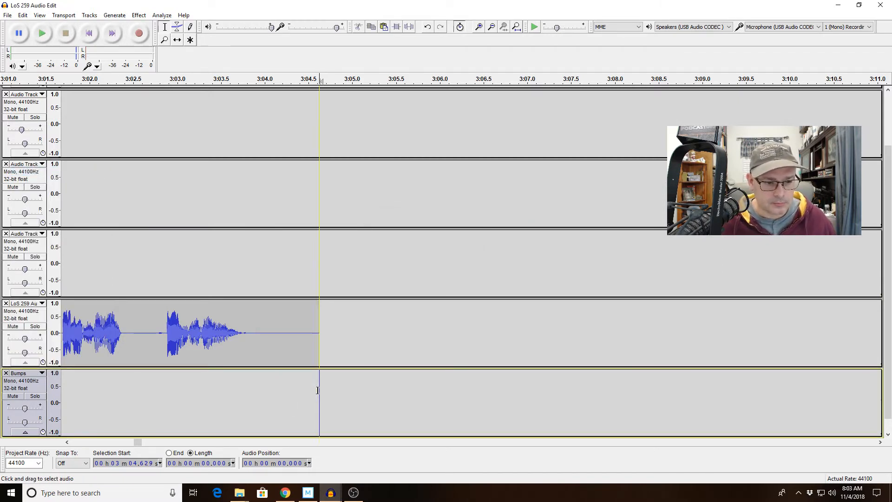
pyautogui.click(32, 375)
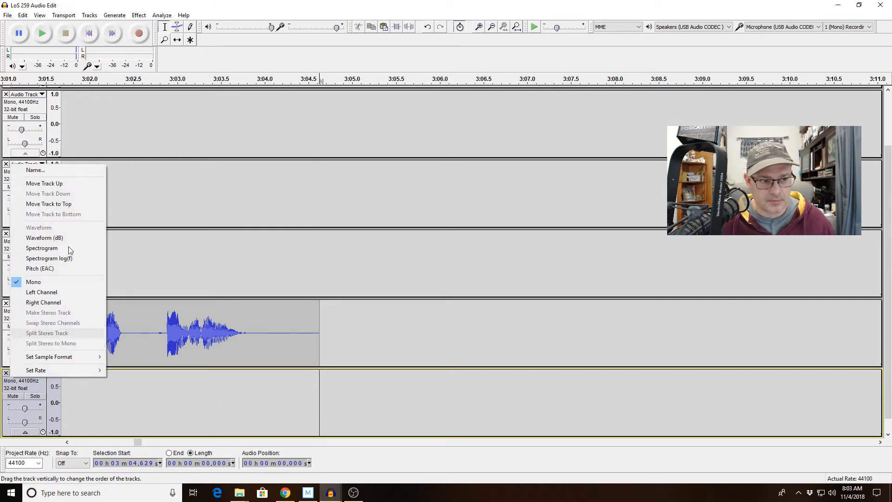
pyautogui.click(272, 435)
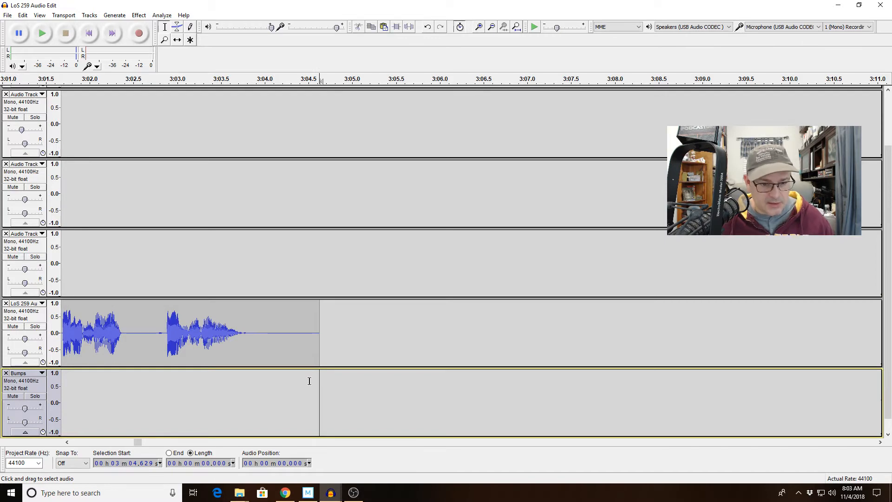
# Copy the second Marvel Minute clip from the LoS Intro-Outro Bump Template project and paste it into the Bumps track at 3:04.629.
pyautogui.hotkey('alt', 'Tab')
pyautogui.press('Tab')
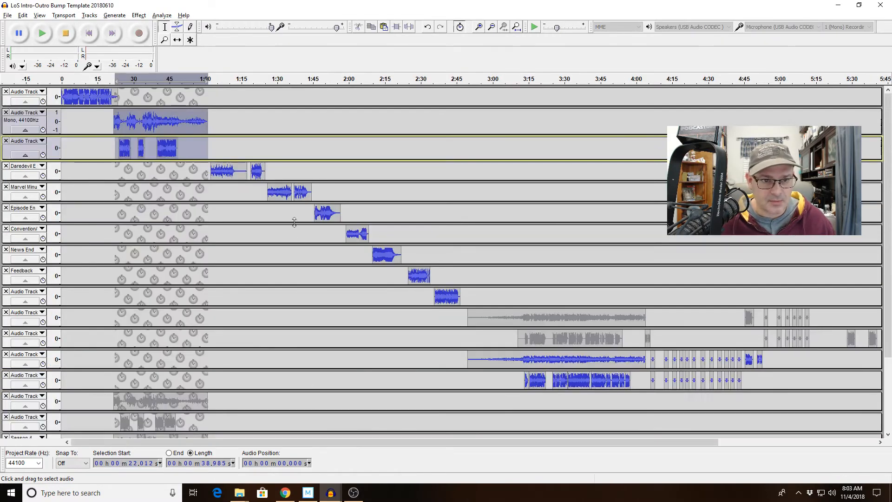
pyautogui.doubleClick(301, 190)
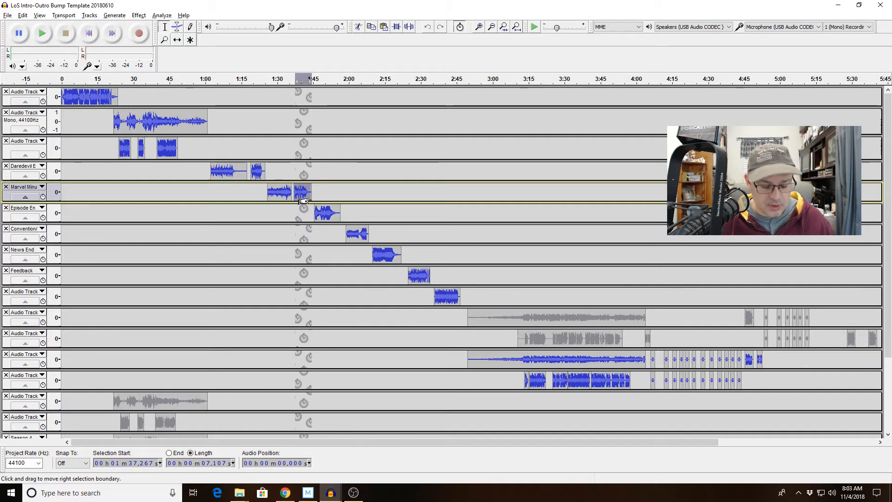
pyautogui.hotkey('alt', 'Tab')
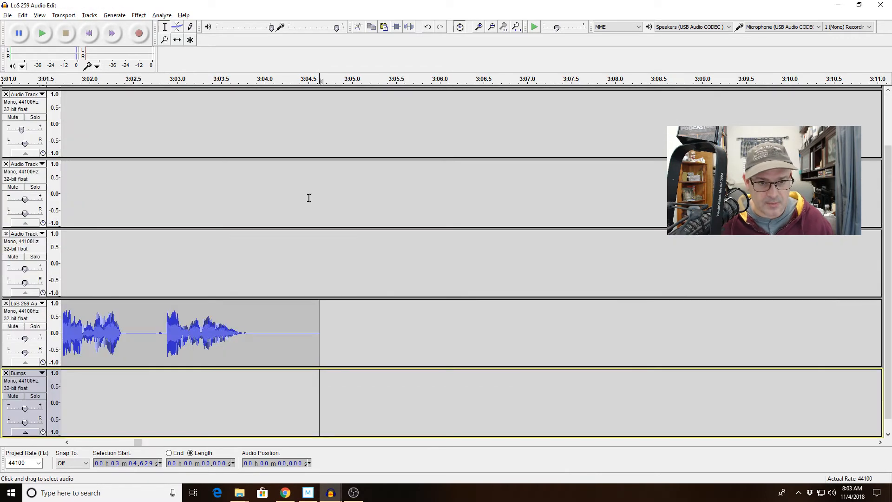
pyautogui.hotkey('ctrl', 'v')
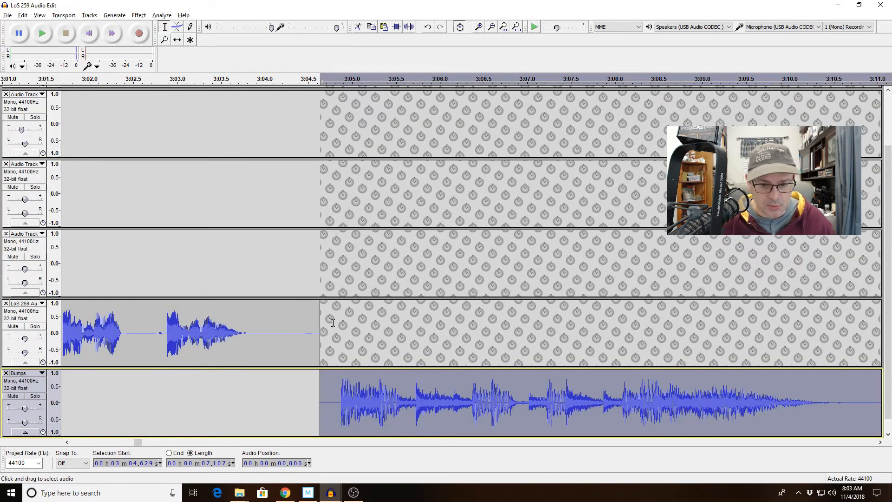
# Split the LoS 259 track at the 25:05.646 pause and shift the final segment later to leave a gap.
pyautogui.click(491, 26)
pyautogui.click(491, 26)
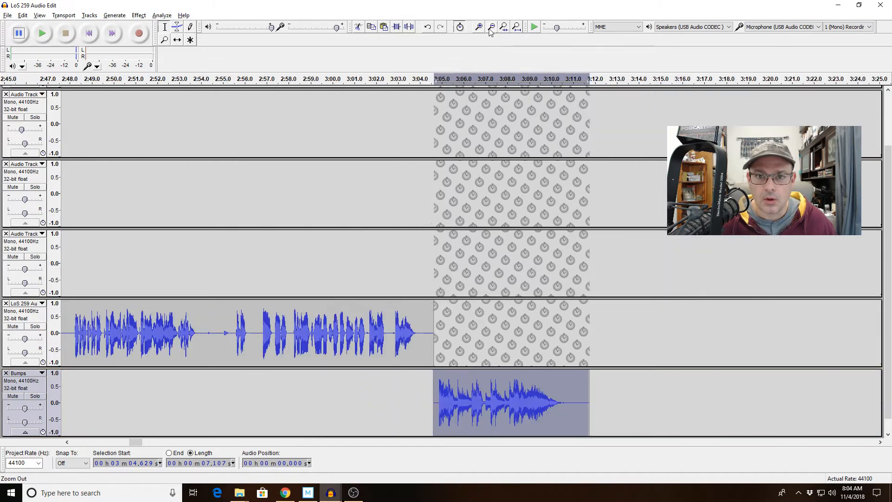
pyautogui.click(491, 27)
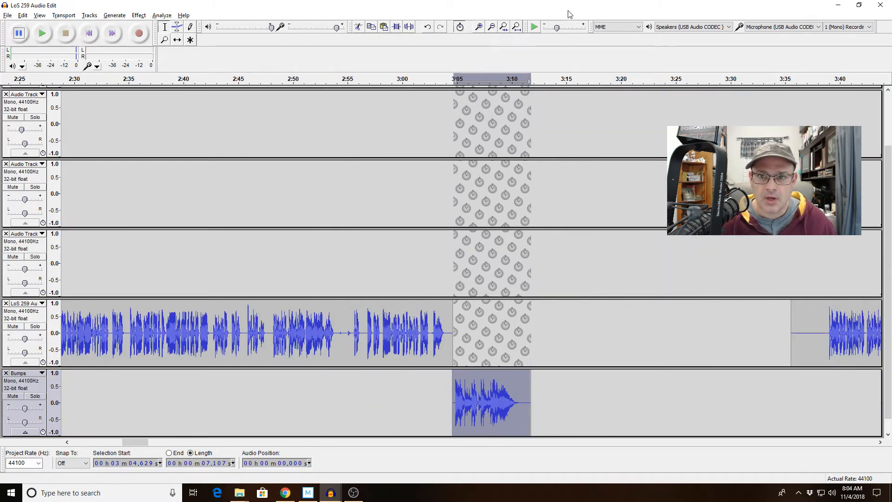
pyautogui.click(516, 27)
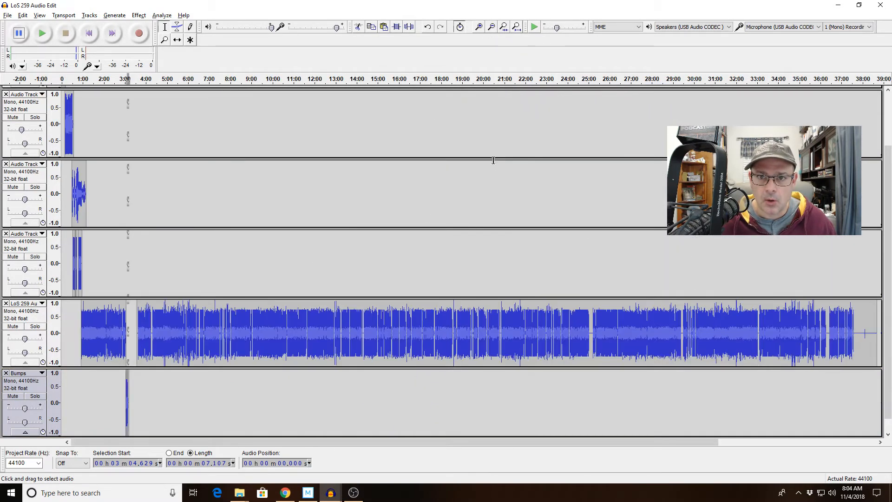
pyautogui.click(591, 309)
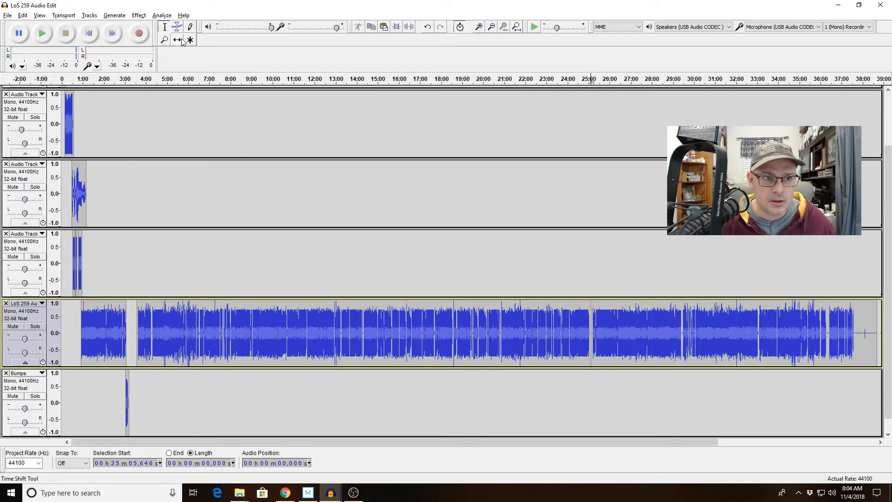
pyautogui.moveTo(684, 318); pyautogui.dragTo(691, 318)
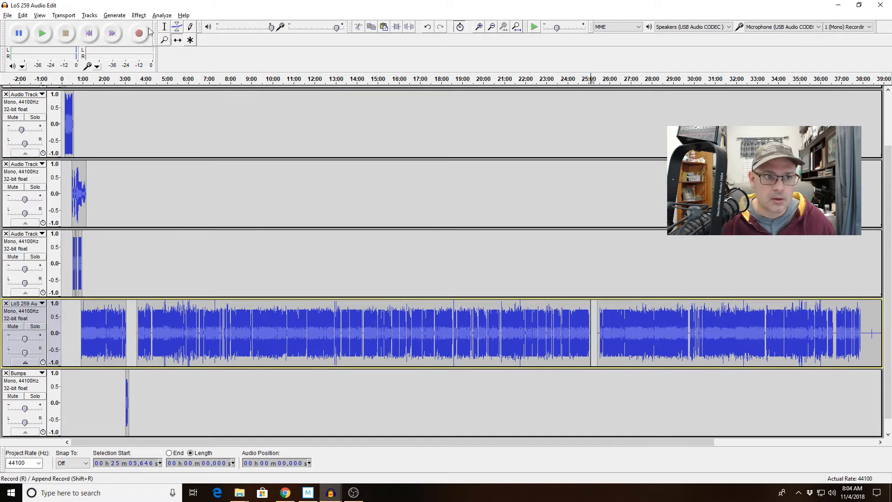
# Truncate silence in the LoS 259 segment starting at 3:35.554, using -40 dB, 0.85 s duration and truncation to 0.85 s.
pyautogui.doubleClick(236, 314)
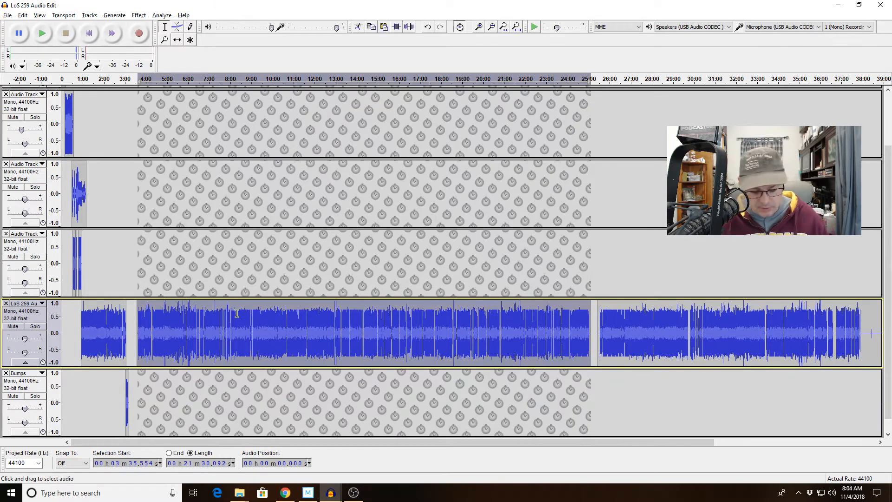
pyautogui.hotkey('ctrl', 'shift', 't')
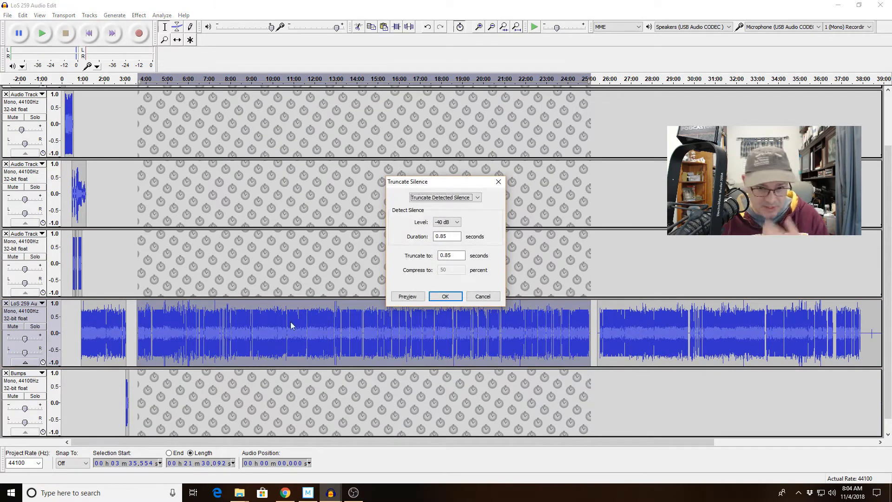
pyautogui.click(447, 298)
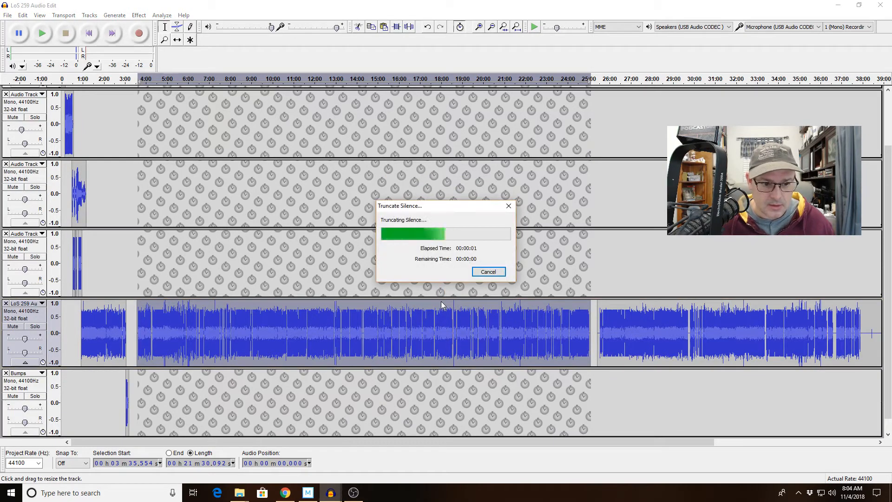
pyautogui.hotkey('ctrl', 'z')
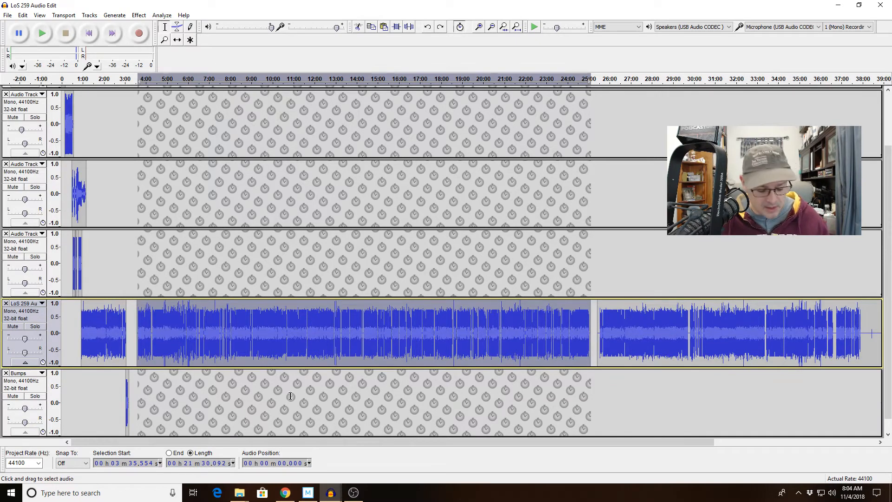
pyautogui.hotkey('ctrl', 'shift', 't')
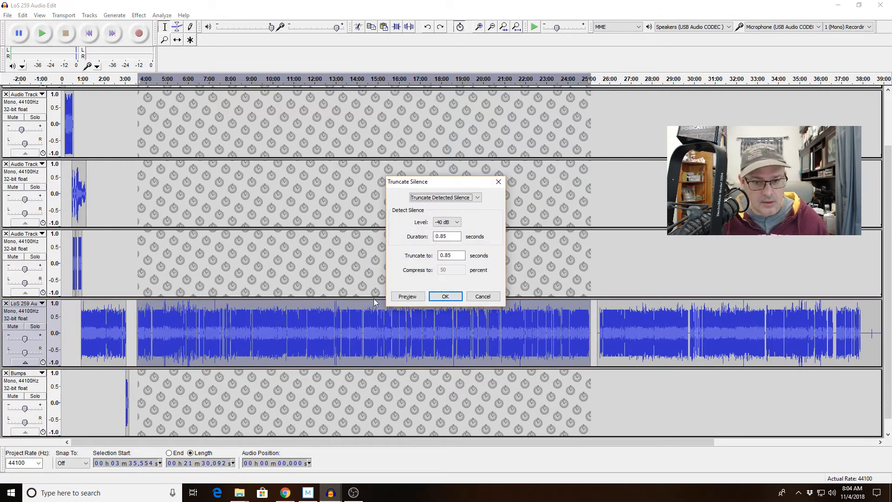
pyautogui.click(442, 298)
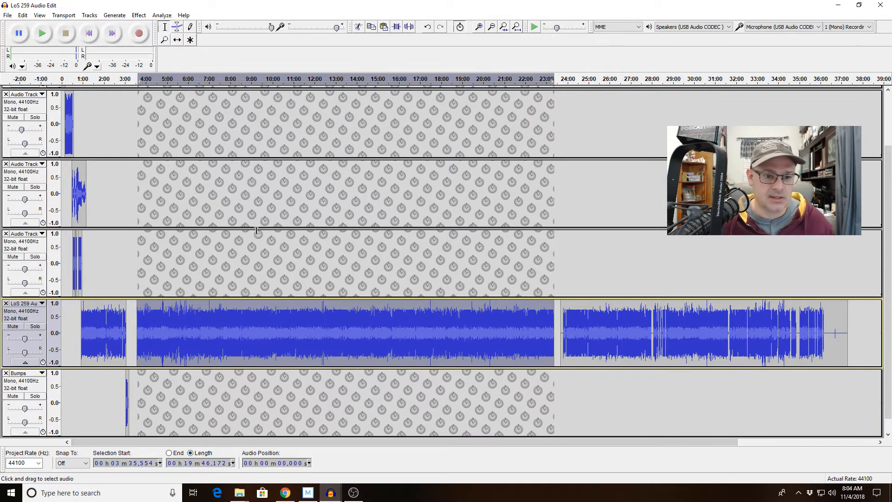
# Shift the truncated LoS 259 segment earlier, closer to the bump, so it starts at about 3:17.316.
pyautogui.click(481, 27)
pyautogui.click(480, 27)
pyautogui.click(480, 27)
pyautogui.click(480, 27)
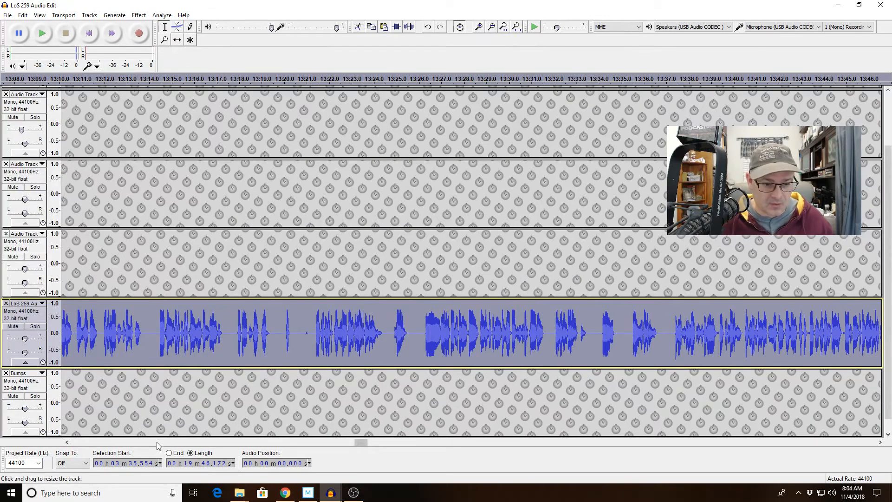
pyautogui.hscroll(-10, 157, 445)
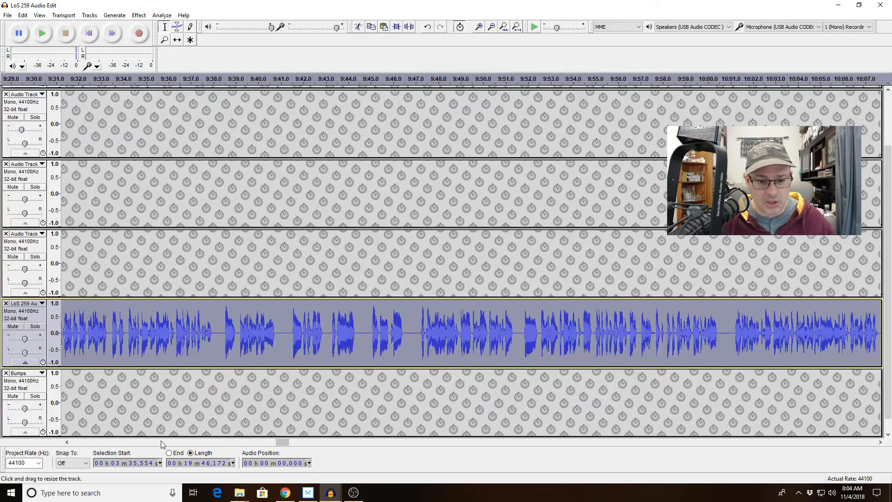
pyautogui.hscroll(-10, 162, 441)
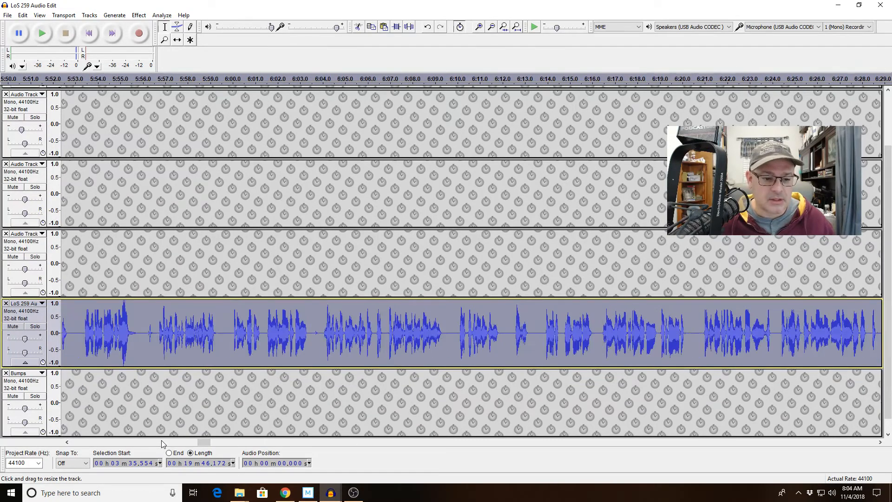
pyautogui.hscroll(-10, 162, 443)
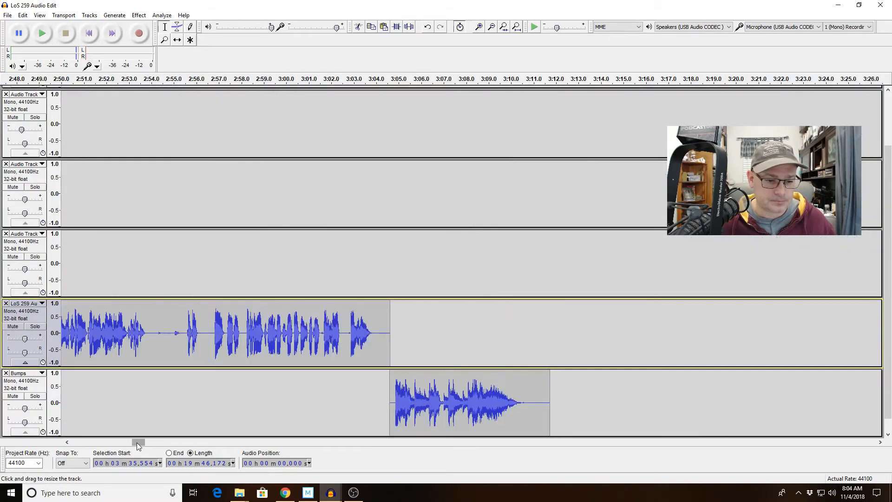
pyautogui.click(880, 443)
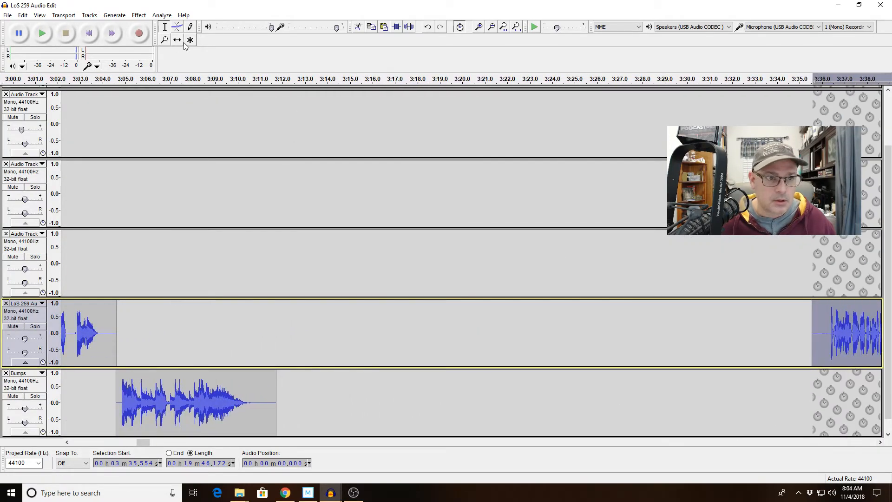
pyautogui.moveTo(871, 334); pyautogui.dragTo(439, 338)
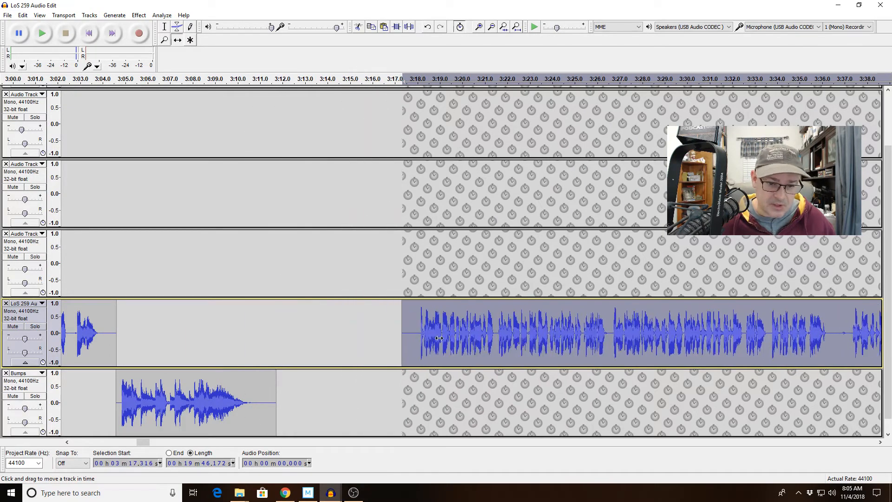
# Turn off track sync-lock, shift the LoS 259 segment to start at about 3:09.302 under the bump's end, and play the transition.
pyautogui.click(463, 29)
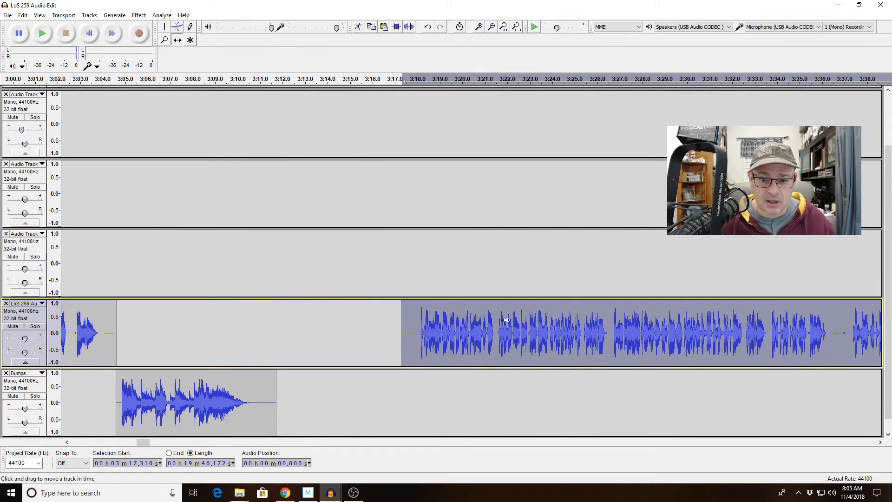
pyautogui.moveTo(505, 320); pyautogui.dragTo(335, 327)
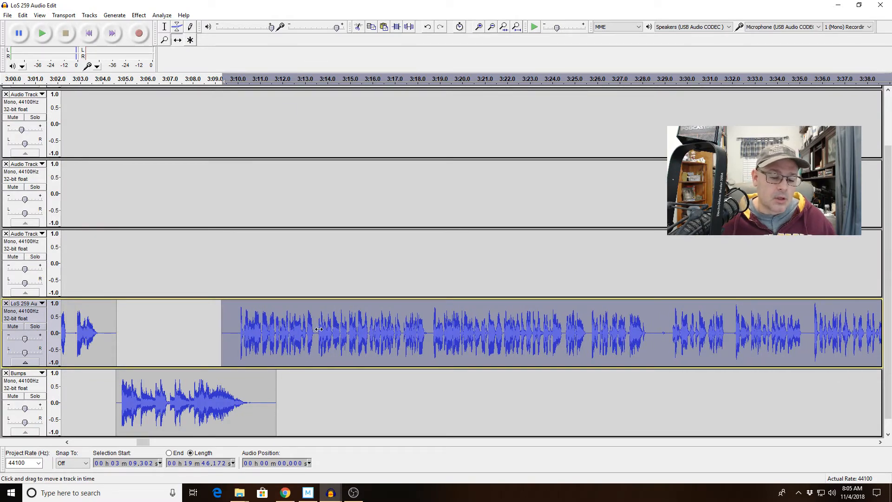
pyautogui.click(193, 81)
pyautogui.click(479, 26)
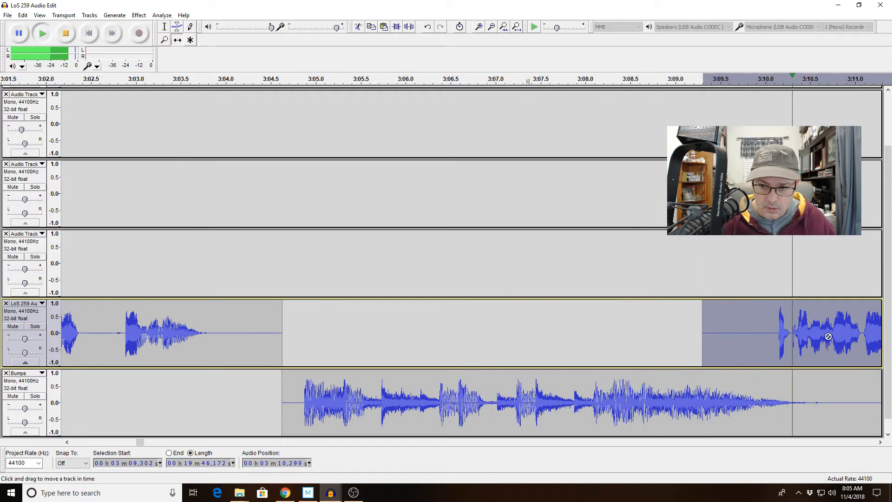
pyautogui.press('space')
# Fine-tune the segment's start to about 3:09.204 by playing the overlap with the bump, and turn sync-lock back on.
pyautogui.moveTo(799, 340); pyautogui.dragTo(777, 346)
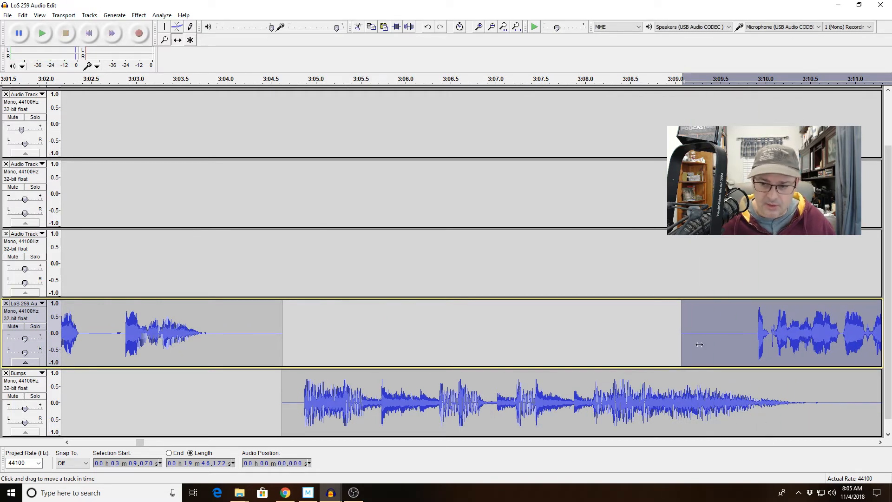
pyautogui.click(472, 85)
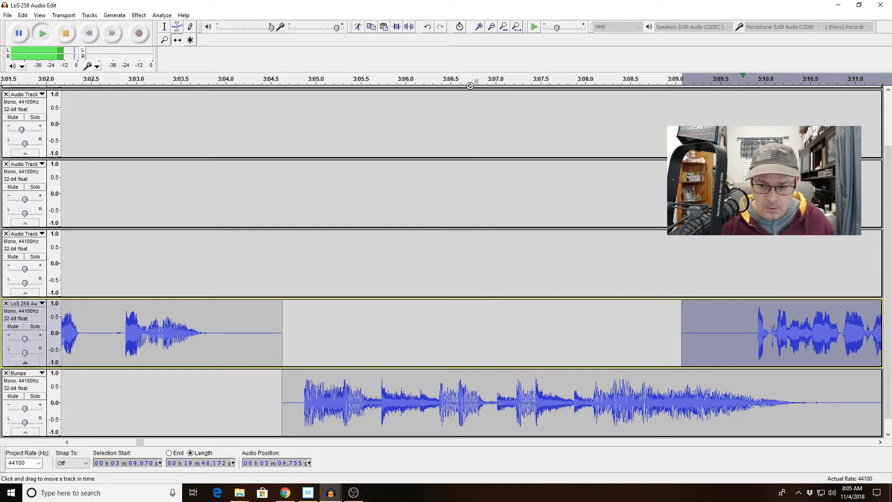
pyautogui.press('space')
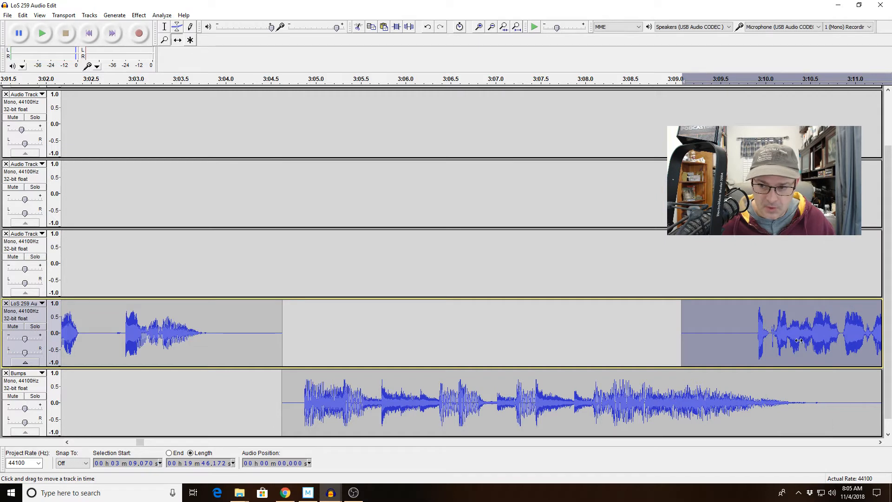
pyautogui.moveTo(799, 341); pyautogui.dragTo(811, 341)
pyautogui.click(621, 76)
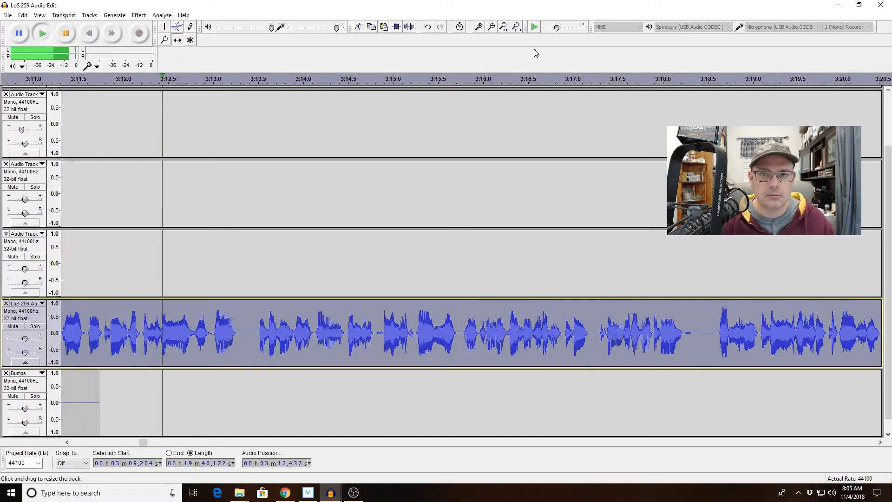
pyautogui.press('F5')
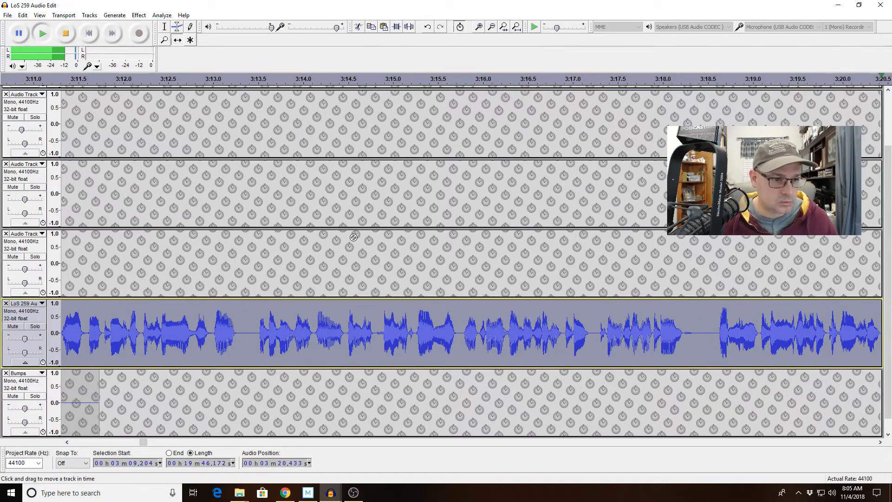
# Replay the start of the LoS 259 segment from 3:09.977 to check its opening after the bump.
pyautogui.click(66, 36)
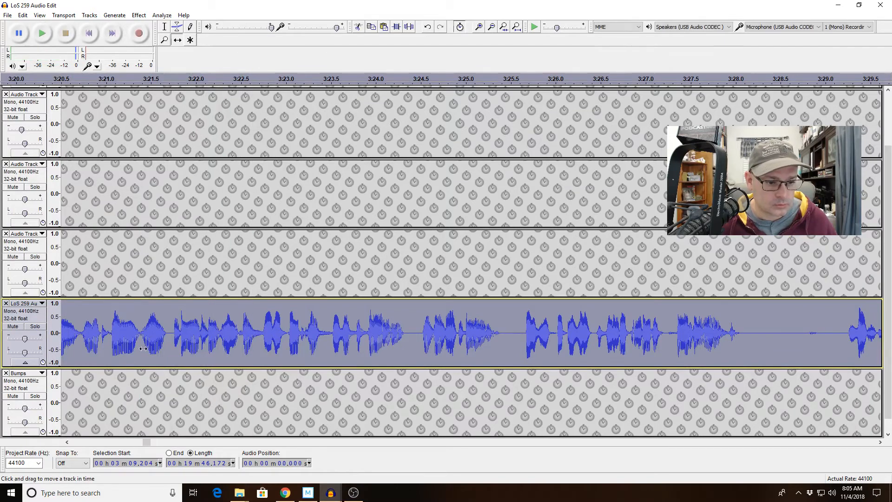
pyautogui.click(73, 443)
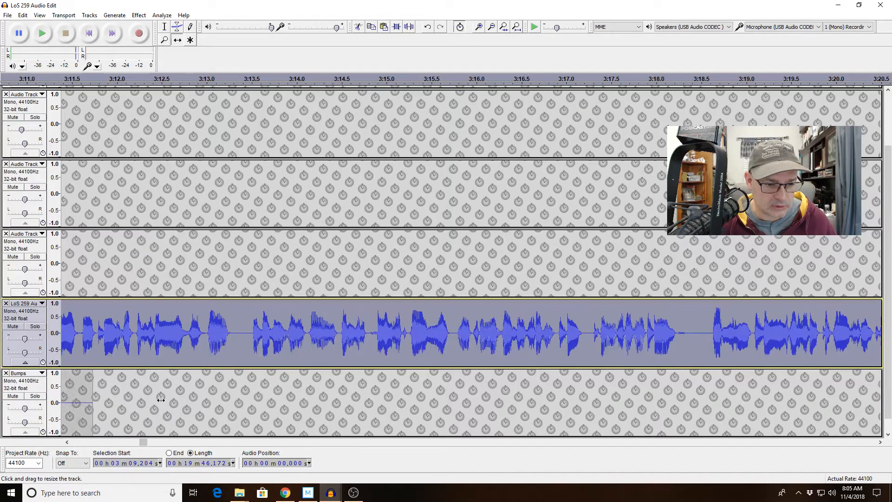
pyautogui.click(64, 75)
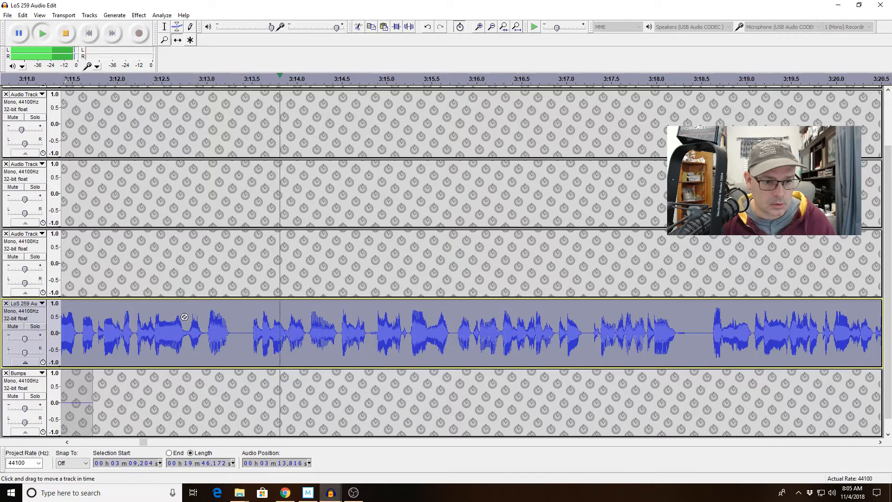
pyautogui.press('space')
pyautogui.click(68, 442)
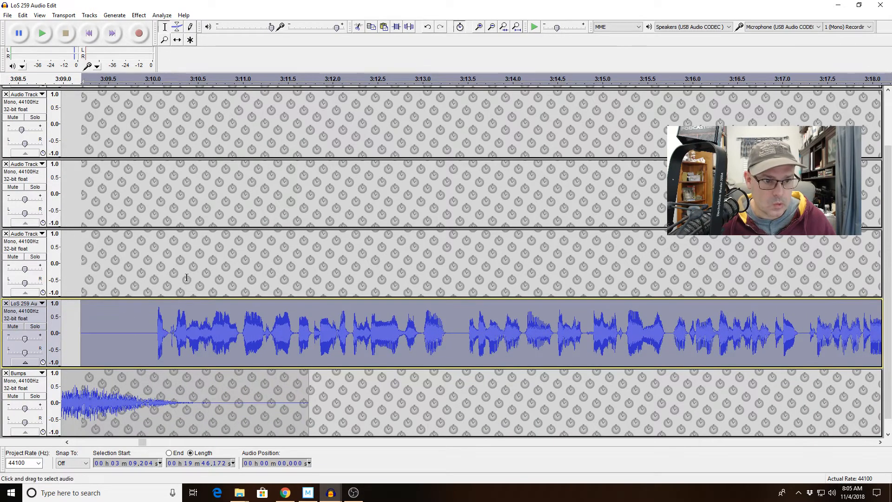
pyautogui.click(151, 330)
pyautogui.press('space')
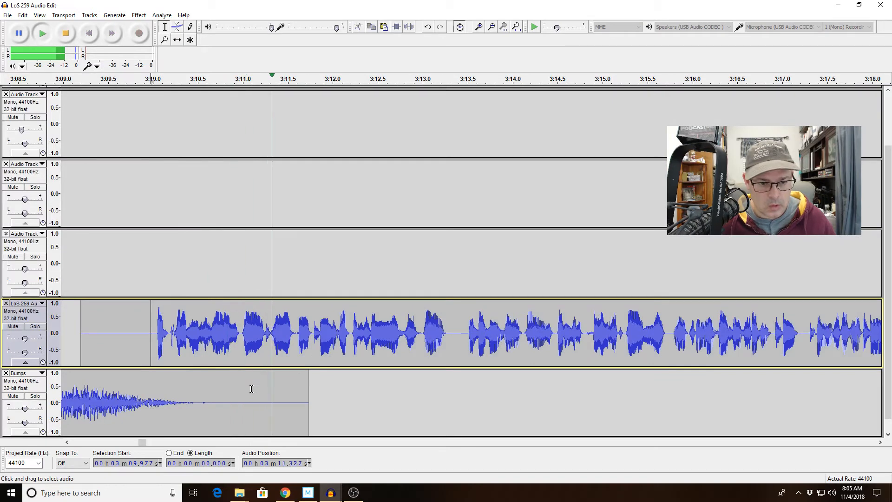
pyautogui.click(241, 360)
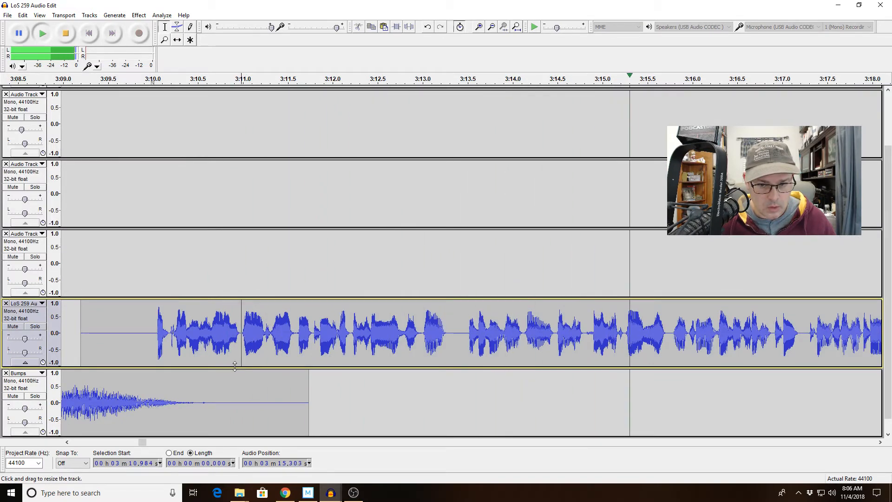
# Delete the 0.361 s stretch with the faint noise at 3:28.799 in the LoS 259 track and replay from 3:27.647.
pyautogui.scroll(-1, 355, 247)
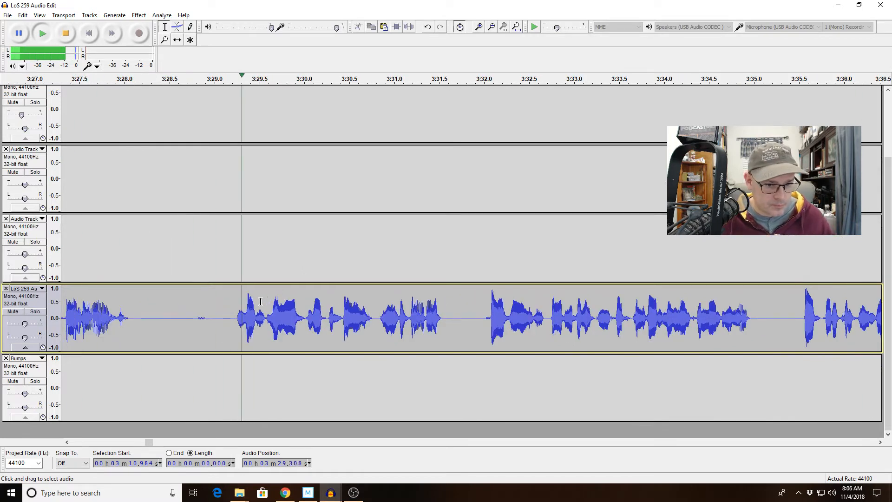
pyautogui.moveTo(197, 321); pyautogui.dragTo(221, 325)
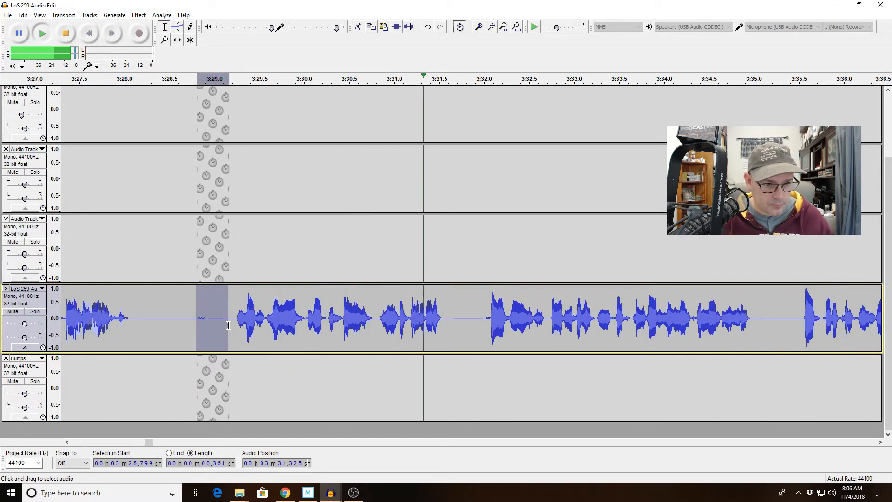
pyautogui.press('space')
pyautogui.press('Delete')
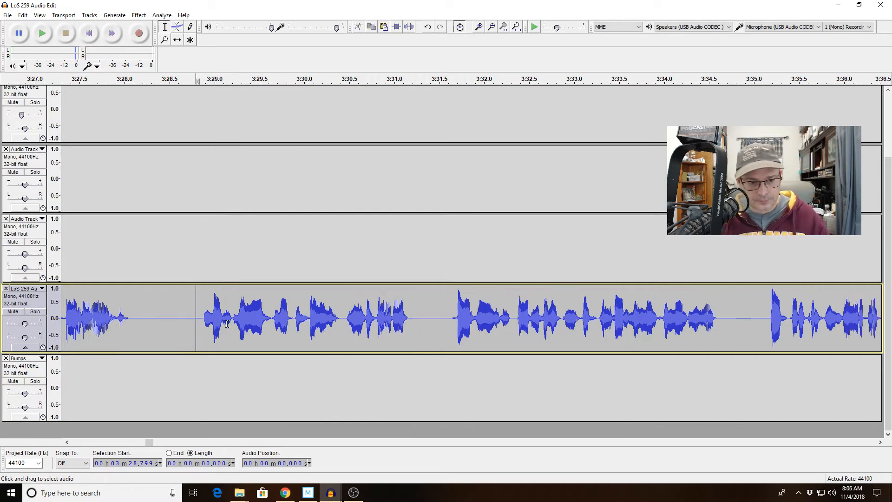
pyautogui.click(91, 326)
pyautogui.press('space')
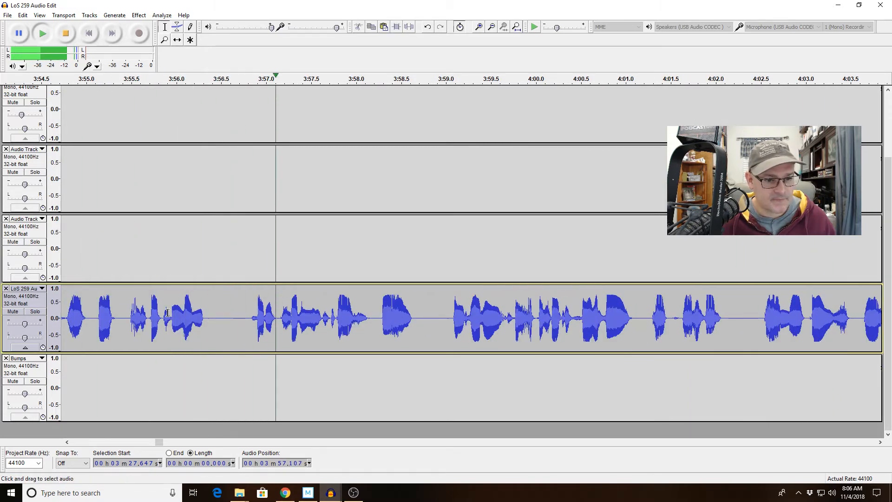
# Delete the 0.387 s silent stretch at 3:56.398 in the LoS 259 track and replay from 3:54.947.
pyautogui.moveTo(212, 321); pyautogui.dragTo(243, 321)
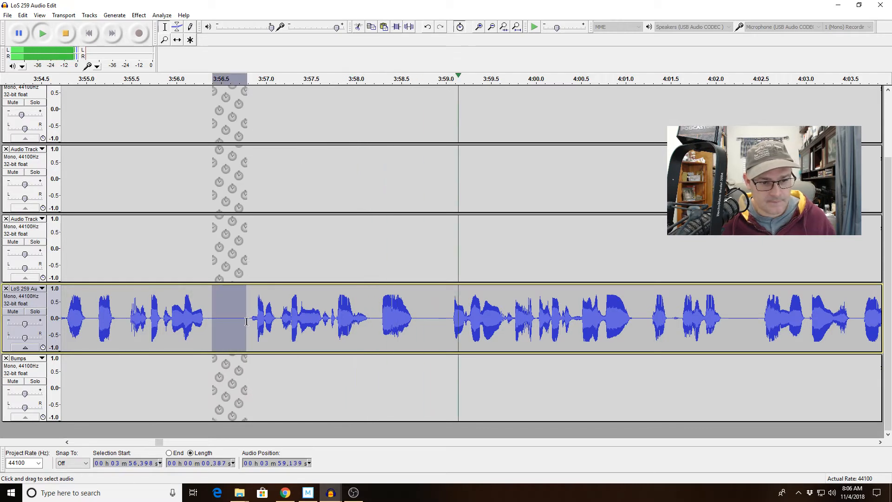
pyautogui.press('space')
pyautogui.press('Delete')
pyautogui.click(82, 315)
pyautogui.press('space')
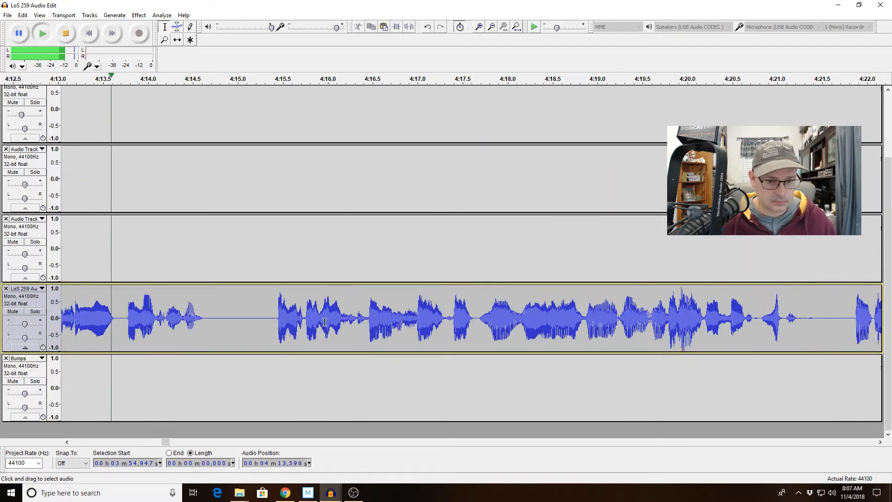
# Stop playback at 4:15.912 and replay the LoS 259 track from 4:11.394.
pyautogui.press('x')
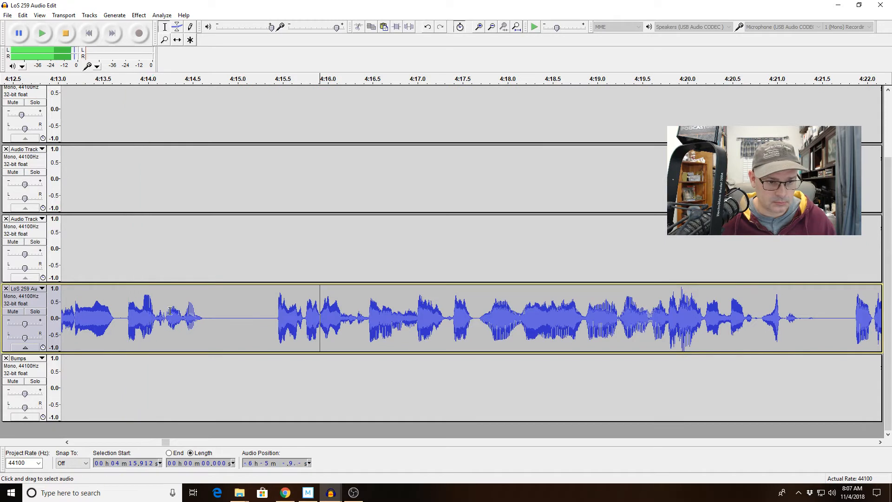
pyautogui.moveTo(170, 311); pyautogui.dragTo(21, 320)
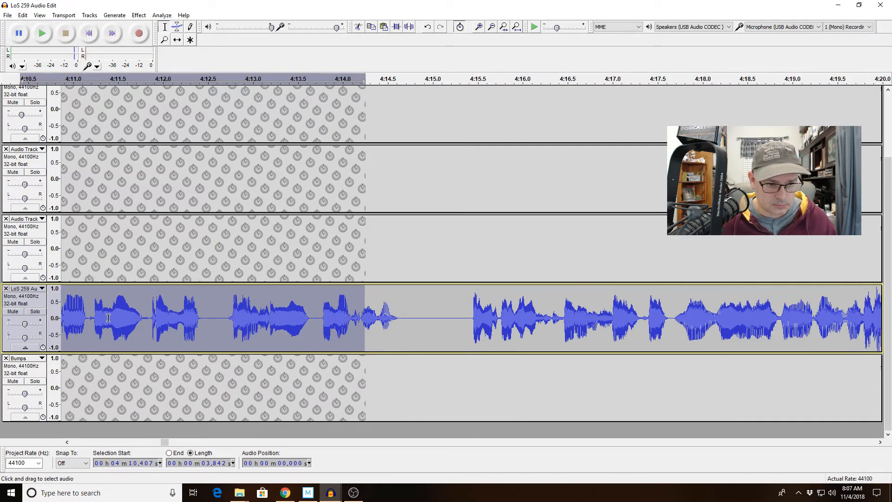
pyautogui.click(108, 318)
pyautogui.press('space')
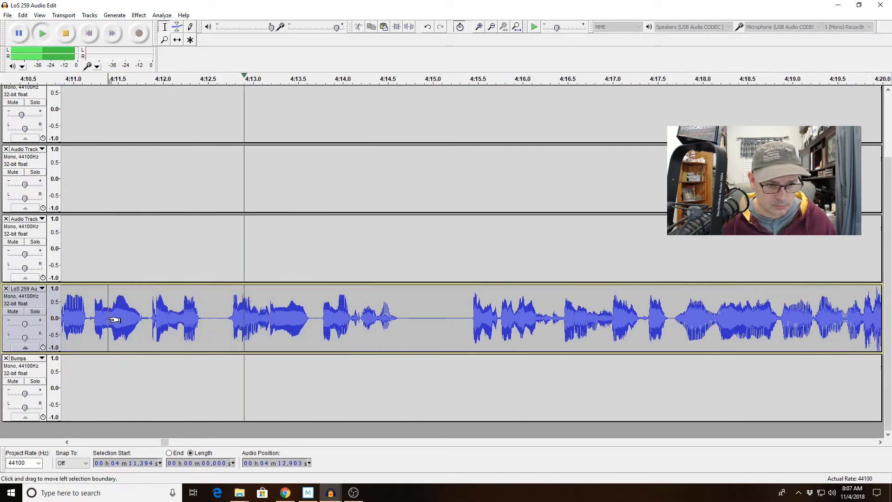
# Examine the 2.086 s passage from 4:11.409 close up, including the sound starting at 4:12.705.
pyautogui.moveTo(111, 319); pyautogui.dragTo(297, 316)
pyautogui.press('space')
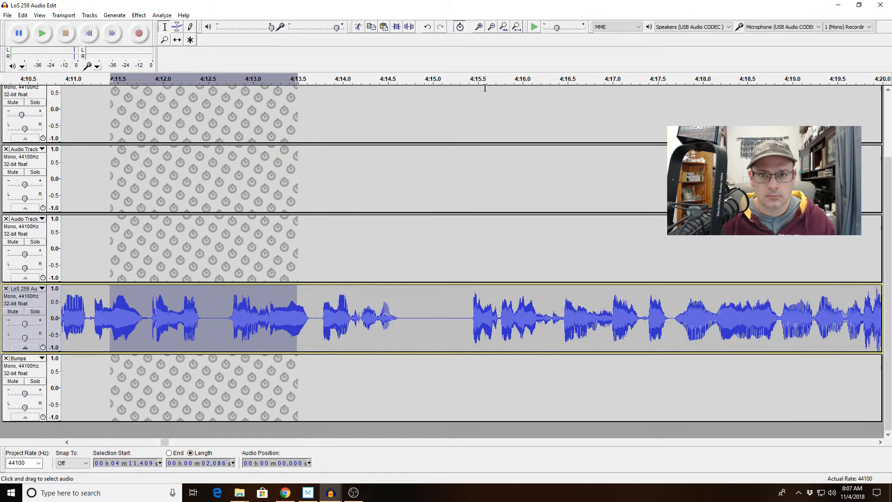
pyautogui.click(509, 32)
pyautogui.press('space')
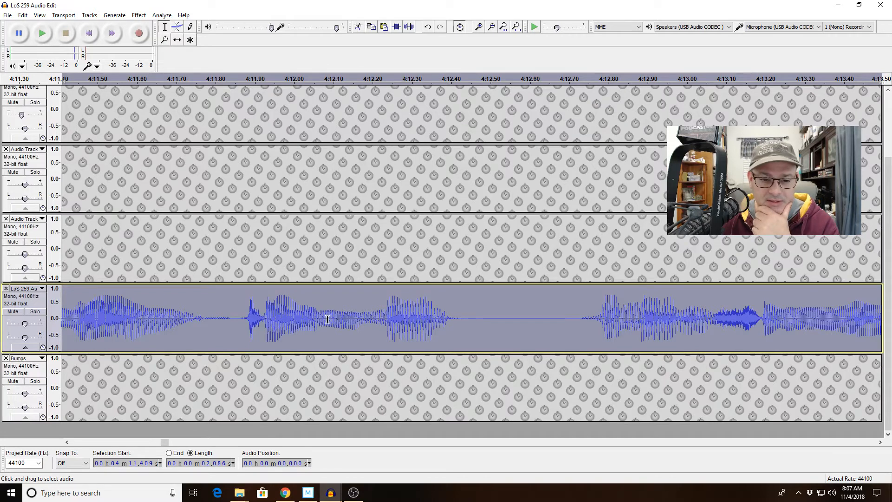
pyautogui.moveTo(325, 319); pyautogui.dragTo(472, 317)
pyautogui.moveTo(571, 324); pyautogui.dragTo(779, 320)
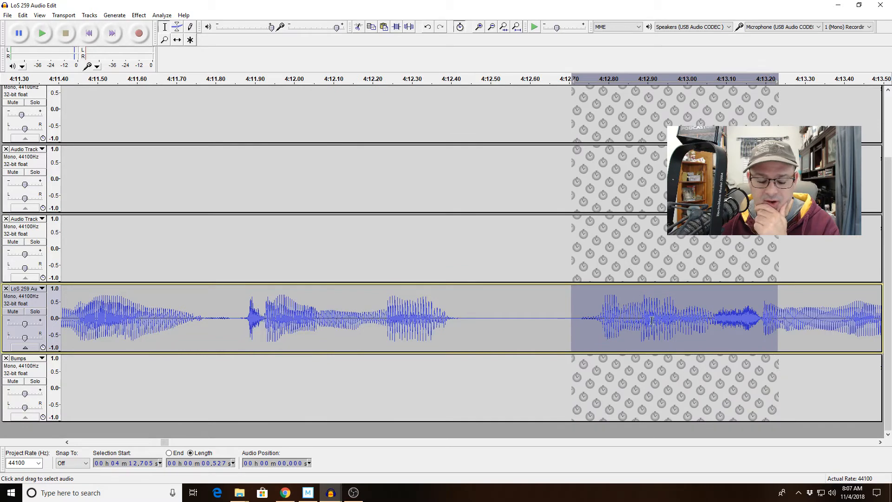
pyautogui.click(547, 318)
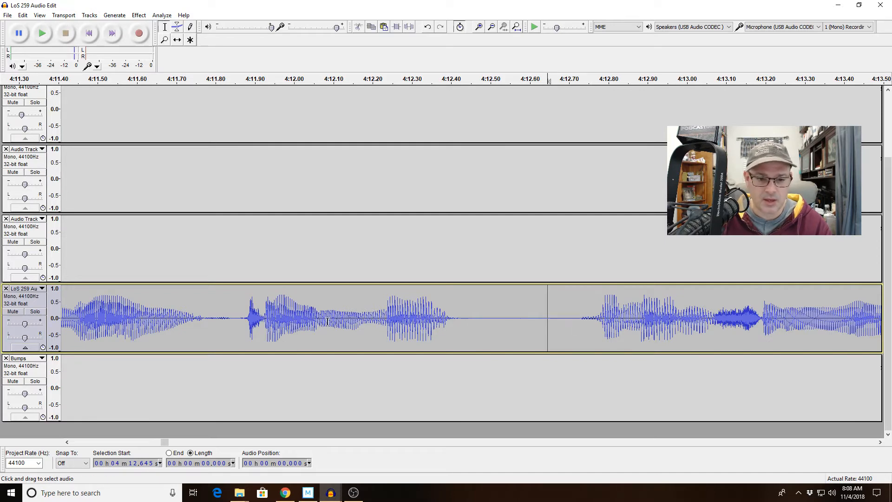
# Examine the waveform's zero crossings within the 0.092 s stretch at 4:12.067, marking the crossing at 4:12.109.
pyautogui.moveTo(320, 320); pyautogui.dragTo(355, 325)
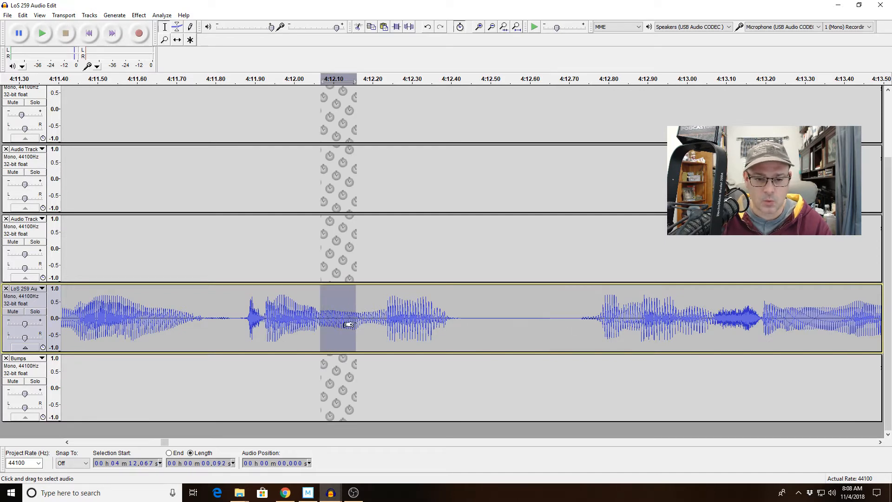
pyautogui.click(504, 30)
pyautogui.click(484, 30)
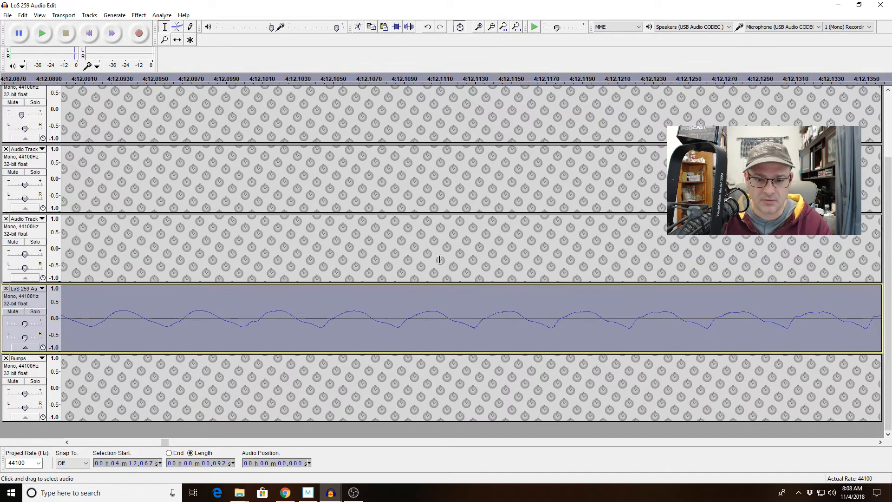
pyautogui.click(417, 305)
pyautogui.click(412, 320)
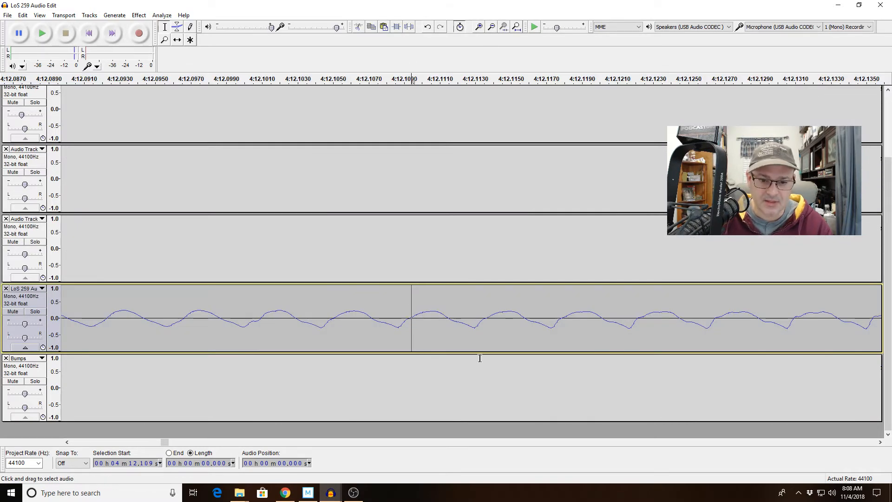
pyautogui.click(492, 28)
pyautogui.click(492, 28)
pyautogui.click(492, 28)
pyautogui.click(492, 28)
pyautogui.click(492, 28)
pyautogui.click(492, 27)
pyautogui.click(492, 27)
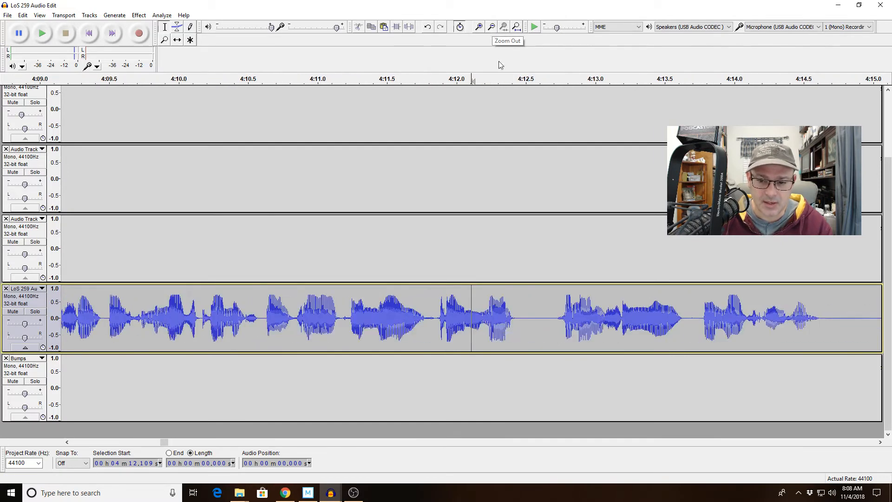
# Inspect the 0.067 s word onset at 4:12.725 at sample level and return to the wider passage.
pyautogui.moveTo(564, 320); pyautogui.dragTo(558, 318)
pyautogui.click(504, 27)
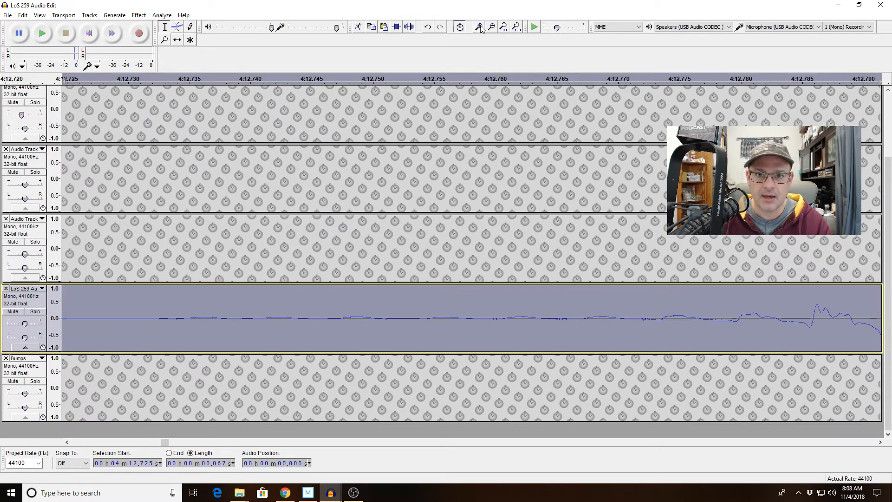
pyautogui.click(479, 28)
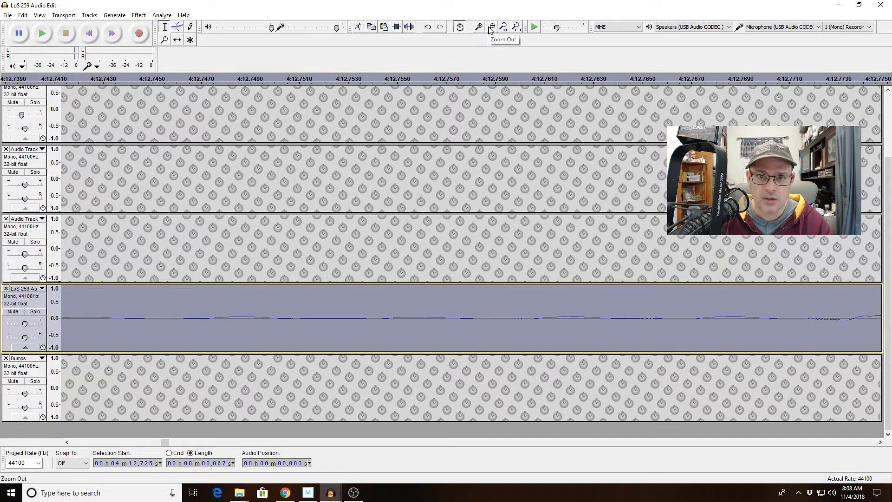
pyautogui.click(492, 28)
pyautogui.click(491, 28)
pyautogui.click(491, 28)
pyautogui.click(491, 28)
pyautogui.click(491, 28)
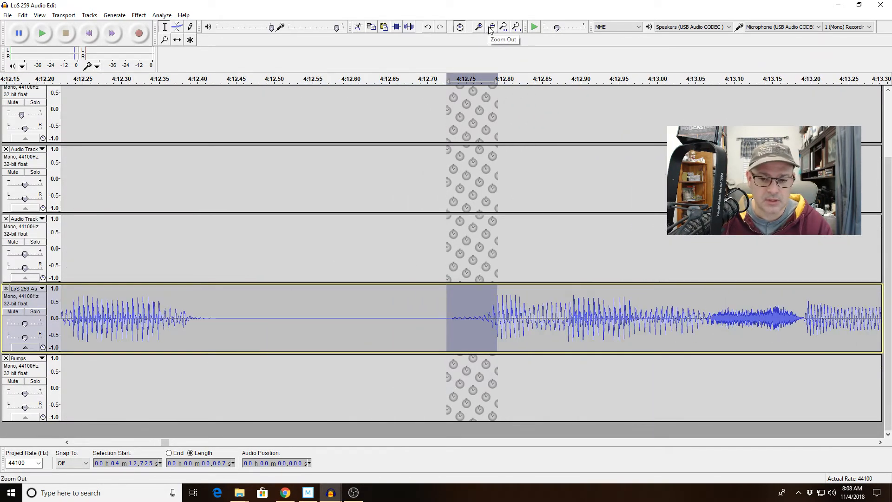
pyautogui.click(492, 27)
pyautogui.click(491, 28)
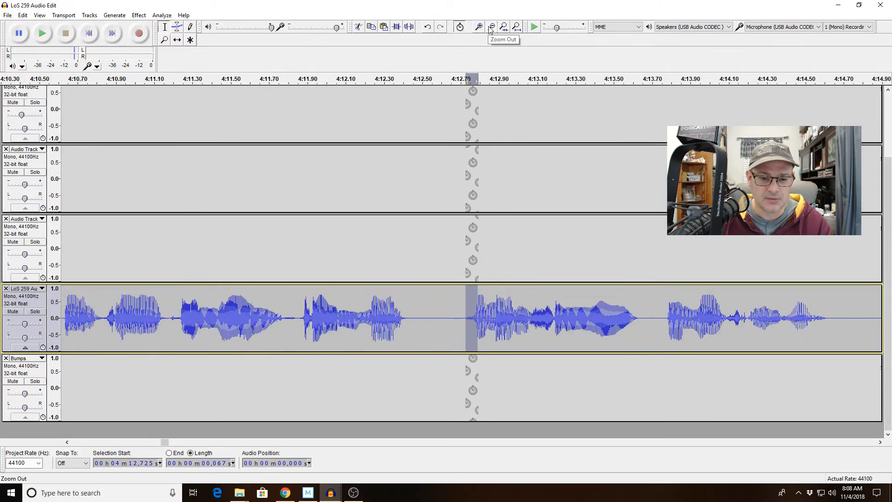
pyautogui.click(492, 28)
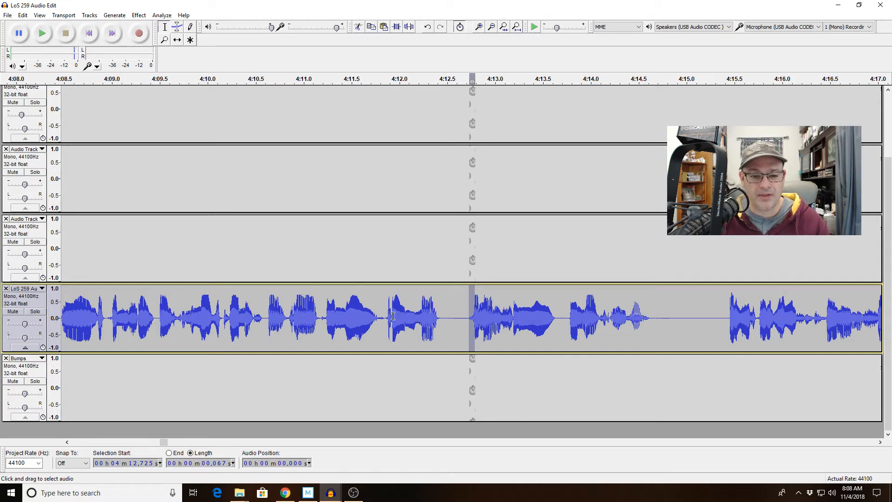
# Play the LoS 259 track from 4:11.233 and listen for further mistakes up to about 5:58.
pyautogui.click(325, 319)
pyautogui.press('space')
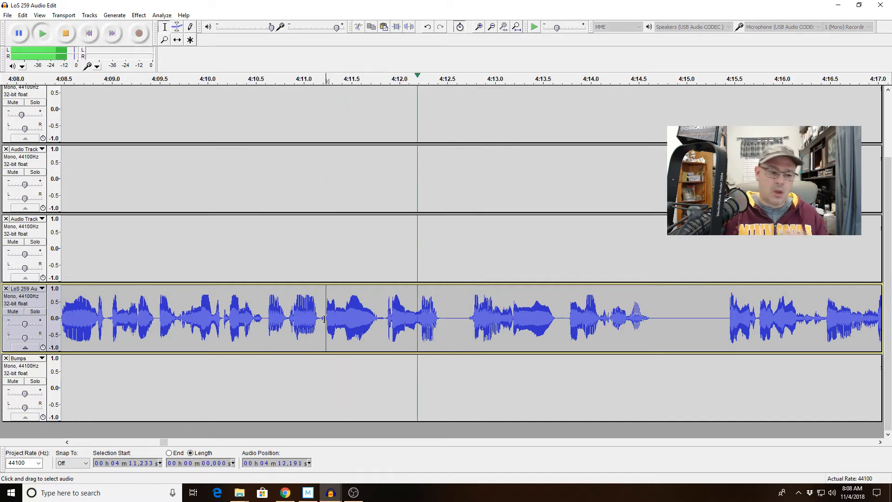
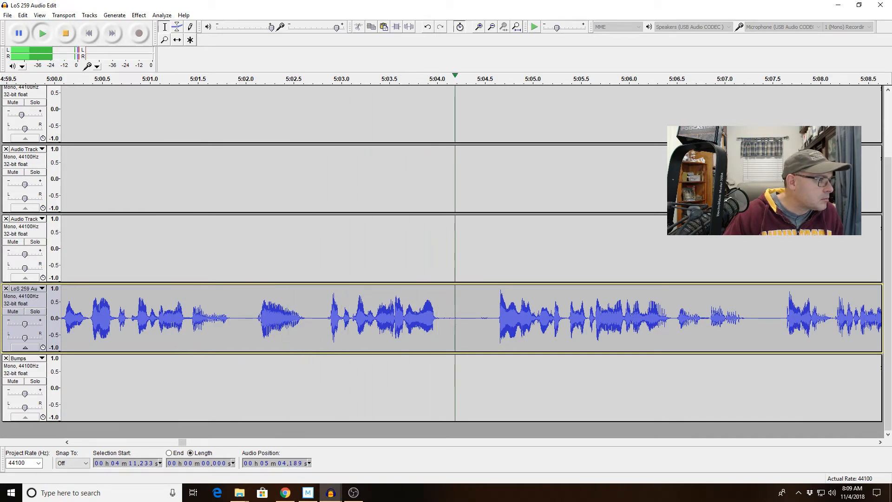
pyautogui.hotkey('alt', 'Tab')
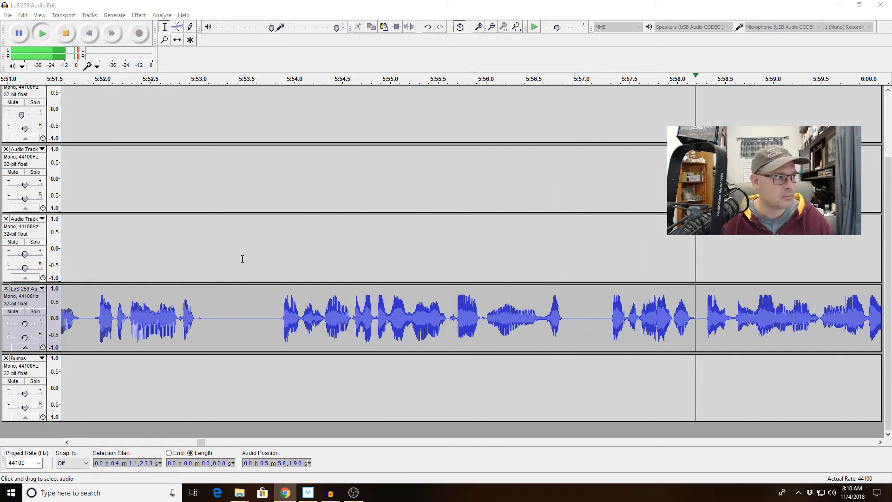
# Replay from 5:55.237, isolate the unwanted 0.169 s sound at 5:56.633 in the LoS 259 track, and delete it.
pyautogui.click(413, 326)
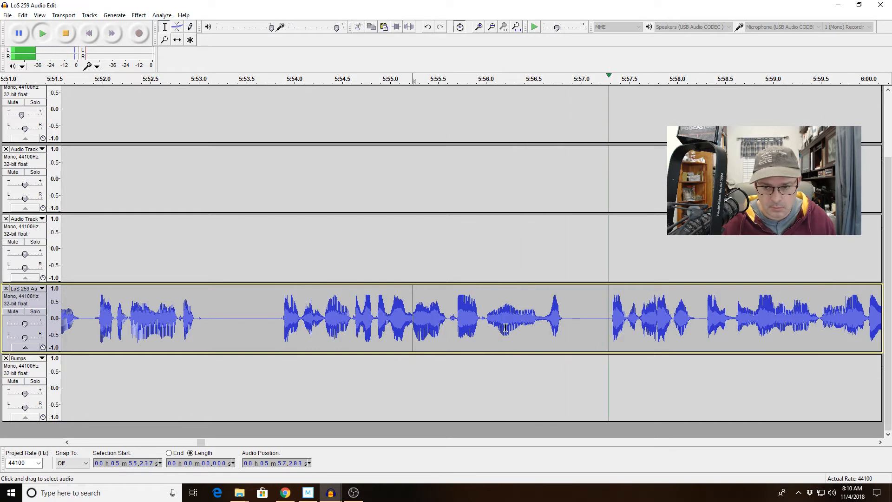
pyautogui.moveTo(496, 327); pyautogui.dragTo(759, 327)
pyautogui.click(517, 27)
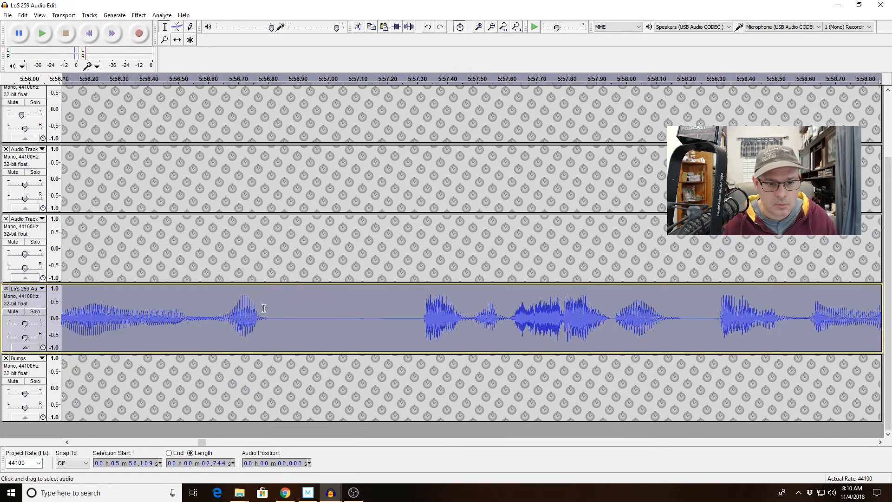
pyautogui.moveTo(183, 320); pyautogui.dragTo(278, 322)
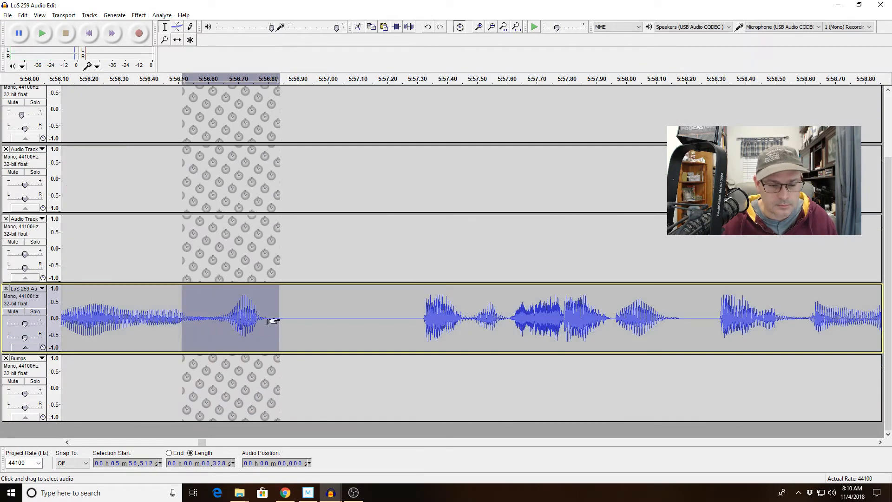
pyautogui.click(508, 29)
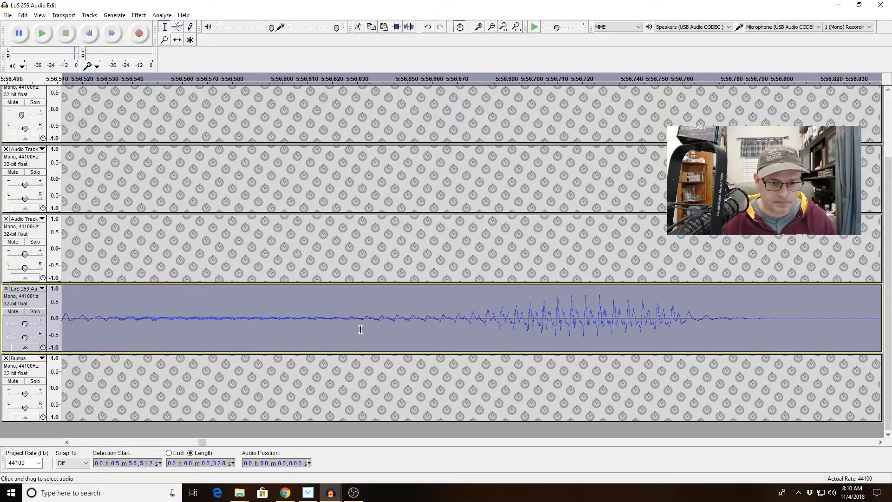
pyautogui.moveTo(363, 324); pyautogui.dragTo(787, 320)
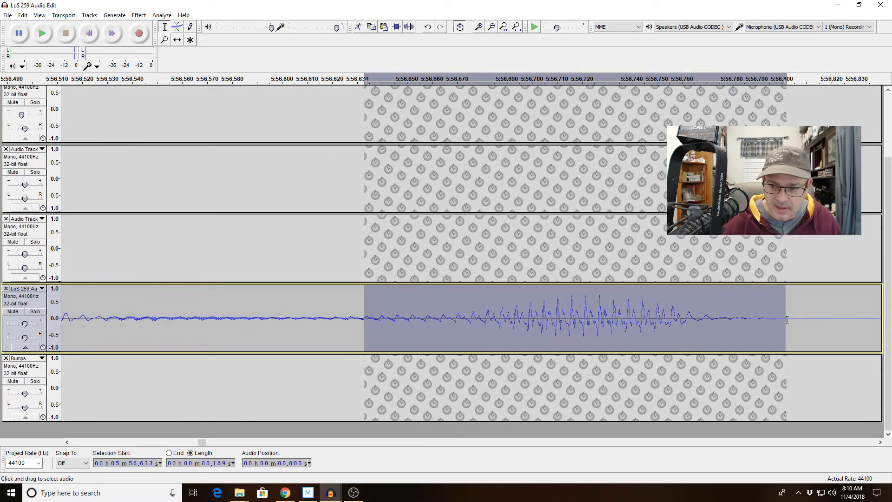
pyautogui.press('Delete')
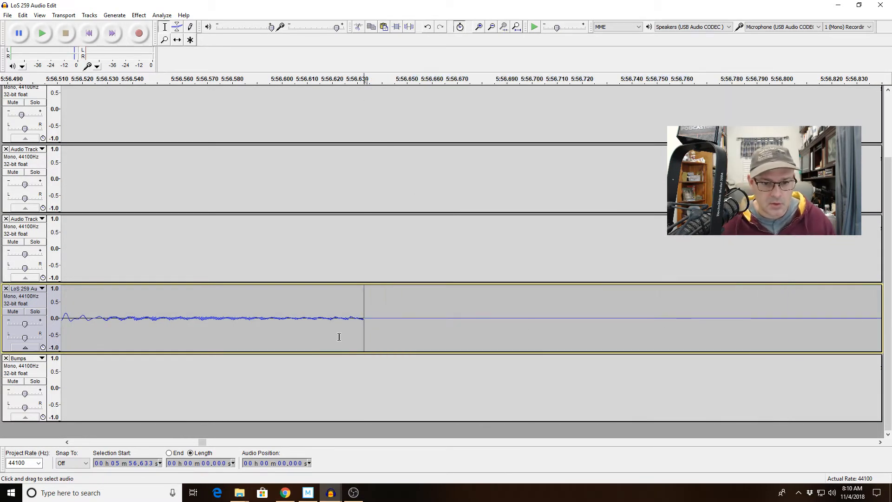
# Fade out the last 0.009 s before the cut, starting at 5:56.624 in the LoS 259 track.
pyautogui.moveTo(365, 340); pyautogui.dragTo(318, 342)
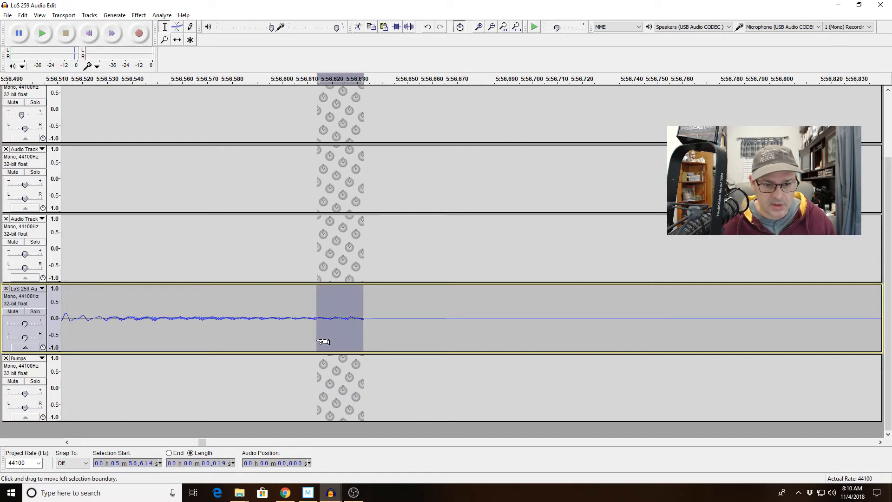
pyautogui.moveTo(322, 338); pyautogui.dragTo(343, 323)
pyautogui.click(346, 338)
pyautogui.click(140, 15)
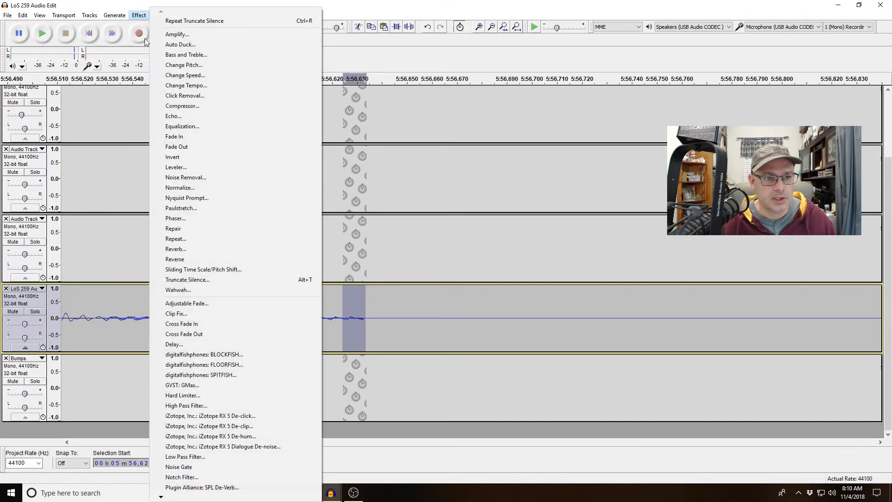
pyautogui.click(167, 146)
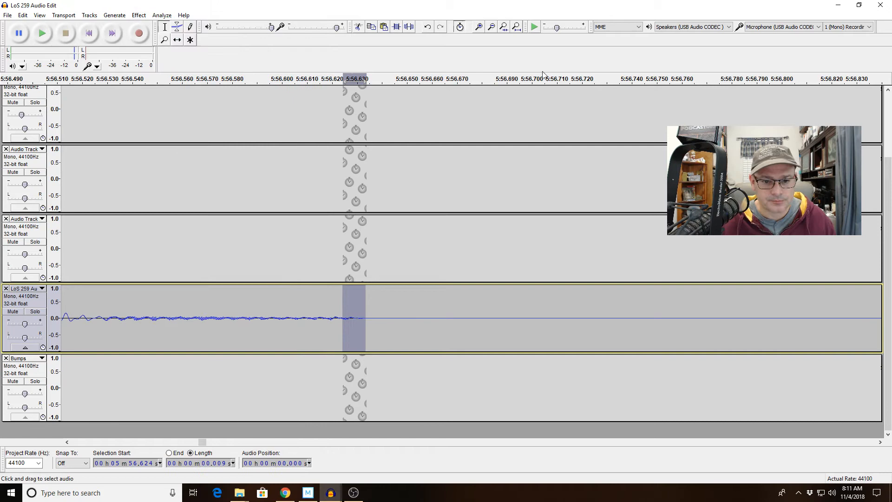
# Check the faded cut in context by playing the LoS 259 track from 5:56.251.
pyautogui.click(503, 30)
pyautogui.click(493, 29)
pyautogui.click(492, 29)
pyautogui.click(492, 29)
pyautogui.click(491, 30)
pyautogui.click(488, 29)
pyautogui.click(484, 29)
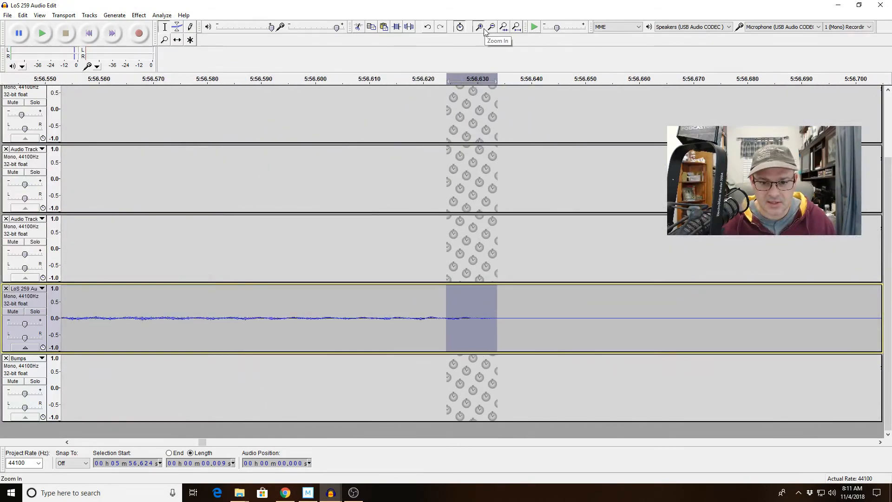
pyautogui.click(491, 26)
pyautogui.click(492, 27)
pyautogui.click(491, 27)
pyautogui.click(491, 27)
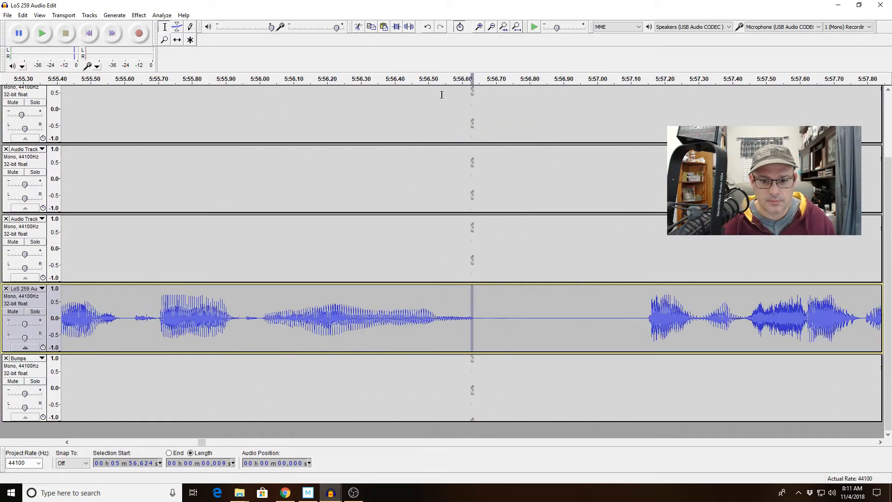
pyautogui.click(345, 316)
pyautogui.press('space')
pyautogui.press('space')
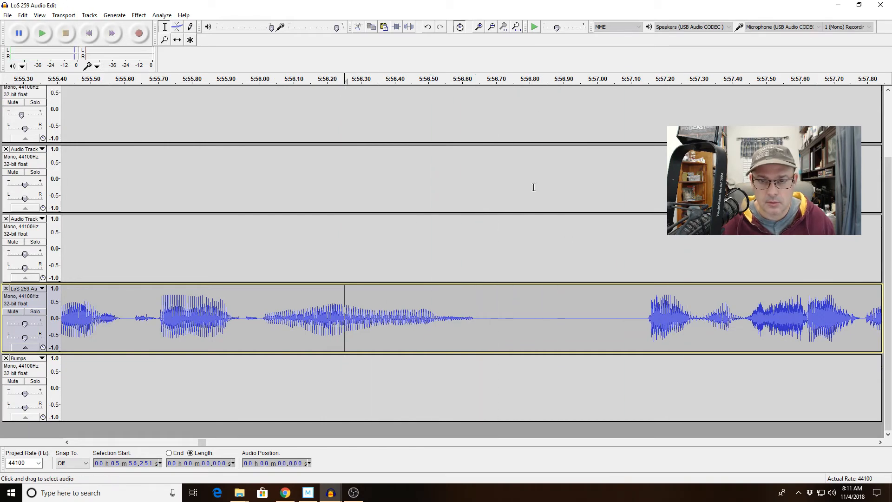
# Delete the roughly 1 s phrase that follows the pause at 5:57.149 in the LoS 259 track.
pyautogui.click(491, 26)
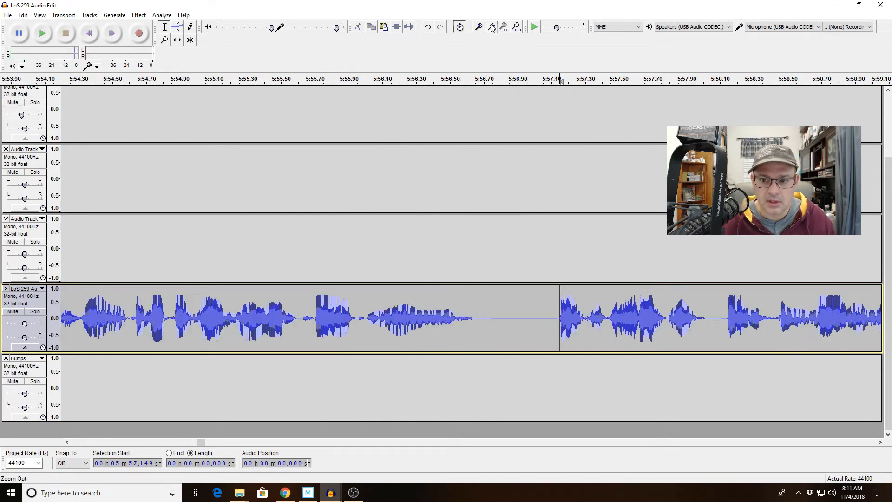
pyautogui.moveTo(567, 297); pyautogui.dragTo(716, 305)
pyautogui.press('Delete')
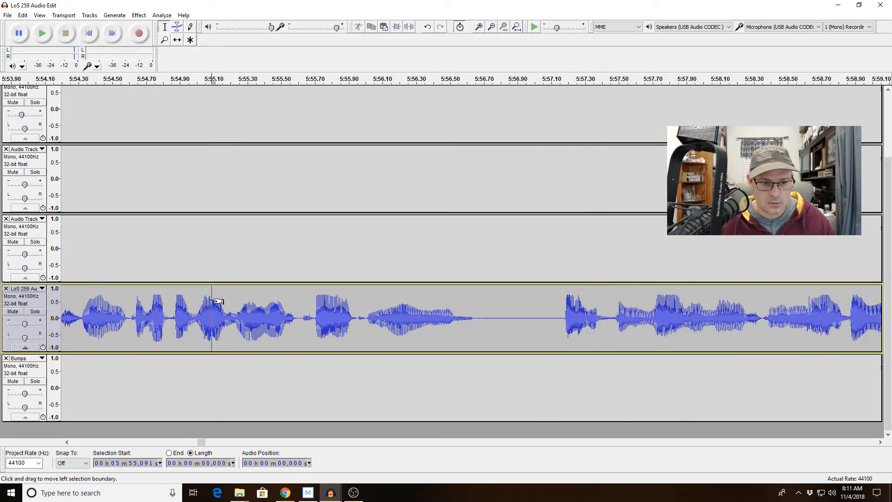
# Play the LoS 259 track from 5:55.091 to check the last cut and listen on for further mistakes.
pyautogui.press('space')
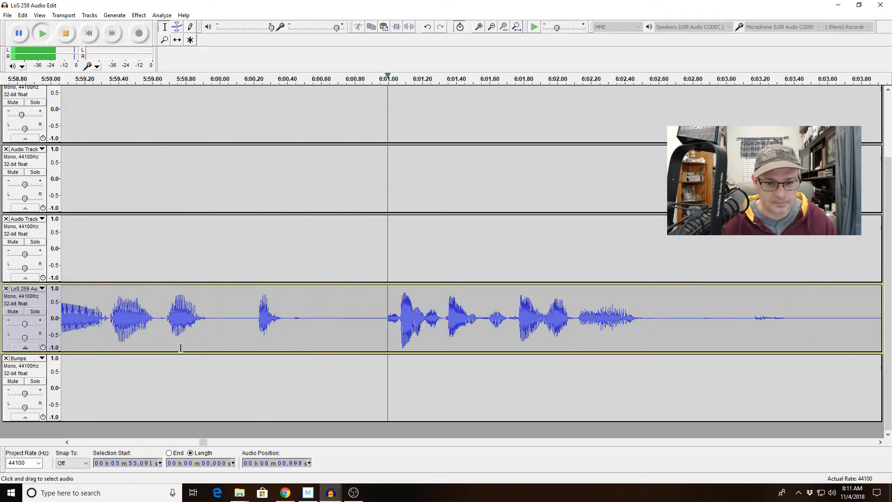
pyautogui.click(493, 28)
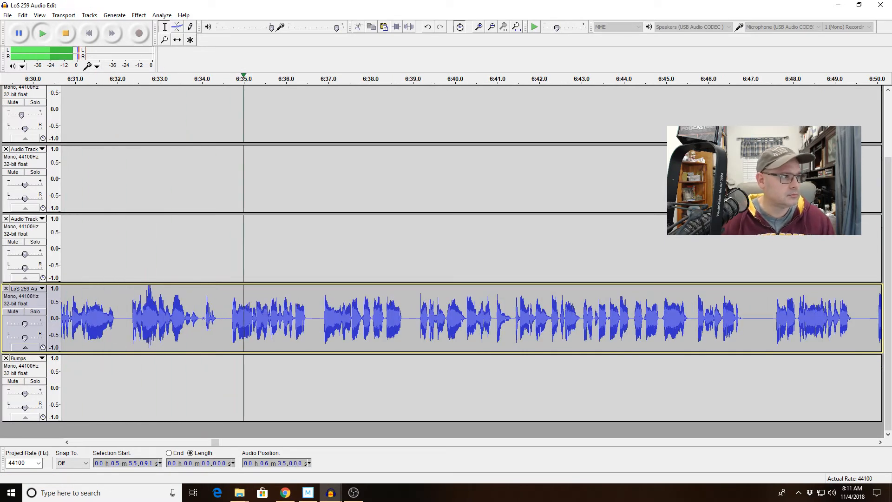
pyautogui.hotkey('alt', 'Tab')
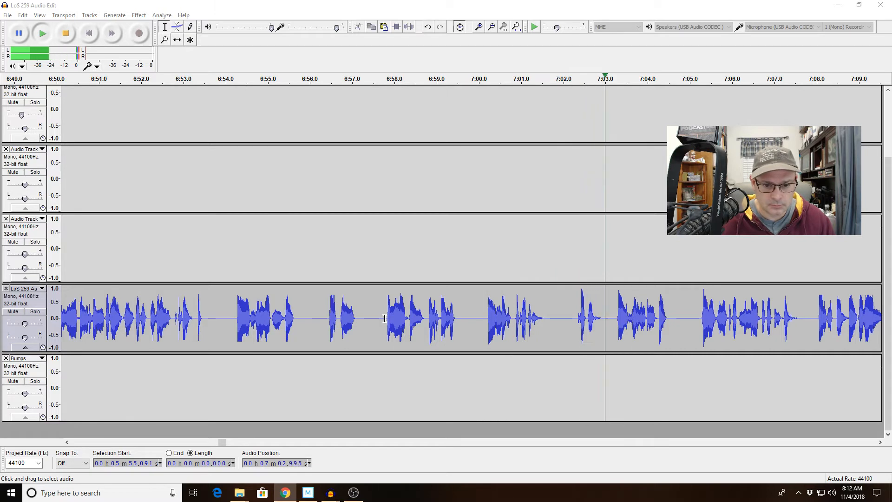
# Replay the 0.957 s phrase at 6:57.773 in the LoS 259 track and continue listening from that passage.
pyautogui.moveTo(386, 318); pyautogui.dragTo(424, 331)
pyautogui.press('space')
pyautogui.press('space')
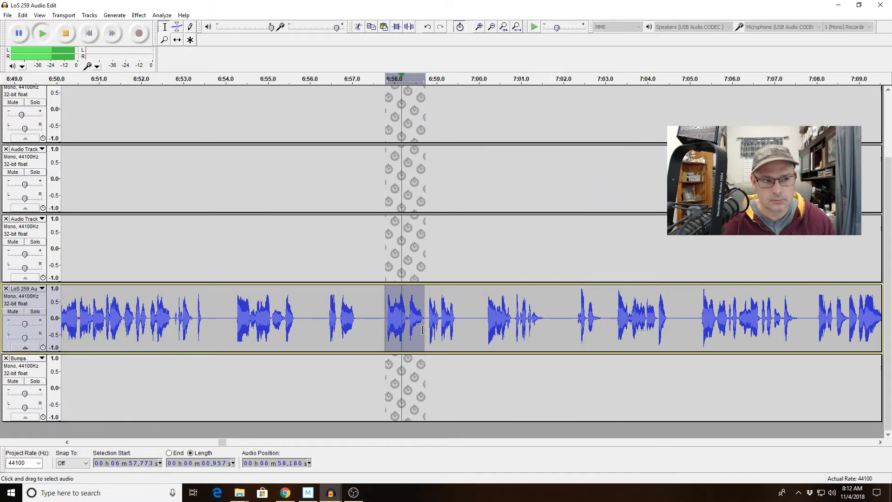
pyautogui.click(410, 331)
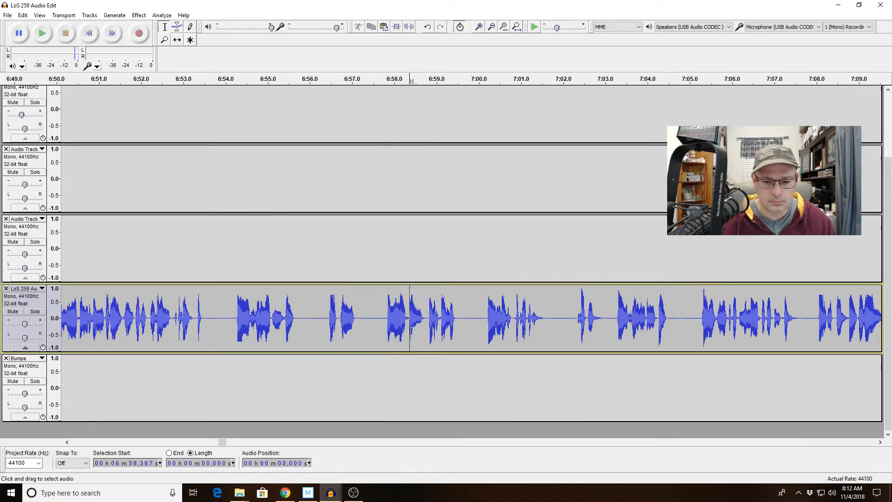
pyautogui.press('space')
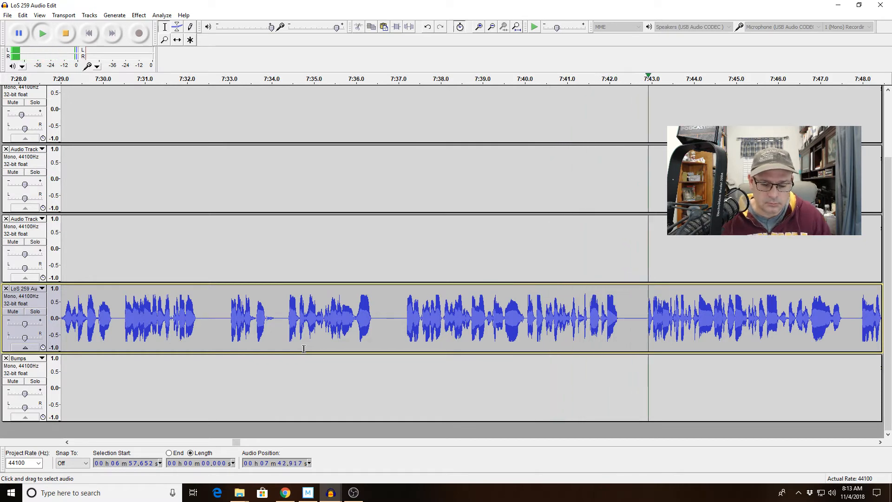
# Isolate the flubbed 0.537 s of speech at 7:41.252 in the LoS 259 track and delete it.
pyautogui.moveTo(547, 331); pyautogui.dragTo(628, 331)
pyautogui.hotkey('ctrl', 'e')
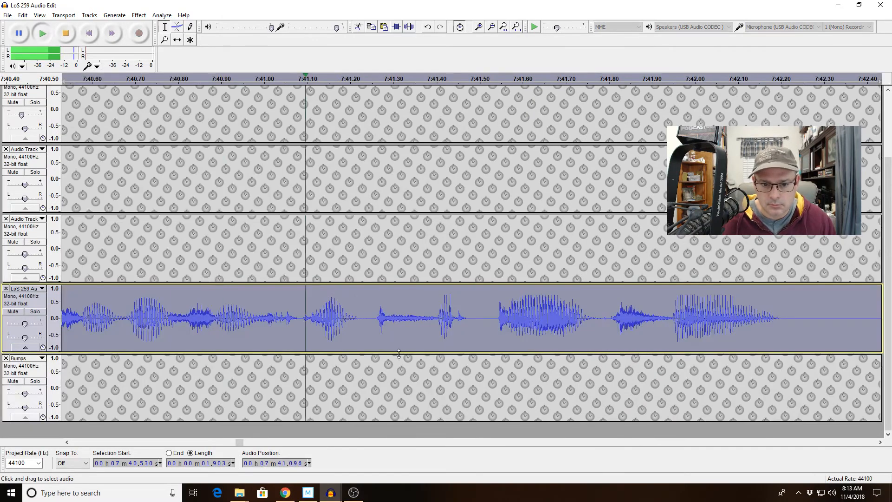
pyautogui.moveTo(373, 318); pyautogui.dragTo(604, 327)
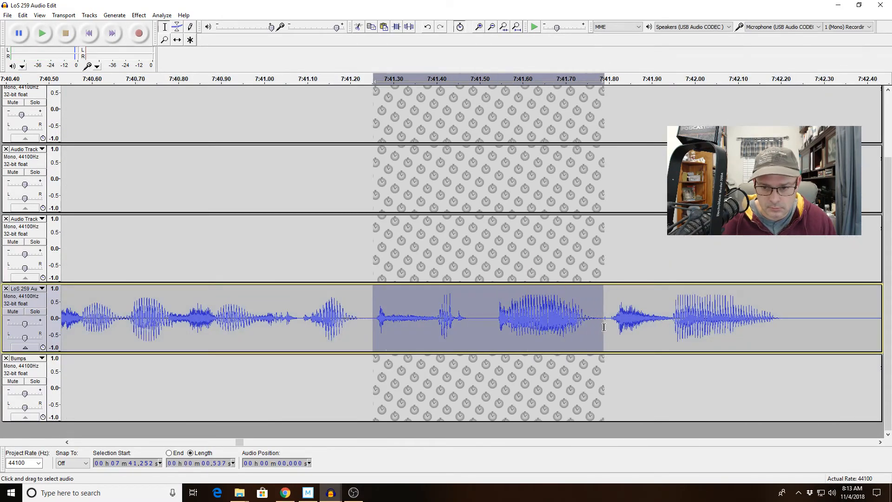
pyautogui.press('Delete')
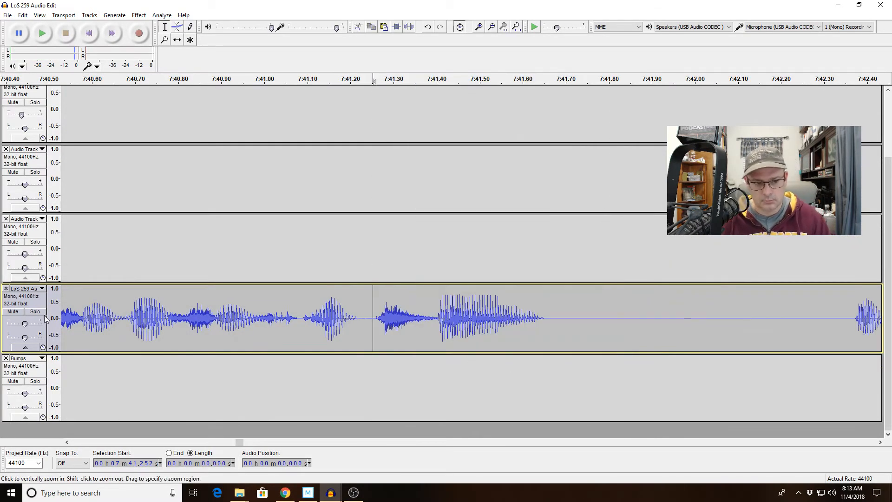
# Check the cut by playing the LoS 259 track from 7:40.570 and listen on for the next mistake.
pyautogui.click(79, 314)
pyautogui.press('space')
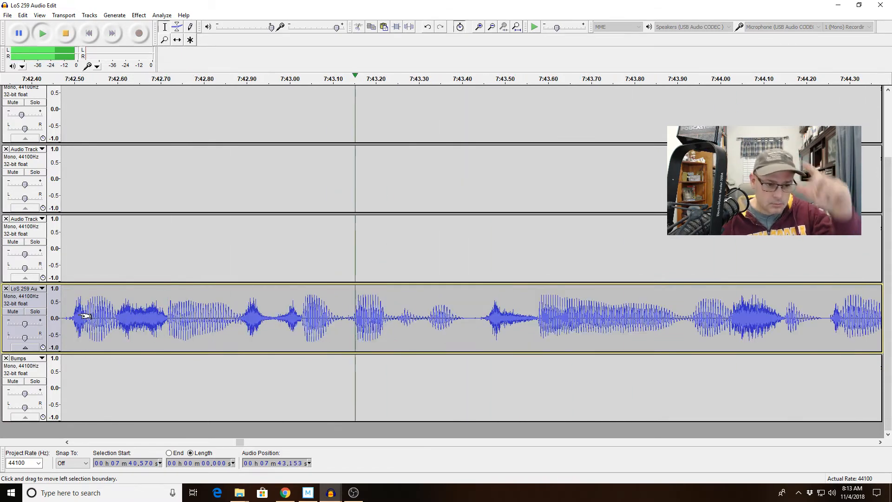
pyautogui.click(492, 27)
pyautogui.click(491, 27)
pyautogui.click(492, 26)
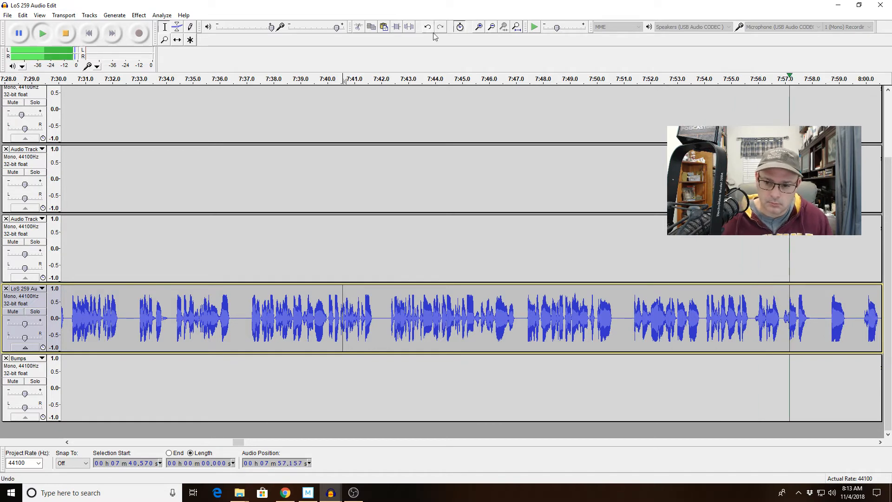
# Replay the passage around 7:52.170 in the LoS 259 track and delete the flubbed words from 7:52.555 to about 7:53.40.
pyautogui.moveTo(655, 322); pyautogui.dragTo(714, 321)
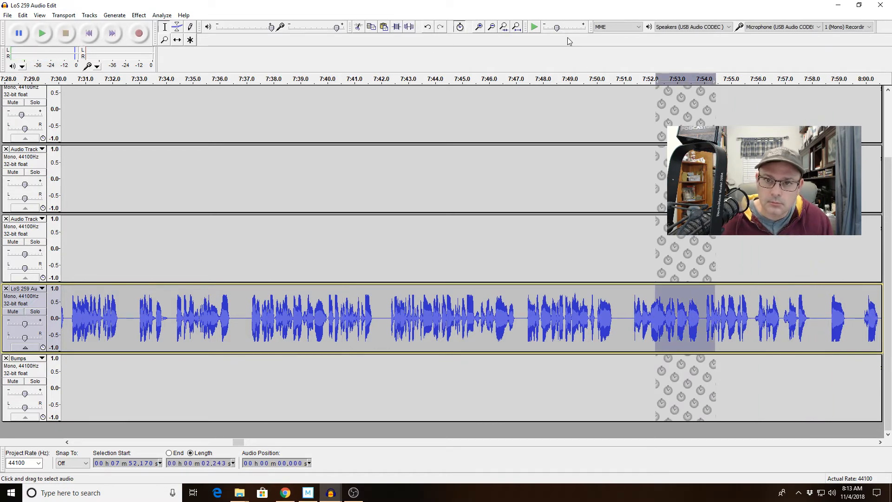
pyautogui.hotkey('ctrl', 'e')
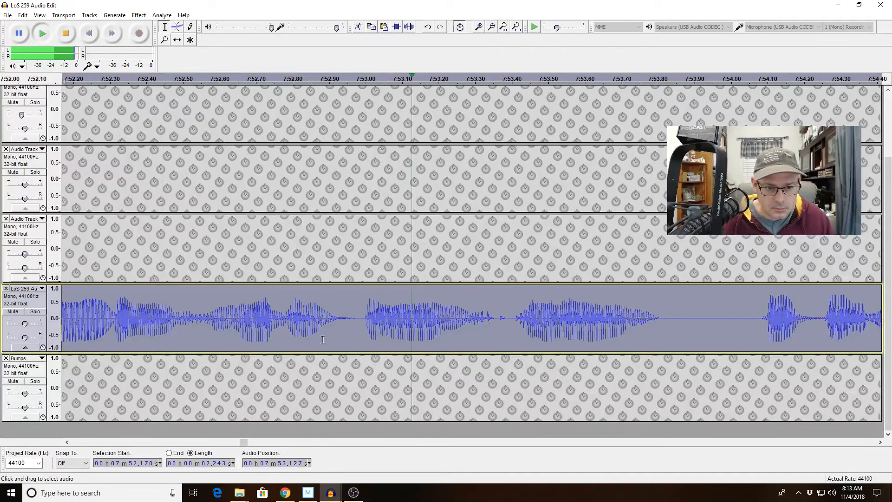
pyautogui.press('space')
pyautogui.click(202, 320)
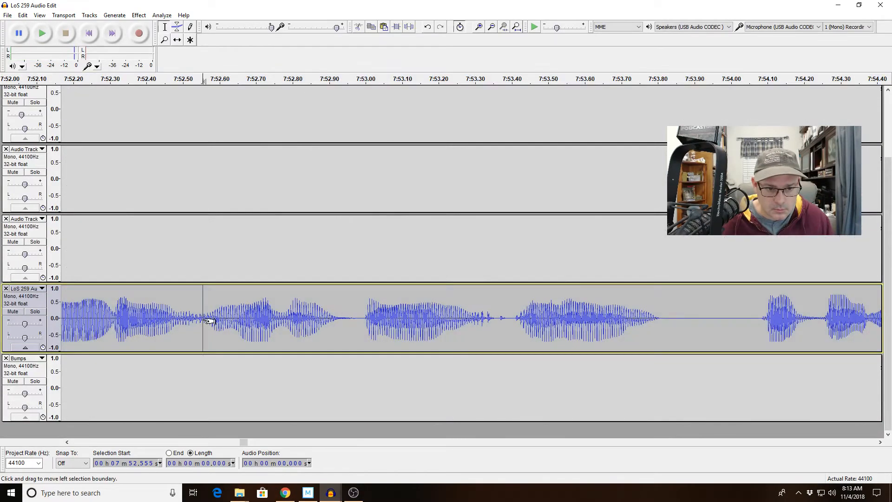
pyautogui.press('space')
pyautogui.press('space')
pyautogui.moveTo(206, 320); pyautogui.dragTo(512, 326)
pyautogui.press('Delete')
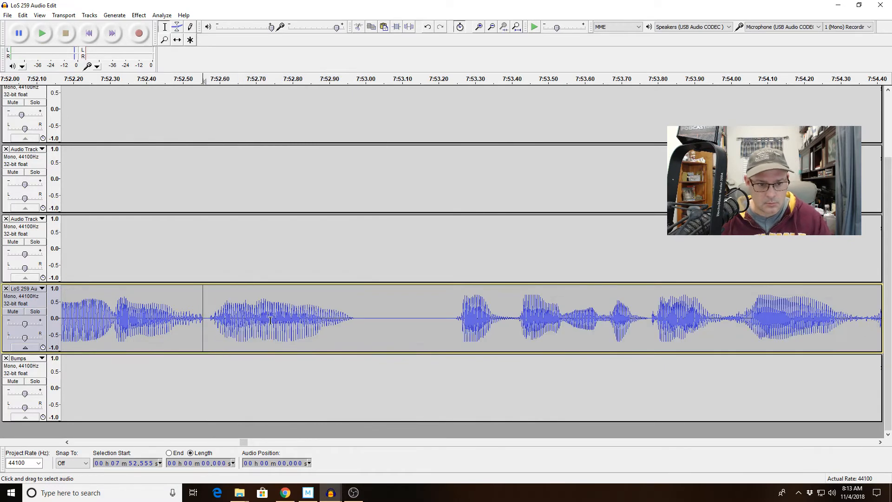
# Listen through the LoS 259 Audio track from about 7:51.9 at a wider time scale to find speech flaws.
pyautogui.moveTo(272, 320); pyautogui.dragTo(58, 317)
pyautogui.click(100, 317)
pyautogui.press('space')
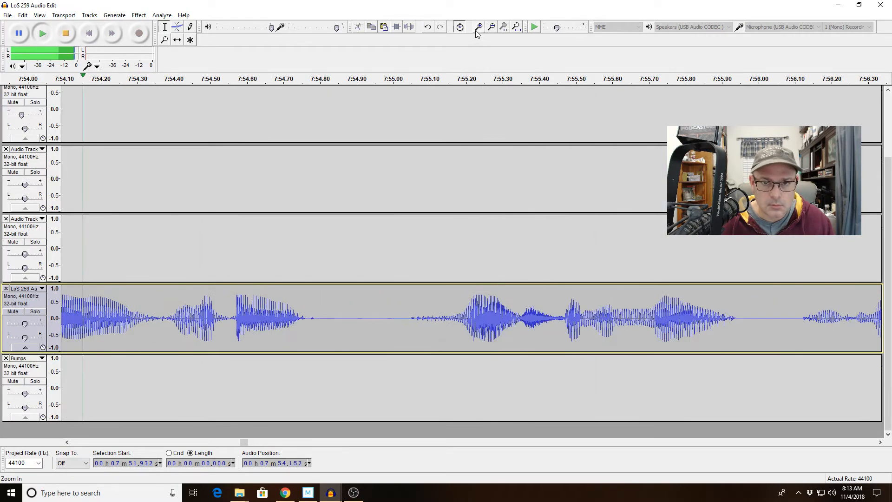
pyautogui.click(492, 27)
pyautogui.click(492, 27)
pyautogui.click(491, 27)
pyautogui.click(492, 27)
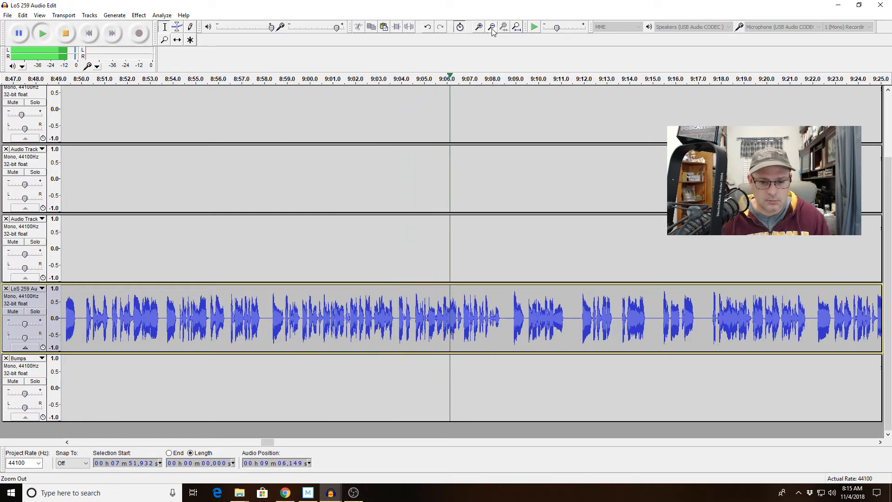
# Examine and audition the roughly 2.4-second passage starting at about 9:03.2 in the LoS 259 Audio track.
pyautogui.moveTo(384, 312); pyautogui.dragTo(438, 309)
pyautogui.press('space')
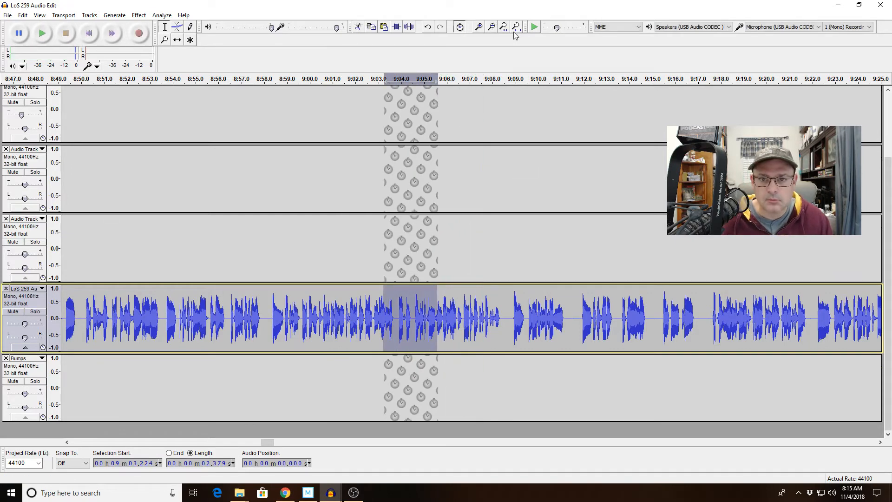
pyautogui.click(505, 28)
pyautogui.press('space')
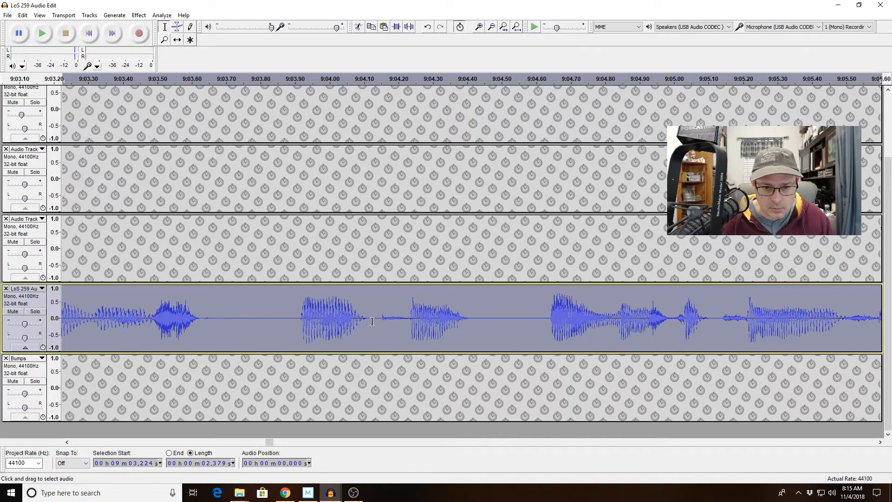
# Try cutting about 0.48 seconds of speech and pause starting at about 9:04.12, and audition the join.
pyautogui.moveTo(369, 320); pyautogui.dragTo(534, 321)
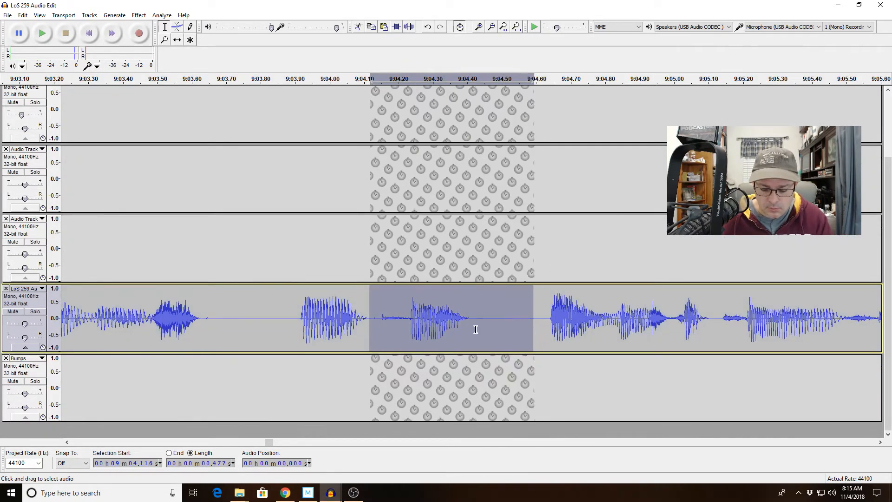
pyautogui.press('Delete')
pyautogui.click(201, 321)
pyautogui.press('space')
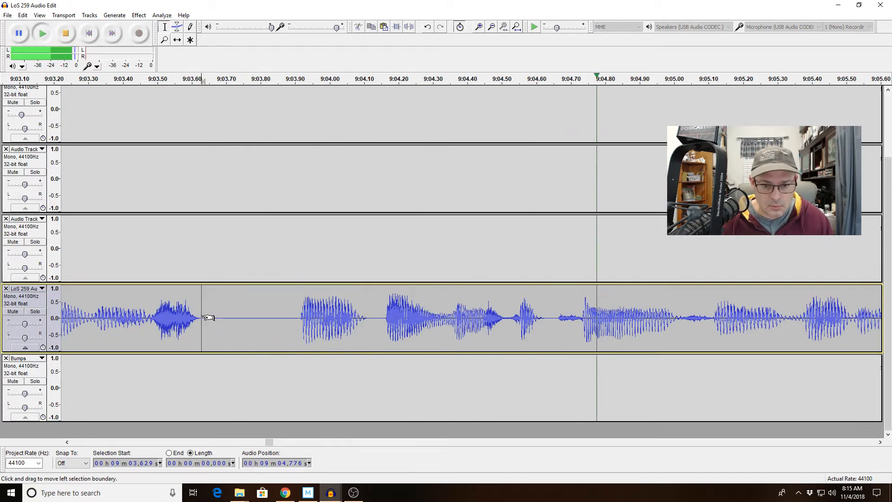
pyautogui.press('space')
pyautogui.hotkey('ctrl', 'z')
# Delete about 0.31 seconds starting at 9:04.125, keeping part of the following pause, and play the result from about 9:03.8.
pyautogui.click(435, 318)
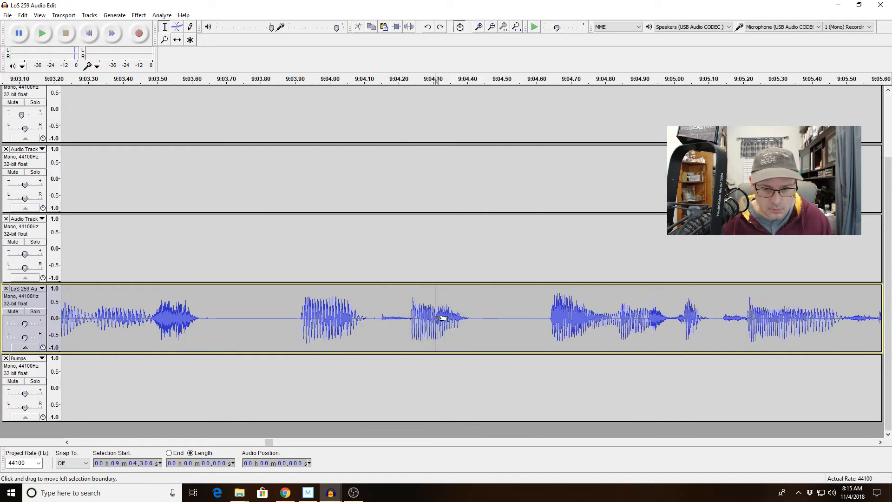
pyautogui.moveTo(481, 319); pyautogui.dragTo(369, 321)
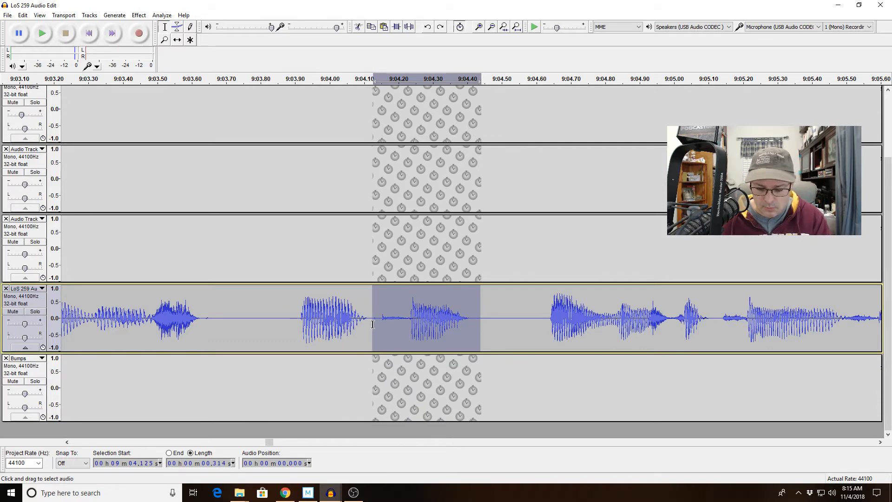
pyautogui.press('Delete')
pyautogui.click(254, 320)
pyautogui.press('space')
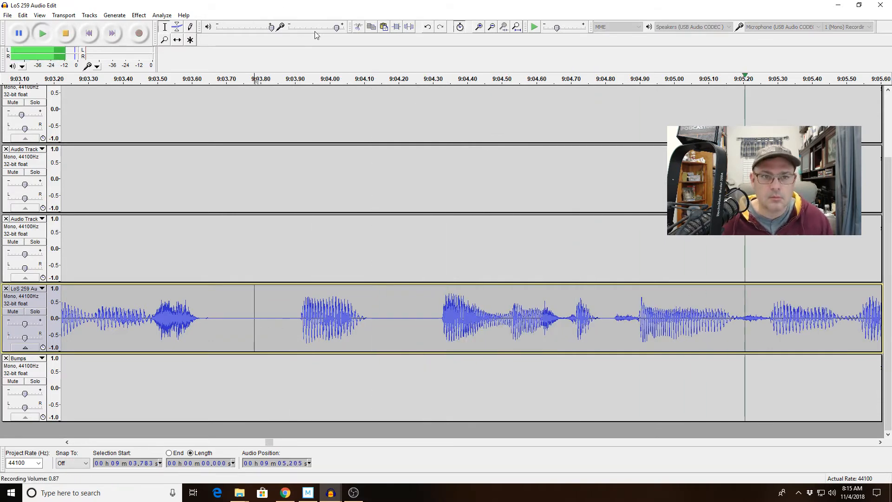
pyautogui.click(490, 28)
pyautogui.click(490, 28)
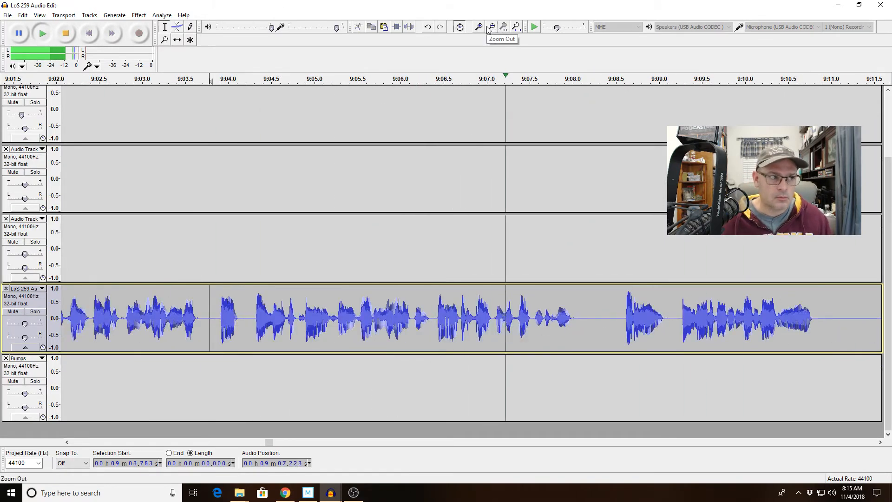
pyautogui.hotkey('alt', 'Tab')
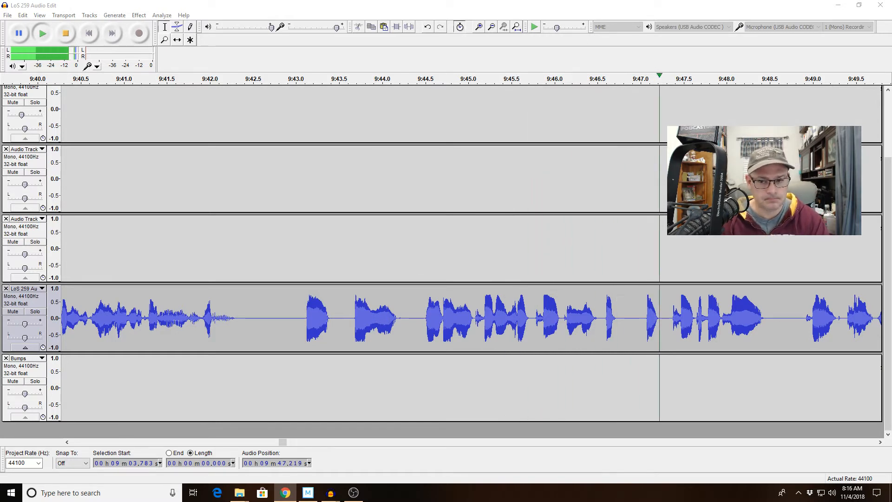
# Delete the two short speech fragments starting at about 9:46.59, roughly 0.63 seconds long, and play the join from about 9:45.98.
pyautogui.moveTo(543, 320); pyautogui.dragTo(727, 320)
pyautogui.click(503, 28)
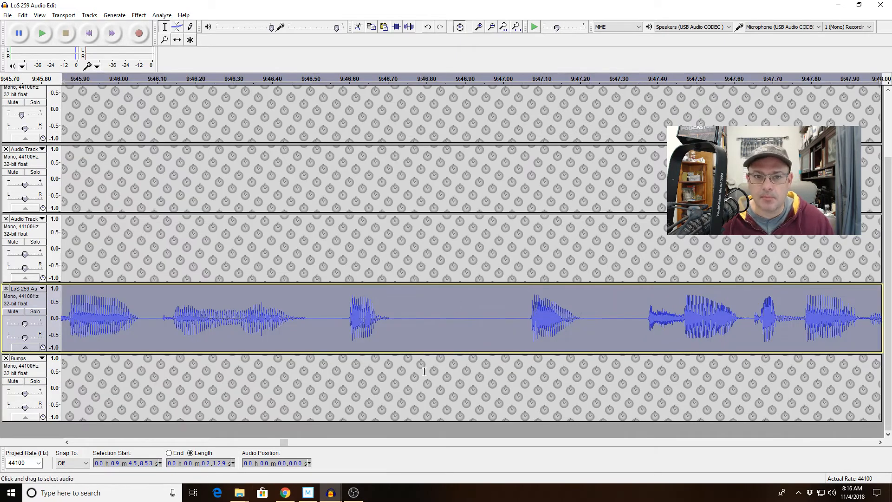
pyautogui.press('space')
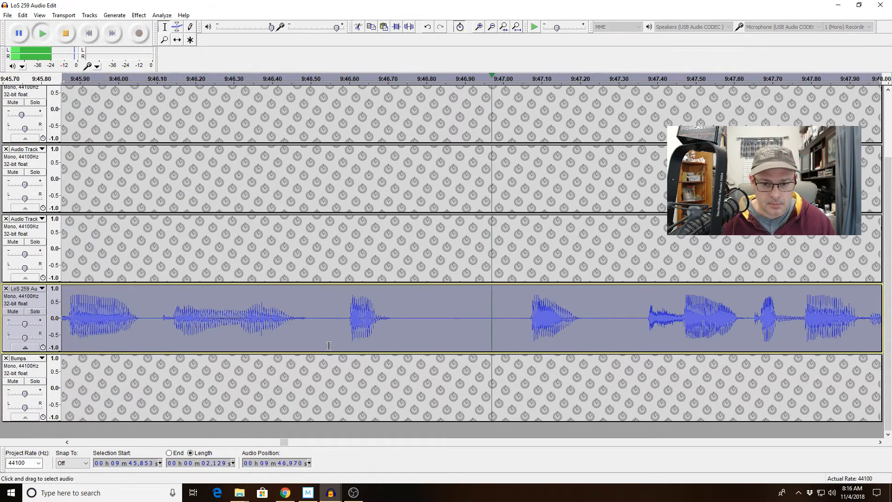
pyautogui.click(360, 318)
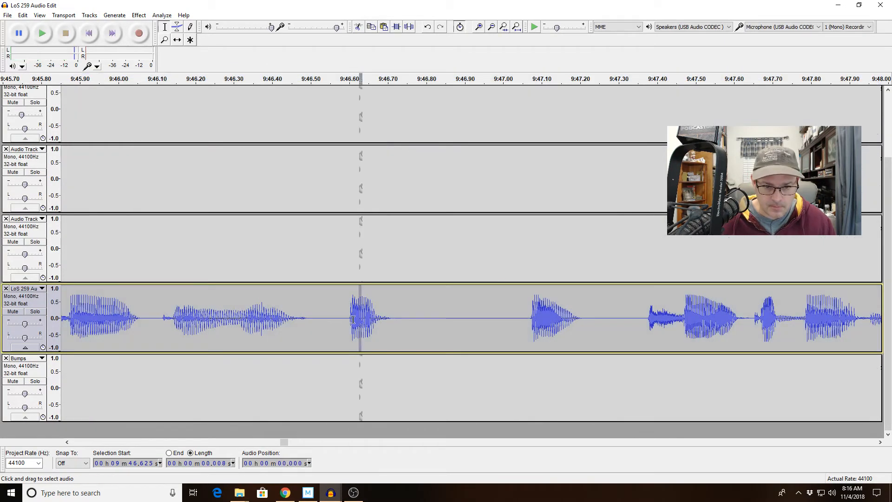
pyautogui.moveTo(347, 320); pyautogui.dragTo(580, 322)
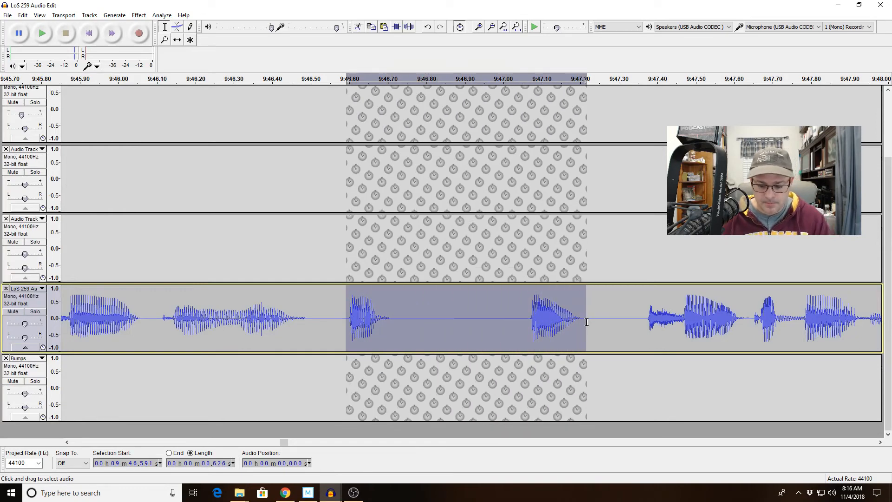
pyautogui.press('Delete')
pyautogui.click(111, 318)
pyautogui.press('space')
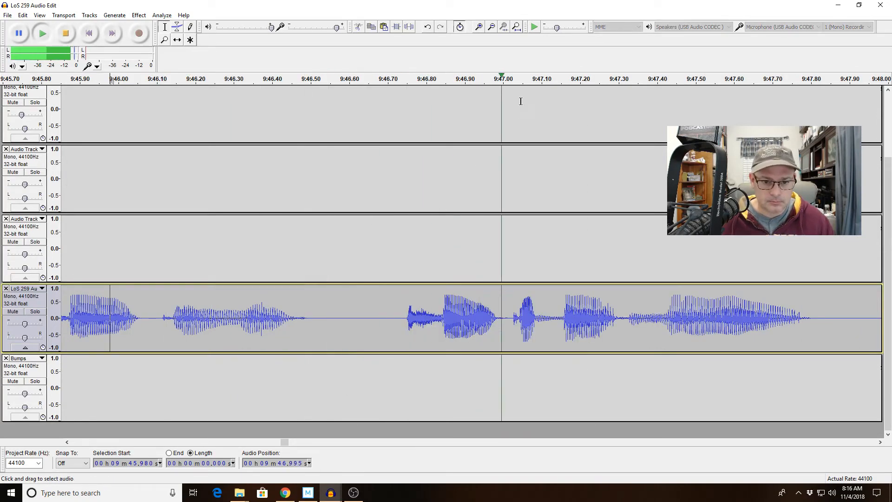
# Listen onward past the cut, and replay the LoS 259 Audio track from about 10:12.6.
pyautogui.click(492, 27)
pyautogui.click(491, 27)
pyautogui.click(491, 27)
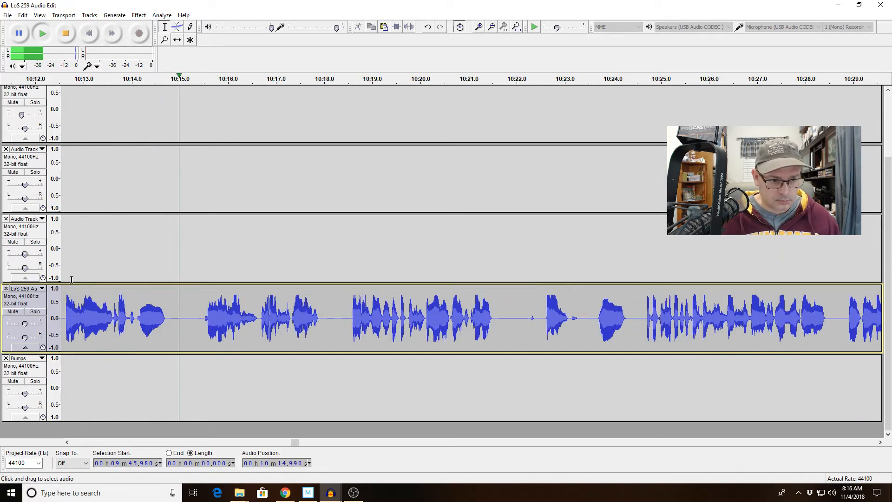
pyautogui.moveTo(128, 334); pyautogui.dragTo(77, 334)
pyautogui.hscroll(-3, 62, 335)
pyautogui.click(135, 322)
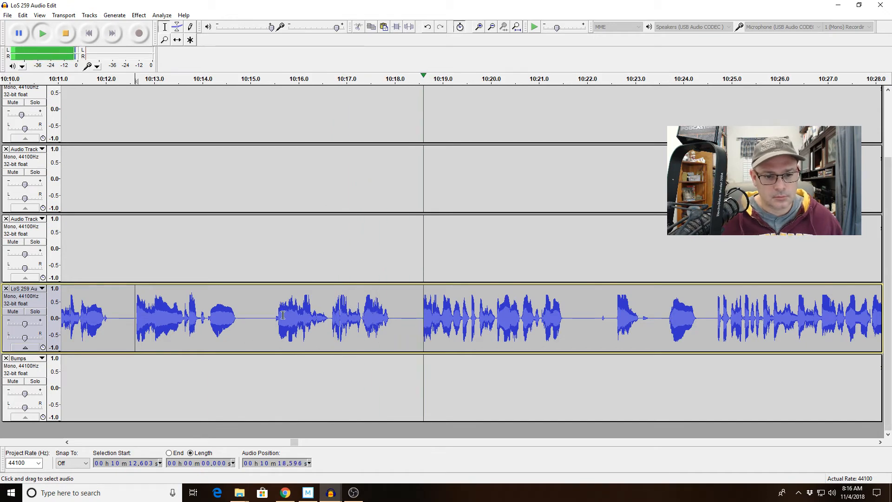
# Delete the repeated speech from about 10:16.01 to 10:16.77 and play the join from about 10:15.47.
pyautogui.moveTo(284, 320); pyautogui.dragTo(368, 316)
pyautogui.press('space')
pyautogui.click(504, 28)
pyautogui.press('space')
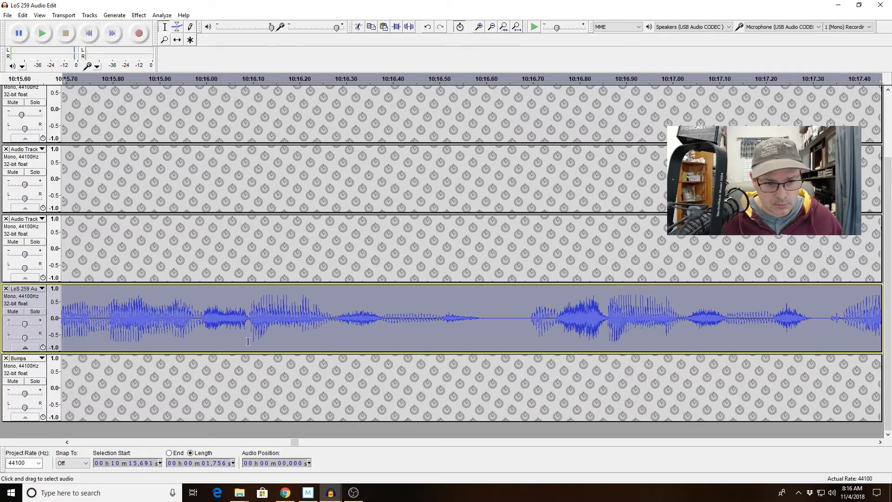
pyautogui.moveTo(211, 318); pyautogui.dragTo(565, 324)
pyautogui.press('Delete')
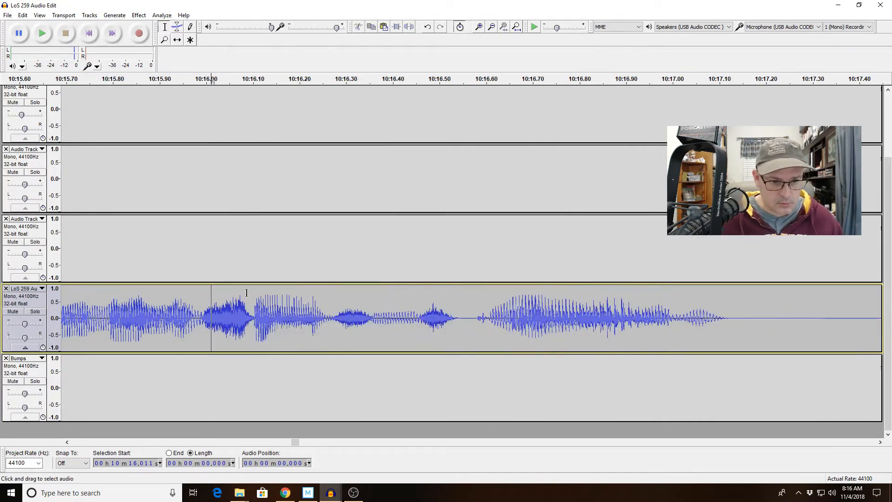
pyautogui.moveTo(234, 320); pyautogui.dragTo(34, 320)
pyautogui.click(72, 319)
pyautogui.press('space')
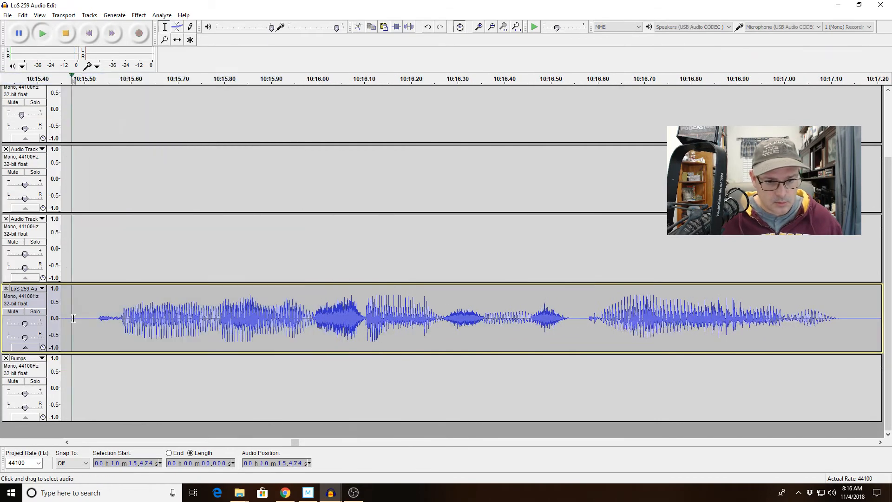
# Examine and audition the roughly 1.13-second passage starting at about 10:17.67.
pyautogui.click(491, 27)
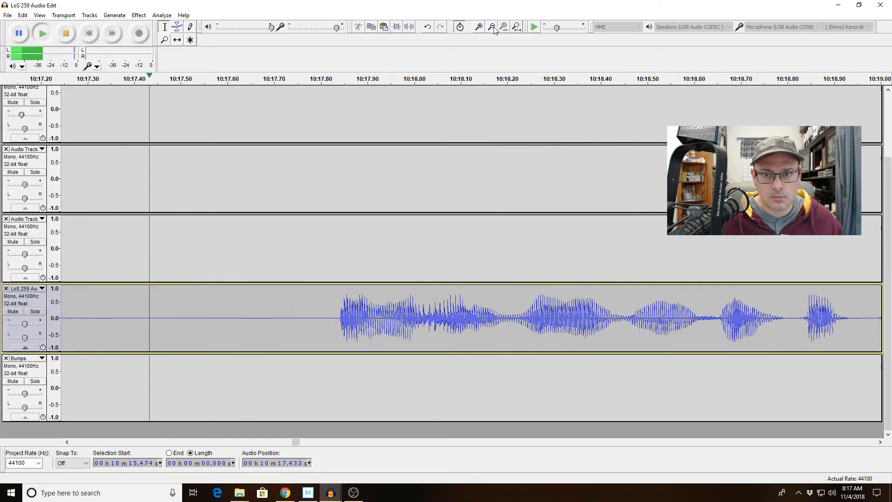
pyautogui.click(491, 26)
pyautogui.click(491, 27)
pyautogui.click(492, 26)
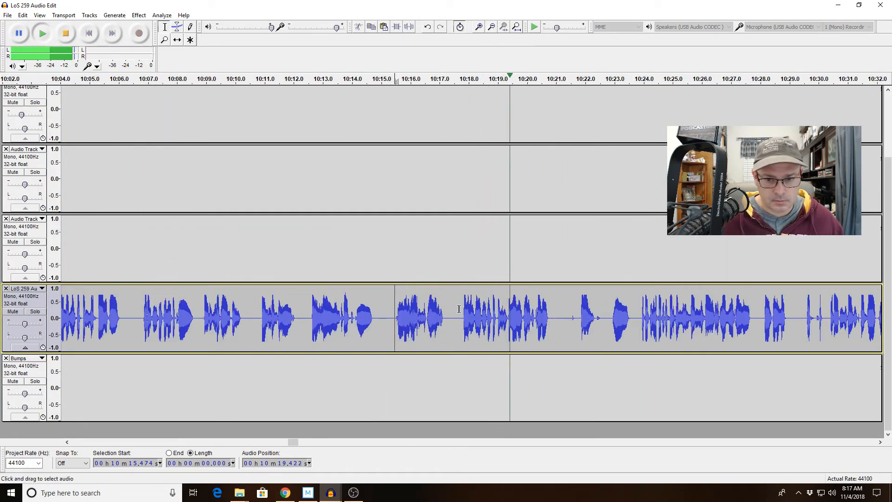
pyautogui.moveTo(460, 317); pyautogui.dragTo(492, 317)
pyautogui.press('space')
pyautogui.click(504, 26)
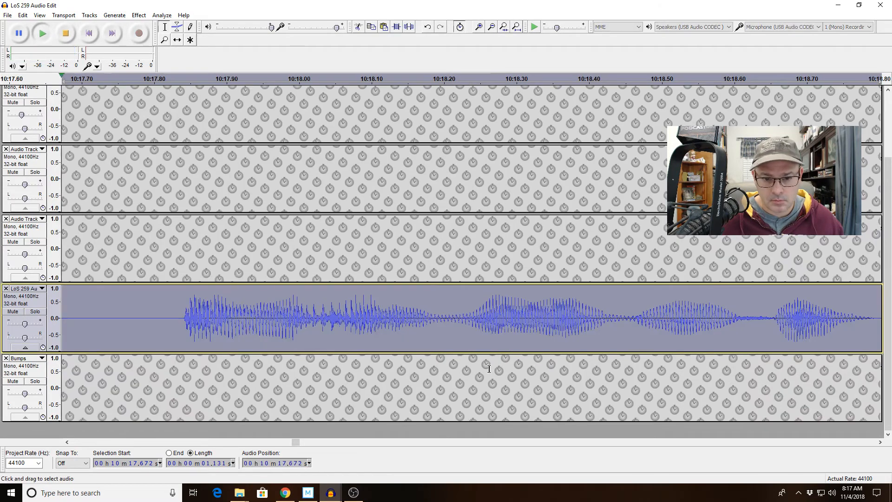
pyautogui.press('space')
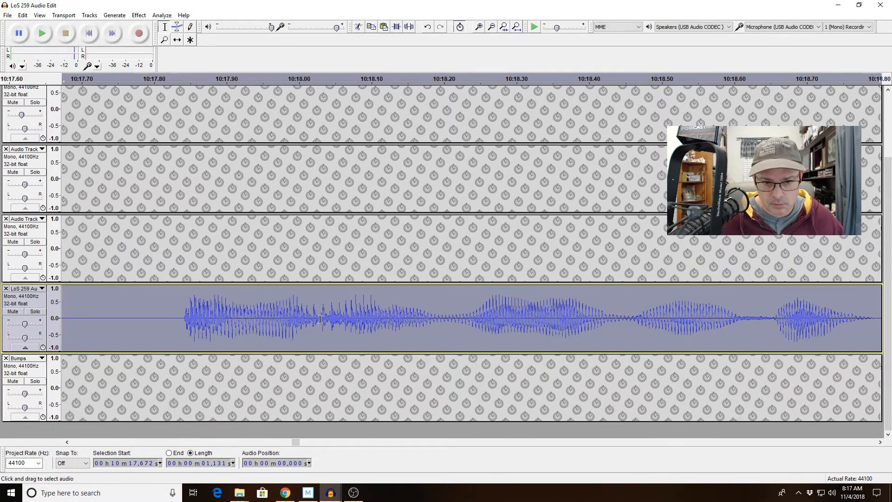
# Try deleting the roughly 0.2-second speech fragment starting at about 10:17.83.
pyautogui.moveTo(320, 319); pyautogui.dragTo(179, 330)
pyautogui.press('Delete')
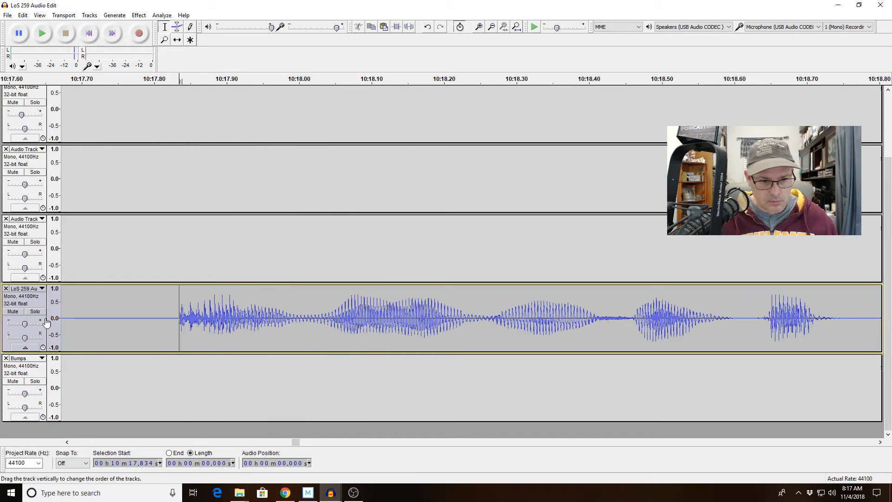
pyautogui.press('Home')
pyautogui.hotkey('ctrl', 'a')
pyautogui.hotkey('ctrl', 'z')
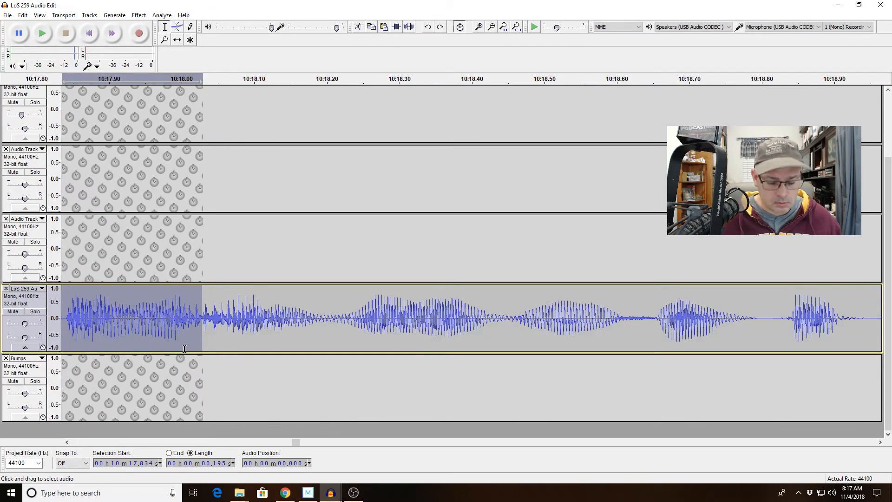
# Remove the short speech fragment starting at about 10:17.83 and play the result from about 10:16.56.
pyautogui.click(190, 341)
pyautogui.moveTo(190, 341); pyautogui.dragTo(15, 306)
pyautogui.click(494, 28)
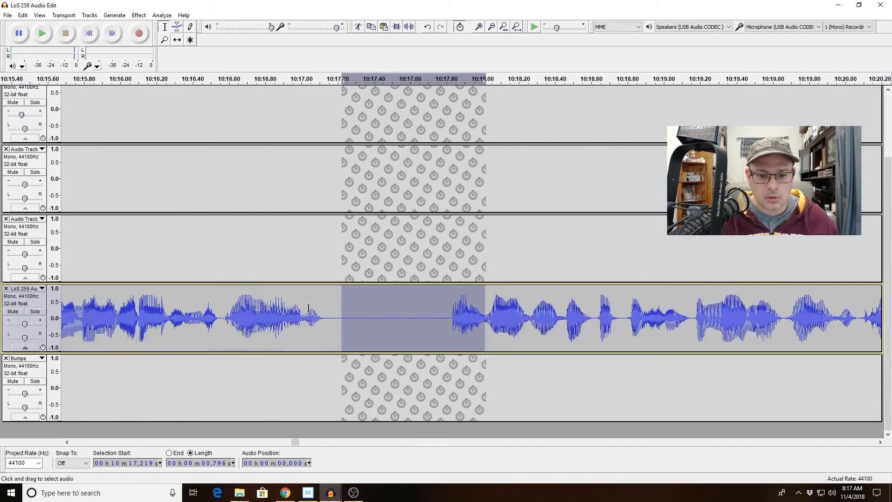
pyautogui.click(220, 307)
pyautogui.press('space')
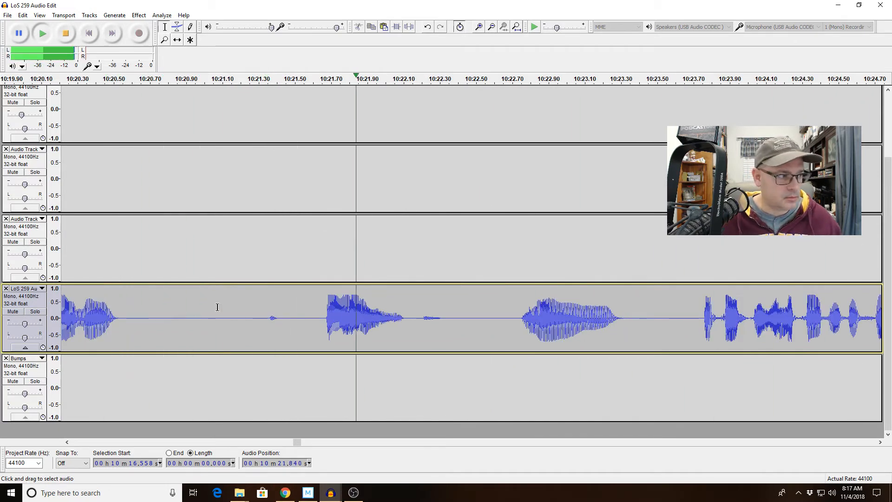
# Delete the faint noise in the pause, about 0.21 seconds from 10:21.32, and resume playback from about 10:20.32.
pyautogui.press('space')
pyautogui.moveTo(263, 313); pyautogui.dragTo(301, 313)
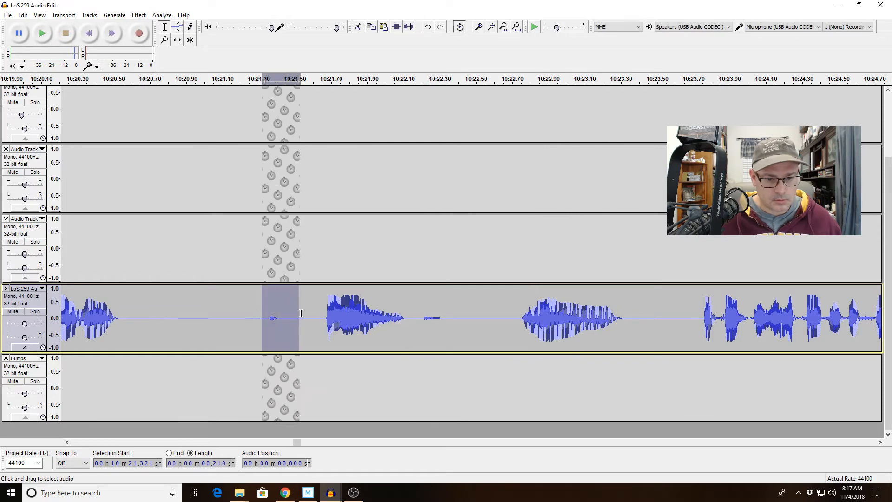
pyautogui.press('Delete')
pyautogui.click(81, 313)
pyautogui.press('space')
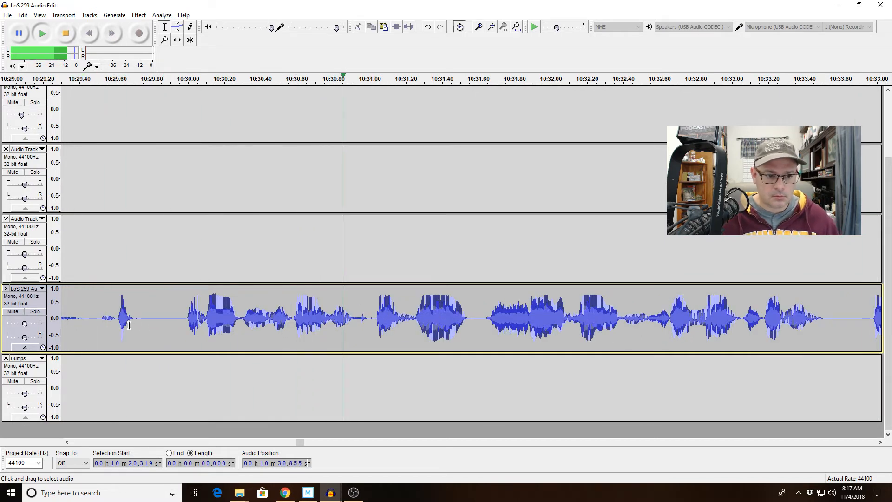
# Delete the stray sound and surrounding pause around 10:29.6, and resume playback from about 10:28.14.
pyautogui.press('space')
pyautogui.moveTo(102, 321); pyautogui.dragTo(56, 321)
pyautogui.moveTo(259, 319); pyautogui.dragTo(401, 321)
pyautogui.press('Delete')
pyautogui.click(74, 298)
pyautogui.press('space')
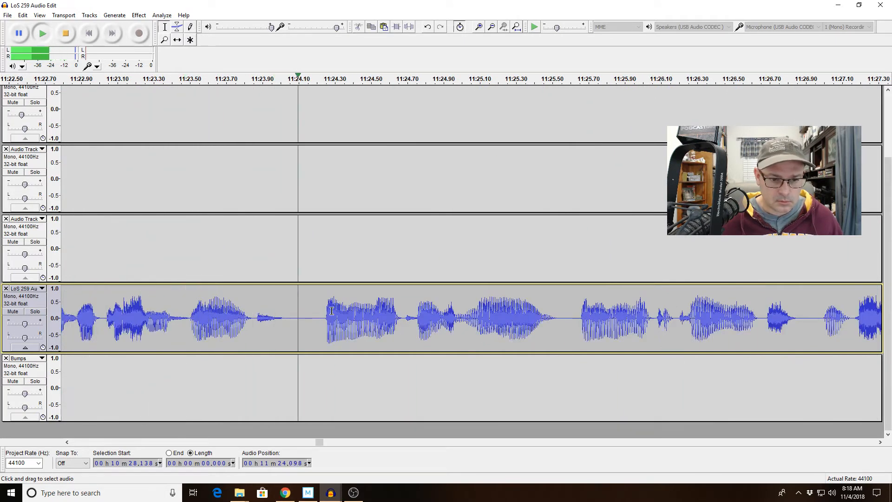
# Replay the speech from about 11:28.19, and audition it again from about 11:26.0 to check the long pause.
pyautogui.click(286, 309)
pyautogui.click(215, 322)
pyautogui.press('space')
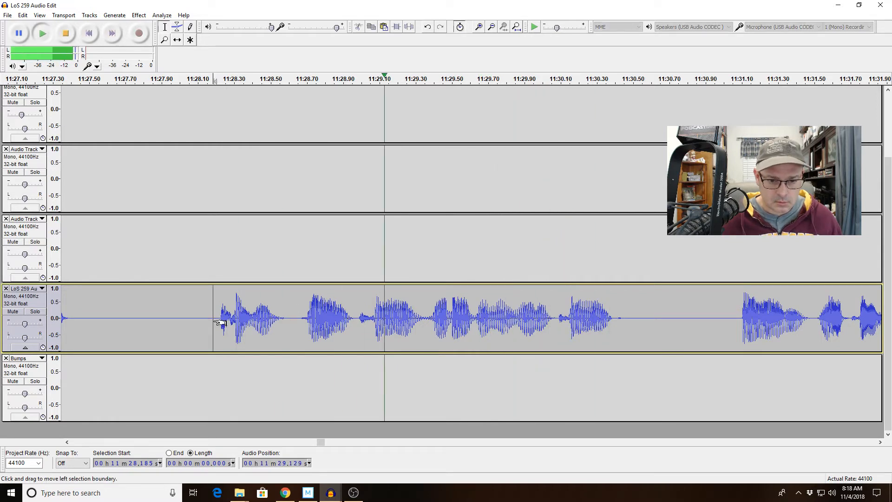
pyautogui.moveTo(235, 322); pyautogui.dragTo(59, 323)
pyautogui.click(69, 323)
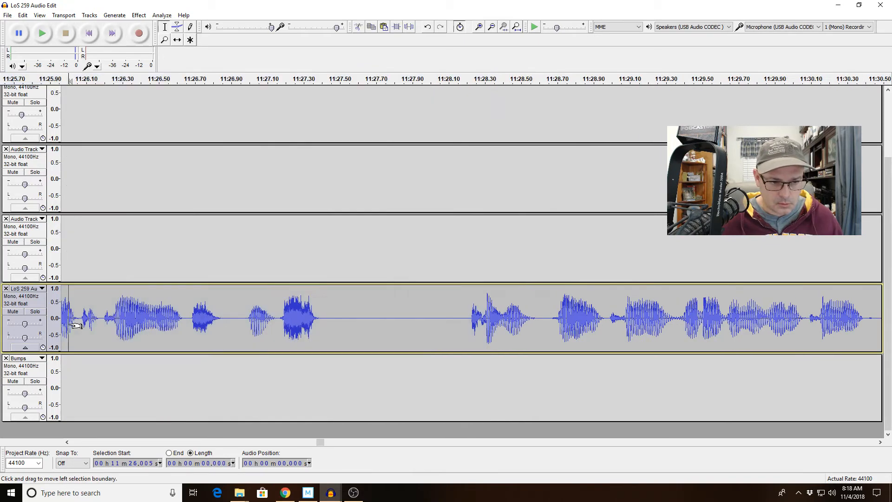
pyautogui.press('space')
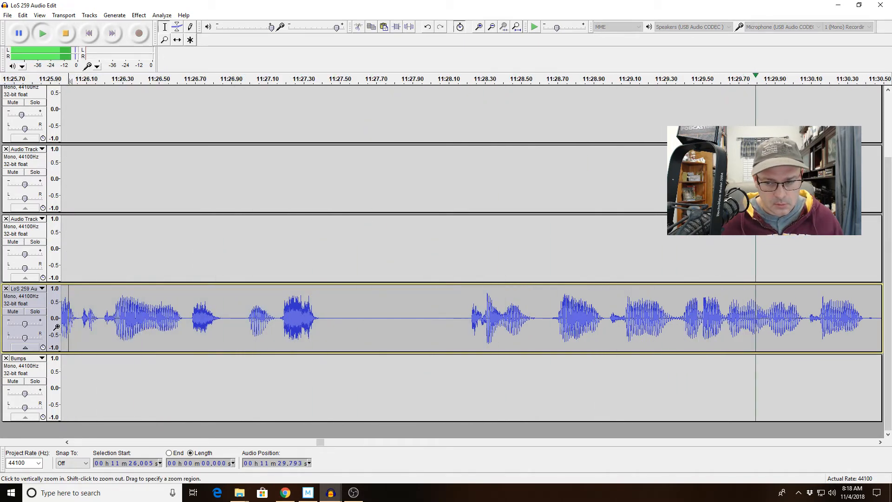
# Delete the 0.477-second speech fragment starting at about 11:26.94, and resume playback from about 11:26.07.
pyautogui.press('space')
pyautogui.press('space')
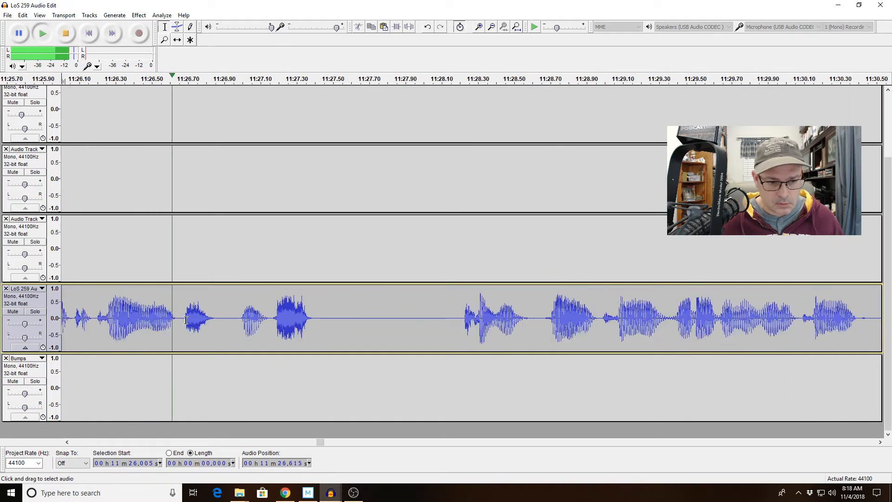
pyautogui.press('space')
pyautogui.moveTo(231, 323); pyautogui.dragTo(314, 333)
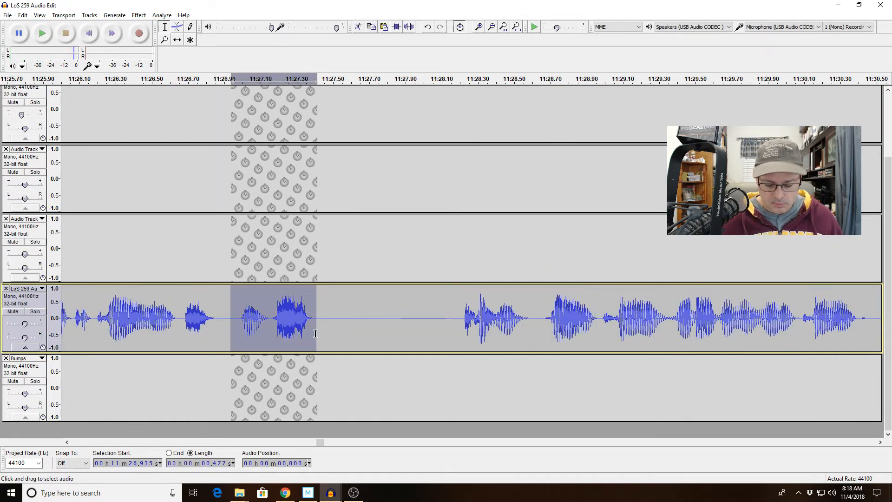
pyautogui.press('Delete')
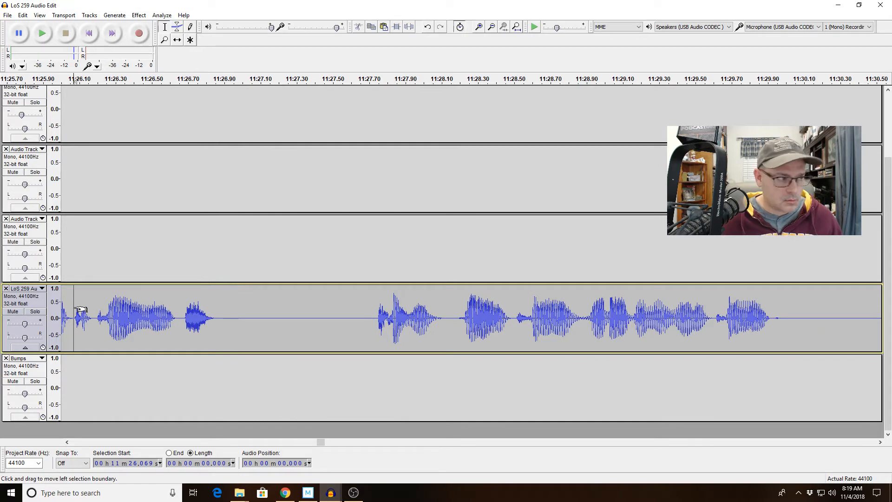
pyautogui.press('space')
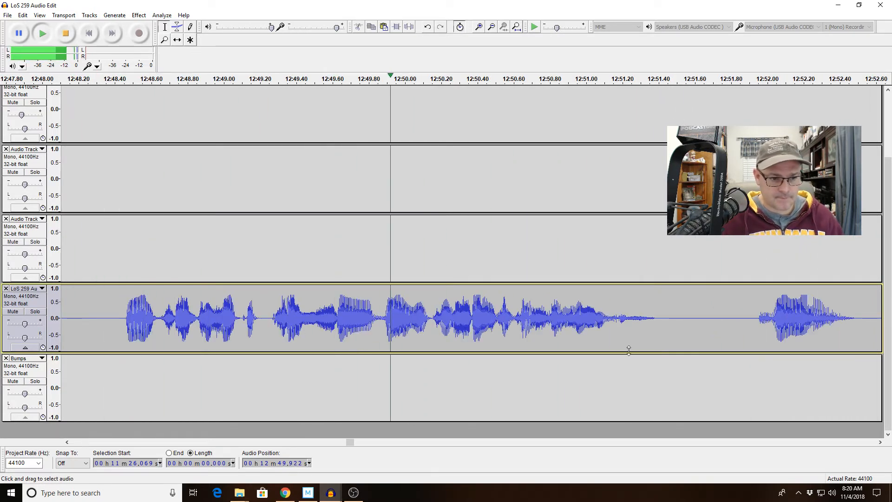
# Go back in the voice track and replay the speech from about 12:45.49.
pyautogui.click(509, 247)
pyautogui.moveTo(318, 351); pyautogui.dragTo(317, 350)
pyautogui.press('space')
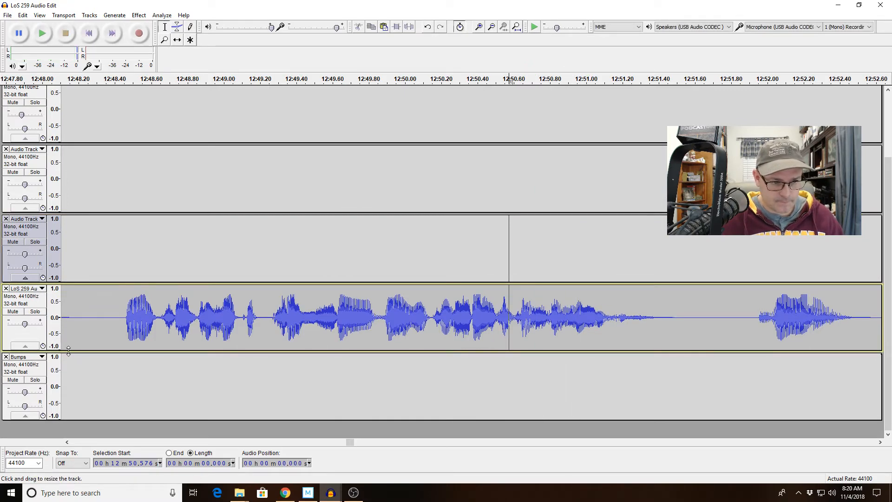
pyautogui.moveTo(69, 350); pyautogui.dragTo(68, 353)
pyautogui.click(185, 442)
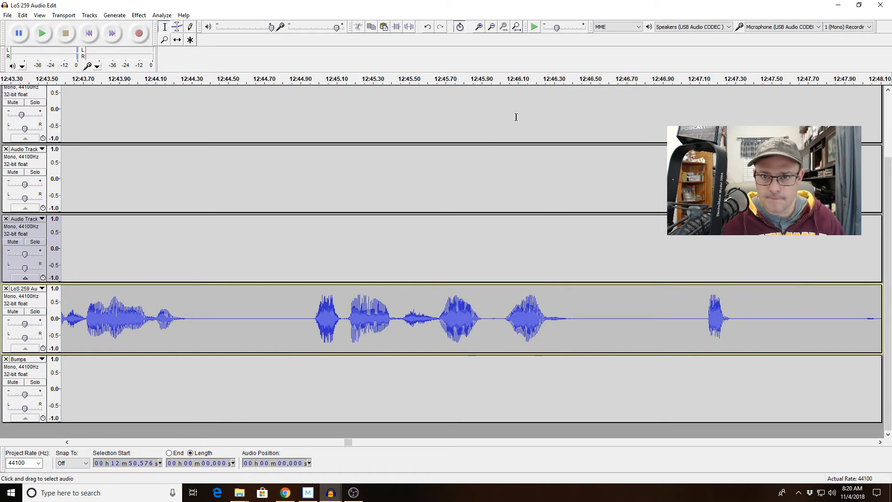
pyautogui.click(496, 29)
pyautogui.click(441, 335)
pyautogui.press('space')
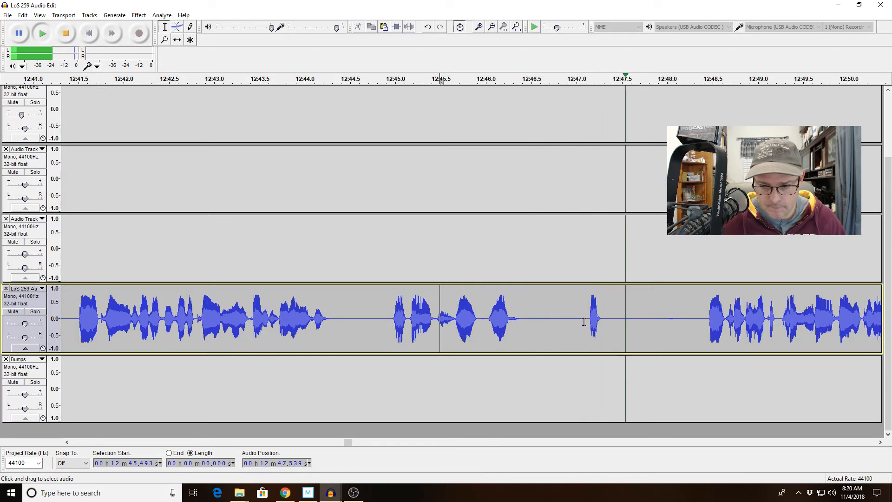
# Delete the short sound and following pause, about 1.32 seconds from 12:47.11, and resume playback from about 12:45.34.
pyautogui.press('space')
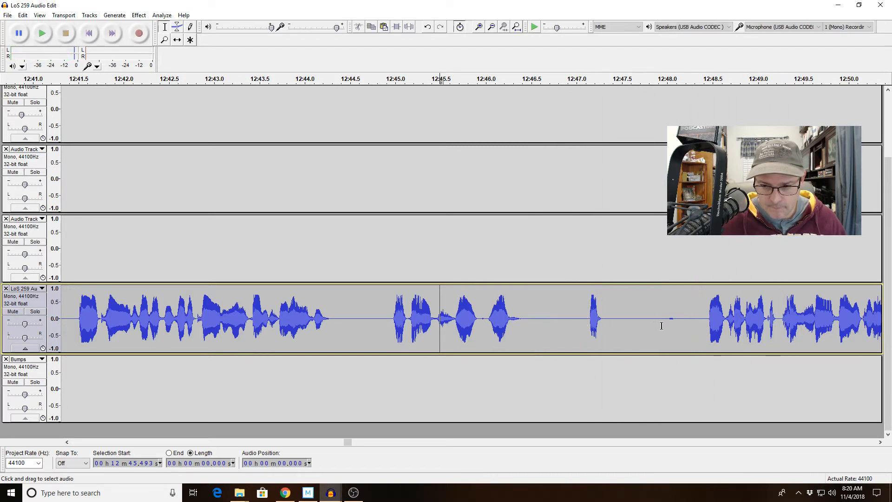
pyautogui.moveTo(705, 322); pyautogui.dragTo(582, 327)
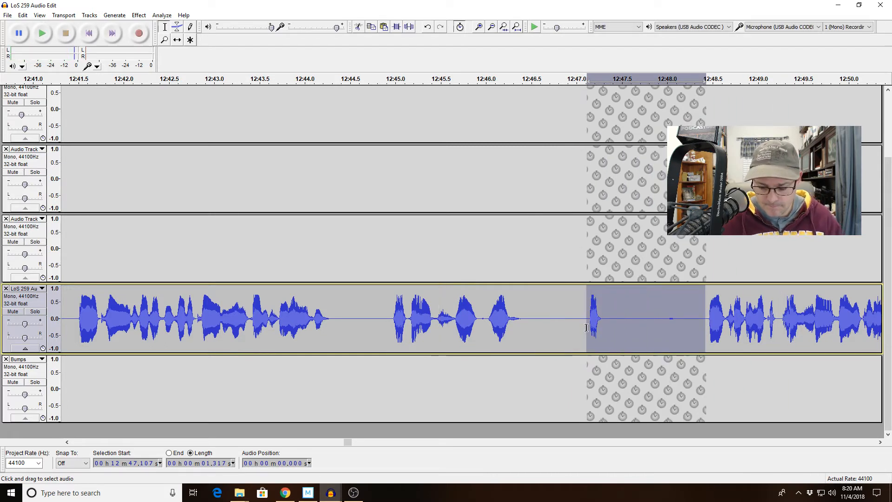
pyautogui.press('Delete')
pyautogui.click(426, 321)
pyautogui.press('space')
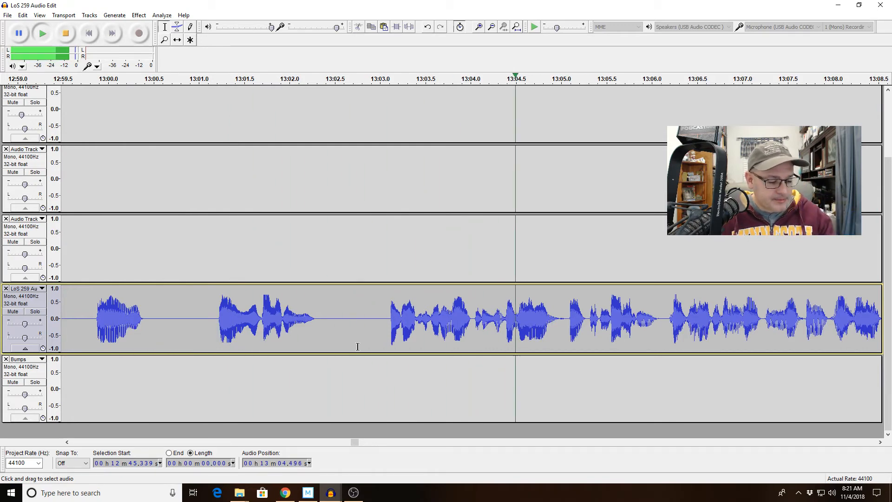
# Replay the speech from about 13:04.24 with the waveform magnified to show individual words.
pyautogui.click(504, 27)
pyautogui.click(480, 27)
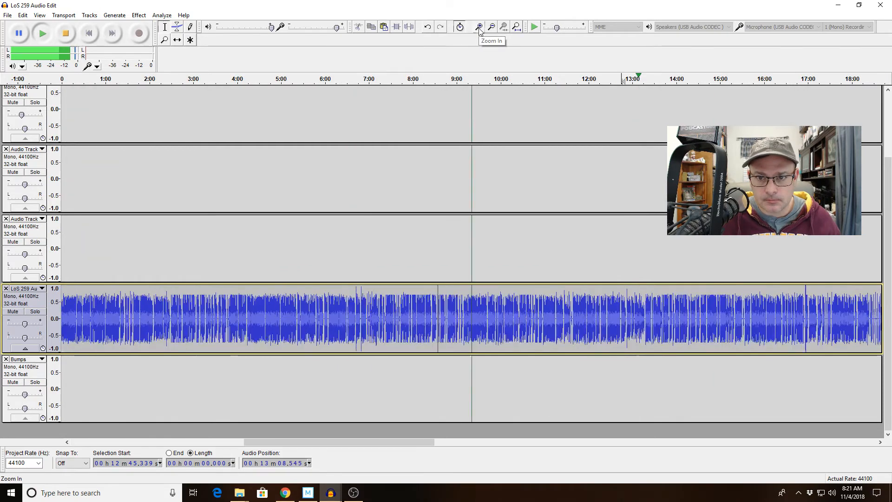
pyautogui.click(479, 27)
pyautogui.click(479, 27)
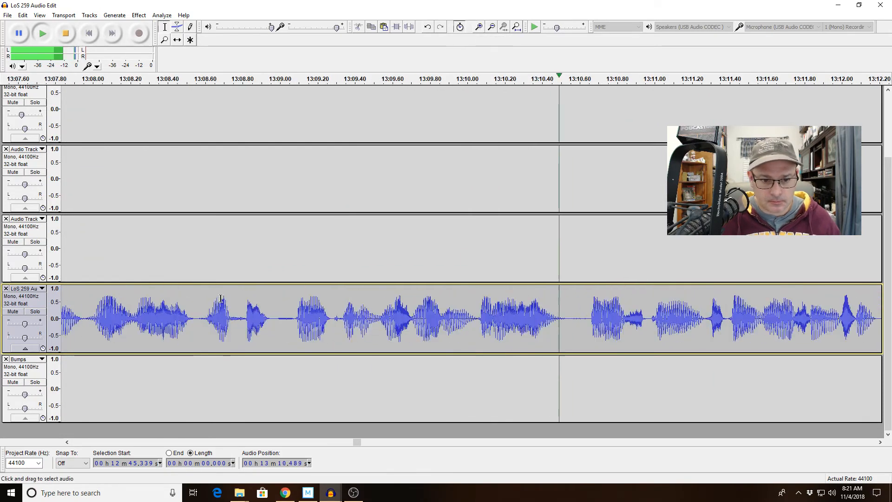
pyautogui.press('space')
pyautogui.click(146, 444)
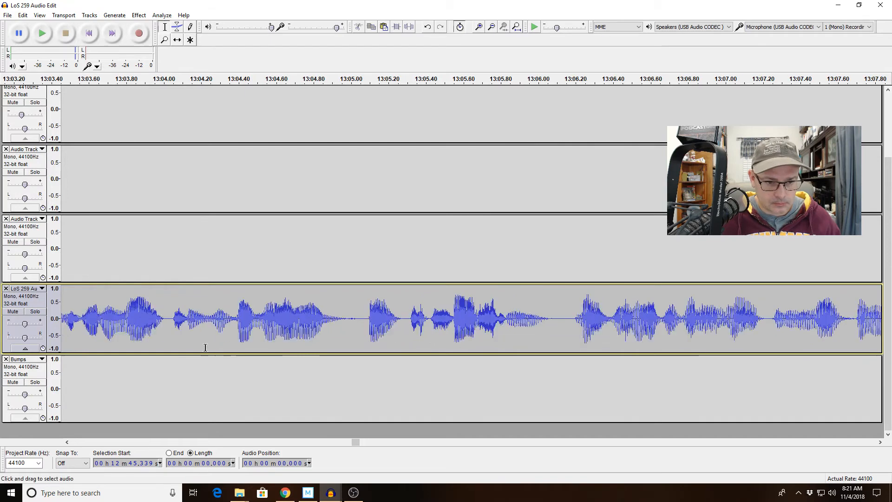
pyautogui.click(208, 339)
pyautogui.press('space')
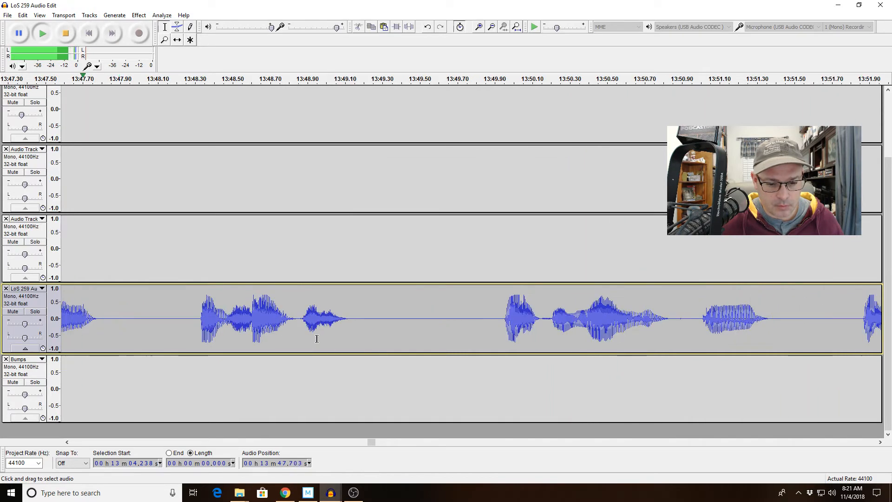
# Mark the speech around 13:48 and replay the track from about 13:46.74.
pyautogui.click(287, 301)
pyautogui.press('space')
pyautogui.click(358, 318)
pyautogui.moveTo(358, 318); pyautogui.dragTo(70, 320)
pyautogui.click(98, 321)
pyautogui.press('space')
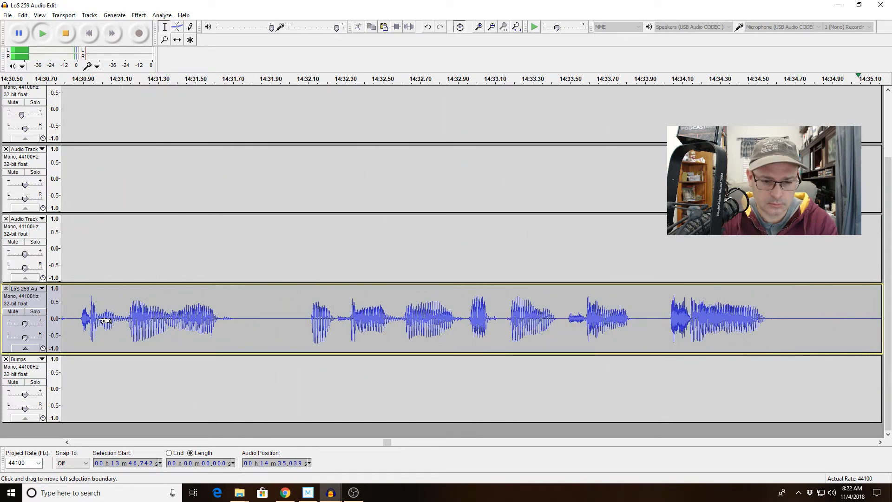
# Delete the 0.65-second word starting at about 14:33.97, and resume playback from about 14:32.28.
pyautogui.click(132, 316)
pyautogui.press('space')
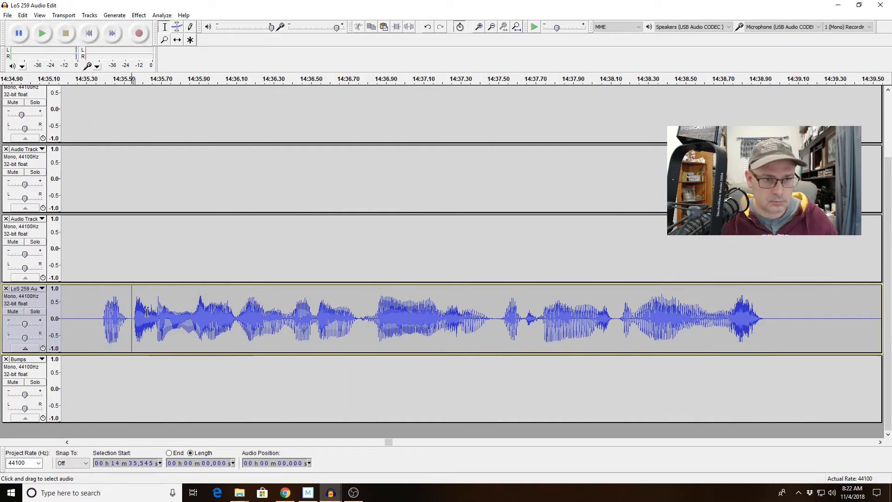
pyautogui.click(491, 27)
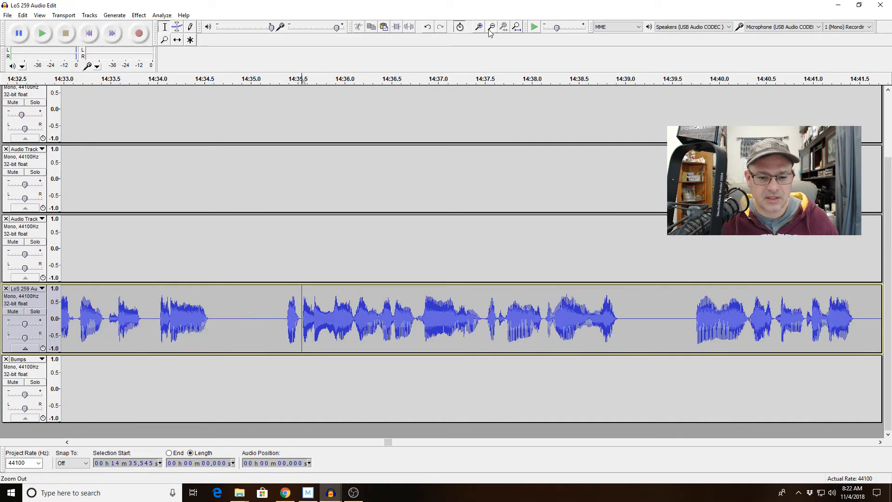
pyautogui.moveTo(154, 329); pyautogui.dragTo(214, 338)
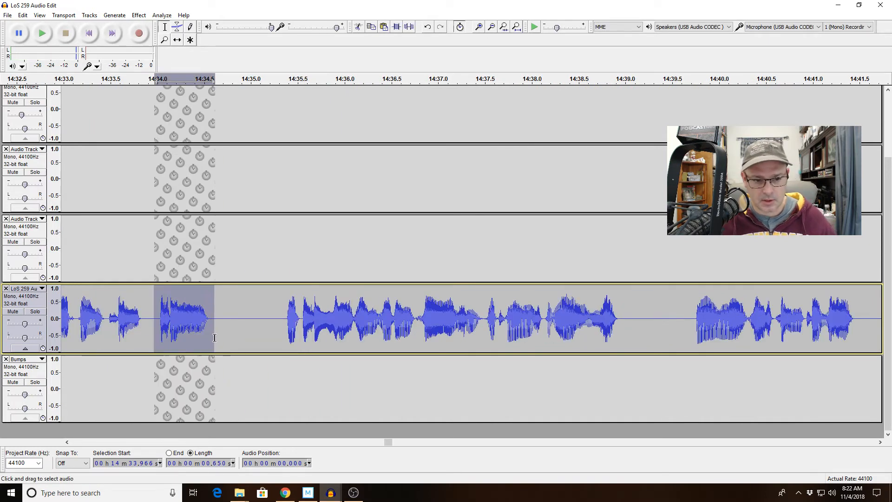
pyautogui.press('Delete')
pyautogui.moveTo(121, 318); pyautogui.dragTo(59, 320)
pyautogui.click(121, 322)
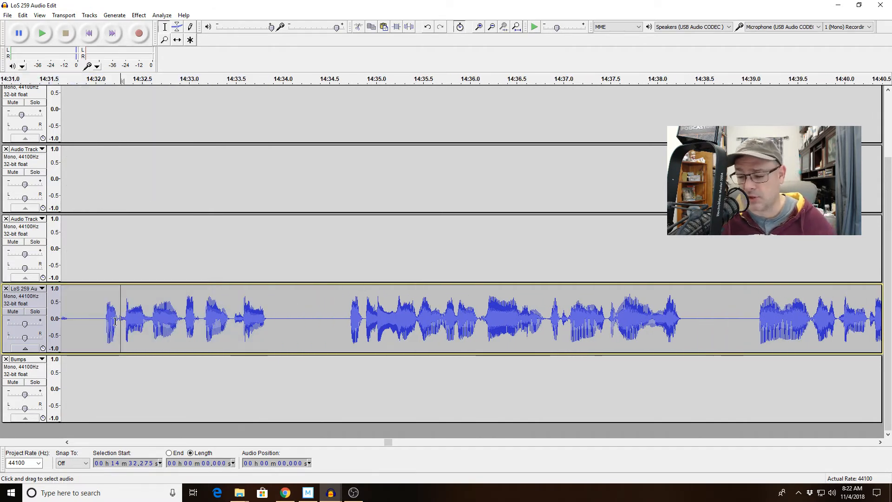
pyautogui.press('space')
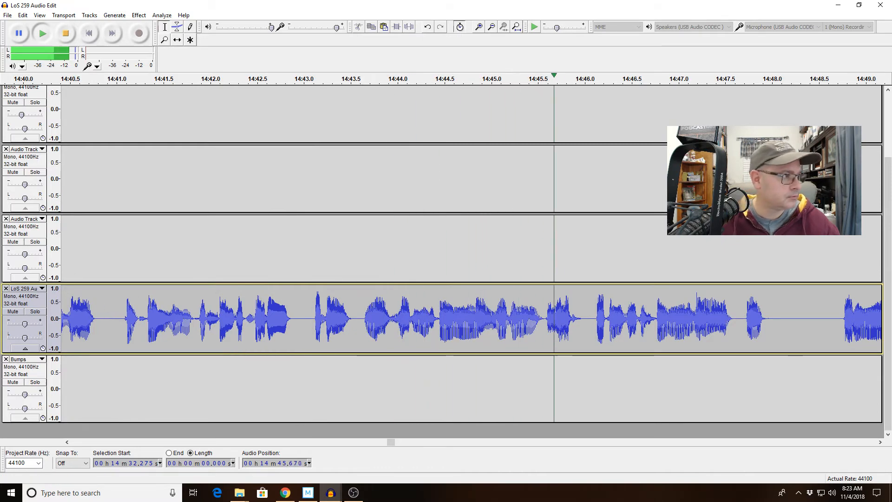
# Cut the repeated speech starting at about 15:17.63 and play the result from about 15:16.85.
pyautogui.hotkey('alt', 'Tab')
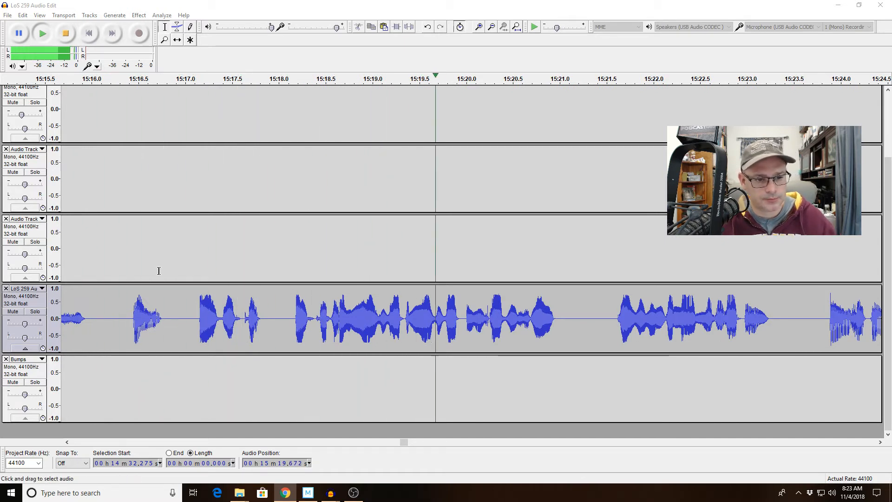
pyautogui.click(188, 321)
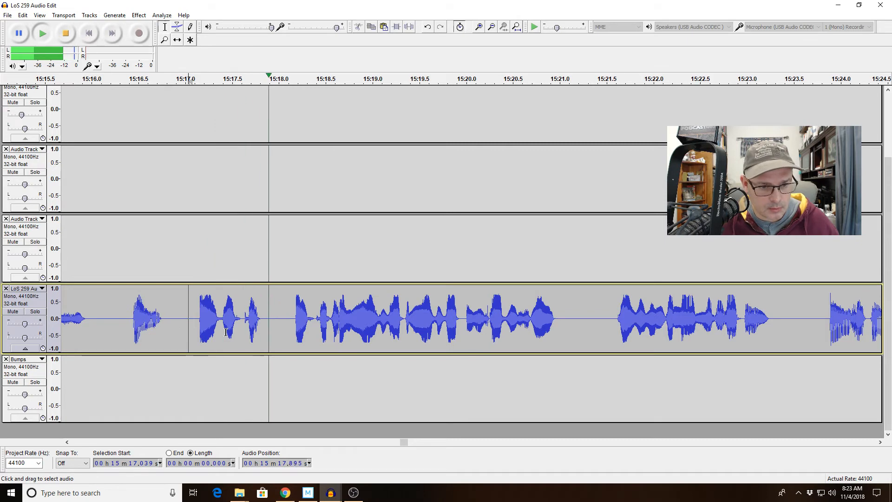
pyautogui.moveTo(225, 333); pyautogui.dragTo(391, 334)
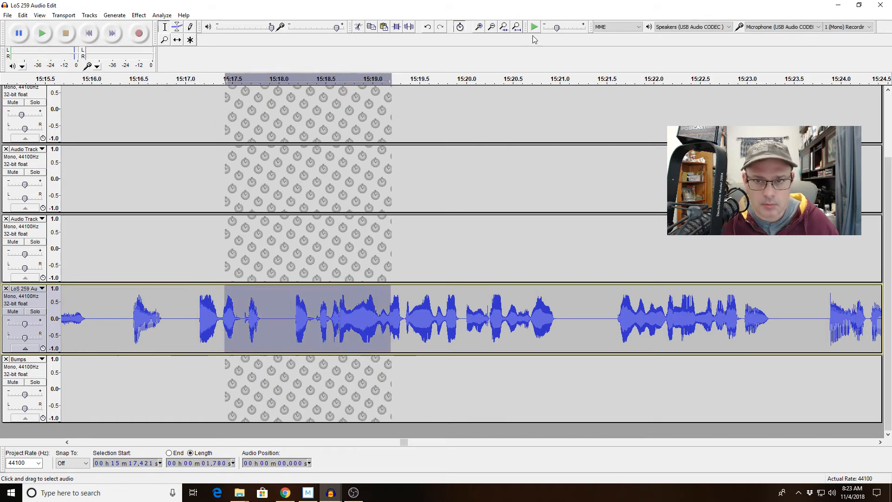
pyautogui.click(504, 26)
pyautogui.moveTo(158, 320); pyautogui.dragTo(506, 321)
pyautogui.press('Delete')
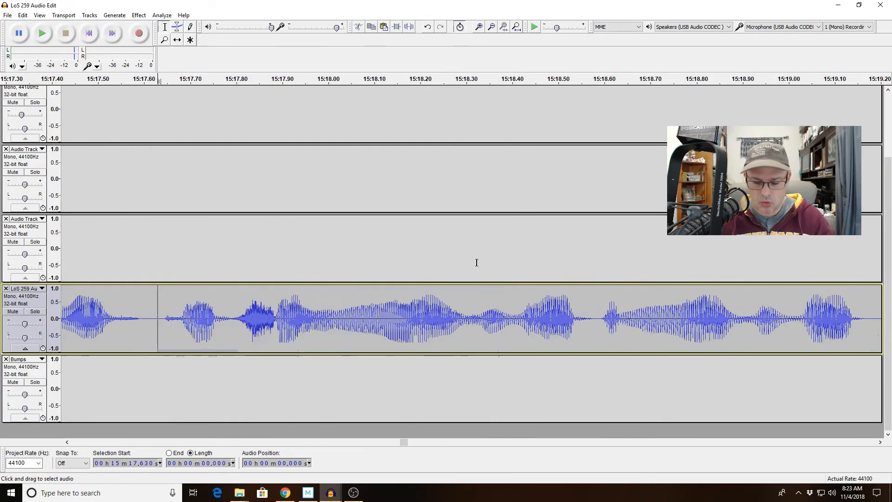
pyautogui.doubleClick(492, 28)
pyautogui.click(303, 324)
pyautogui.press('space')
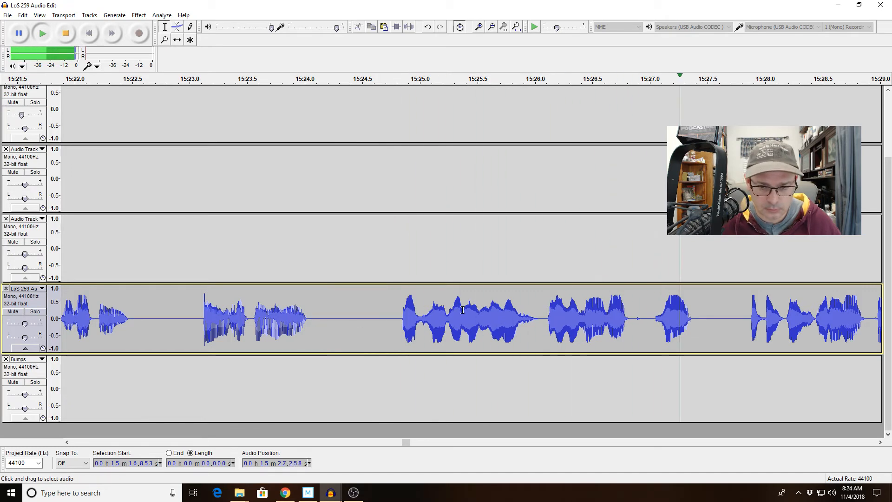
# Replay the speech from about 15:25.21 and mark the 0.85-second phrase starting at about 15:26.09.
pyautogui.click(445, 321)
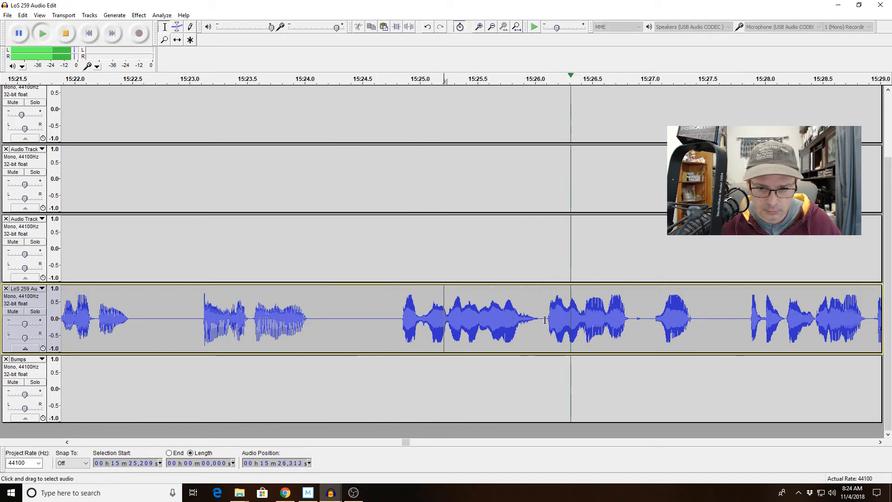
pyautogui.moveTo(545, 322); pyautogui.dragTo(642, 332)
pyautogui.press('space')
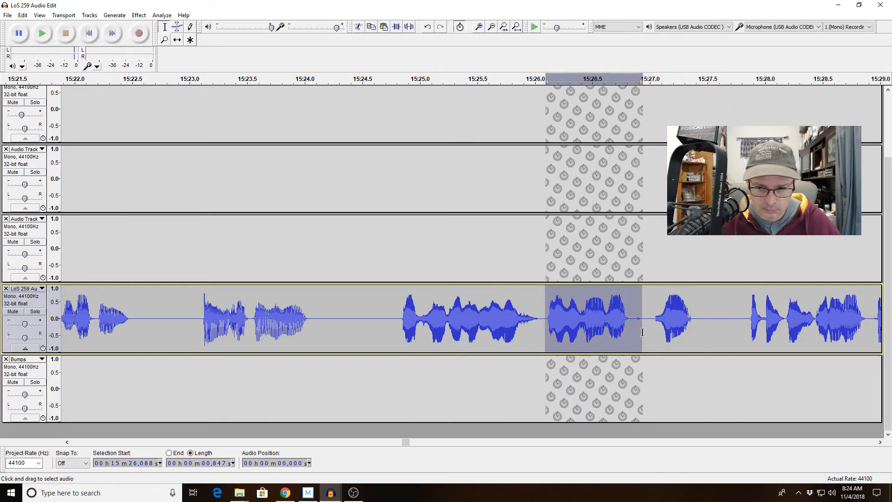
pyautogui.click(605, 331)
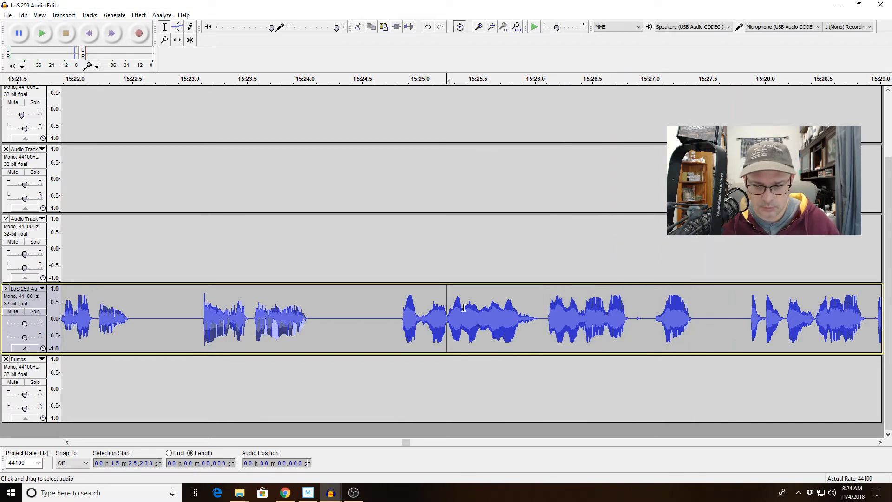
# Magnify and audition 1.64 seconds from about 15:25.23, including the short stretches at about 15:25.90 and 15:26.38.
pyautogui.moveTo(446, 309); pyautogui.dragTo(636, 311)
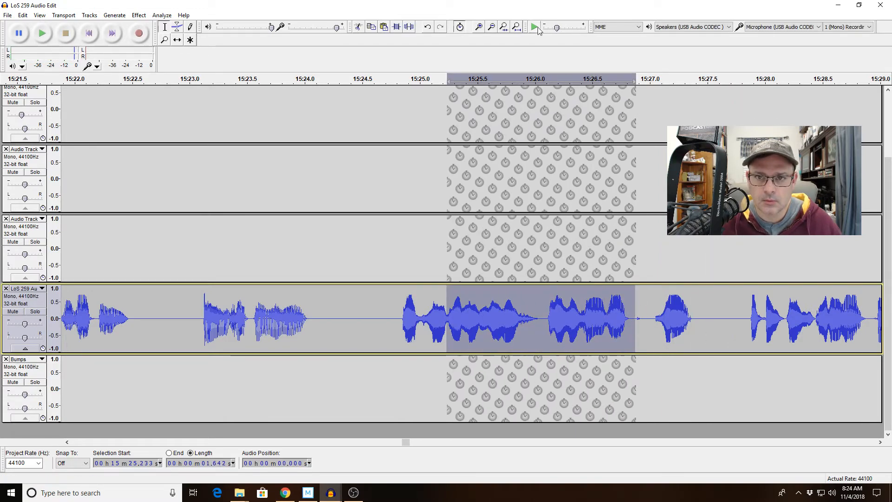
pyautogui.click(500, 28)
pyautogui.press('space')
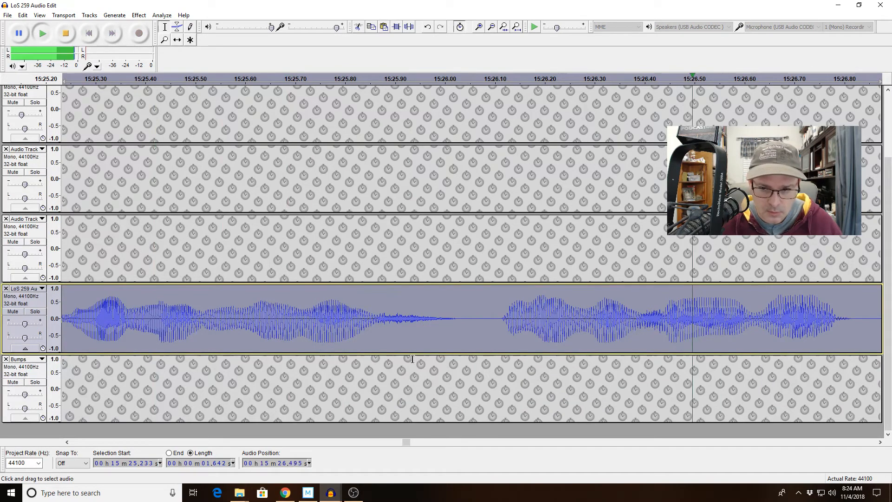
pyautogui.moveTo(392, 316); pyautogui.dragTo(442, 317)
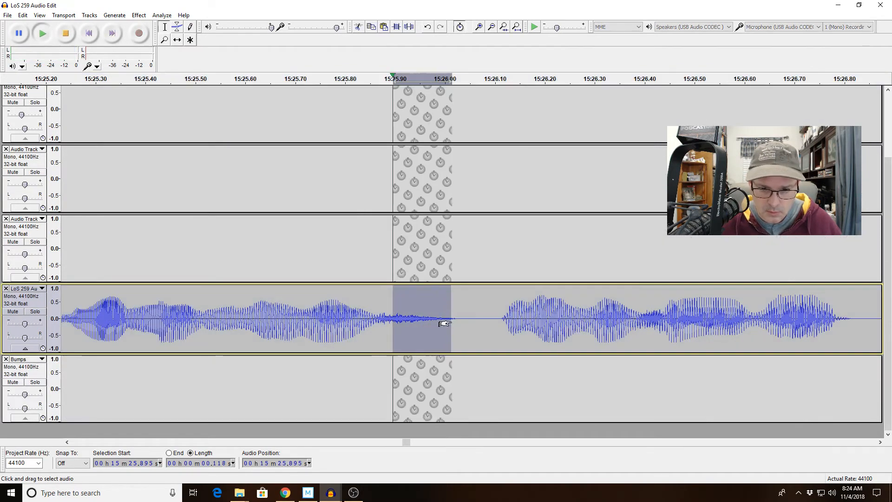
pyautogui.press('space')
pyautogui.moveTo(634, 318); pyautogui.dragTo(663, 320)
pyautogui.press('space')
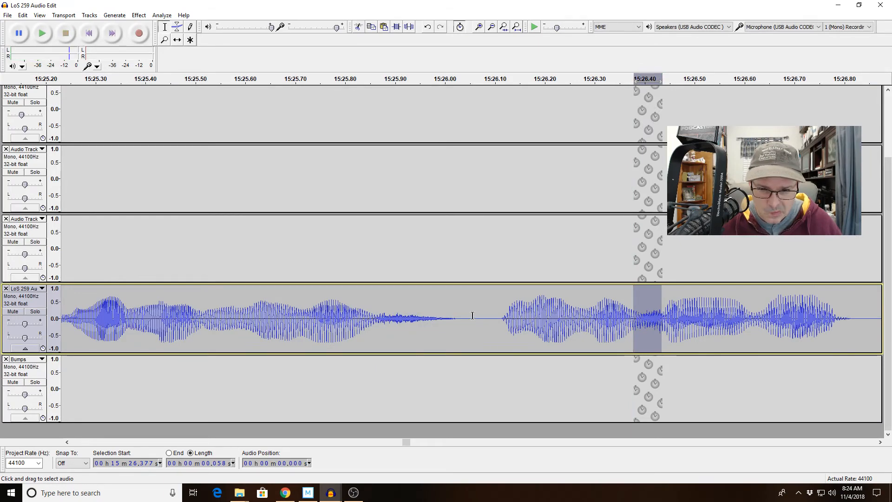
# Try cutting the 0.498-second stretch starting at about 15:25.91 from the voice track.
pyautogui.click(450, 318)
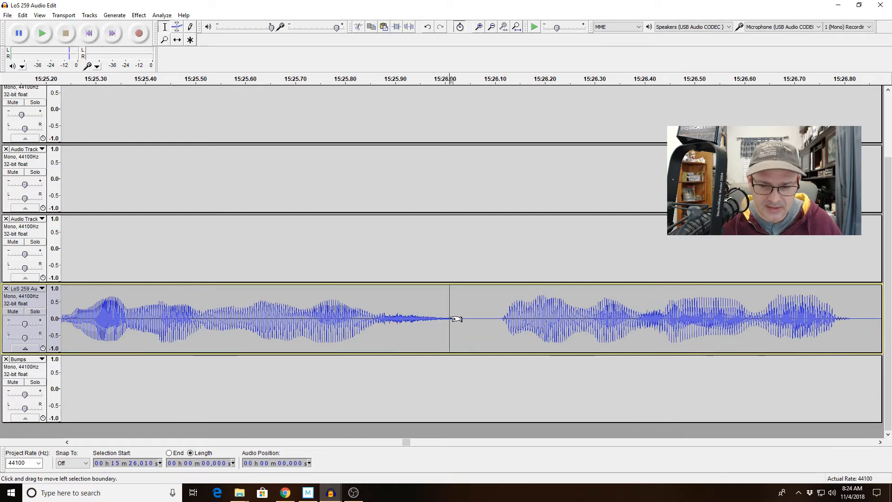
pyautogui.click(397, 319)
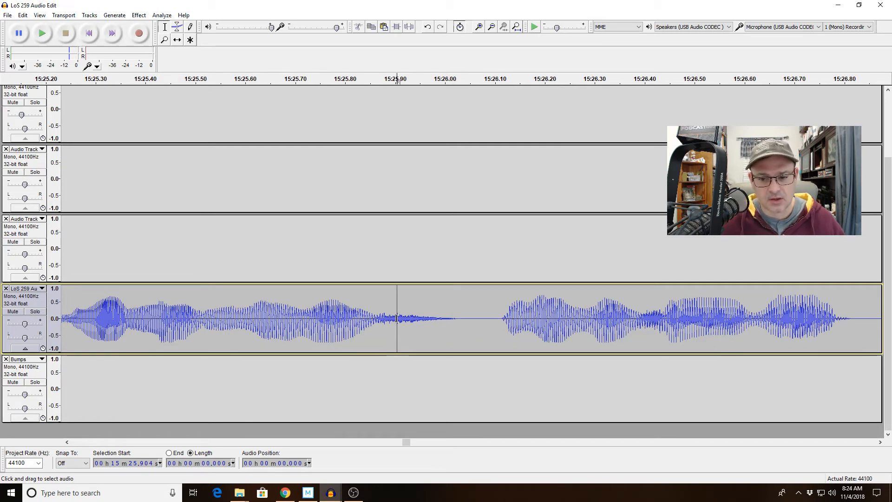
pyautogui.click(336, 328)
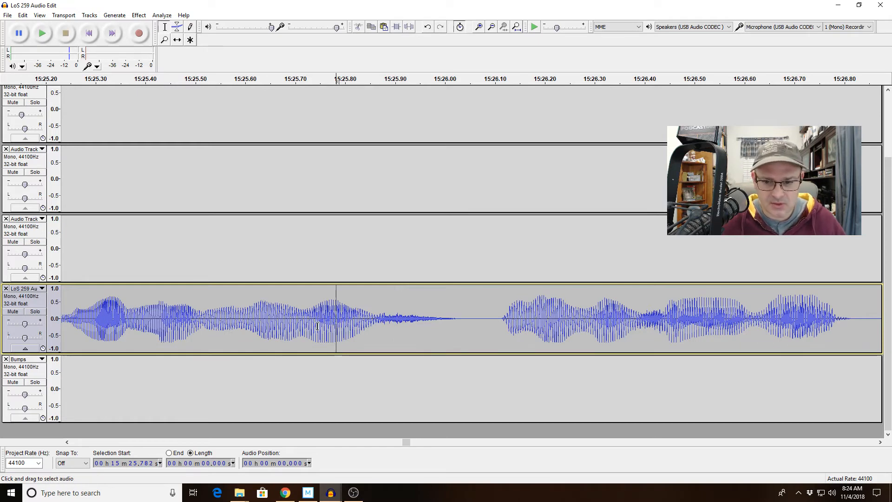
pyautogui.moveTo(400, 319); pyautogui.dragTo(647, 337)
pyautogui.press('Delete')
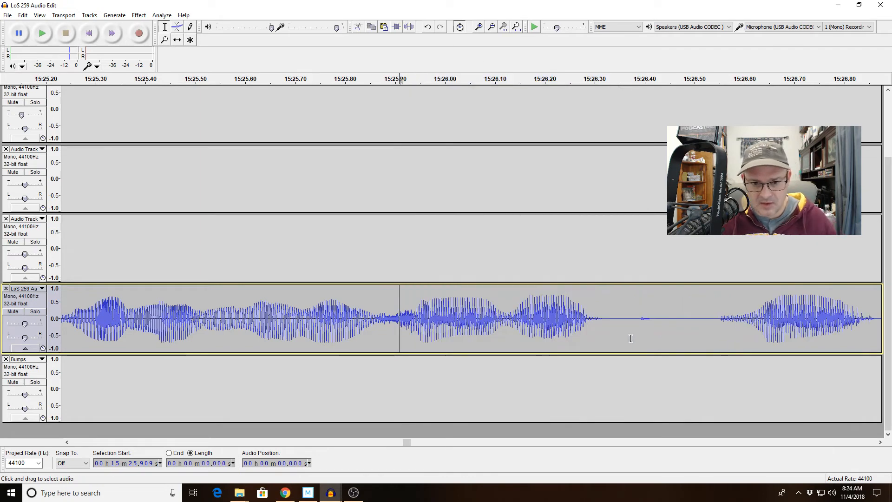
# Audition the edit from about 15:25.08 and again from about 15:24.82, and undo the 0.498-second cut.
pyautogui.click(491, 27)
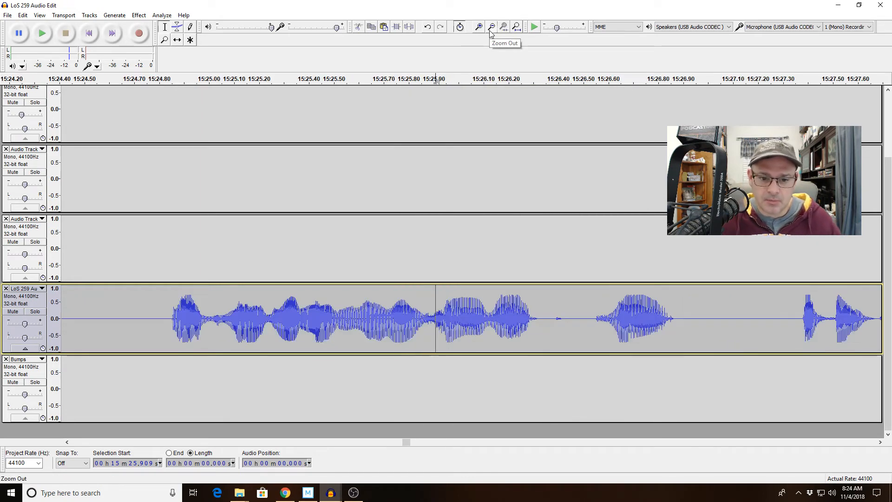
pyautogui.click(491, 27)
pyautogui.click(350, 321)
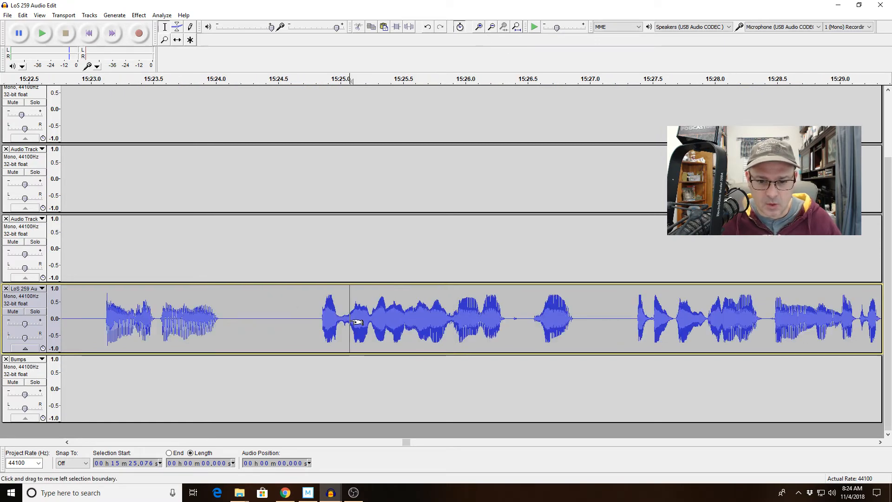
pyautogui.press('space')
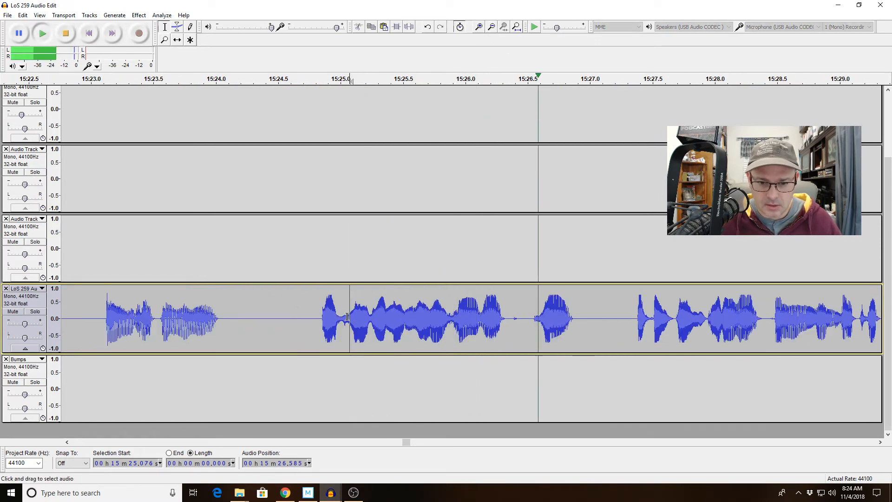
pyautogui.press('space')
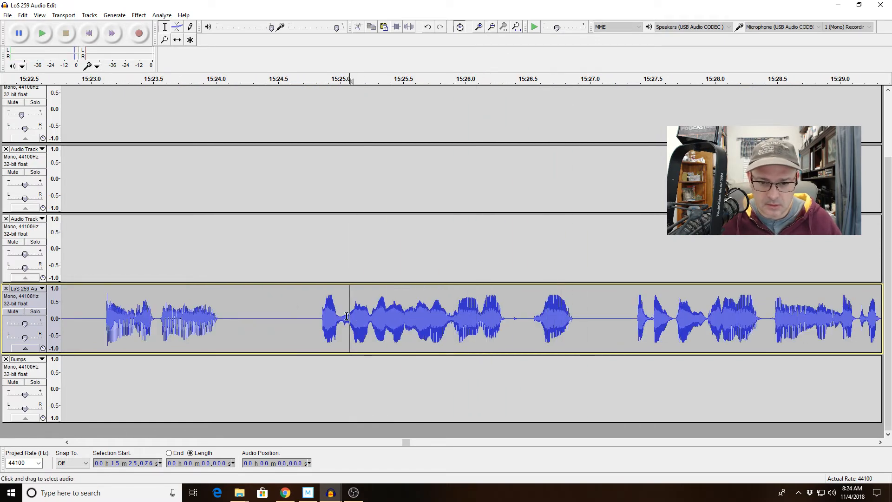
pyautogui.click(319, 318)
pyautogui.press('space')
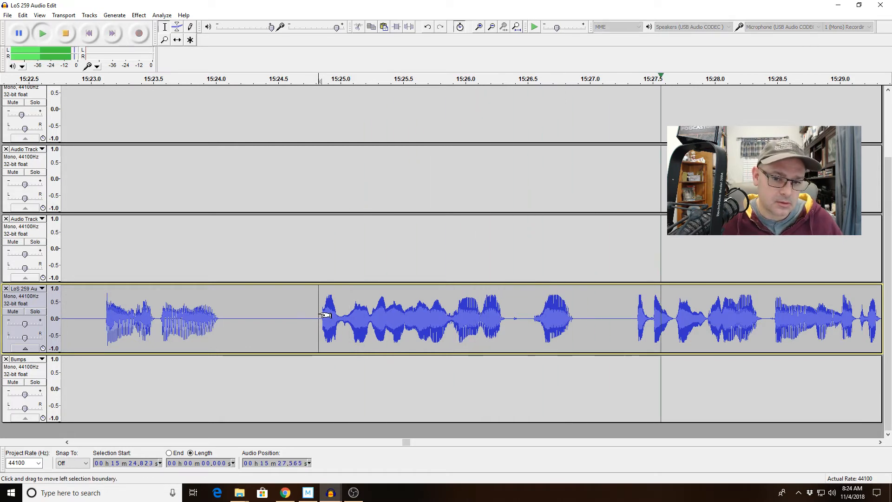
pyautogui.press('space')
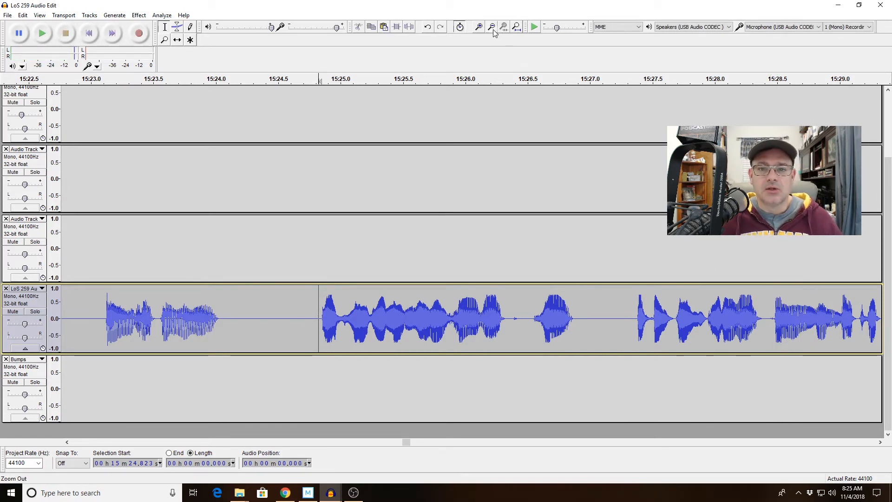
pyautogui.hotkey('ctrl', 'z')
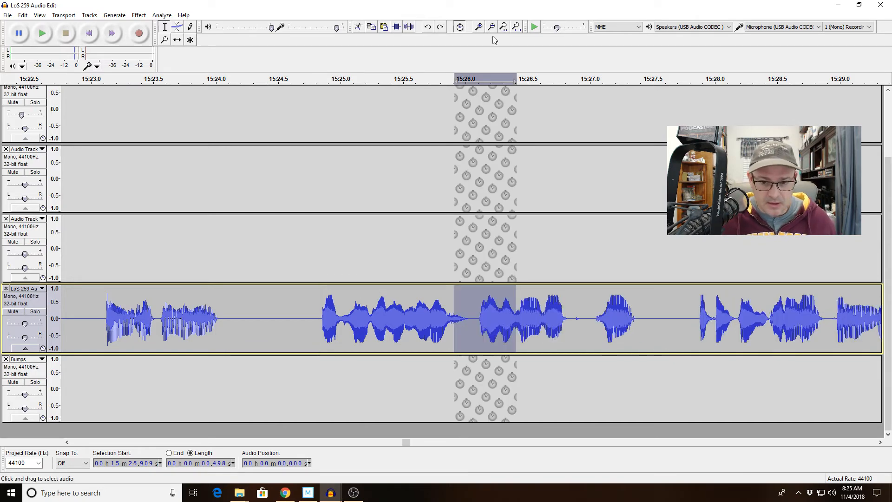
# Try deleting a narrower 0.471-second stretch starting at about 15:25.93, and undo that deletion.
pyautogui.click(503, 29)
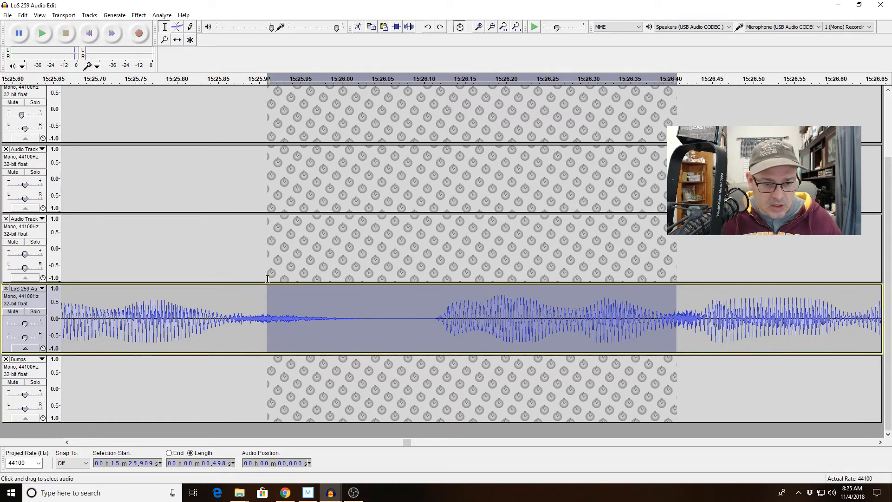
pyautogui.moveTo(270, 290); pyautogui.dragTo(292, 290)
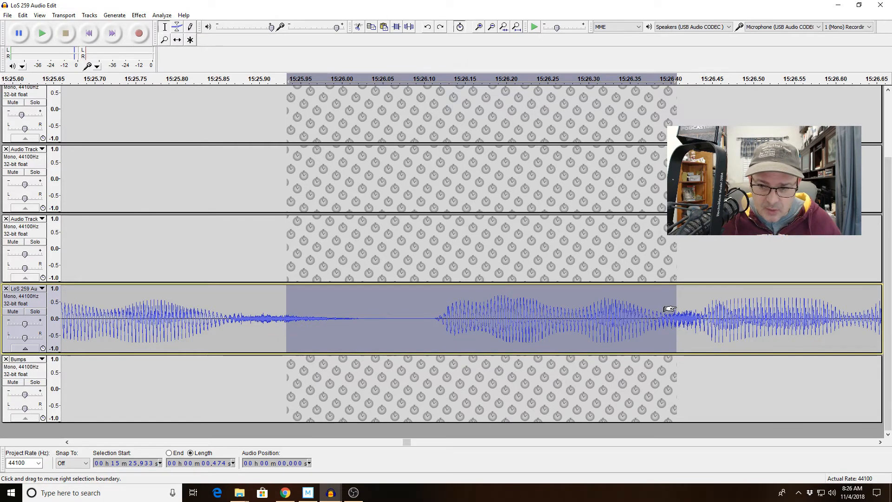
pyautogui.moveTo(676, 306); pyautogui.dragTo(674, 309)
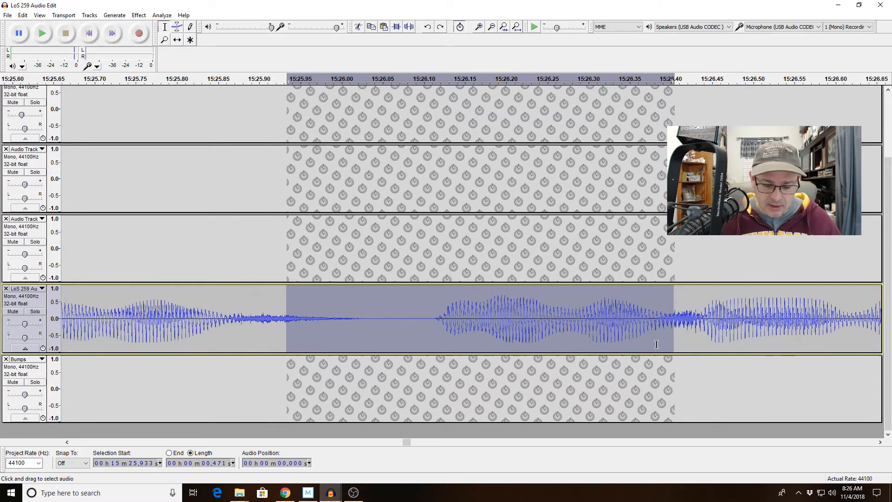
pyautogui.press('Delete')
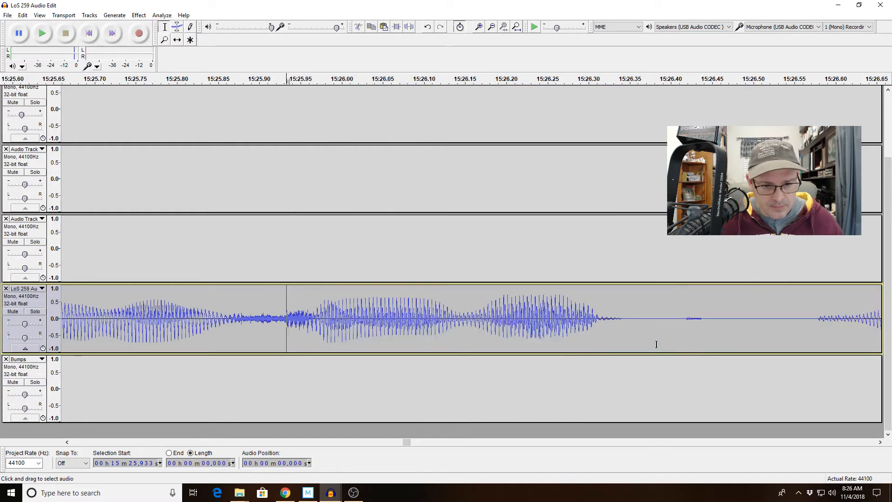
pyautogui.hotkey('ctrl', 'z')
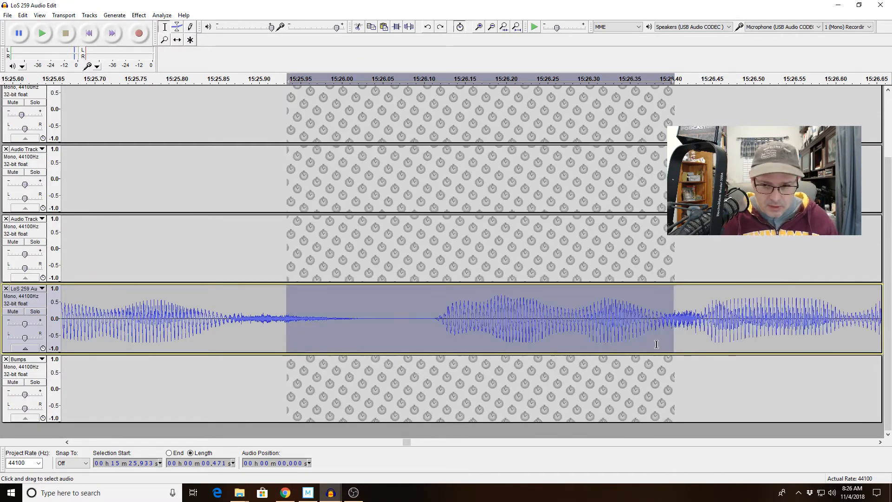
# Try deleting 0.474 seconds starting at about 15:25.93, play the edit from about 15:23.35, and undo the cut.
pyautogui.moveTo(667, 339); pyautogui.dragTo(668, 339)
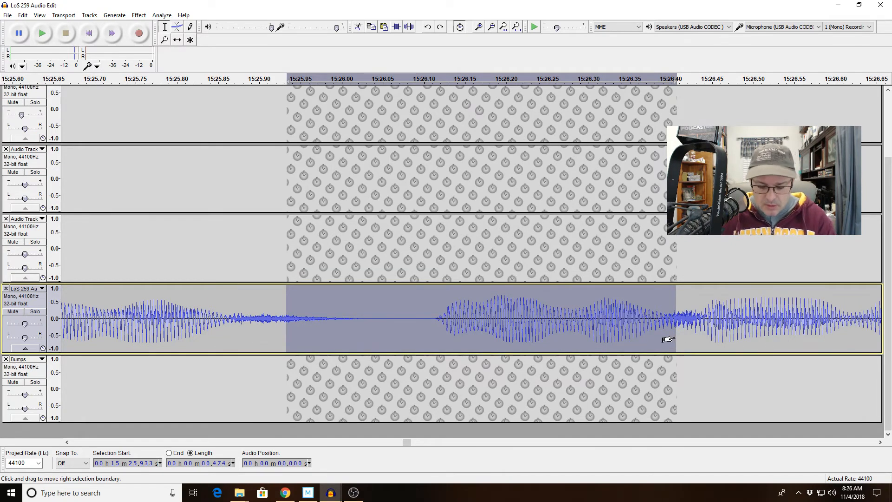
pyautogui.press('Delete')
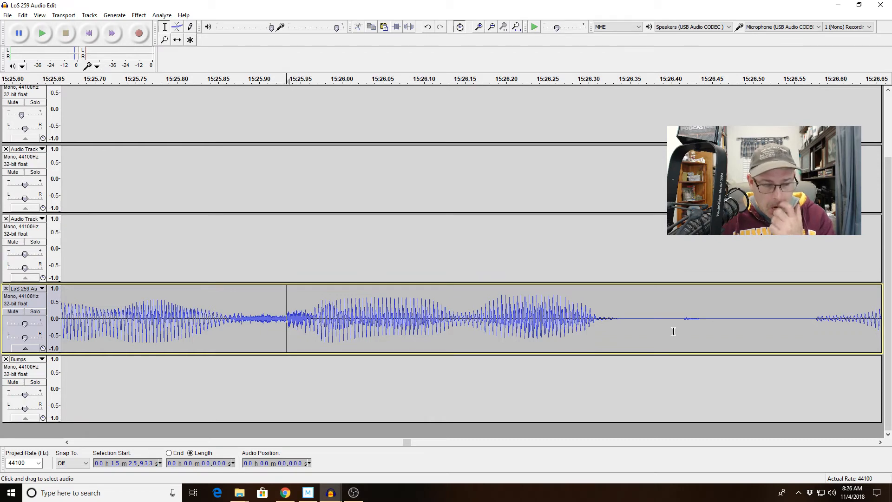
pyautogui.click(492, 29)
pyautogui.click(492, 29)
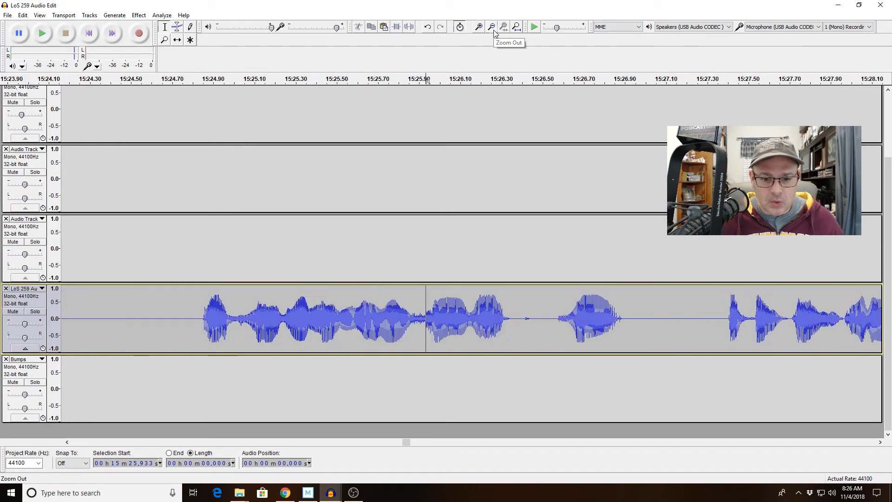
pyautogui.click(495, 31)
pyautogui.click(182, 317)
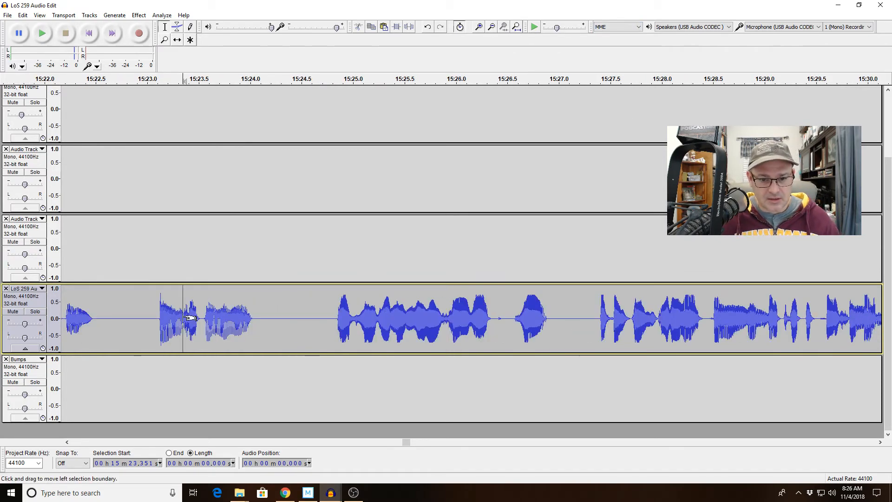
pyautogui.press('space')
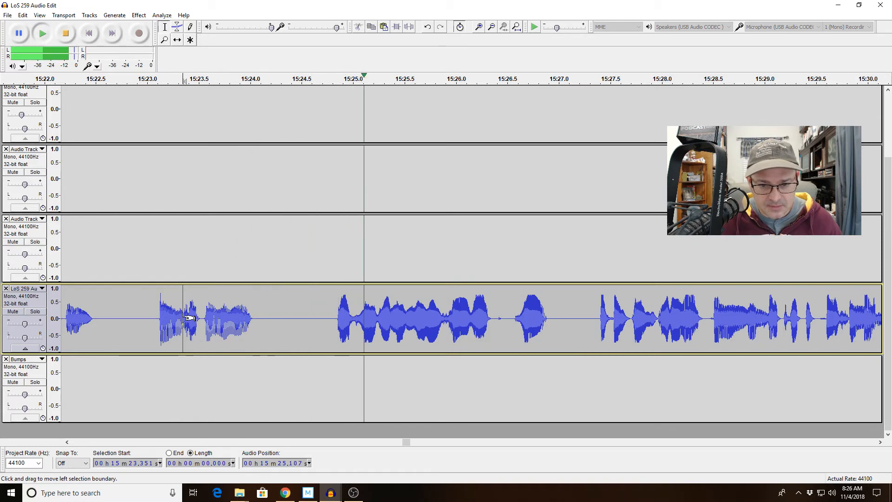
pyautogui.press('space')
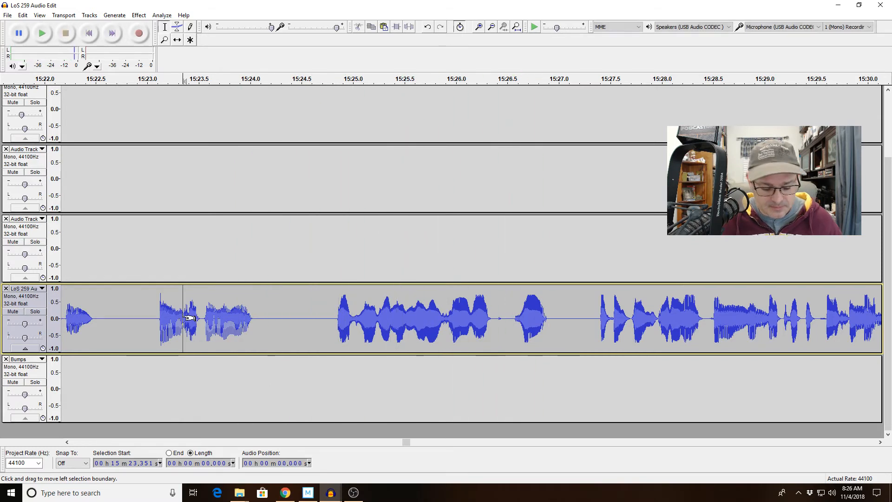
pyautogui.hotkey('ctrl', 'z')
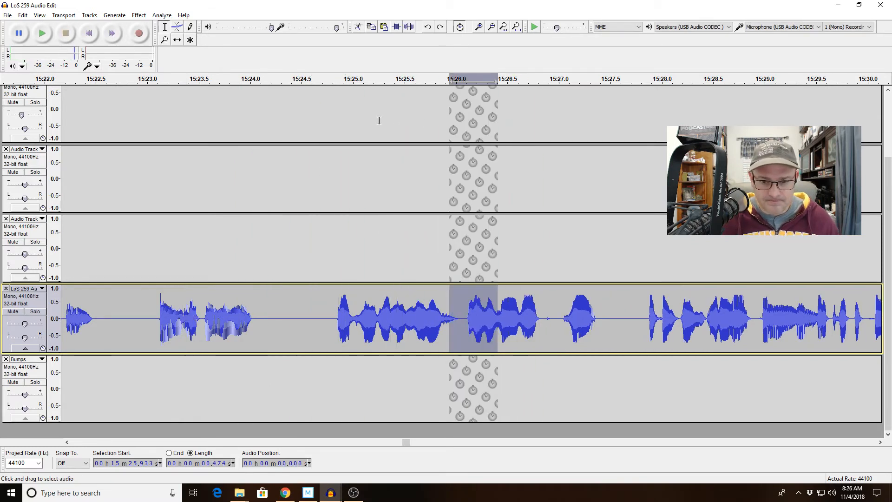
# Cut the 0.495-second stretch starting at about 15:25.91 and play the result from about 15:24.50.
pyautogui.click(504, 26)
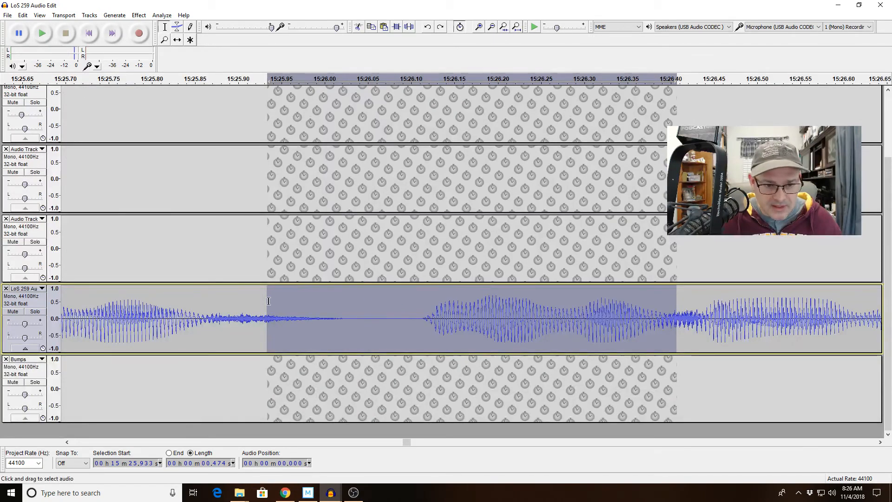
pyautogui.moveTo(273, 303); pyautogui.dragTo(254, 309)
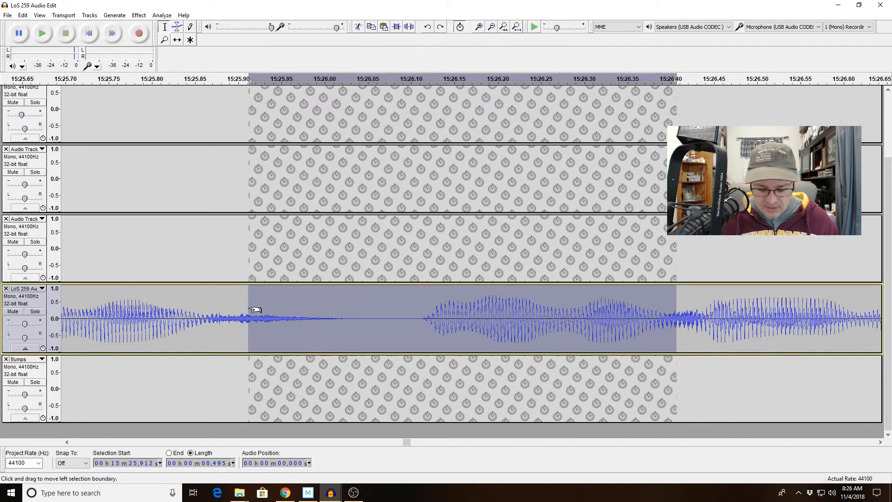
pyautogui.press('Delete')
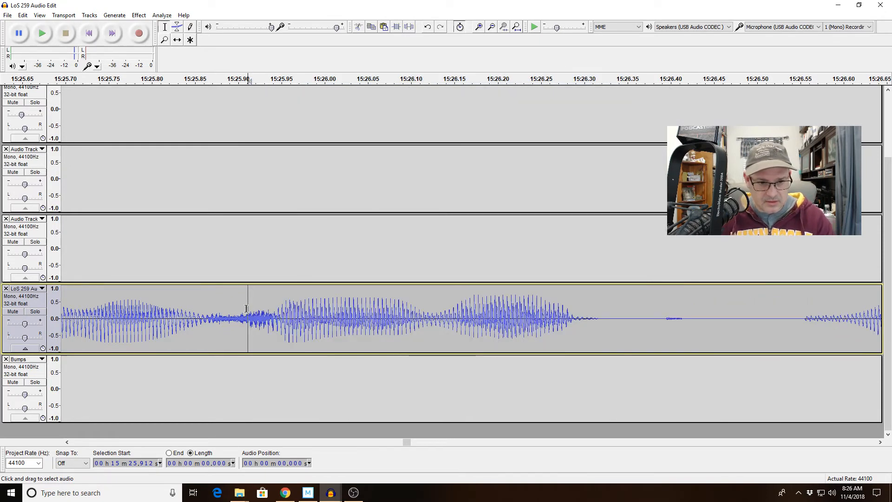
pyautogui.click(491, 26)
pyautogui.click(491, 27)
pyautogui.click(292, 314)
pyautogui.press('space')
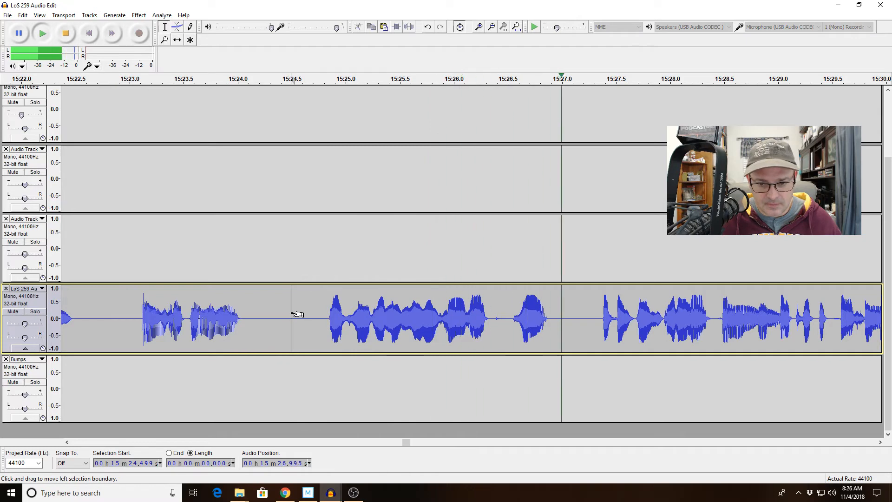
# Listen through the voice track from about 15:23.04 to check for further stumbles.
pyautogui.click(603, 333)
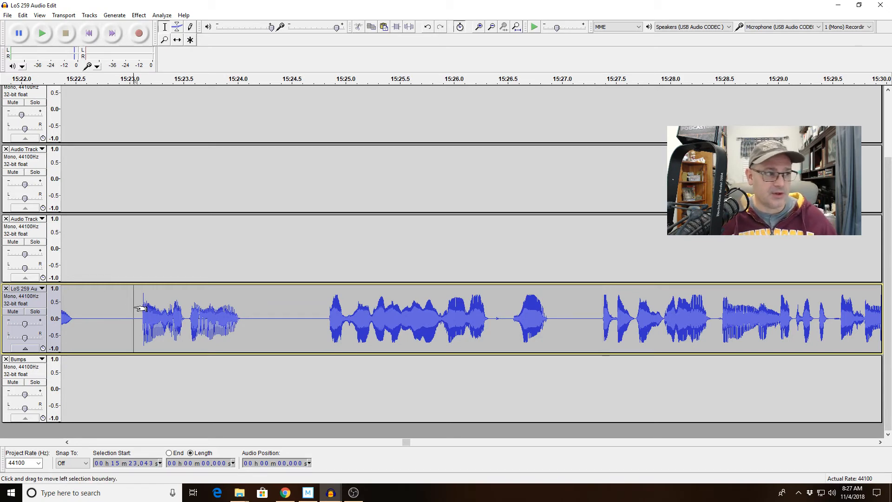
pyautogui.press('space')
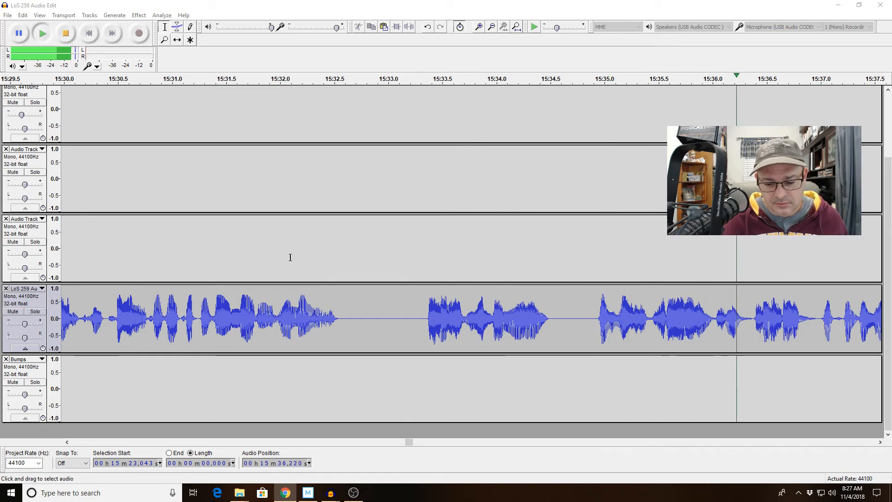
pyautogui.click(575, 310)
pyautogui.press('space')
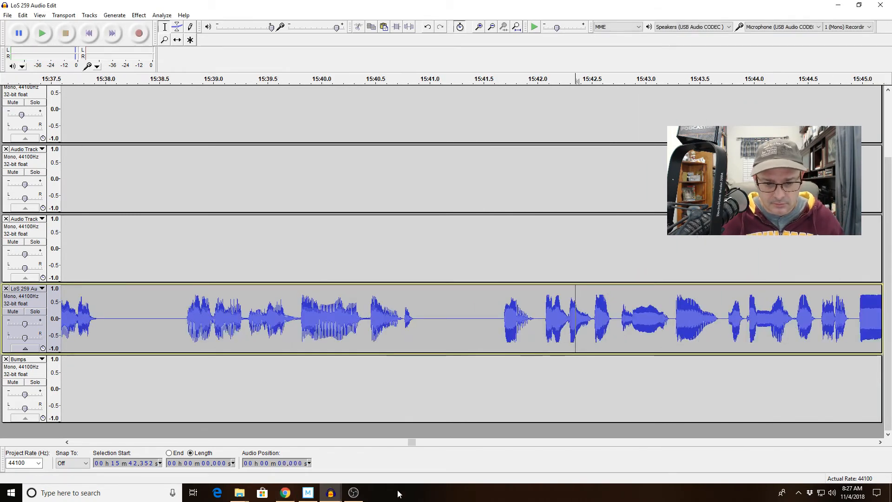
# Replay the speech from about 15:34.73, cut 0.292 seconds starting at about 15:36.03, and play the result from about 15:33.92.
pyautogui.click(404, 442)
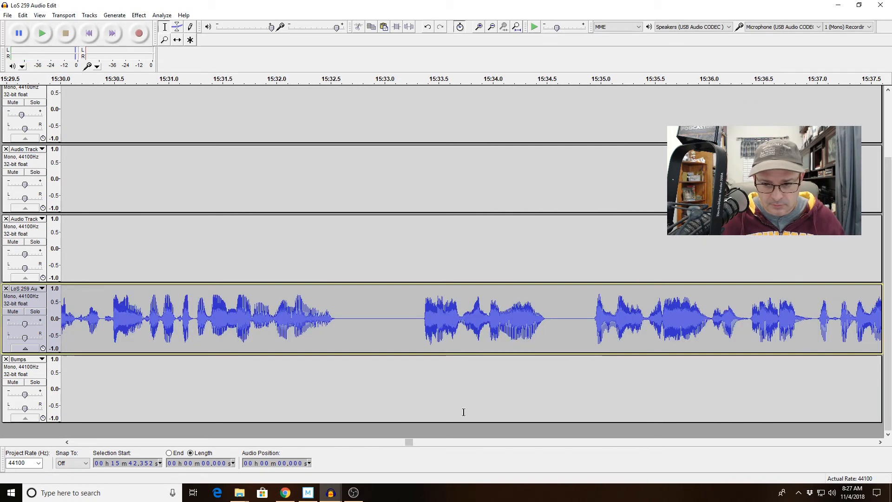
pyautogui.click(571, 318)
pyautogui.press('space')
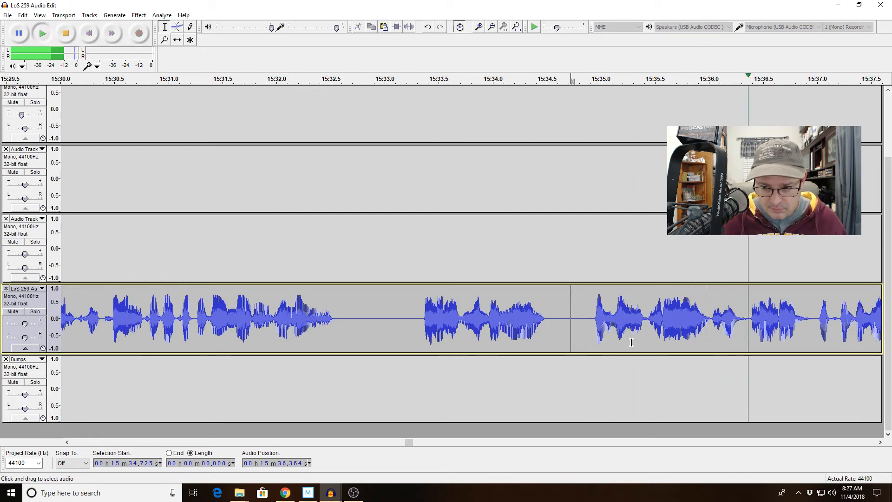
pyautogui.press('space')
pyautogui.moveTo(714, 328); pyautogui.dragTo(744, 331)
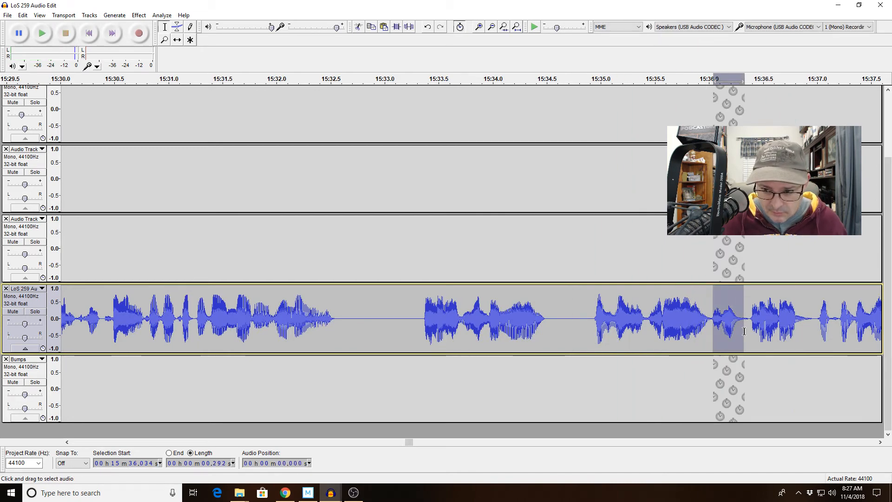
pyautogui.press('Delete')
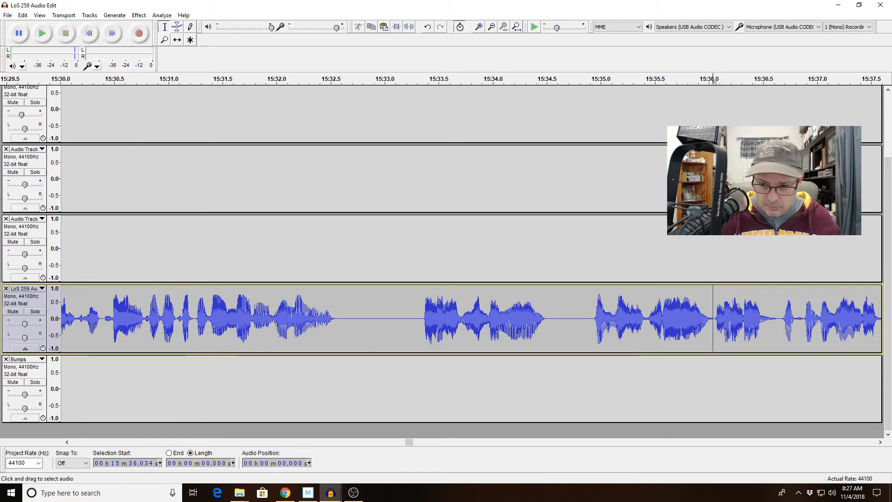
pyautogui.click(485, 334)
pyautogui.press('space')
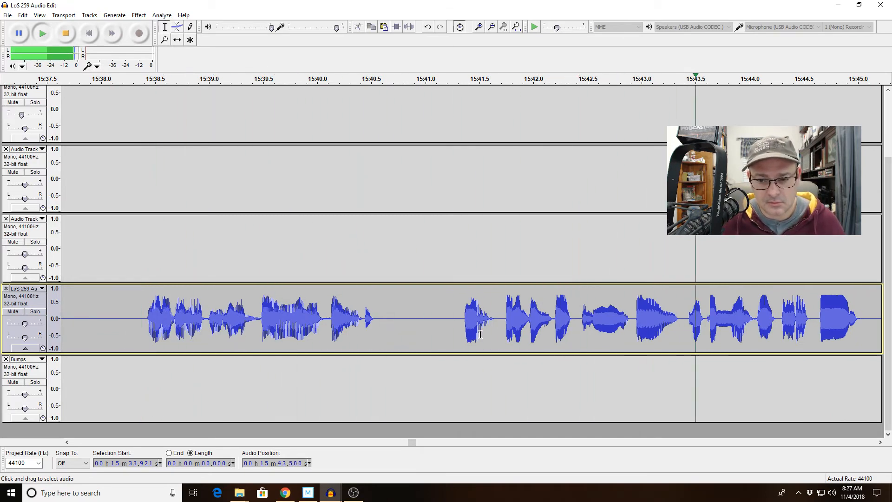
# Cut 0.408 seconds starting at about 15:42.93 from the voice track and play the result from about 15:41.75.
pyautogui.press('space')
pyautogui.moveTo(635, 325); pyautogui.dragTo(678, 327)
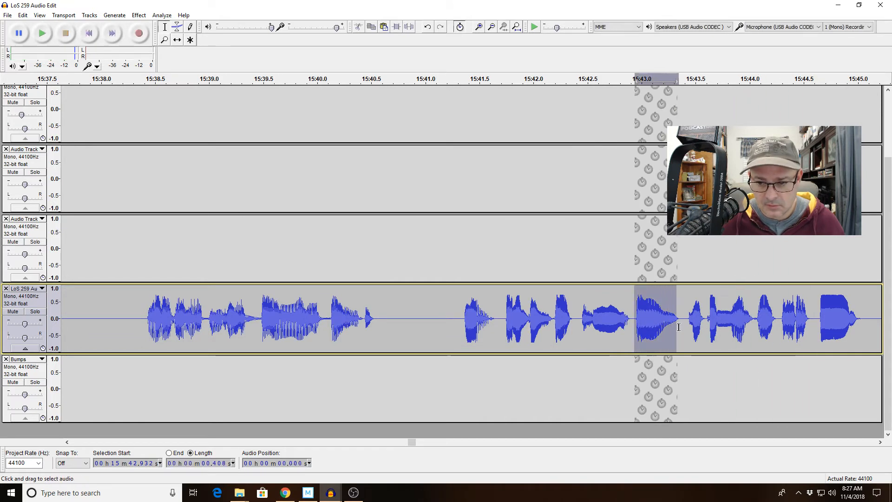
pyautogui.press('Delete')
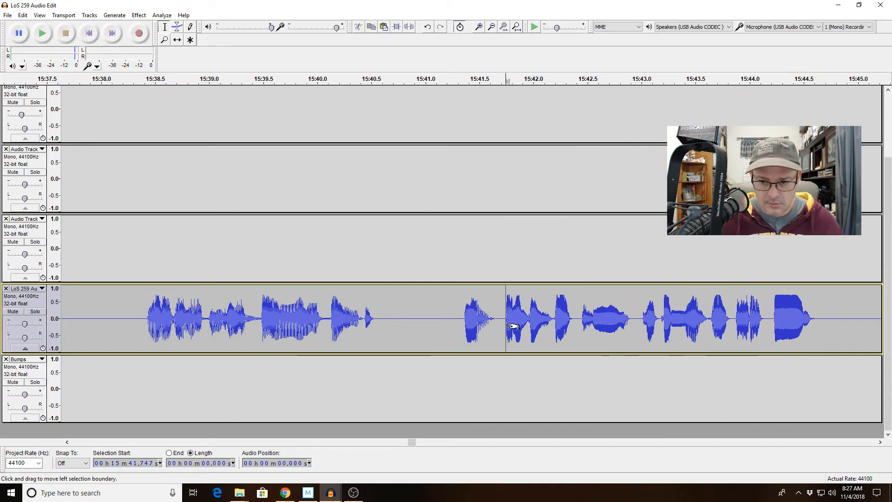
pyautogui.press('space')
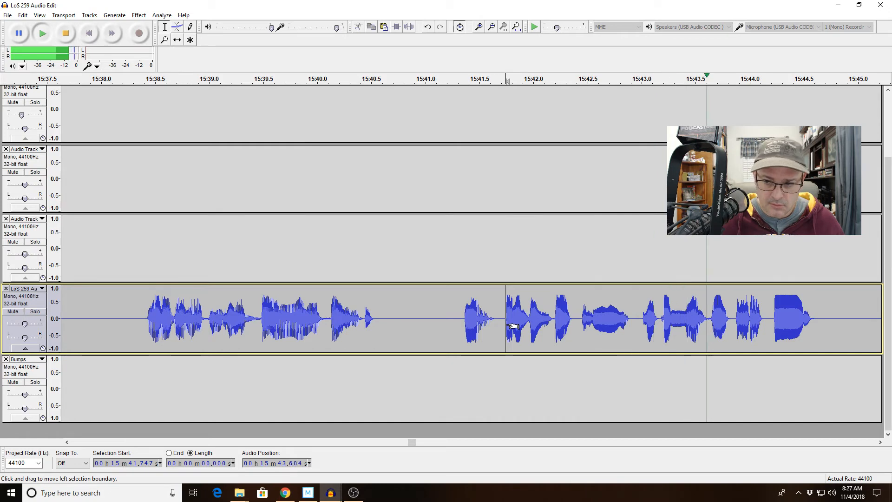
pyautogui.press('space')
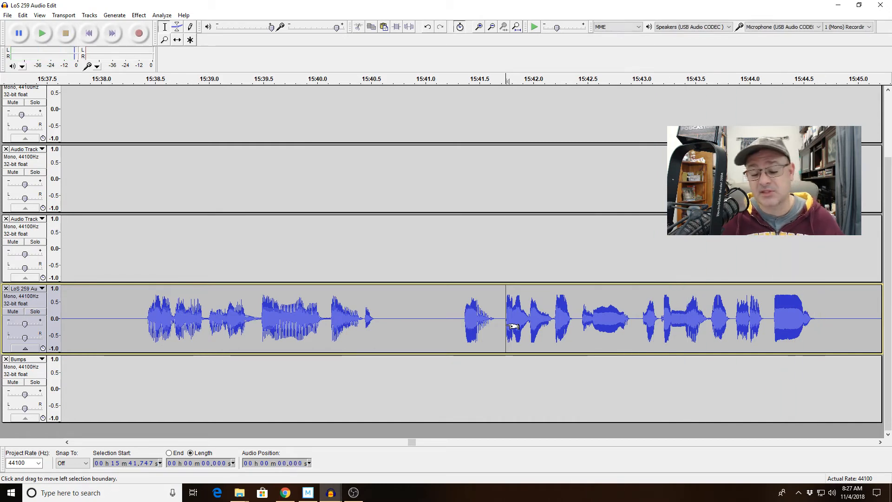
# Listen on from about 15:41.75, cut the short burst of speech at about 15:45.4, and play the result from about 15:43.64.
pyautogui.press('space')
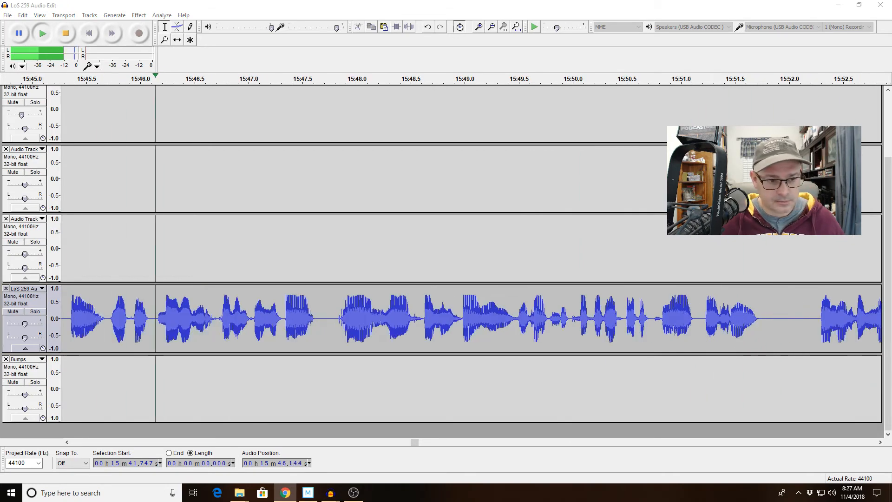
pyautogui.moveTo(108, 326); pyautogui.dragTo(23, 313)
pyautogui.press('space')
pyautogui.press('Delete')
pyautogui.click(90, 316)
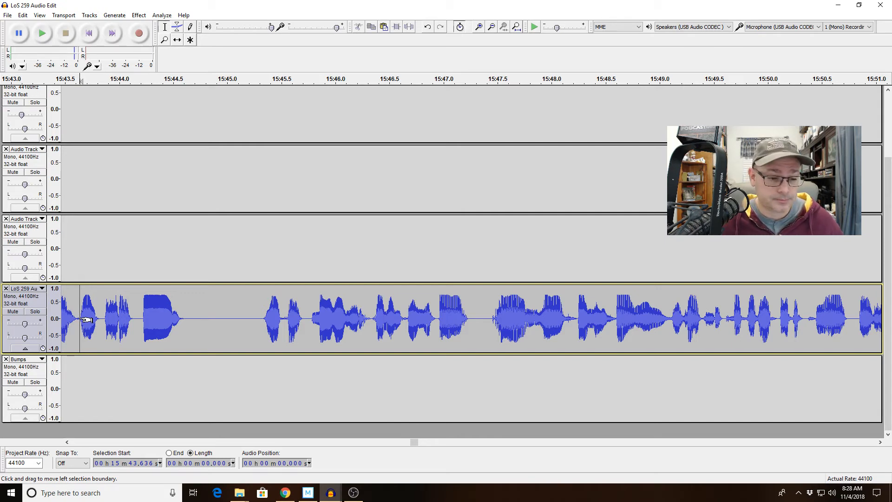
pyautogui.press('space')
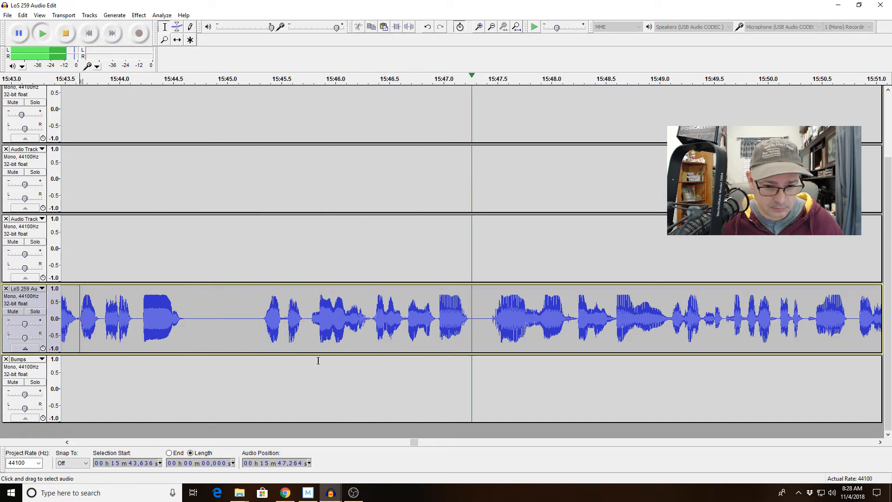
pyautogui.press('space')
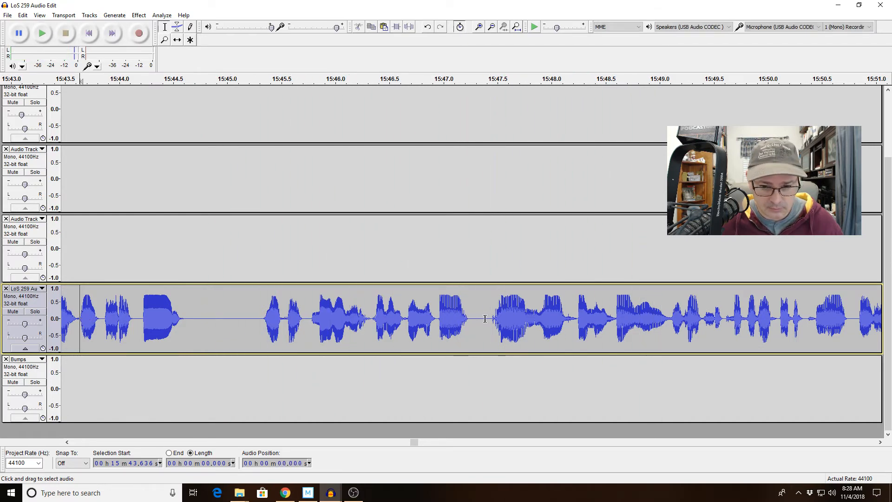
# Select the 0.752-second stretch starting at about 15:47.39 and inspect its waveform up close.
pyautogui.moveTo(486, 319); pyautogui.dragTo(567, 318)
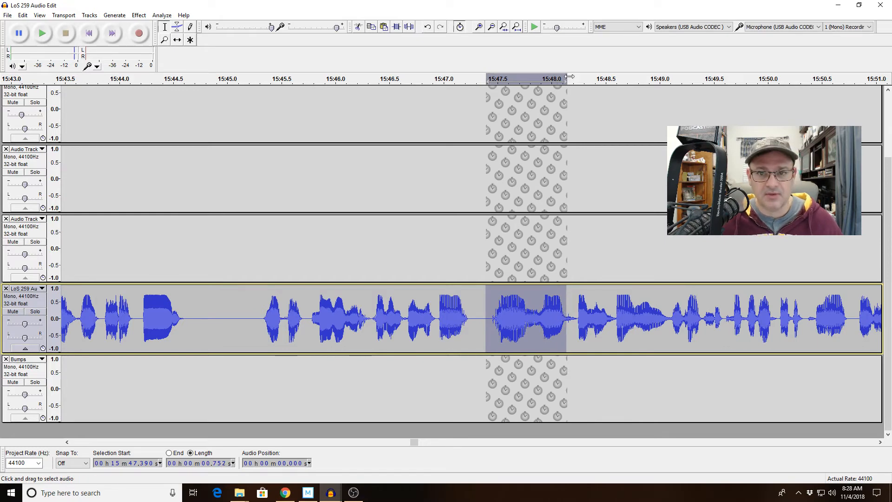
pyautogui.click(504, 28)
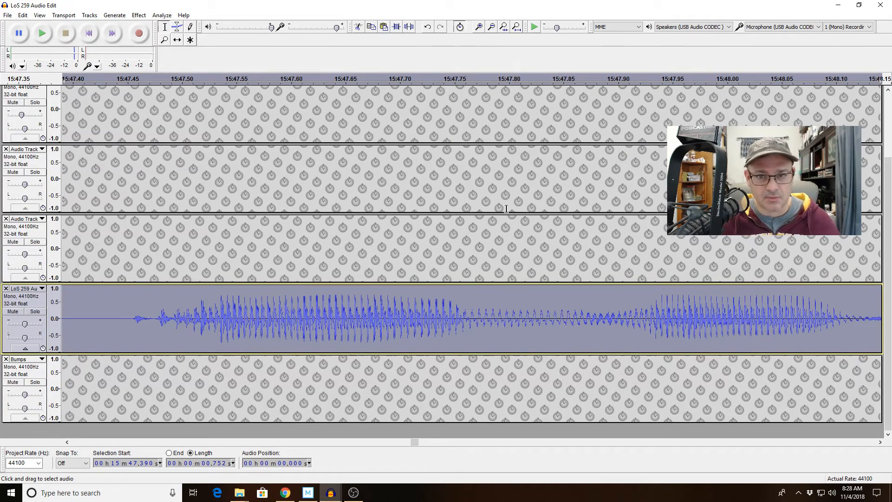
pyautogui.click(491, 27)
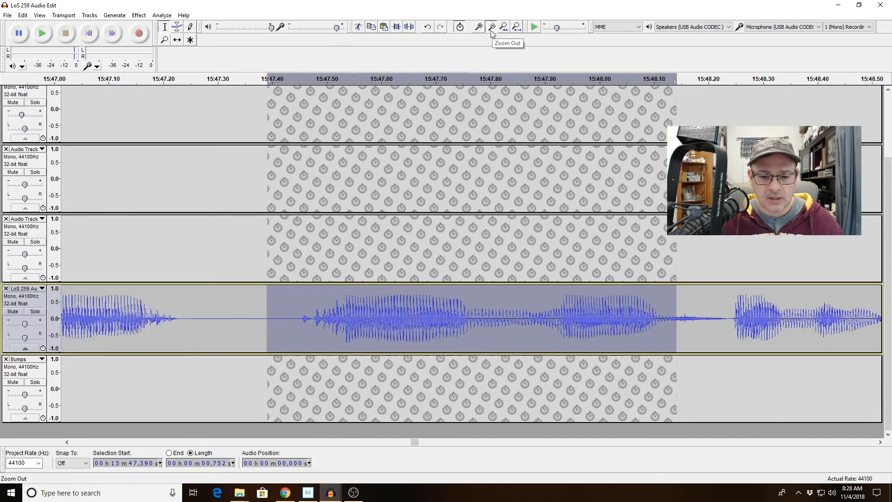
pyautogui.click(492, 27)
pyautogui.click(492, 27)
pyautogui.click(492, 31)
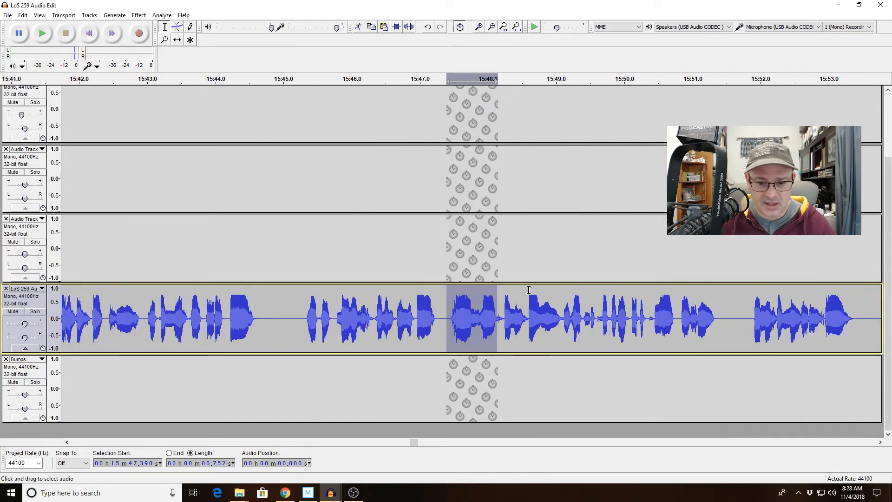
# Mark the 0.211-second piece starting at about 15:47.73, and listen to the voice track from about 15:41.17.
pyautogui.click(471, 307)
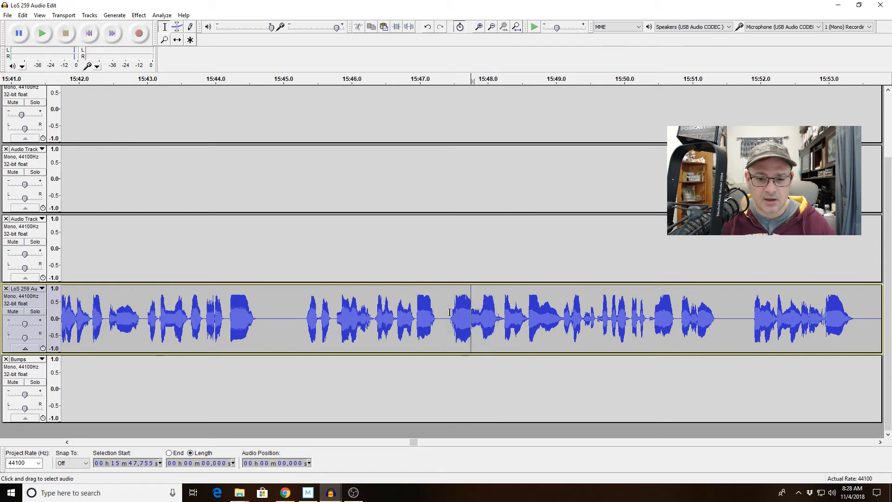
pyautogui.moveTo(450, 312); pyautogui.dragTo(484, 316)
pyautogui.click(507, 317)
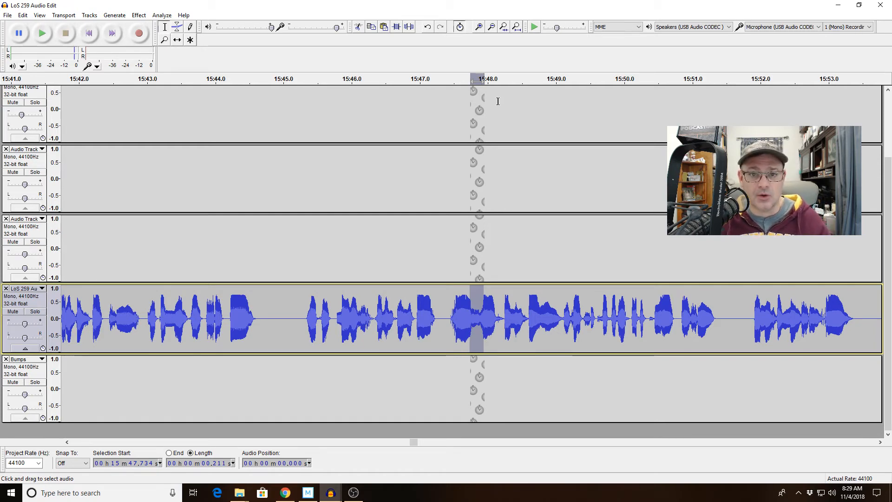
pyautogui.click(491, 28)
pyautogui.click(247, 310)
pyautogui.press('space')
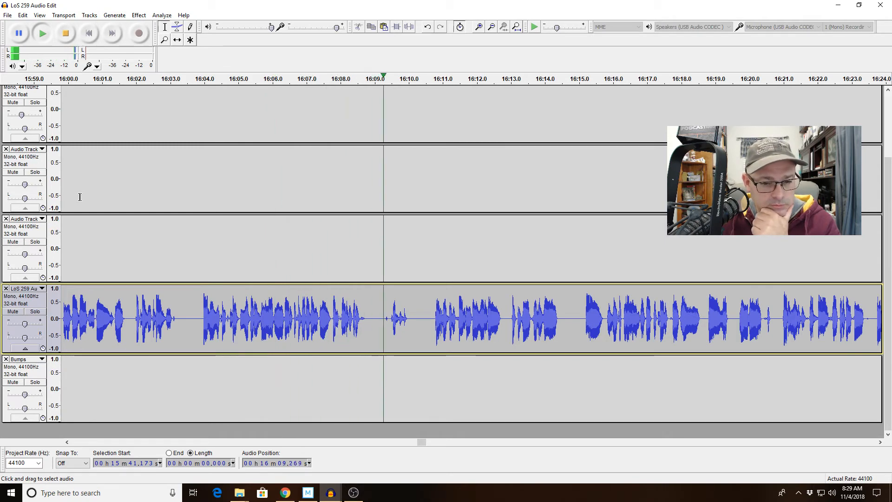
# Cut the 0.136-second noise starting at about 16:09.30 and play the result from about 16:08.28.
pyautogui.click(385, 325)
pyautogui.moveTo(386, 326); pyautogui.dragTo(389, 327)
pyautogui.press('space')
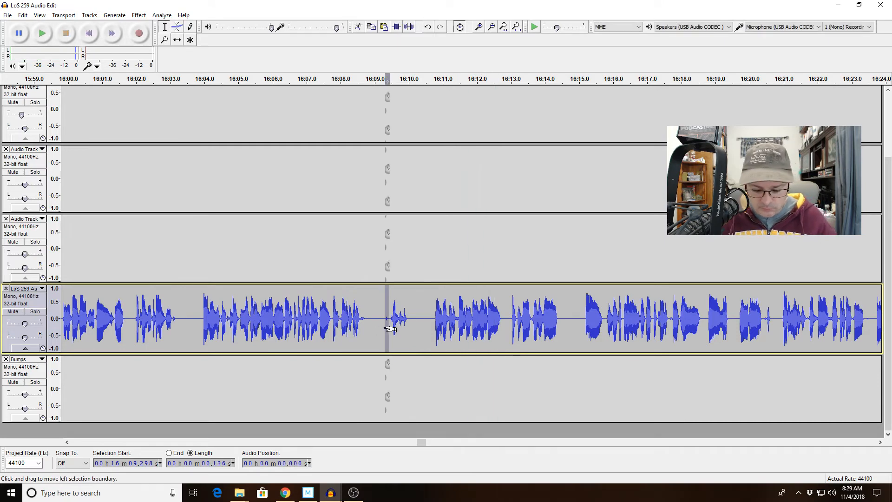
pyautogui.press('Delete')
pyautogui.press('space')
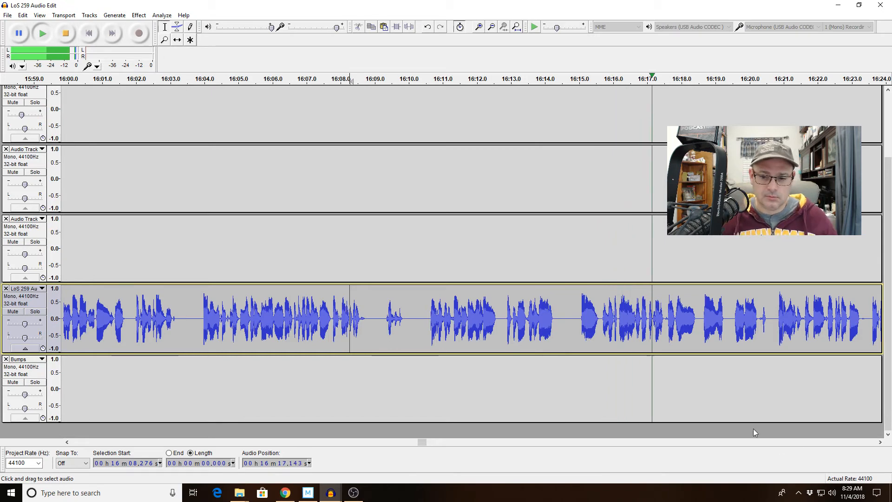
# Cut the stretch of speech between about 16:15.06 and 16:15.84 from the voice track.
pyautogui.moveTo(576, 320); pyautogui.dragTo(642, 320)
pyautogui.press('space')
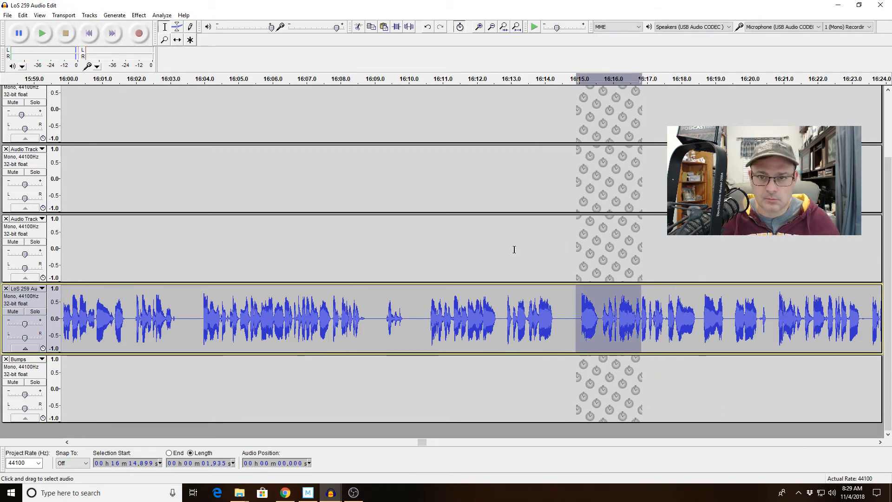
pyautogui.click(520, 27)
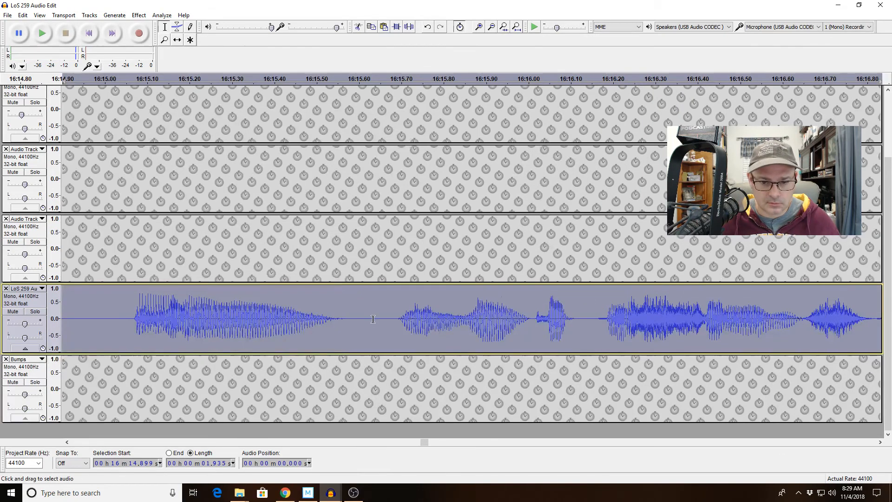
pyautogui.click(459, 319)
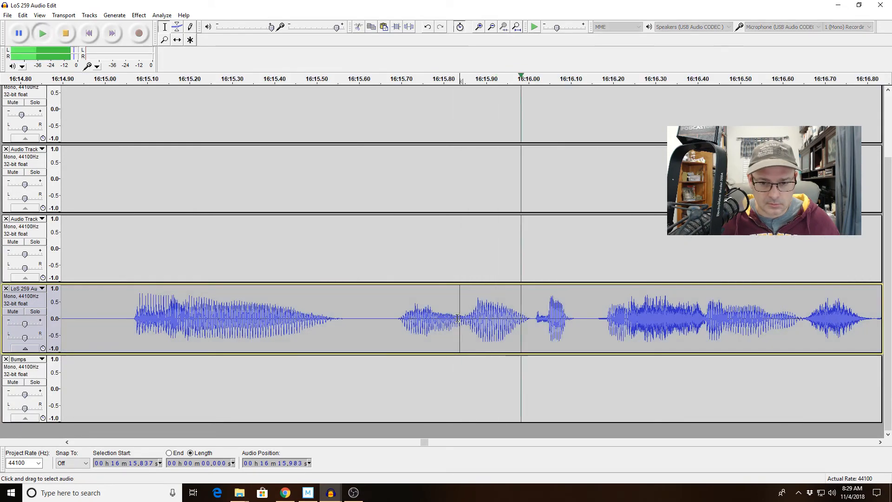
pyautogui.moveTo(460, 319); pyautogui.dragTo(128, 315)
pyautogui.press('Delete')
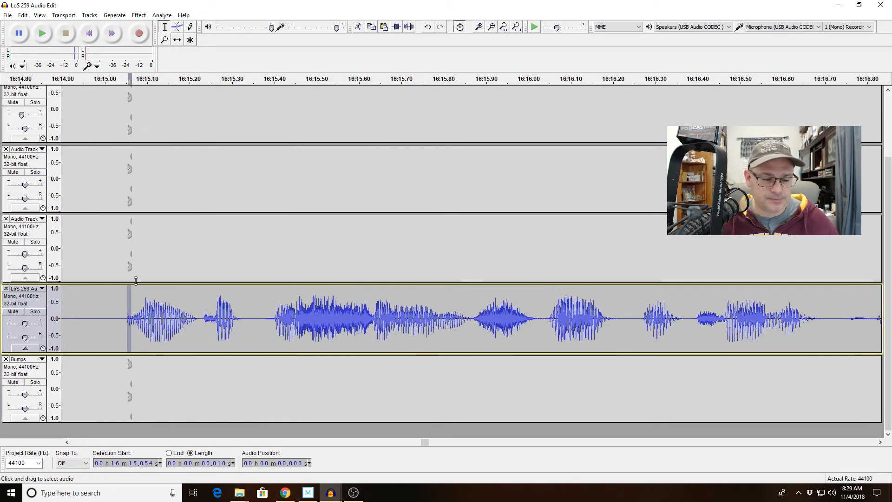
# Apply a Fade In to the 0.010 seconds starting at about 16:15.05 and play the result from about 16:12.48.
pyautogui.click(139, 14)
pyautogui.click(201, 139)
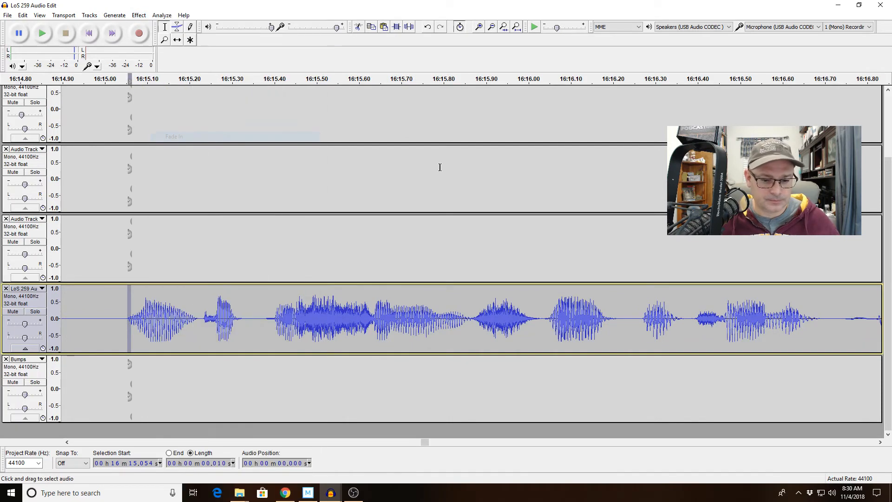
pyautogui.click(491, 27)
pyautogui.click(491, 26)
pyautogui.click(491, 26)
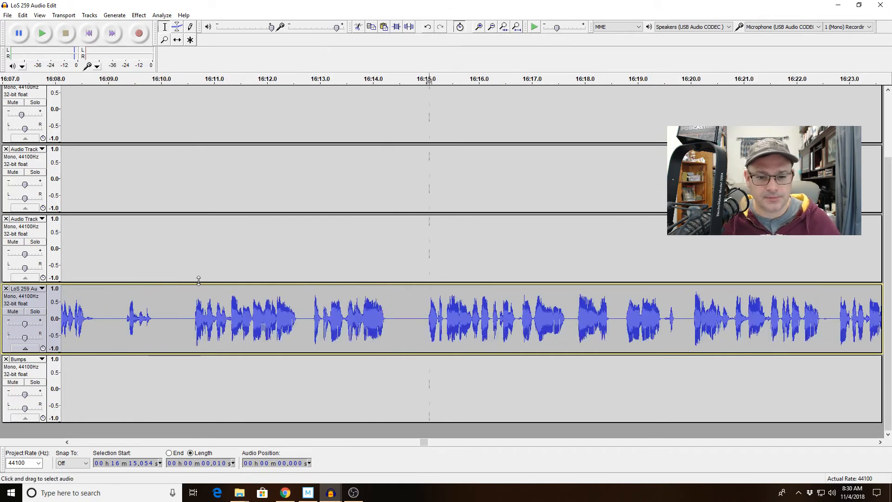
pyautogui.press('space')
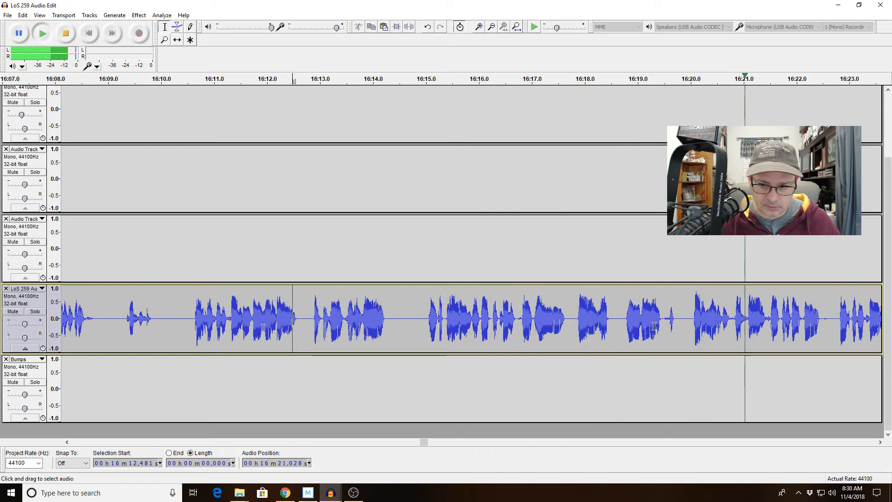
# Cut the short noise at about 16:19.6 and play the result from about 16:18.75.
pyautogui.press('space')
pyautogui.moveTo(665, 326); pyautogui.dragTo(679, 325)
pyautogui.press('Delete')
pyautogui.click(624, 326)
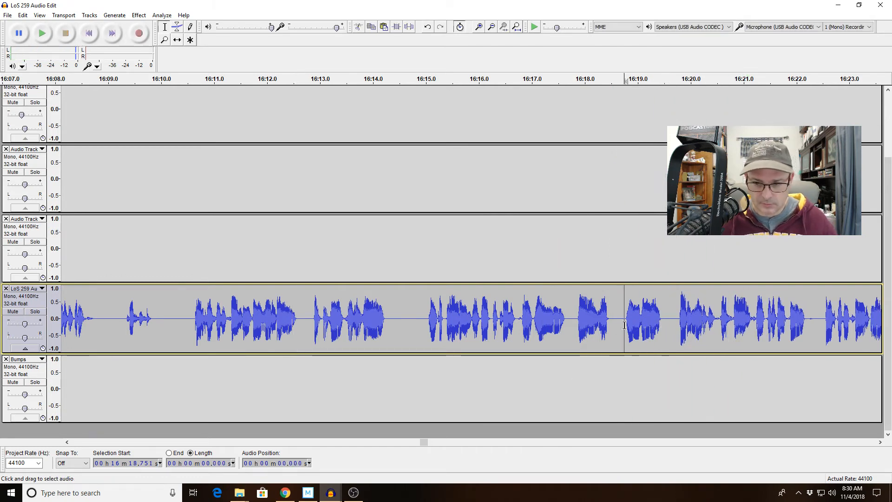
pyautogui.press('space')
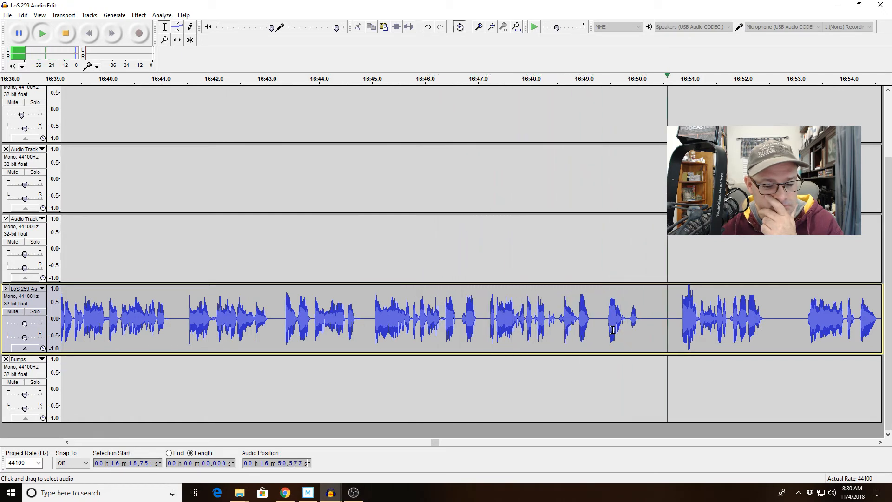
# Replay the loud passage from about 16:50.76 and again from about 16:47.56 to check it.
pyautogui.click(679, 321)
pyautogui.press('space')
pyautogui.press('space')
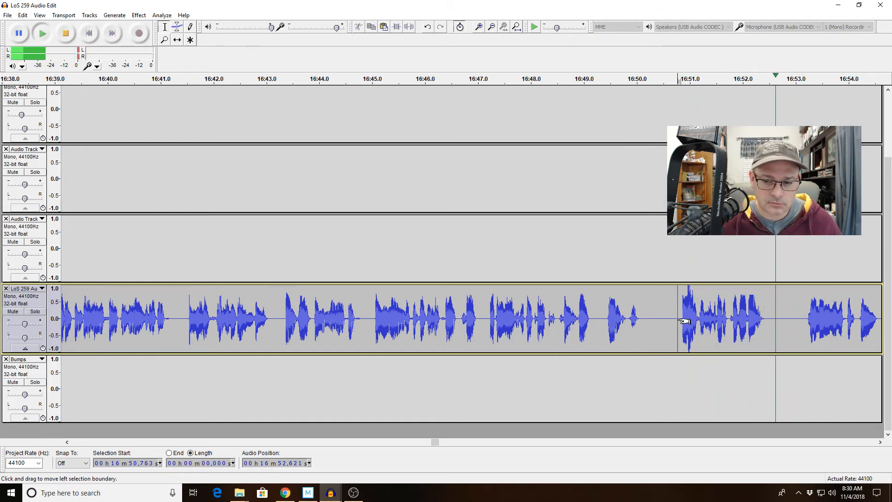
pyautogui.press('space')
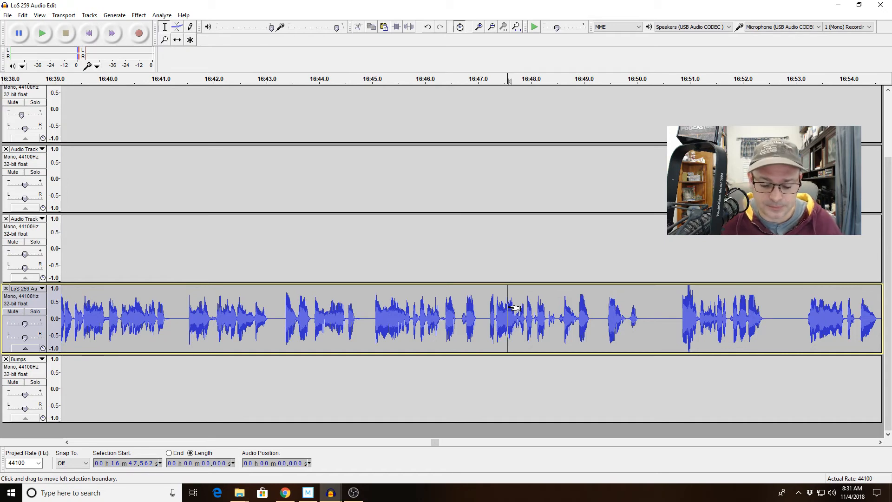
pyautogui.press('space')
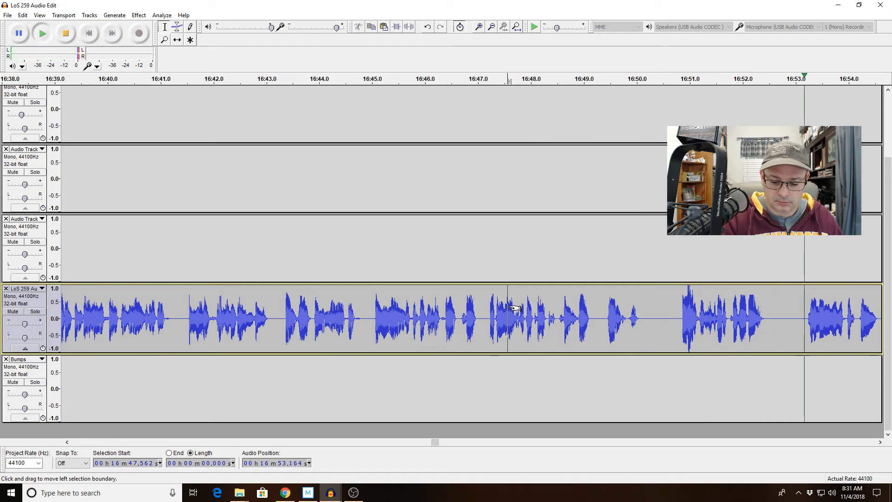
pyautogui.click(662, 319)
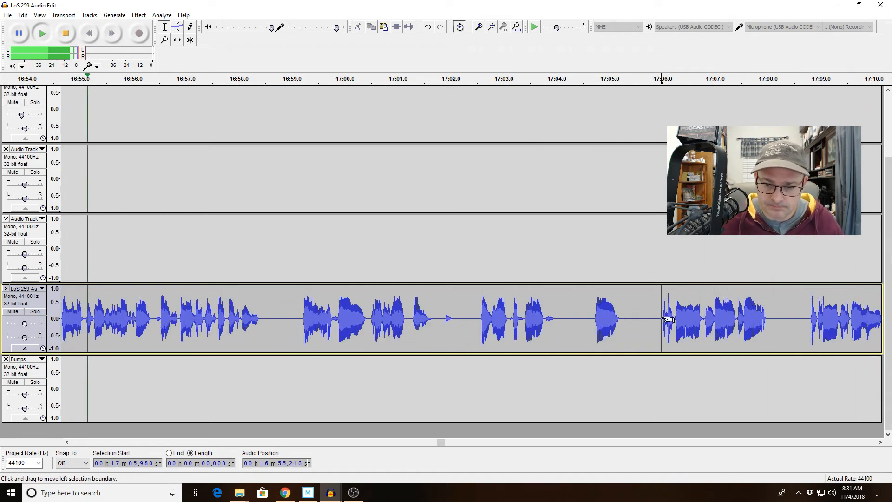
pyautogui.press('space')
# Play the loud passage from about 16:50.61 to 16:52.63, and replay the track from about 16:48.05.
pyautogui.click(91, 442)
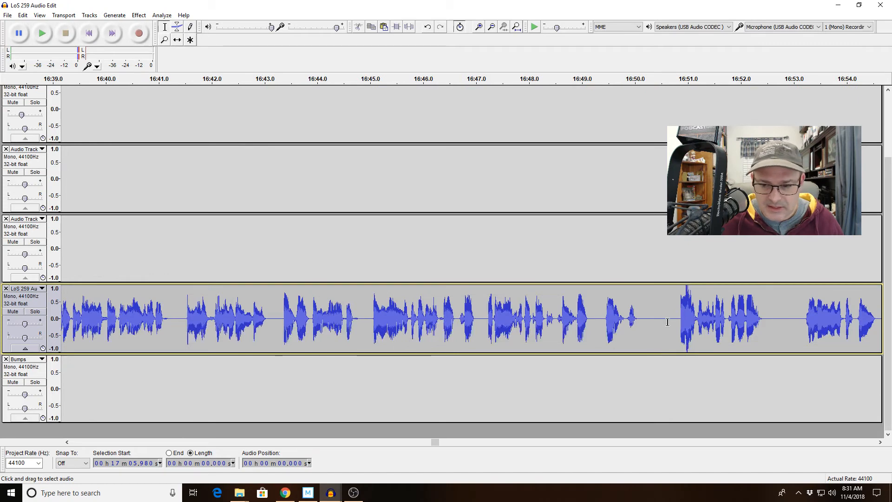
pyautogui.moveTo(667, 321); pyautogui.dragTo(774, 320)
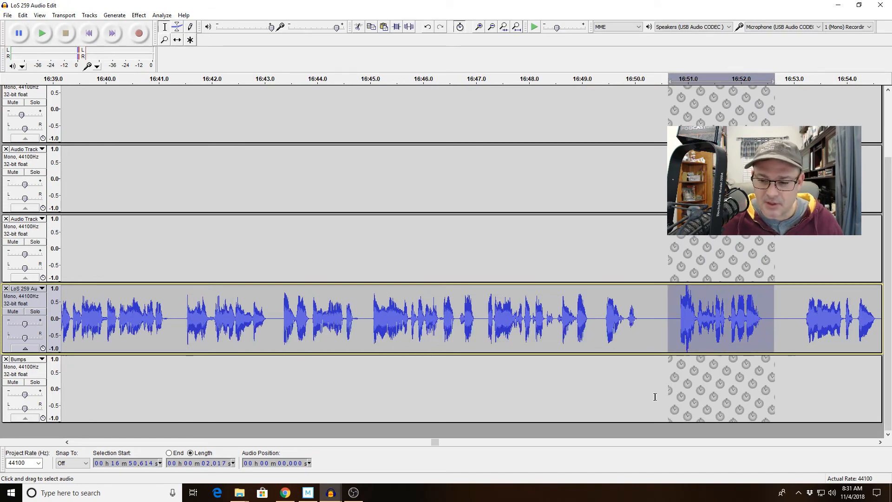
pyautogui.press('space')
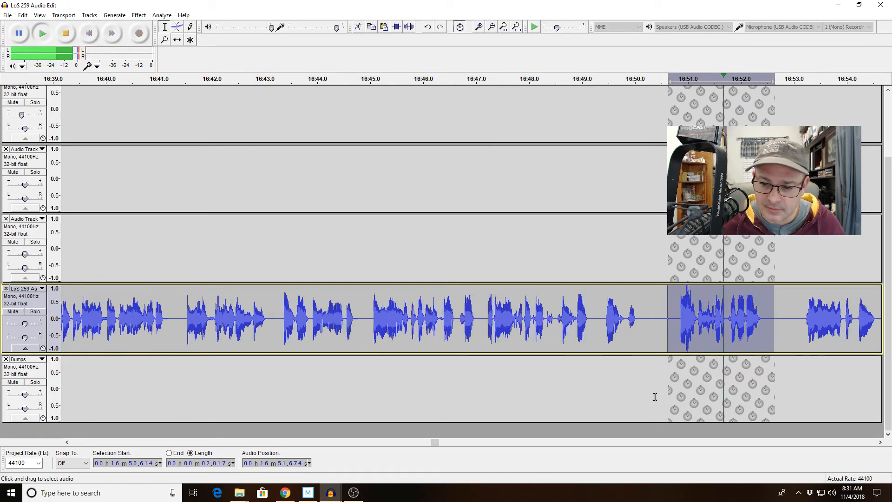
pyautogui.click(532, 318)
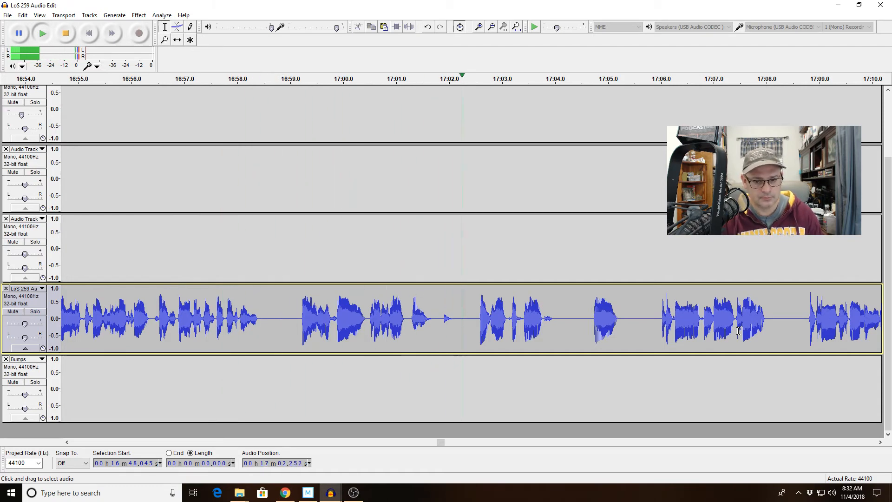
# Cut the stretch between about 17:01.25 and 17:02.17 from the voice track and play the result from about 17:00.25.
pyautogui.click(409, 321)
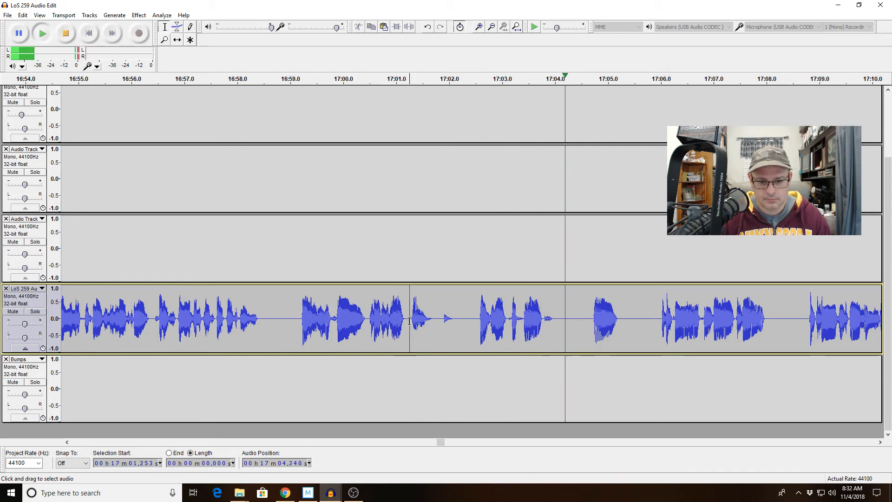
pyautogui.moveTo(409, 321); pyautogui.dragTo(458, 321)
pyautogui.press('Delete')
pyautogui.press(',')
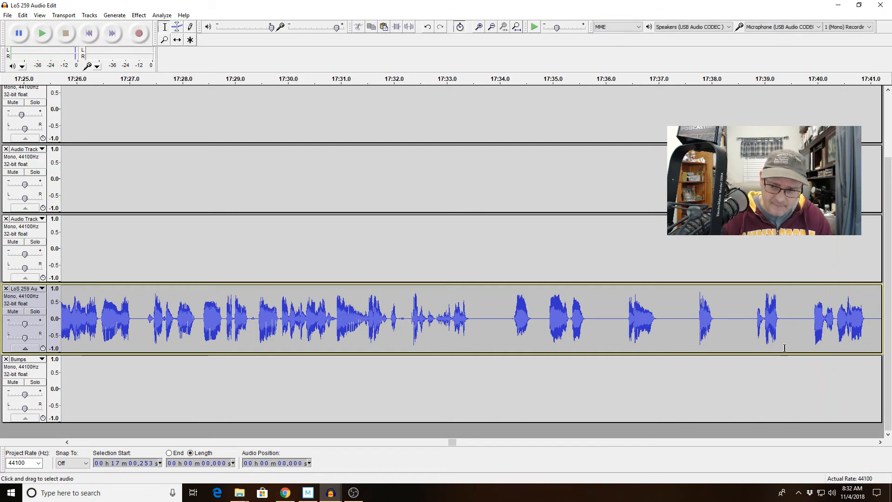
# Cut the stretch of speech between about 17:38.78 and 17:40.32 from the voice track and resume playback from about 17:31.19.
pyautogui.moveTo(753, 321); pyautogui.dragTo(834, 331)
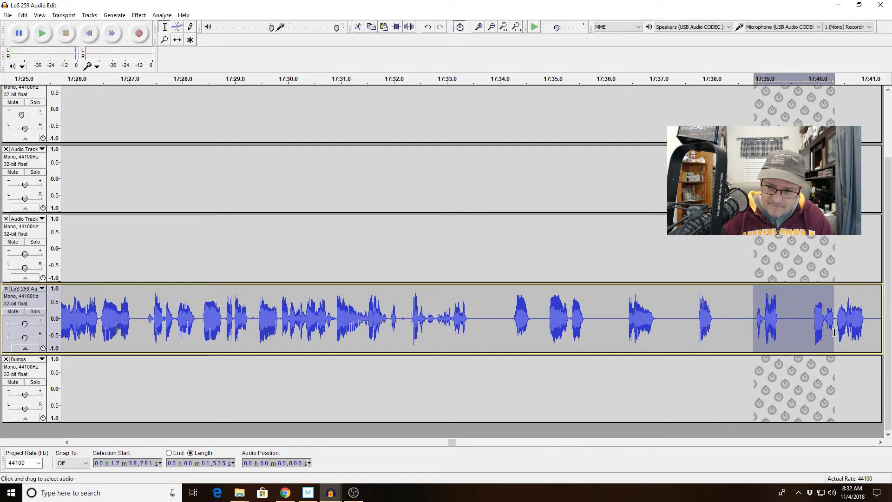
pyautogui.press('space')
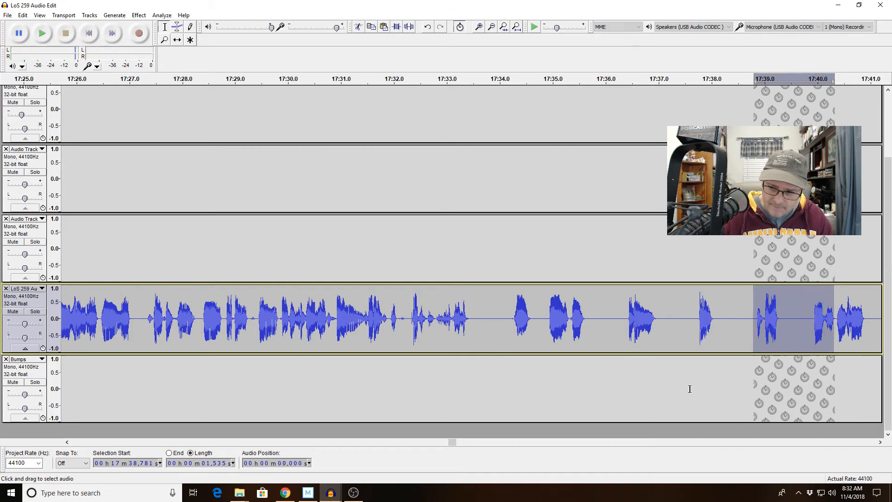
pyautogui.press('Delete')
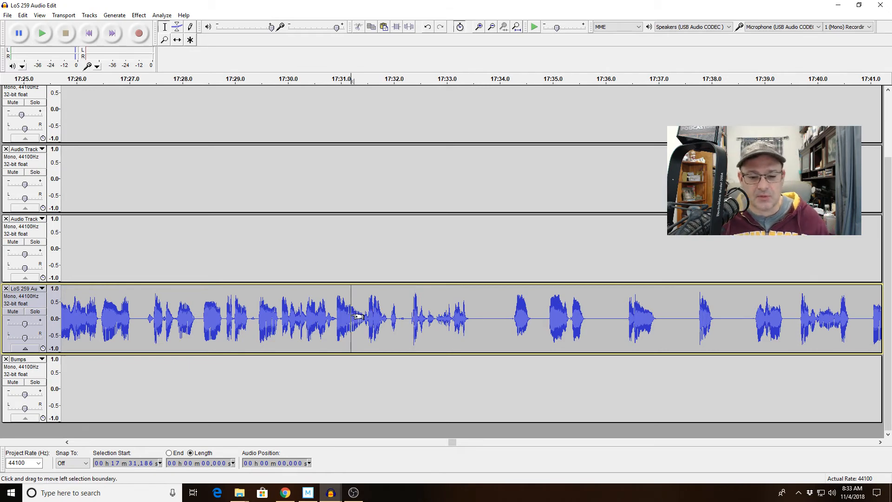
pyautogui.press('space')
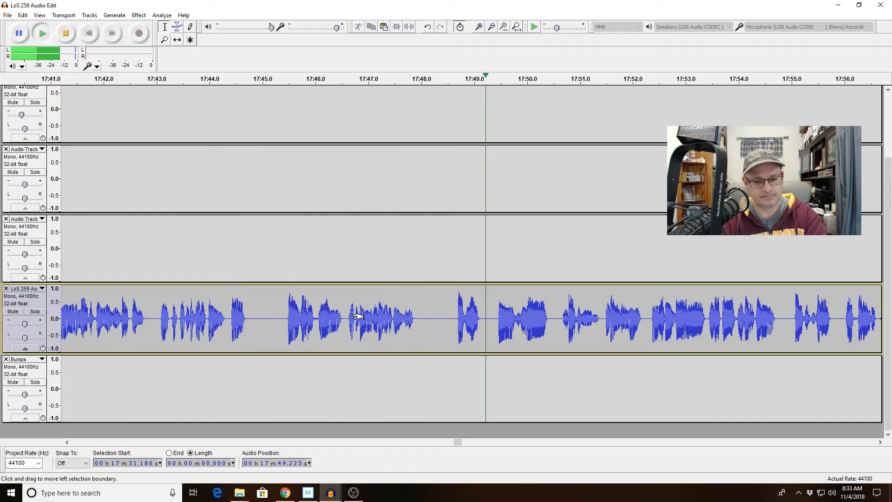
# Stop playback and examine the pause in the voice track between about 17:47.89 and 17:48.68.
pyautogui.click(435, 318)
pyautogui.press('space')
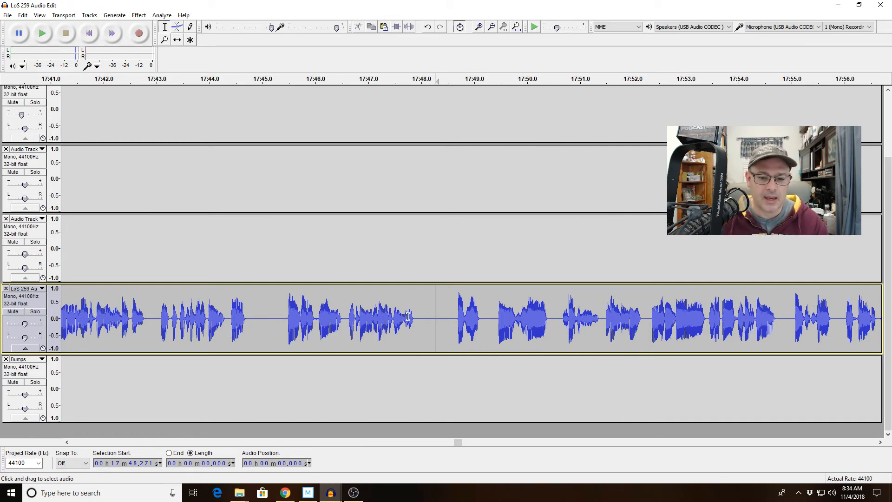
pyautogui.moveTo(415, 321); pyautogui.dragTo(458, 334)
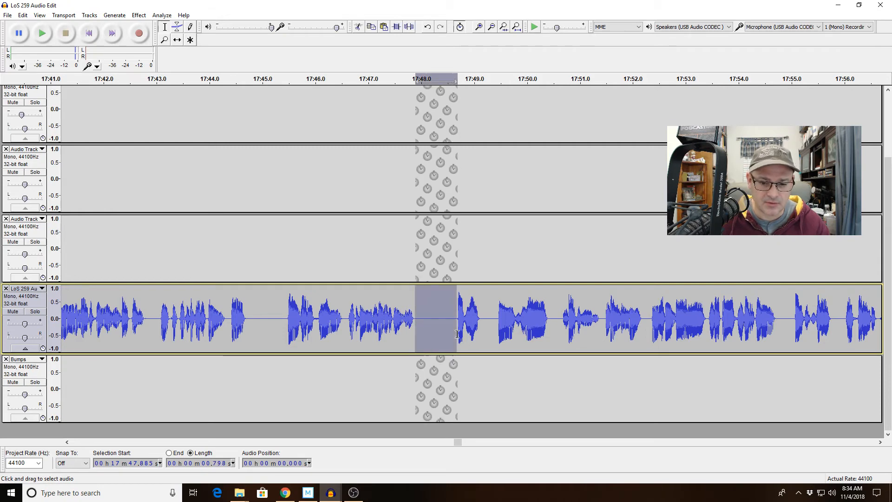
pyautogui.click(392, 308)
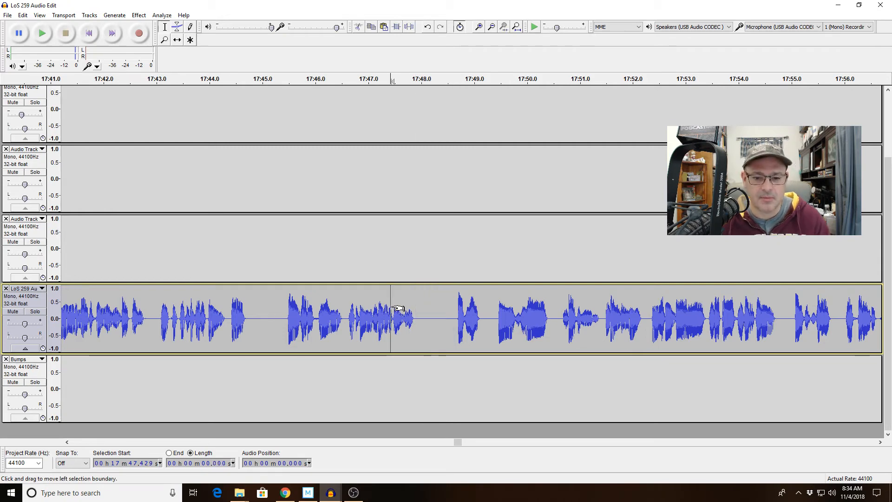
# Insert 0.5 seconds of generated silence into the voice track's pause at about 17:48.13 and play the result from about 17:43.93.
pyautogui.click(428, 309)
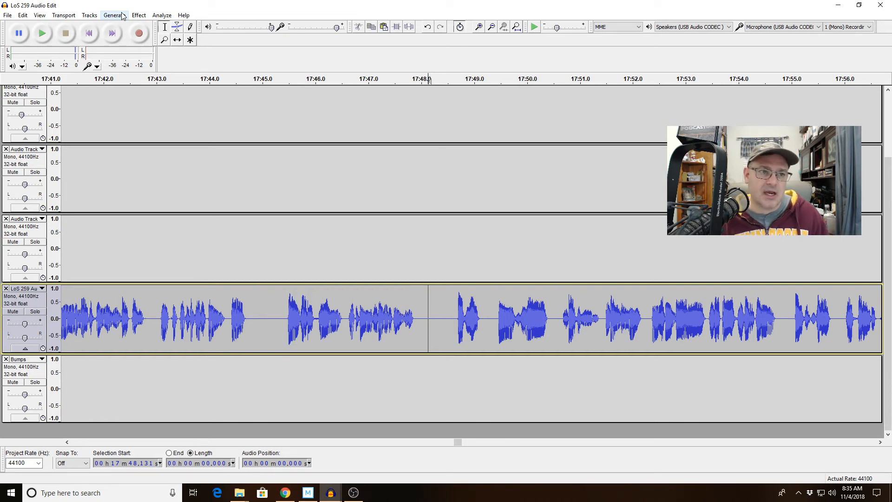
pyautogui.click(138, 16)
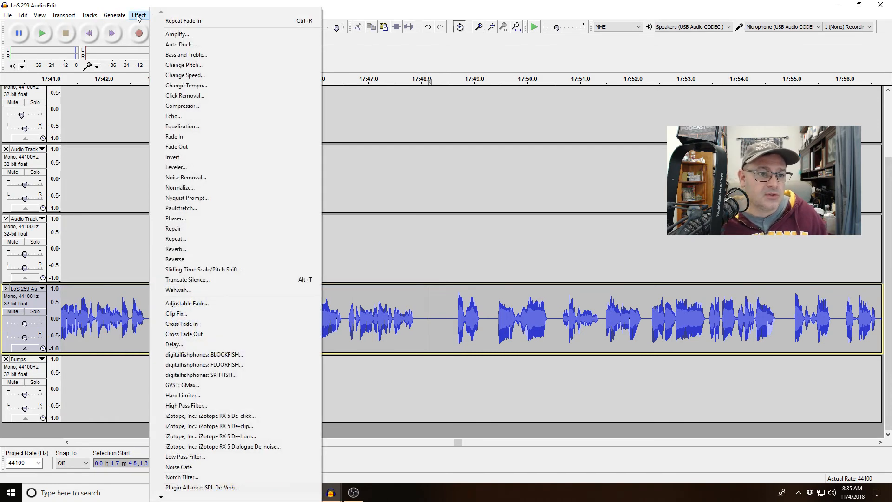
pyautogui.moveTo(115, 16)
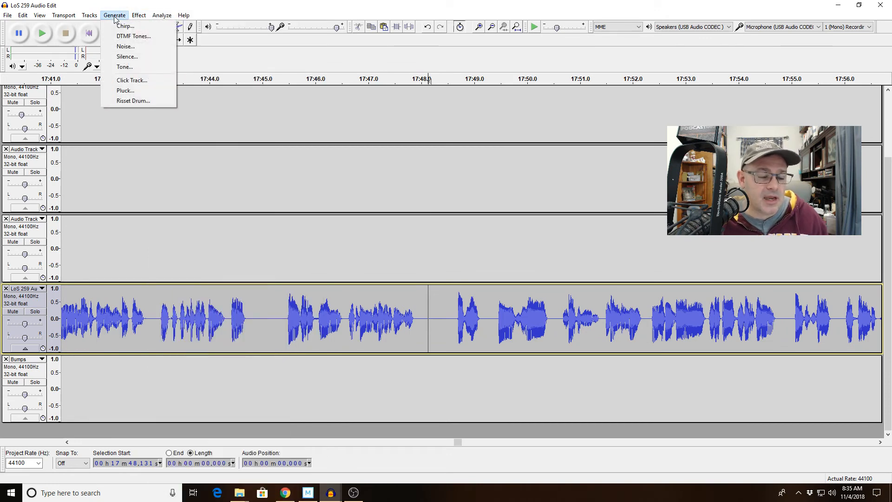
pyautogui.click(126, 57)
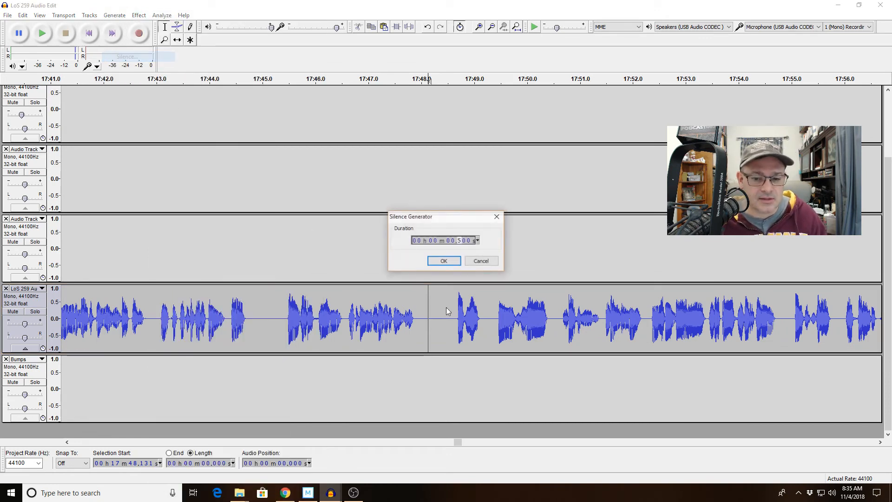
pyautogui.click(447, 265)
pyautogui.click(468, 348)
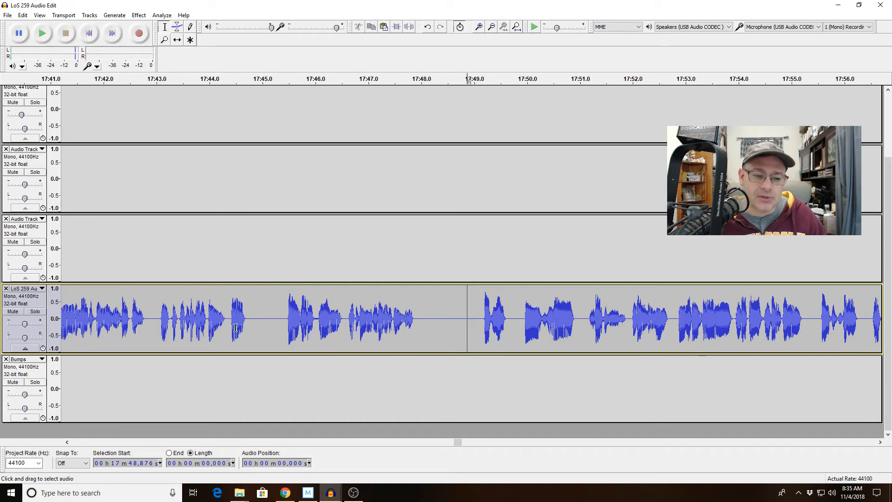
pyautogui.click(206, 323)
pyautogui.press('space')
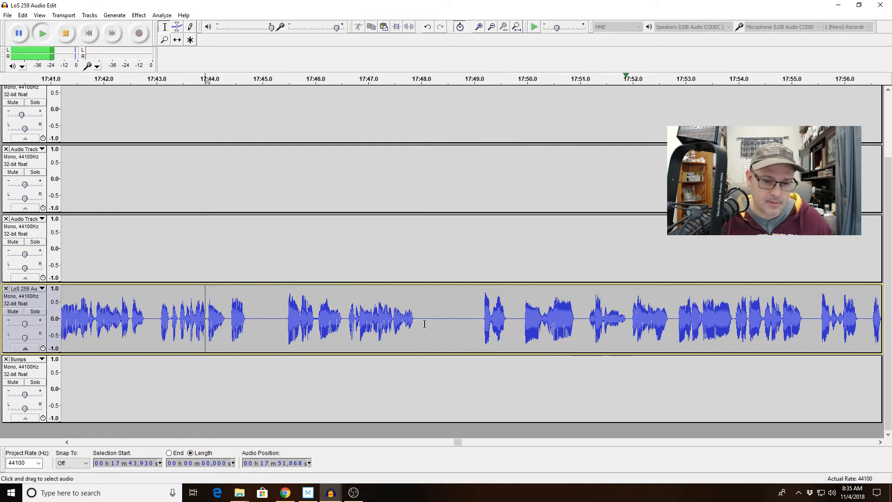
# Lengthen the same pause with another 0.5 seconds of generated silence at about 17:48.46 and play it from about 17:45.00.
pyautogui.click(445, 321)
pyautogui.click(114, 15)
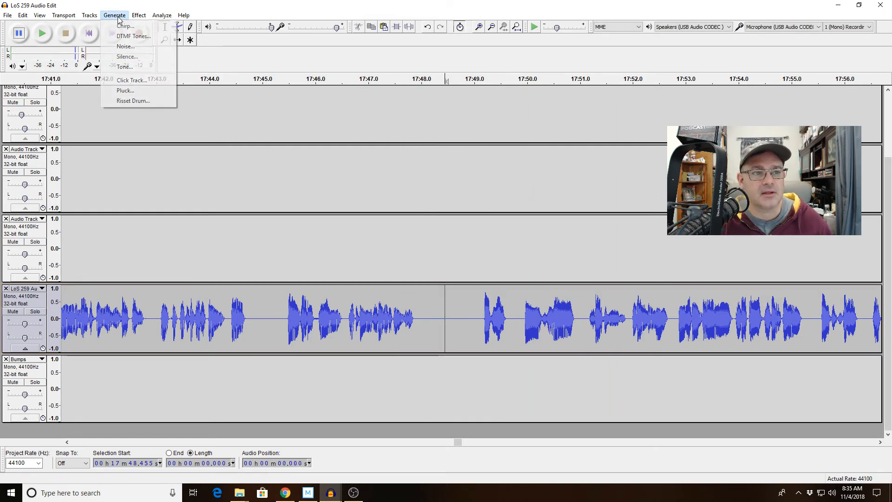
pyautogui.click(121, 56)
pyautogui.click(444, 261)
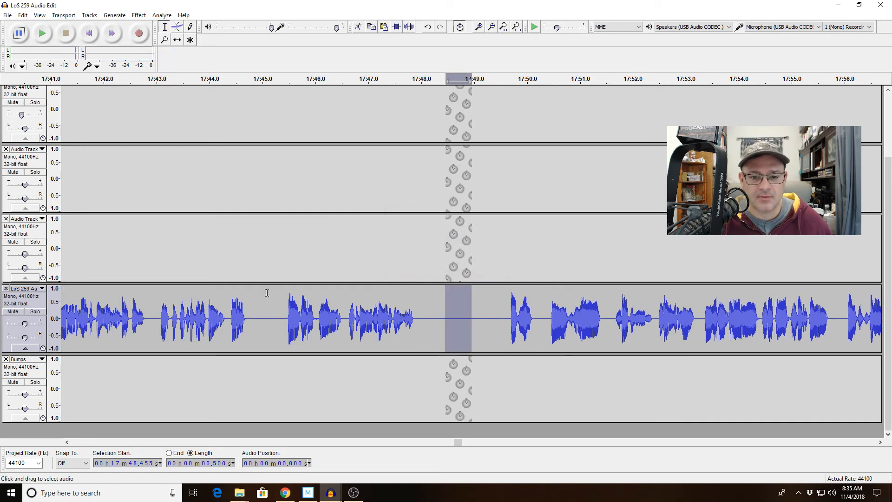
pyautogui.click(262, 305)
pyautogui.press('space')
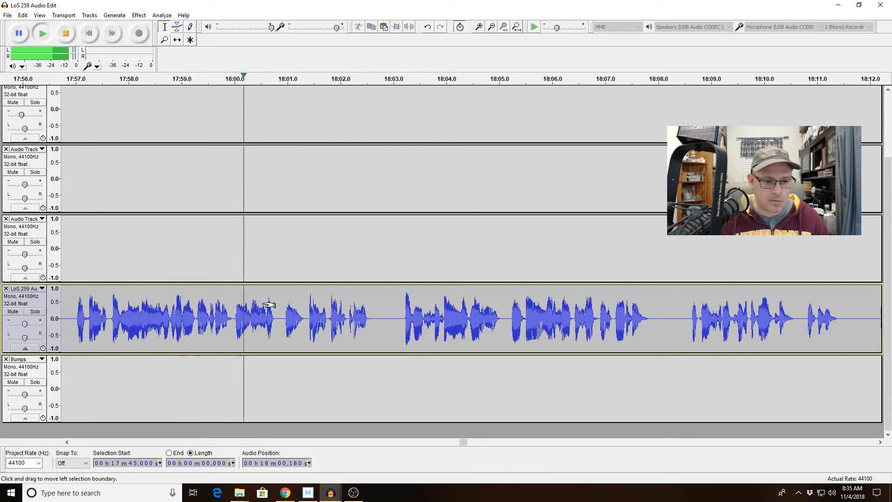
# Stop playback, show a longer stretch of the timeline and listen on from about 17:51.62.
pyautogui.press('space')
pyautogui.click(201, 306)
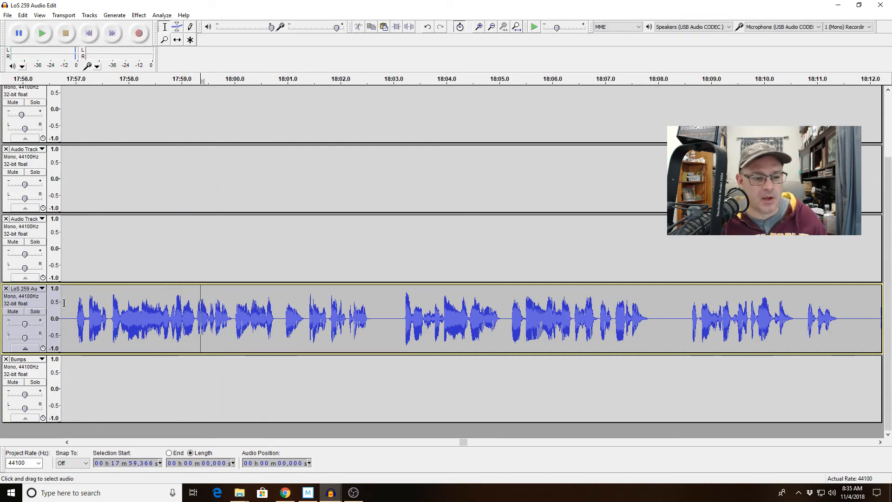
pyautogui.click(70, 305)
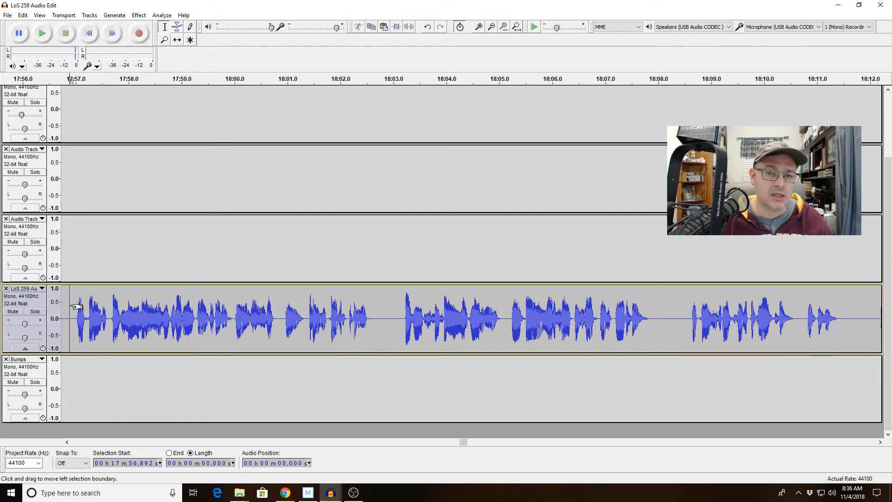
pyautogui.click(492, 27)
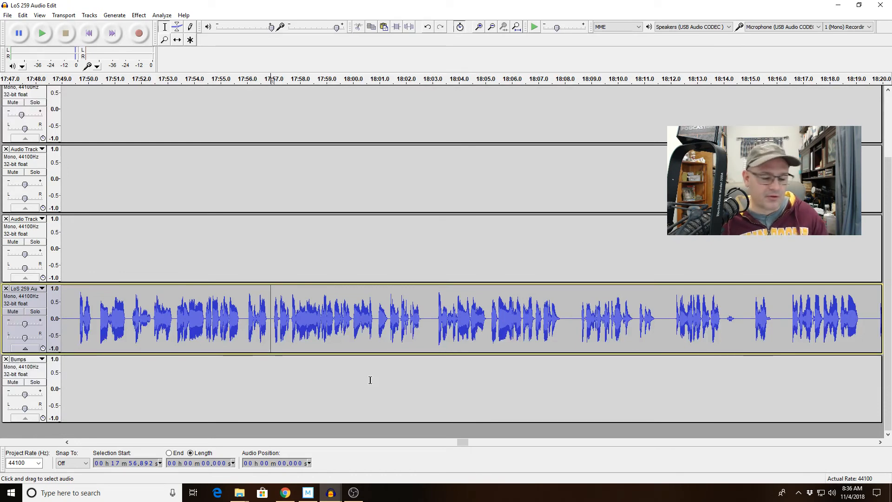
pyautogui.click(200, 329)
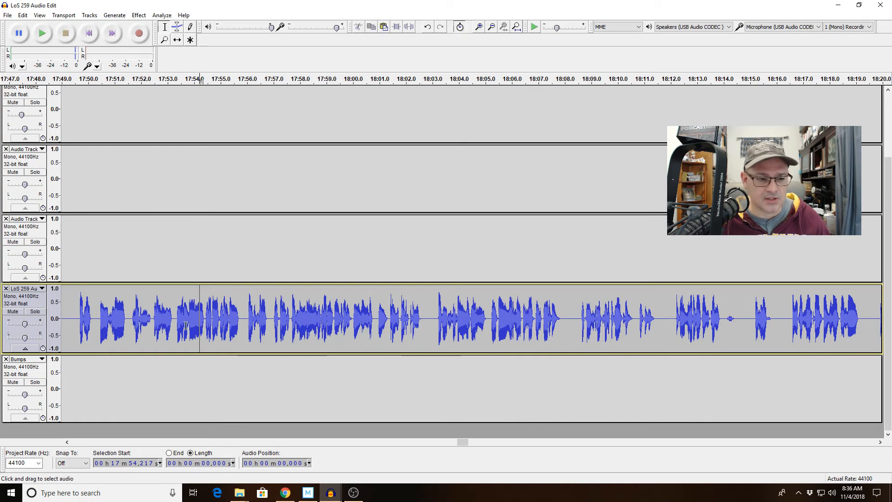
pyautogui.click(131, 323)
pyautogui.press('space')
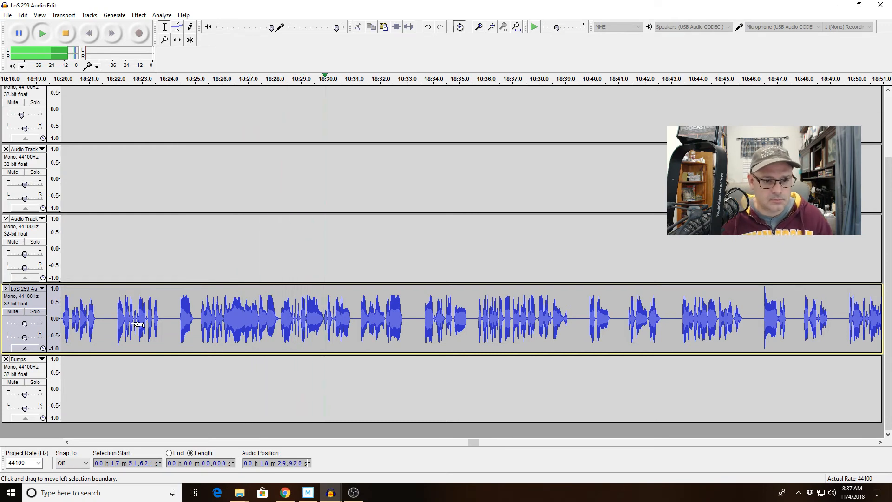
# Cut the short stretch of speech between about 18:28.25 and 18:28.64 from the voice track.
pyautogui.moveTo(267, 315); pyautogui.dragTo(312, 314)
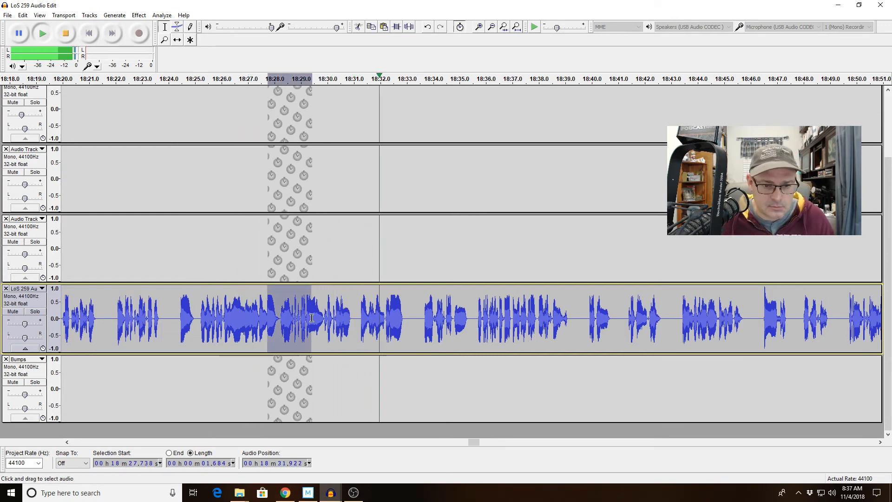
pyautogui.click(504, 26)
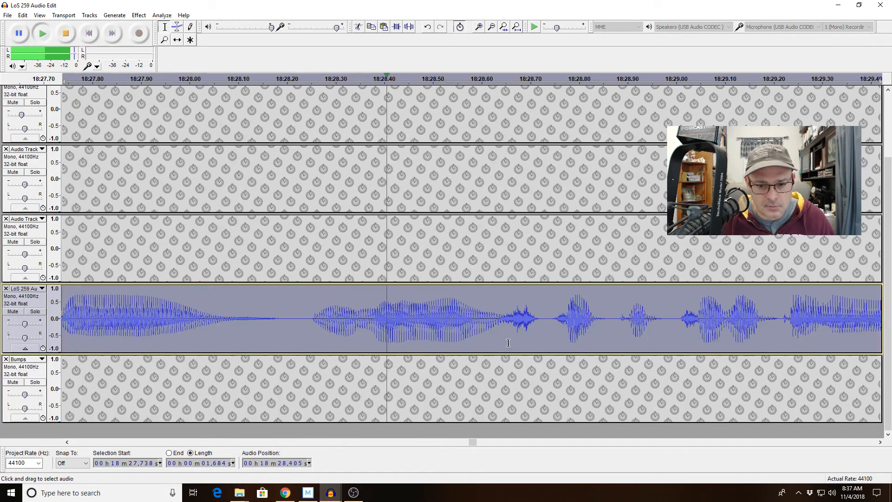
pyautogui.moveTo(500, 327); pyautogui.dragTo(315, 307)
pyautogui.press('Delete')
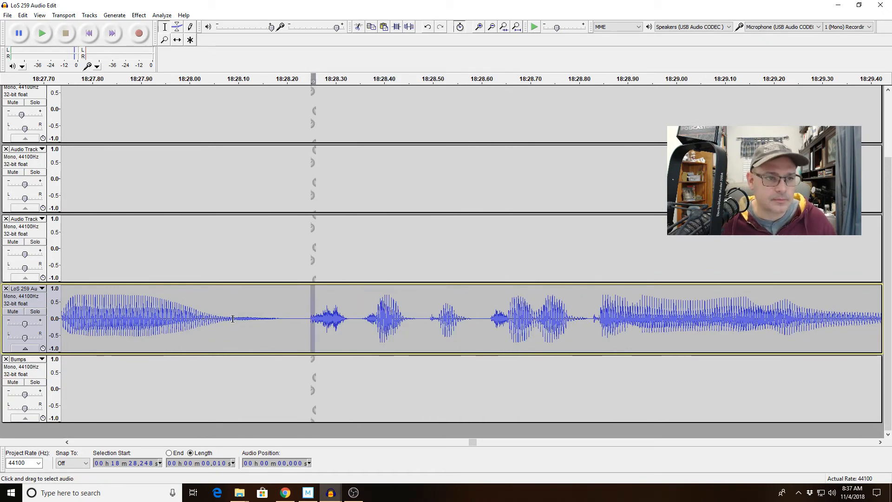
# Apply a Fade In to the 0.010 seconds of the voice track starting at about 18:28.25.
pyautogui.click(139, 14)
pyautogui.click(186, 137)
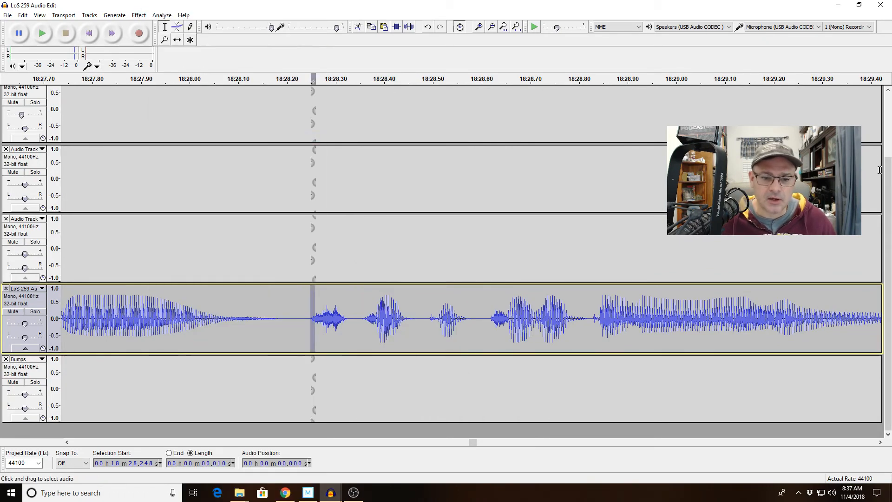
pyautogui.click(493, 29)
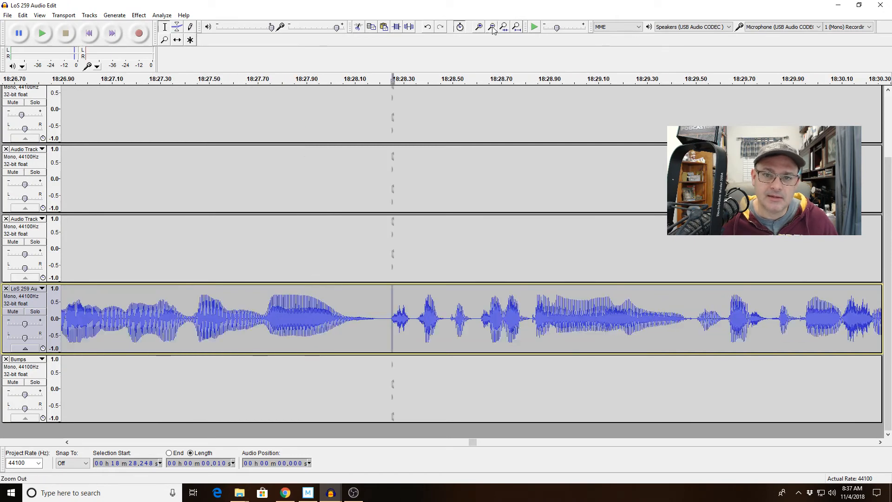
pyautogui.click(493, 29)
pyautogui.click(493, 29)
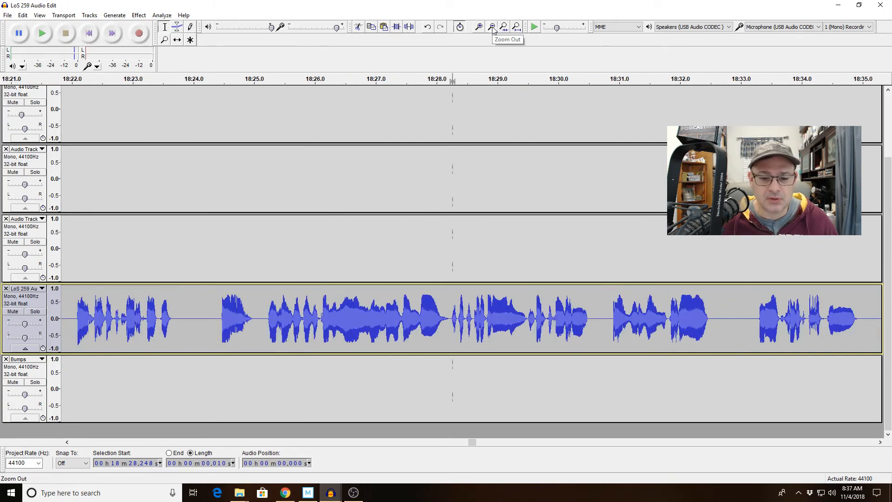
# Inspect the edit in the voice track between about 18:28.11 and 18:28.43 at close zoom.
pyautogui.click(297, 316)
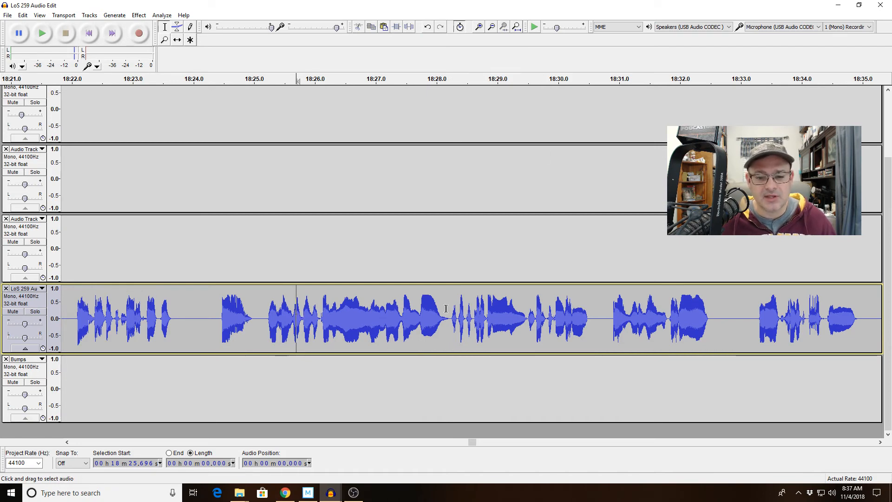
pyautogui.moveTo(444, 311); pyautogui.dragTo(463, 311)
pyautogui.click(504, 26)
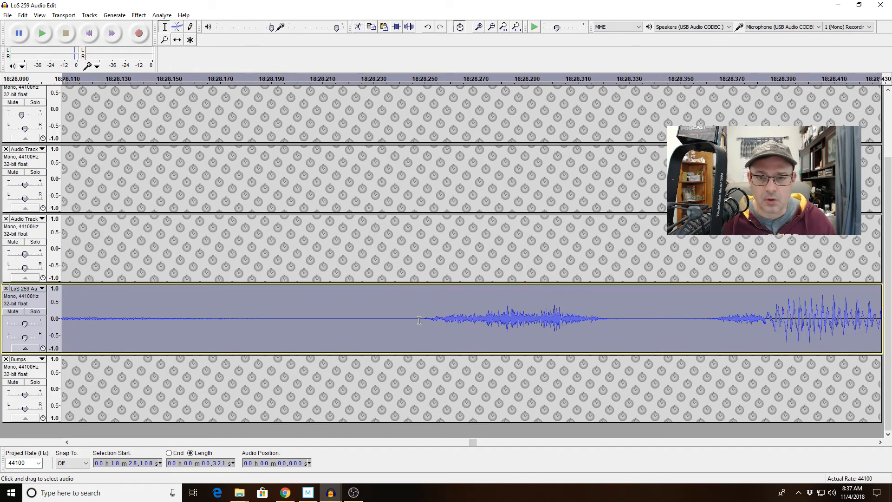
# Show a longer stretch of the timeline and listen to the voice track from about 18:25.43.
pyautogui.click(491, 27)
pyautogui.click(491, 26)
pyautogui.click(491, 27)
pyautogui.click(491, 27)
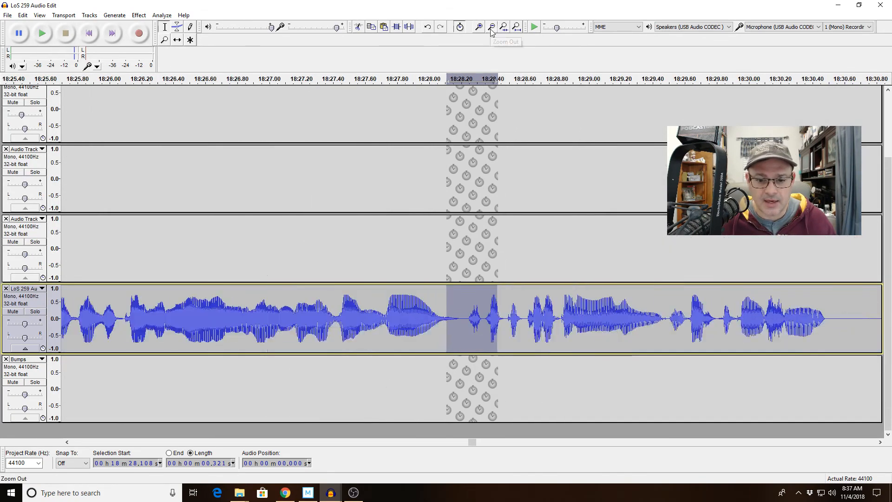
pyautogui.click(492, 27)
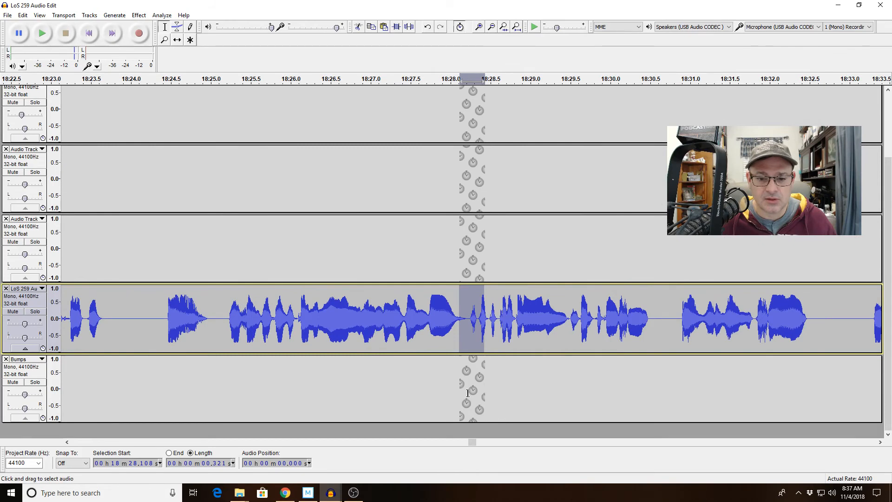
pyautogui.click(245, 317)
pyautogui.press('space')
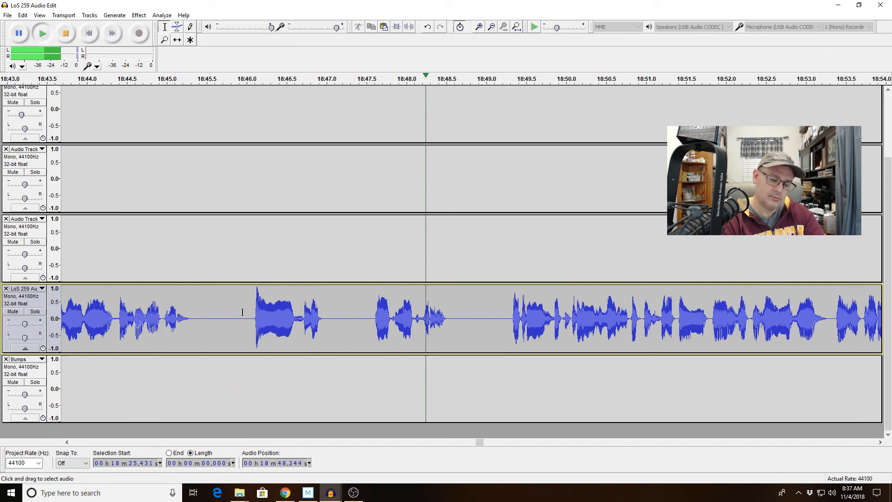
pyautogui.press('space')
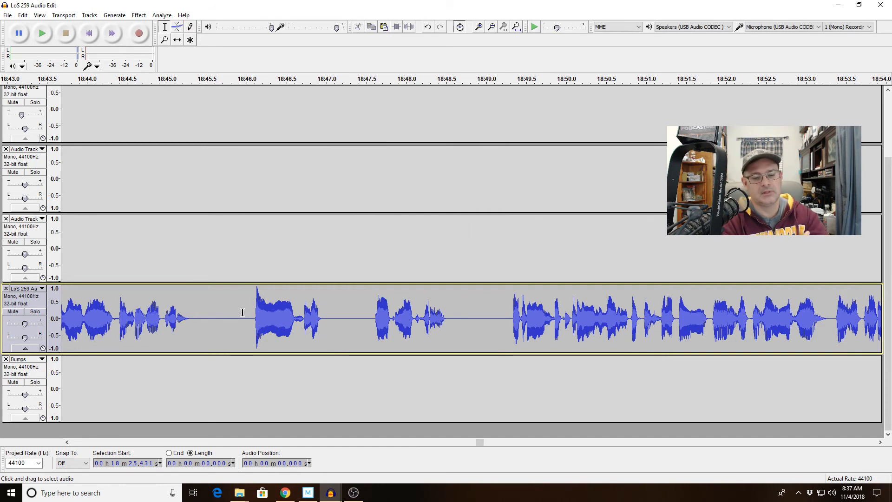
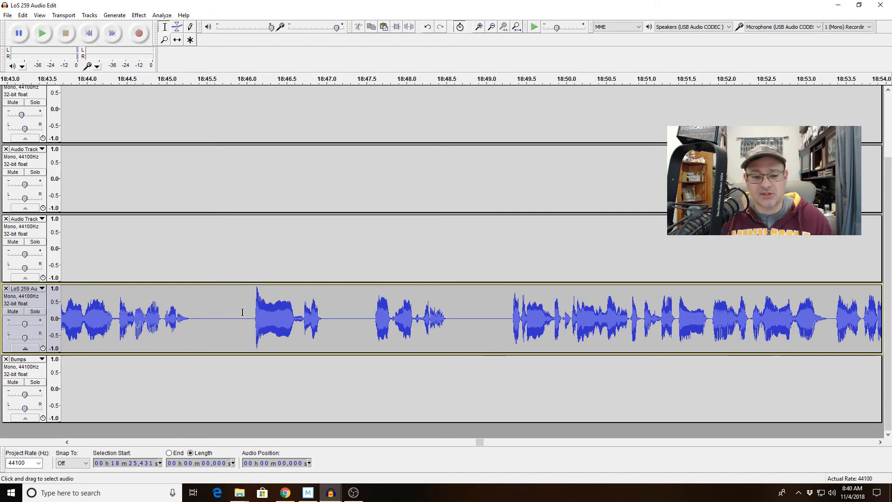
# Listen to the voice track from about 18:45.95, and again from about 18:40.98 with a longer stretch of the timeline shown.
pyautogui.click(242, 312)
pyautogui.press('space')
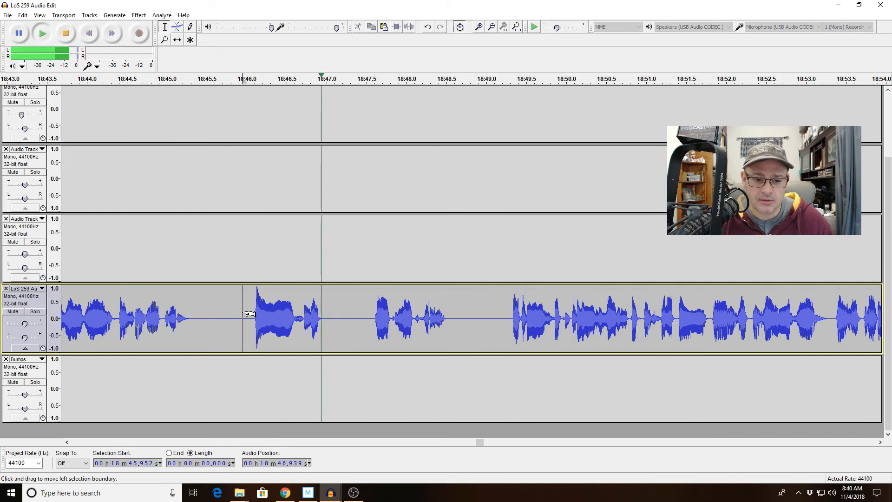
pyautogui.press('space')
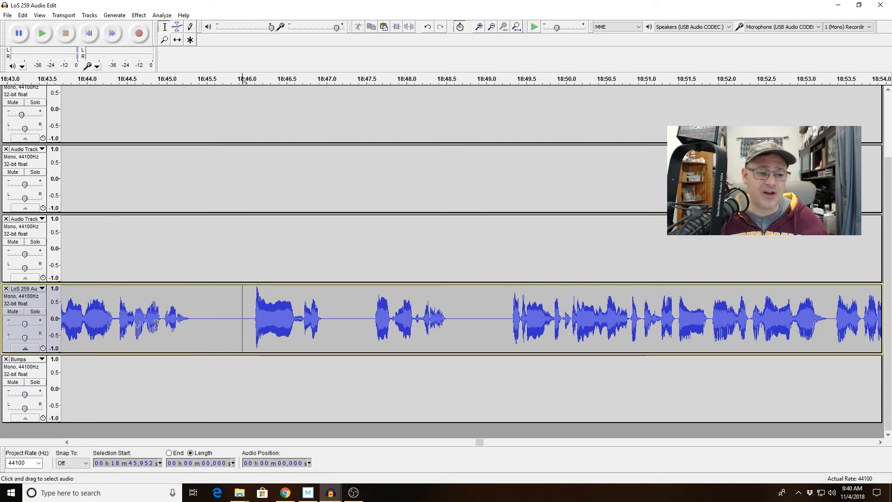
pyautogui.click(492, 27)
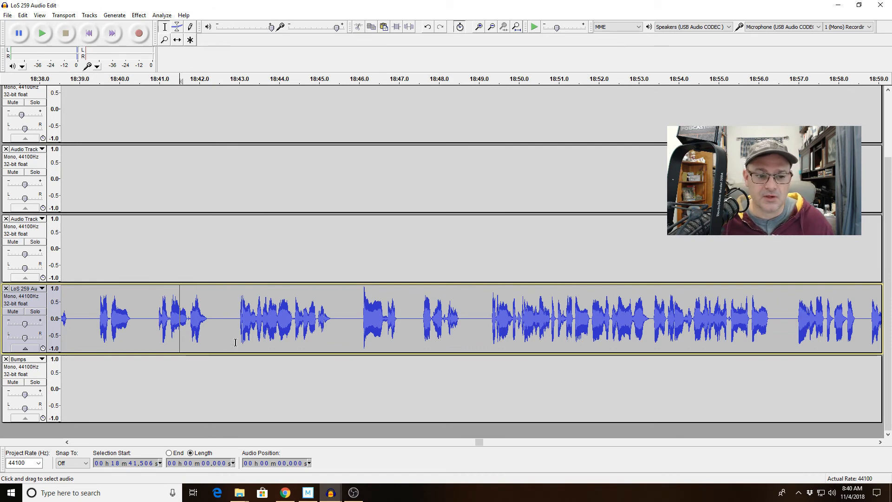
pyautogui.click(158, 311)
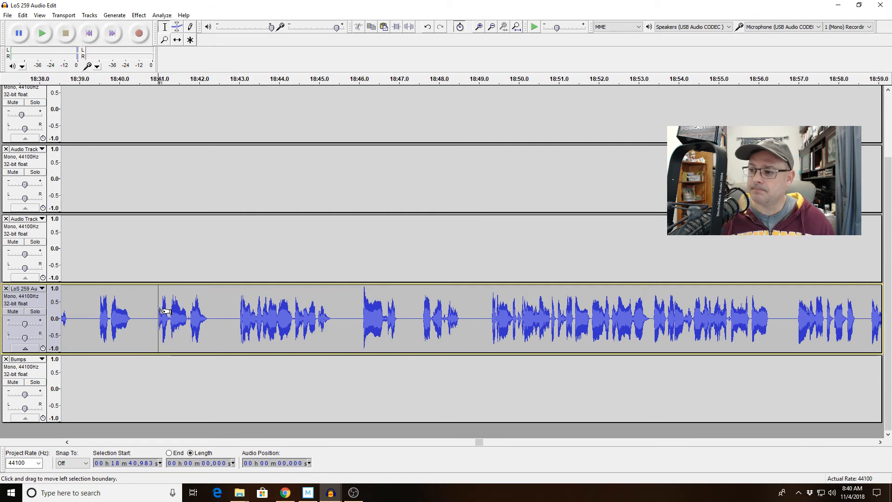
pyautogui.press('space')
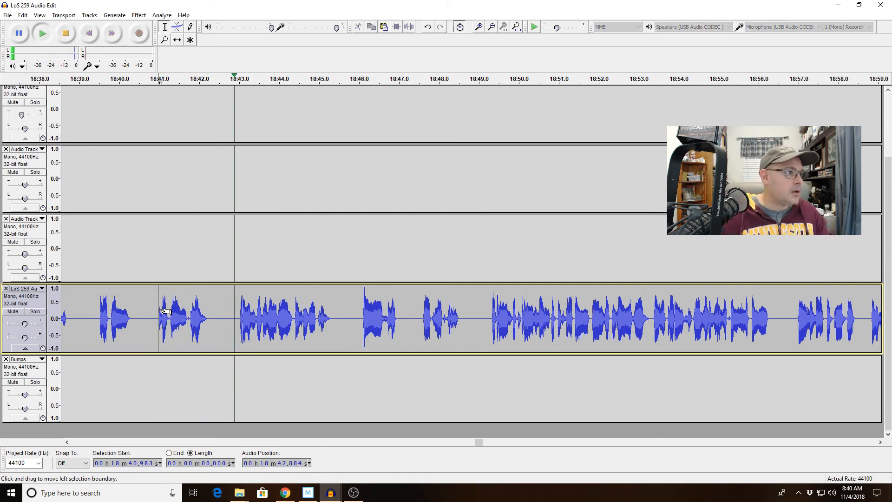
pyautogui.hotkey('alt', 'Tab')
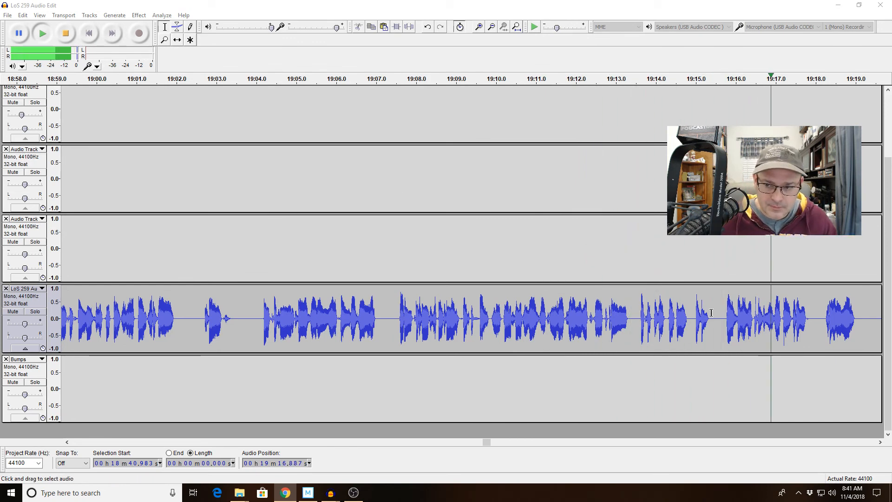
# Apply Equalization with the Bass Cut curve to the 0.096-second low thump in the voice track starting at about 19:16.445.
pyautogui.moveTo(743, 314); pyautogui.dragTo(786, 314)
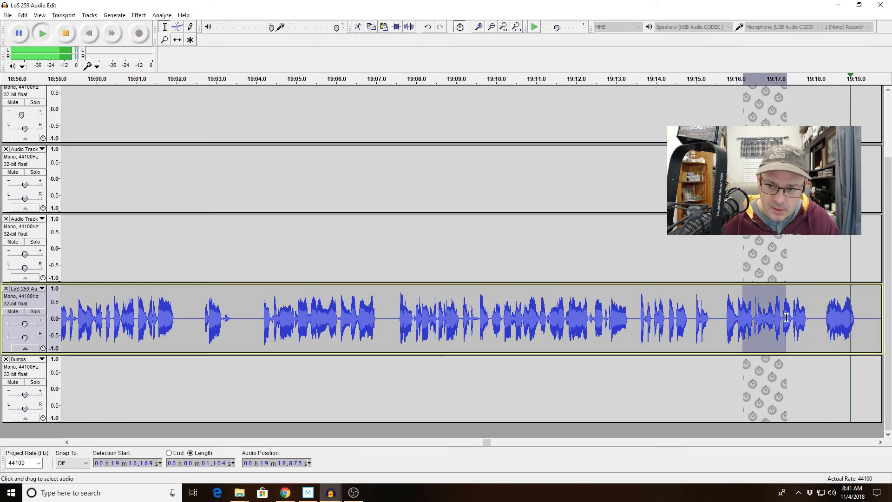
pyautogui.press('space')
pyautogui.click(505, 28)
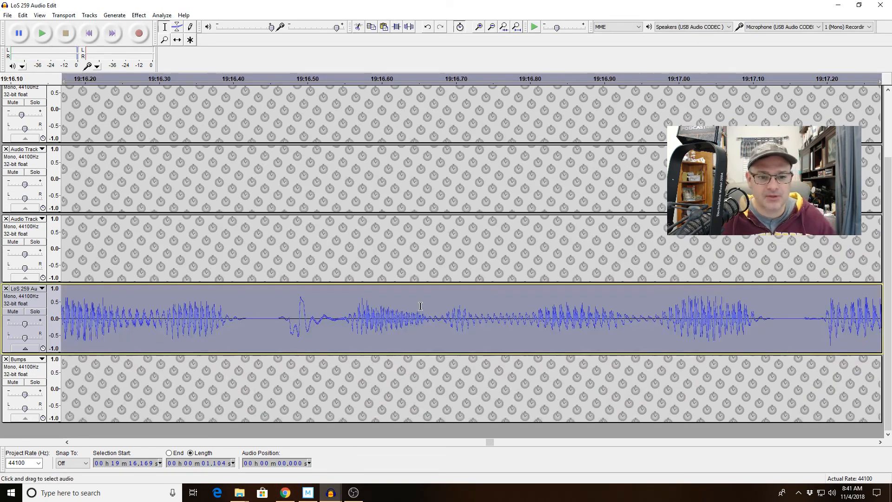
pyautogui.press('space')
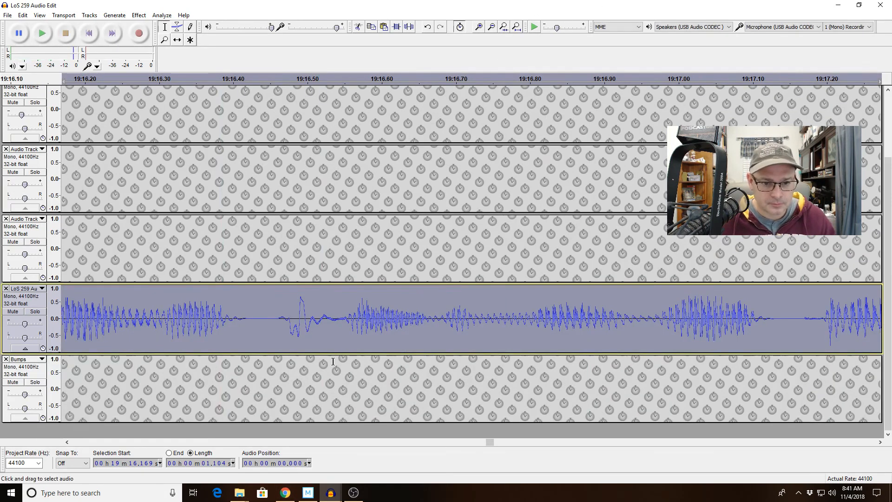
pyautogui.moveTo(338, 324); pyautogui.dragTo(273, 326)
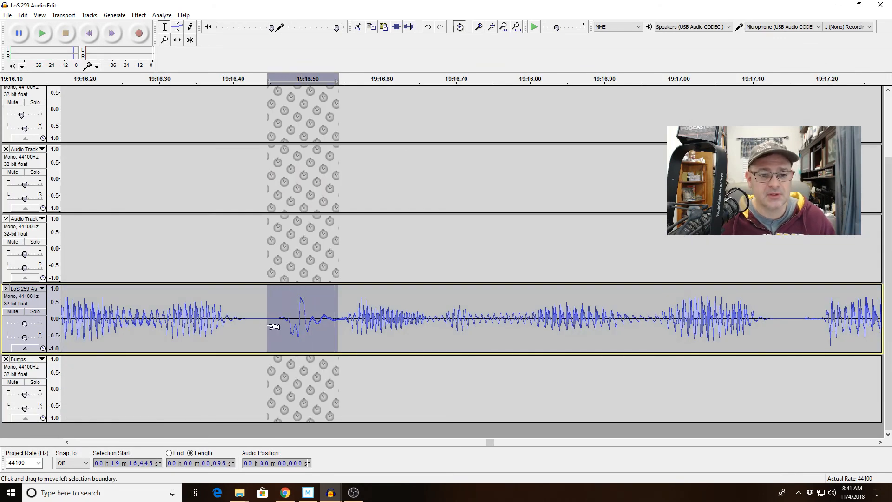
pyautogui.click(138, 15)
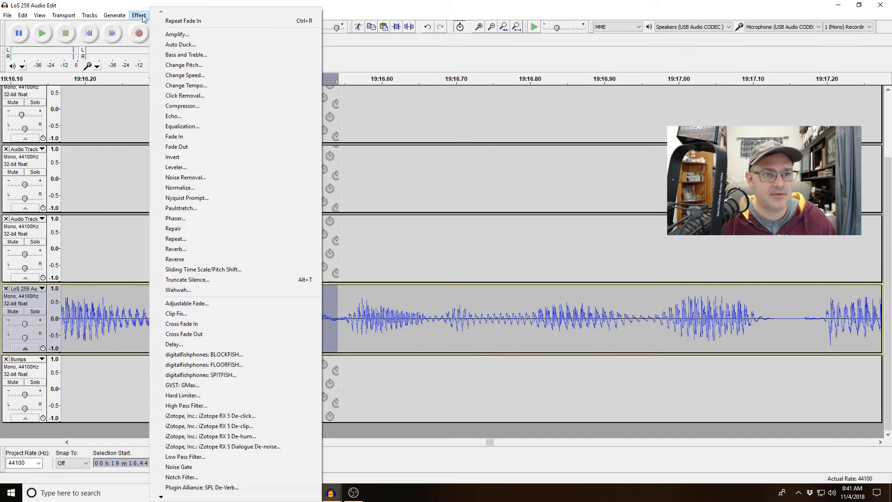
pyautogui.click(181, 126)
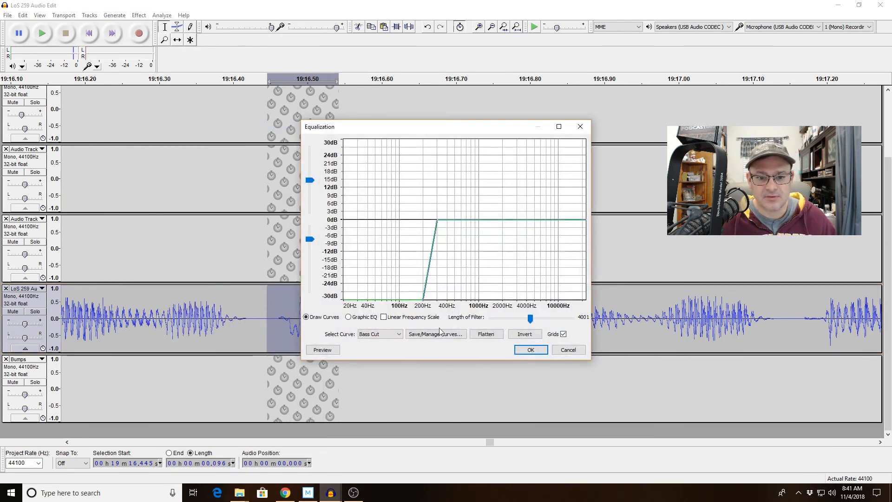
pyautogui.click(389, 336)
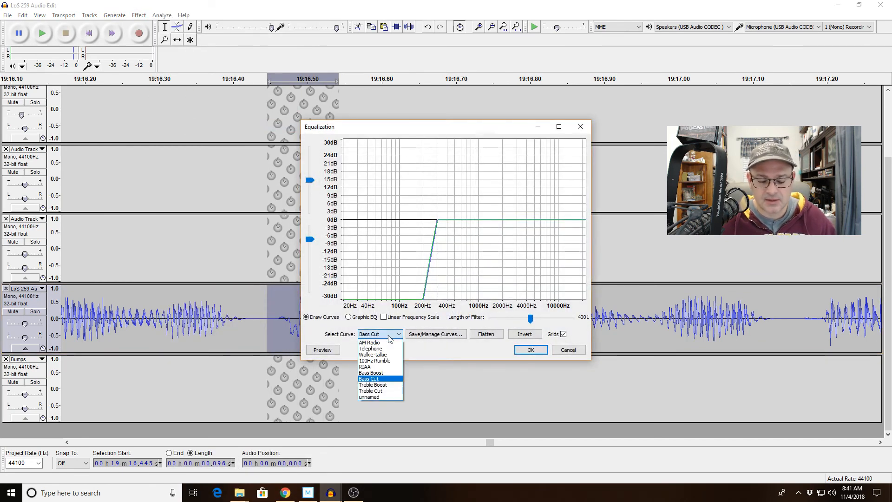
pyautogui.click(376, 380)
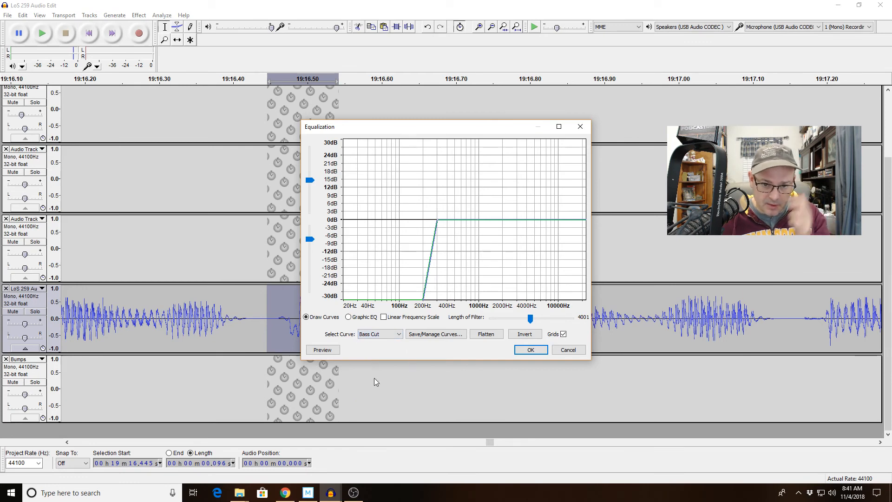
pyautogui.click(531, 350)
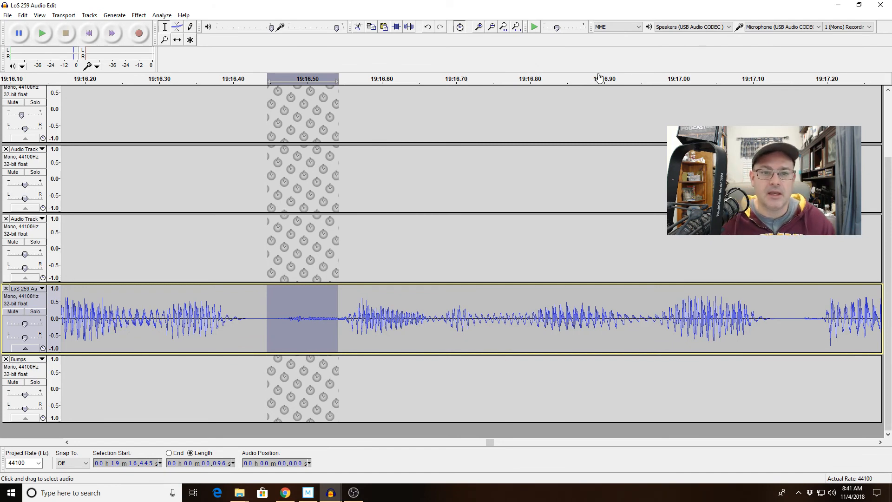
# Show a longer stretch of the timeline and replay the voice track from about 19:15.01.
pyautogui.click(497, 26)
pyautogui.click(497, 27)
pyautogui.click(497, 27)
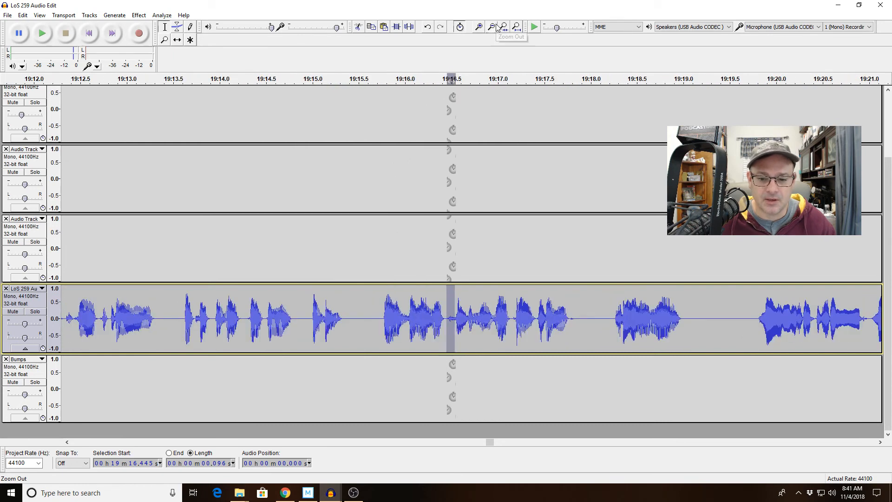
pyautogui.click(314, 320)
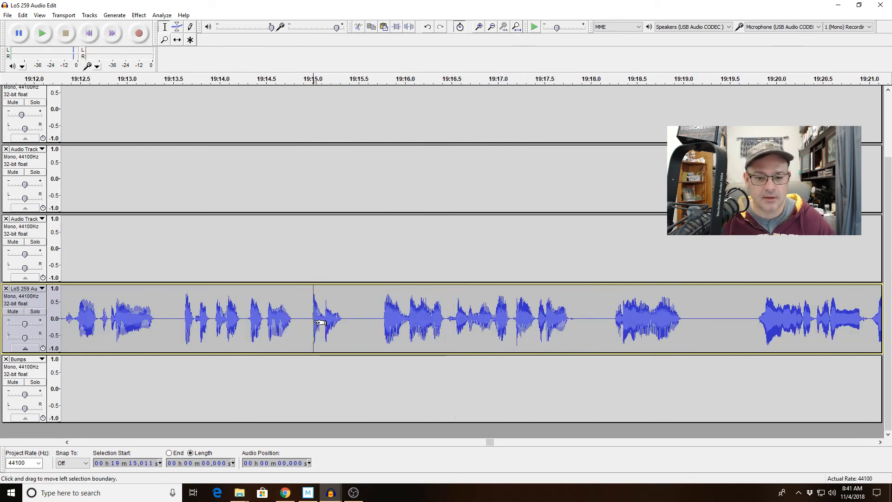
pyautogui.press('space')
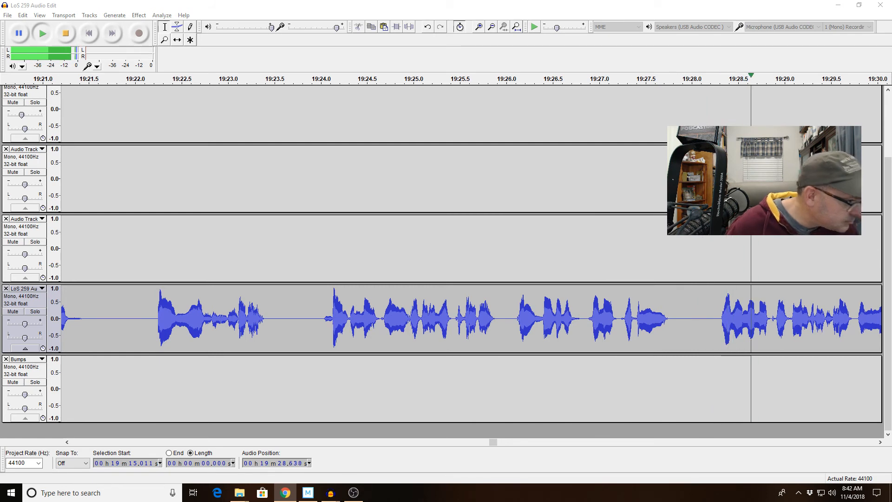
# Stop playback and resume listening to the voice track from about 19:30.44.
pyautogui.click(406, 312)
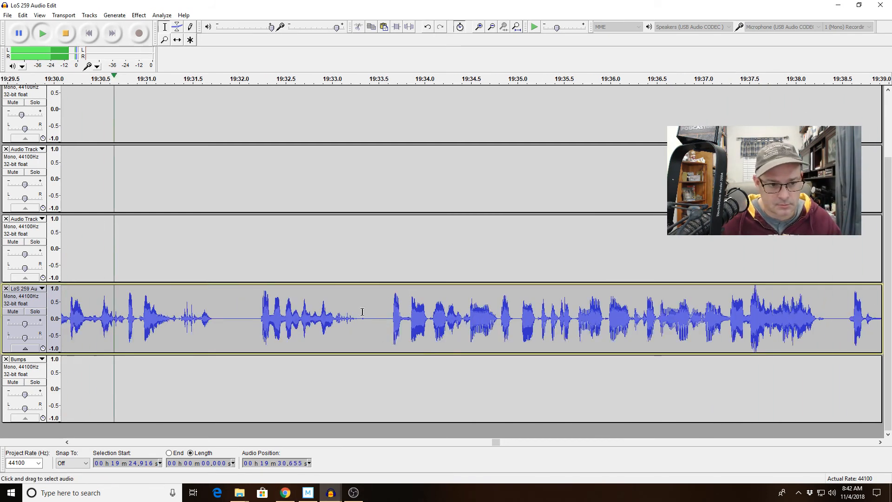
pyautogui.press('space')
pyautogui.hotkey('alt', 'Tab')
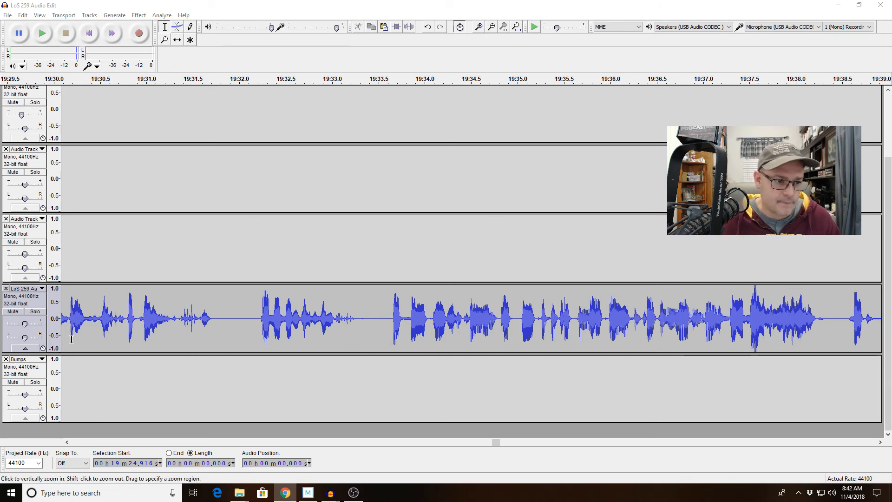
pyautogui.click(95, 79)
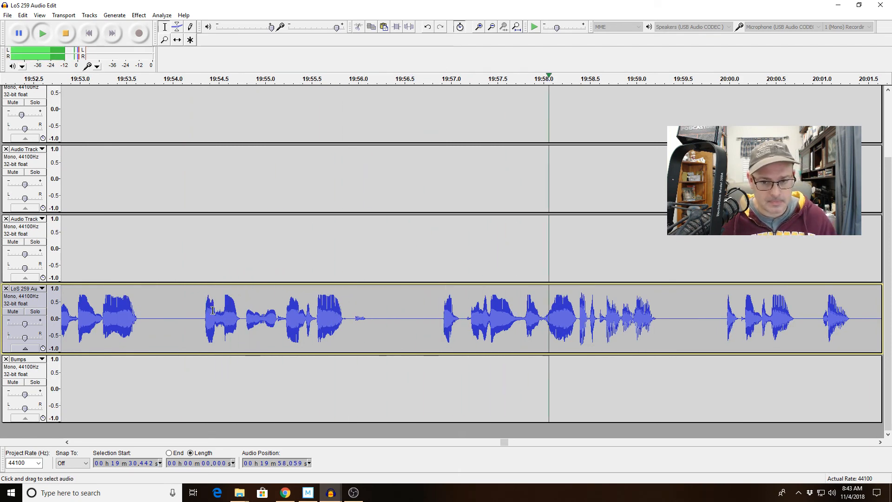
# Delete the stretch of speech between about 19:56.62 and 19:58.35 from the voice track.
pyautogui.press('space')
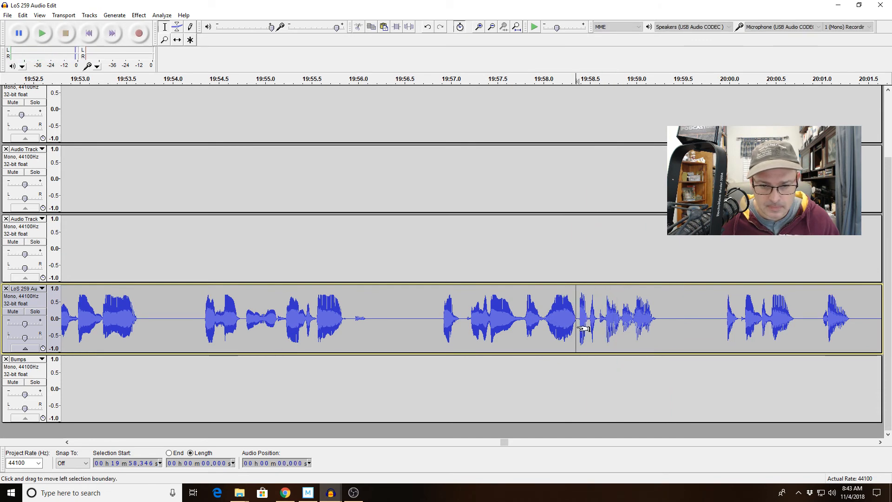
pyautogui.moveTo(576, 318); pyautogui.dragTo(424, 336)
pyautogui.press('Delete')
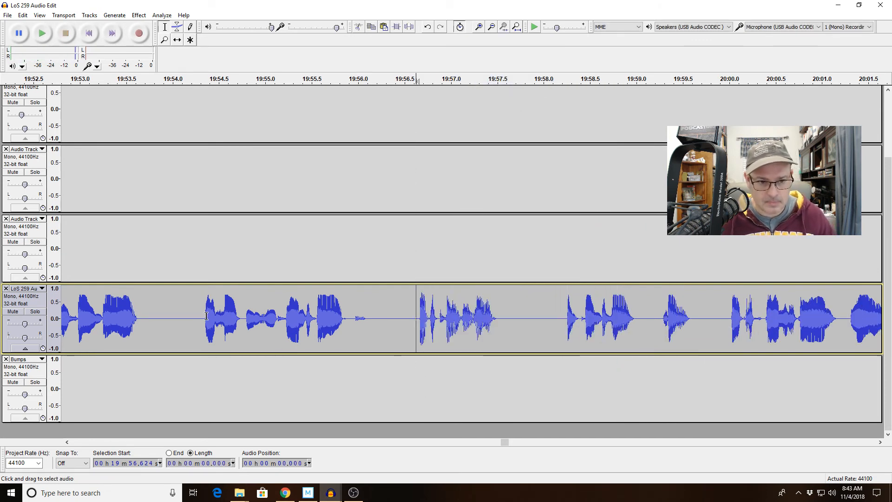
# Listen from about 19:54.34 and delete the 0.240-second quiet noise starting at about 19:55.94 from the voice track.
pyautogui.click(204, 326)
pyautogui.press('space')
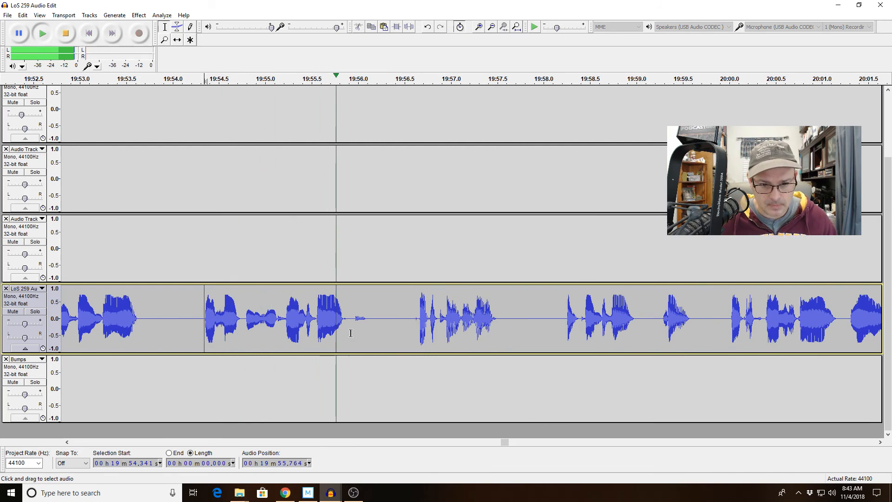
pyautogui.moveTo(353, 323); pyautogui.dragTo(375, 323)
pyautogui.press('space')
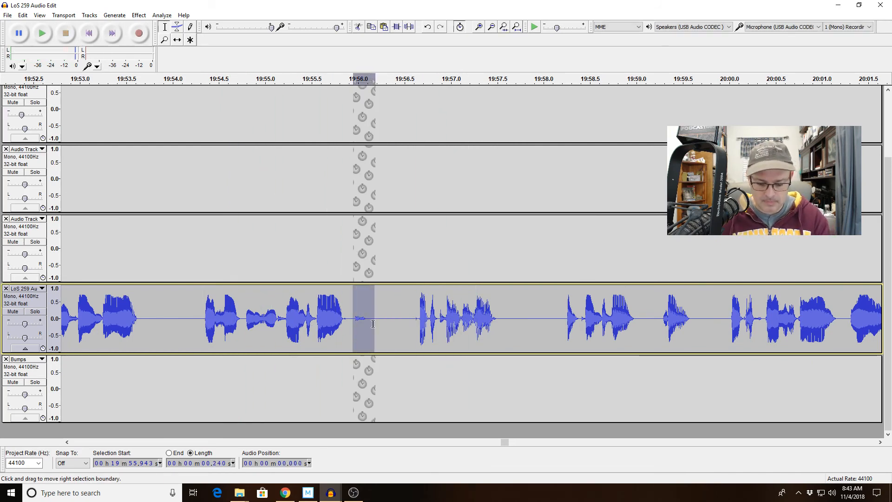
pyautogui.press('Delete')
# Review the edited voice track from about 19:54.34 and replay it from about 19:57.70 with a longer stretch of the timeline shown.
pyautogui.press('space')
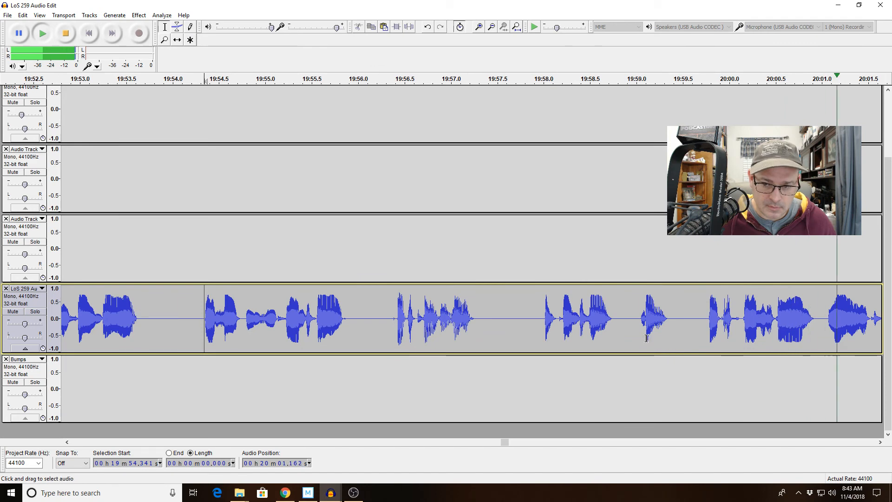
pyautogui.click(298, 327)
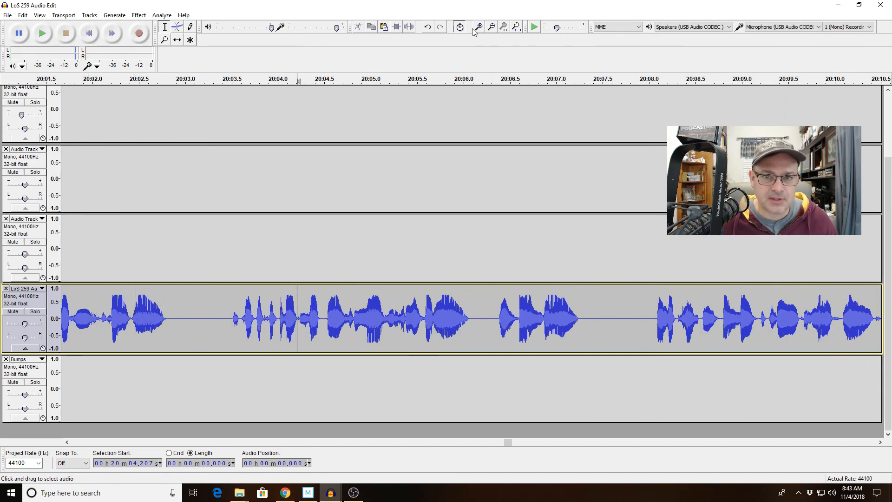
pyautogui.click(489, 29)
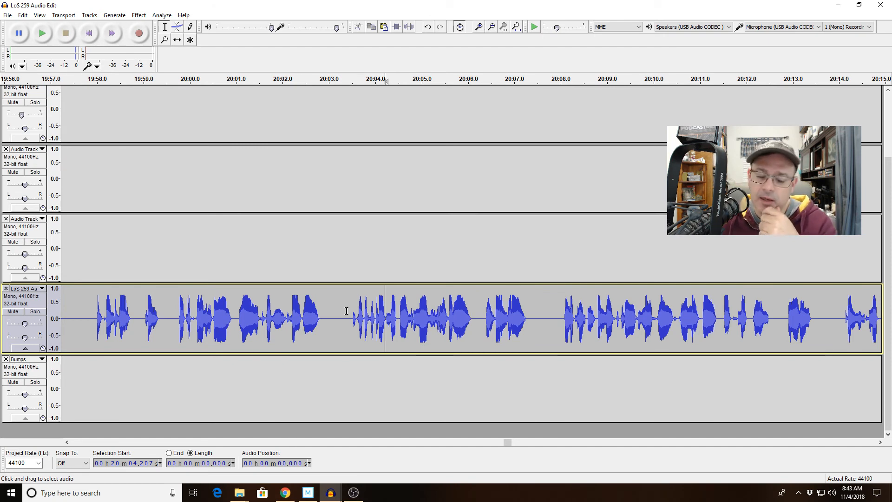
pyautogui.click(90, 322)
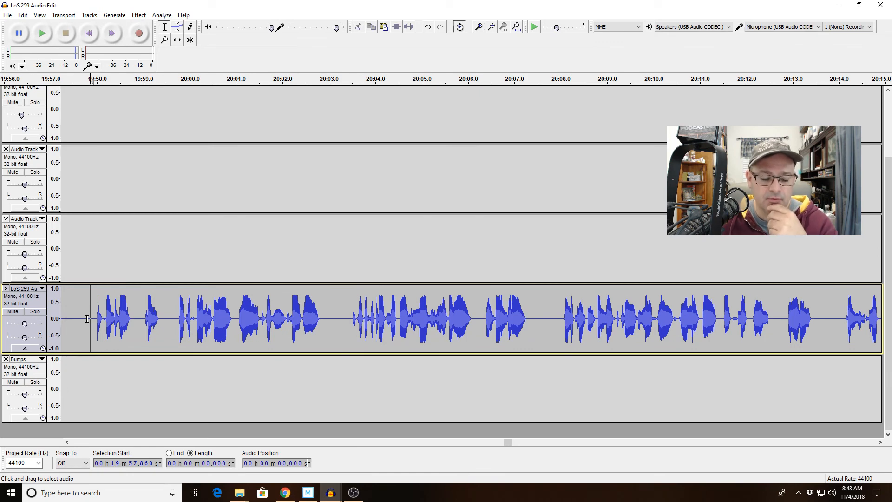
pyautogui.press('space')
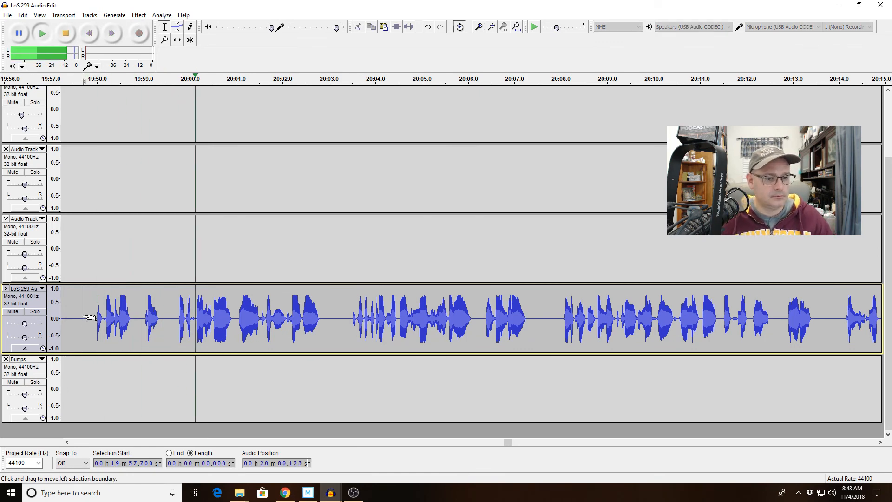
# Listen to the voice track again from about 19:52.53 to check the edited passage in context.
pyautogui.press('space')
pyautogui.moveTo(145, 318); pyautogui.dragTo(0, 317)
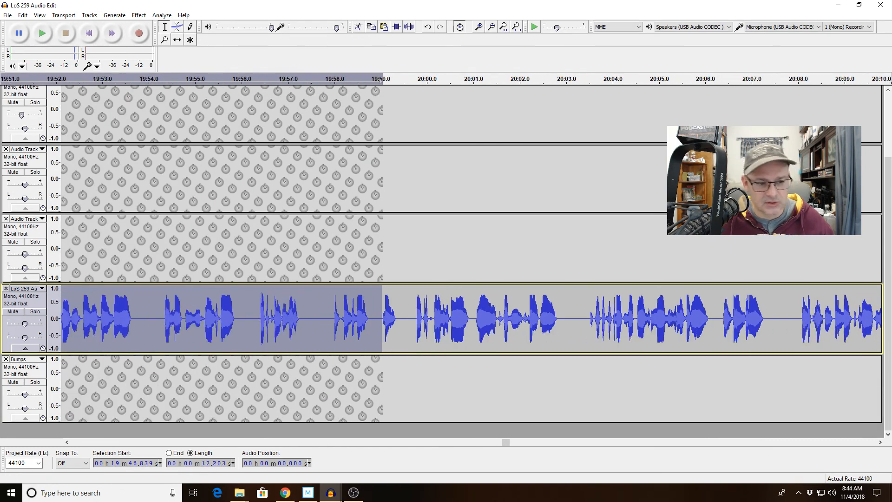
pyautogui.click(81, 317)
pyautogui.press('space')
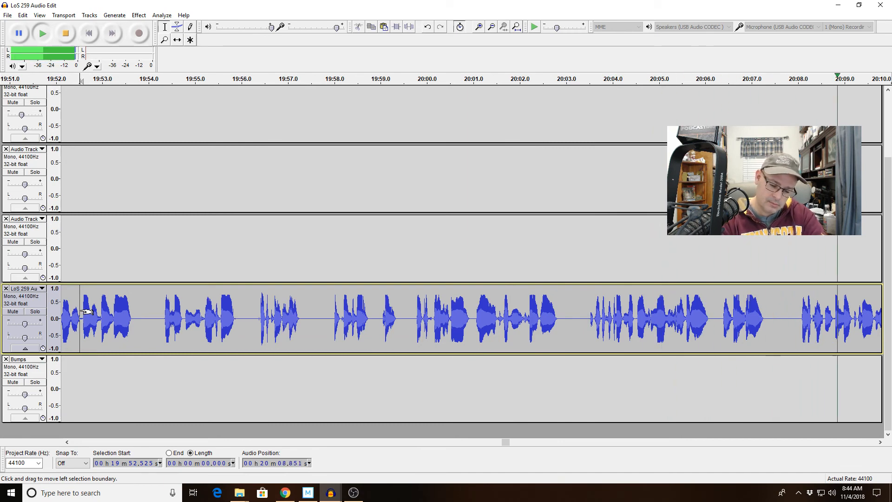
pyautogui.press('space')
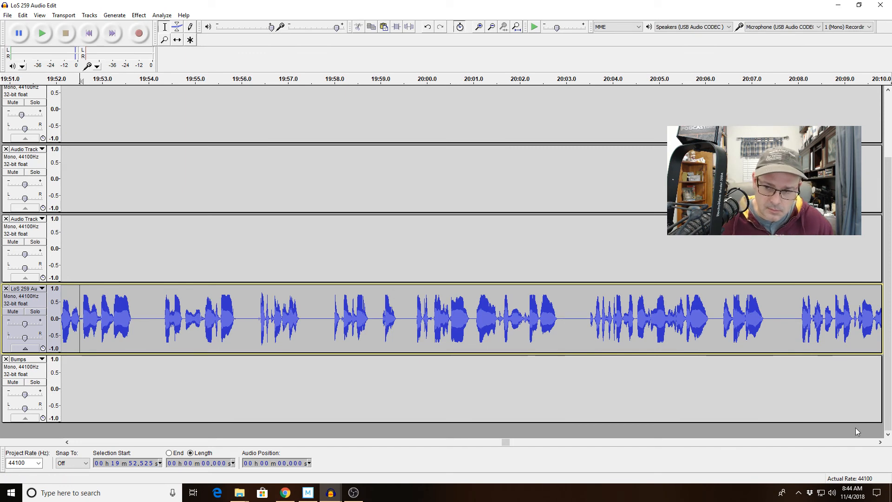
# Delete the speech between about 20:06.12 and 20:07.30 from the voice track and listen on from about 20:04.20.
pyautogui.moveTo(711, 325); pyautogui.dragTo(766, 332)
pyautogui.press('Delete')
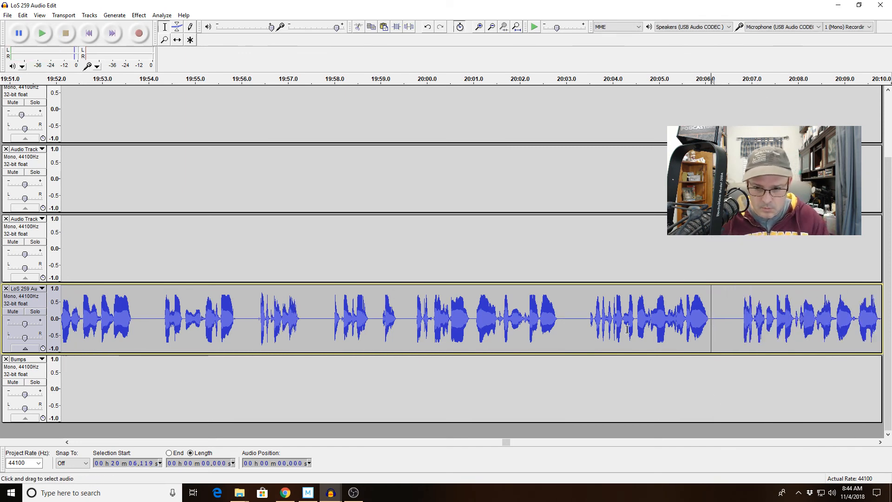
pyautogui.click(622, 326)
pyautogui.press('space')
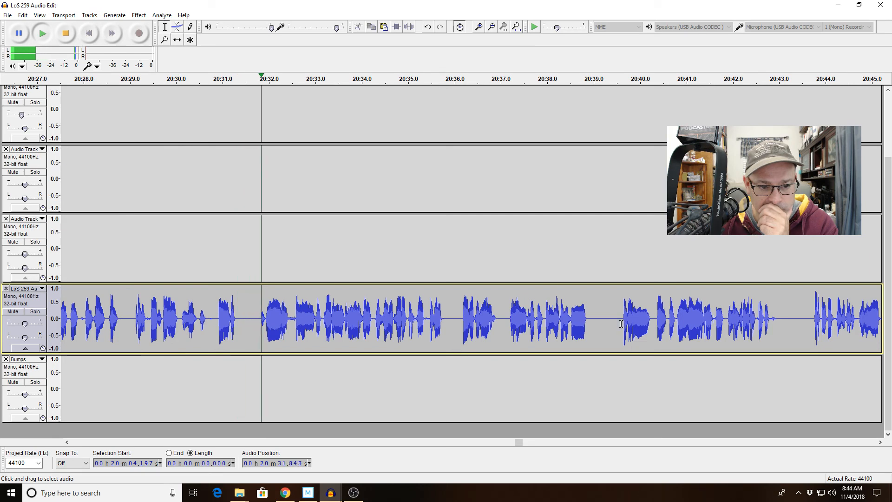
# Listen closely to the 2.483-second passage starting at about 20:29.47 in an enlarged view.
pyautogui.moveTo(152, 320); pyautogui.dragTo(267, 320)
pyautogui.press('space')
pyautogui.click(504, 27)
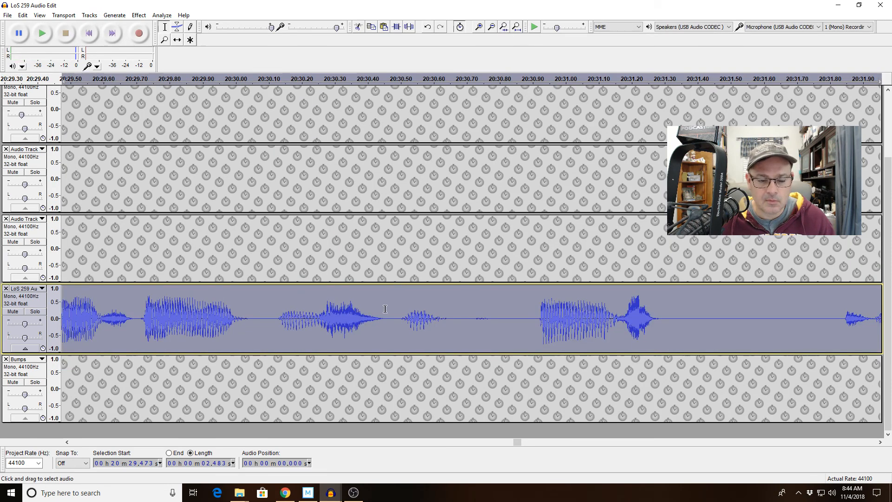
pyautogui.press('space')
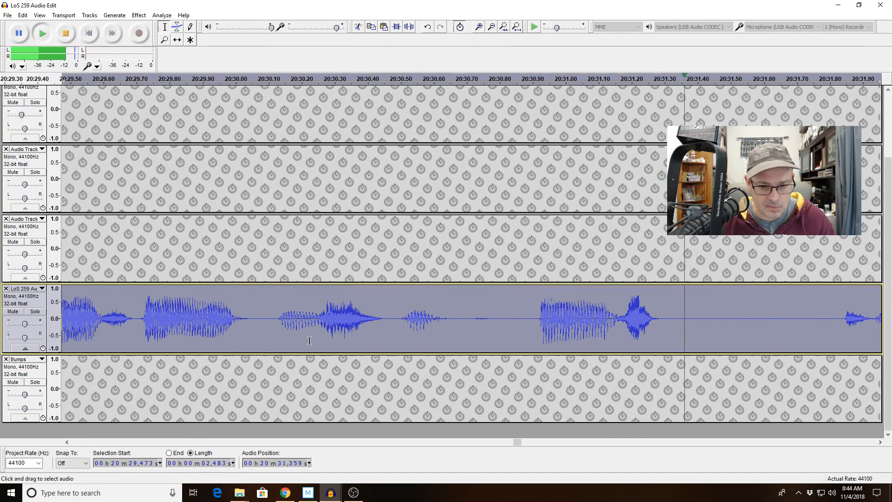
# Try to delete the 0.308-second sound starting at about 20:30.48, replay the cut and undo the deletion.
pyautogui.moveTo(393, 318); pyautogui.dragTo(494, 329)
pyautogui.press('Delete')
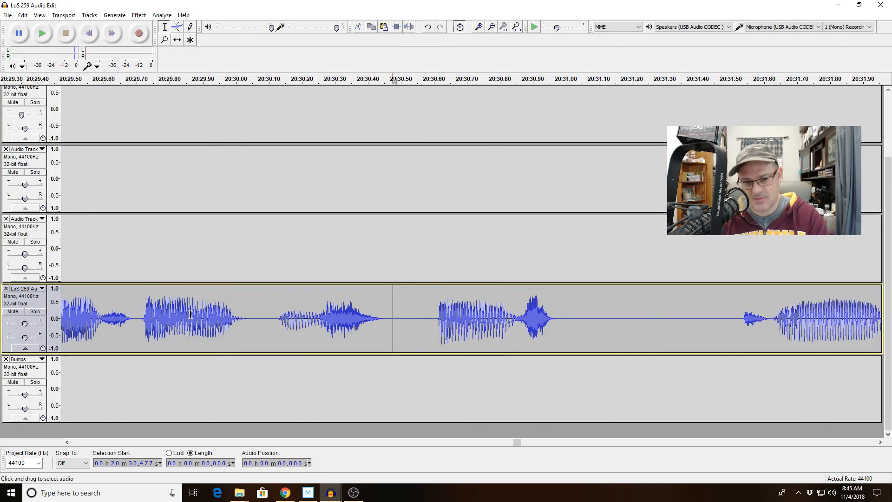
pyautogui.click(93, 312)
pyautogui.press('space')
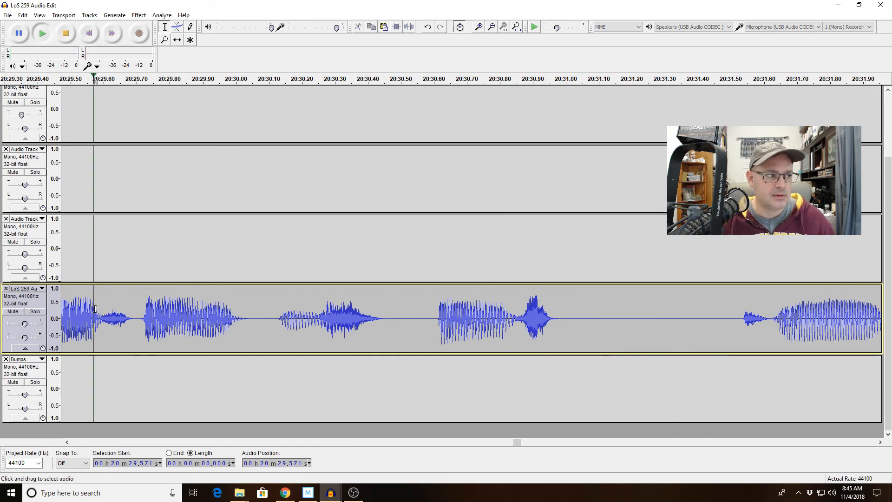
pyautogui.click(491, 27)
pyautogui.click(491, 27)
pyautogui.click(491, 26)
pyautogui.press('space')
pyautogui.hotkey('ctrl', 'z')
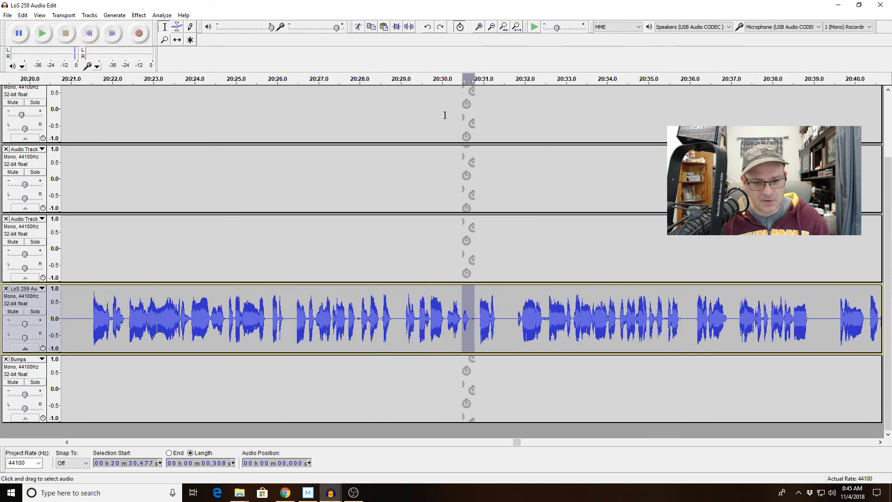
# Silence the 0.308-second sound starting at about 20:30.48 in the voice track and listen from about 20:29.19.
pyautogui.hotkey('ctrl', 'l')
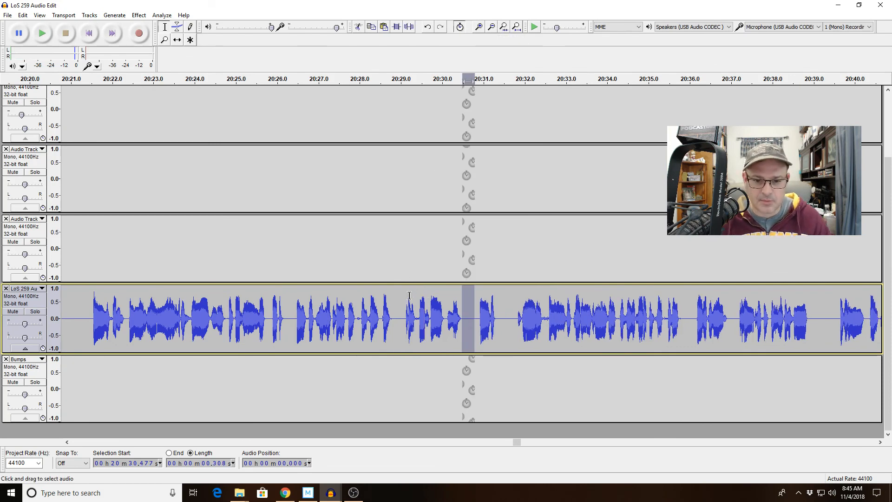
pyautogui.click(409, 297)
pyautogui.press('space')
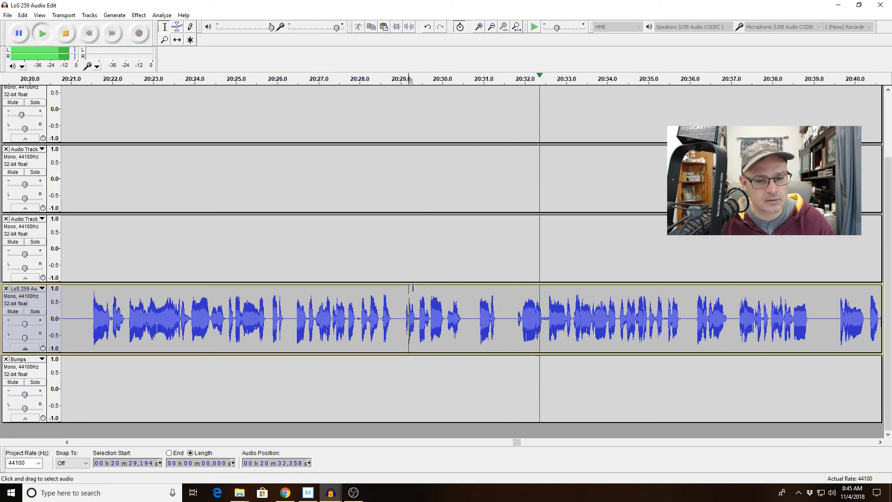
pyautogui.press('space')
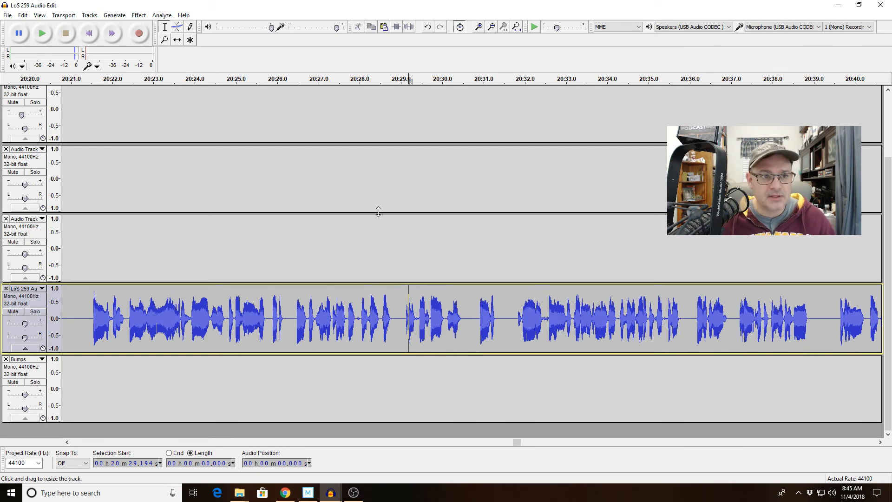
# Replay the silenced spot from about 20:28.56 and continue listening to the voice track.
pyautogui.click(416, 318)
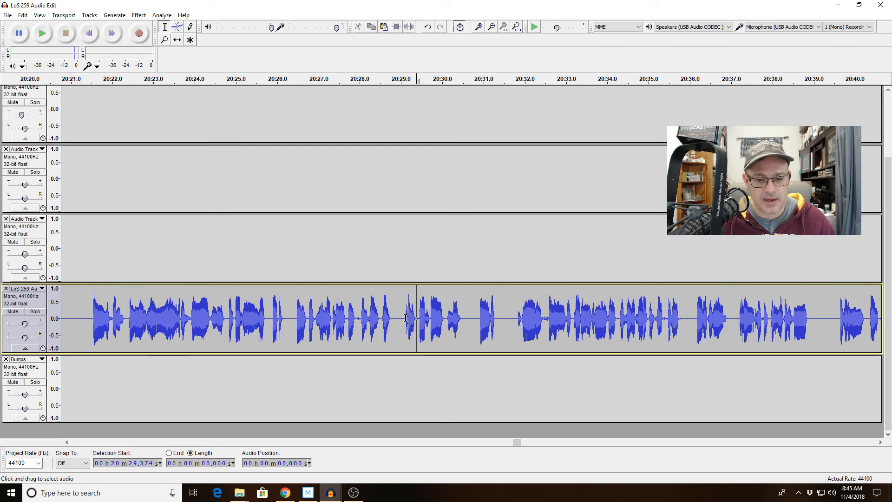
pyautogui.click(406, 319)
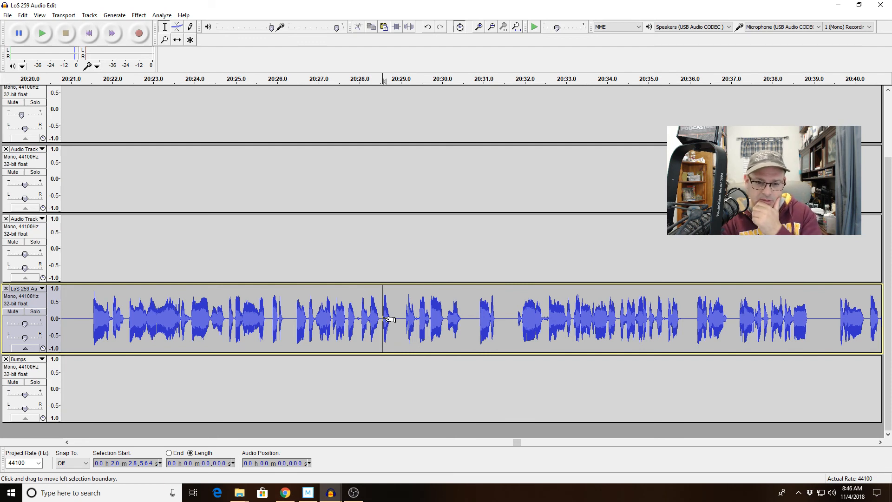
pyautogui.press('space')
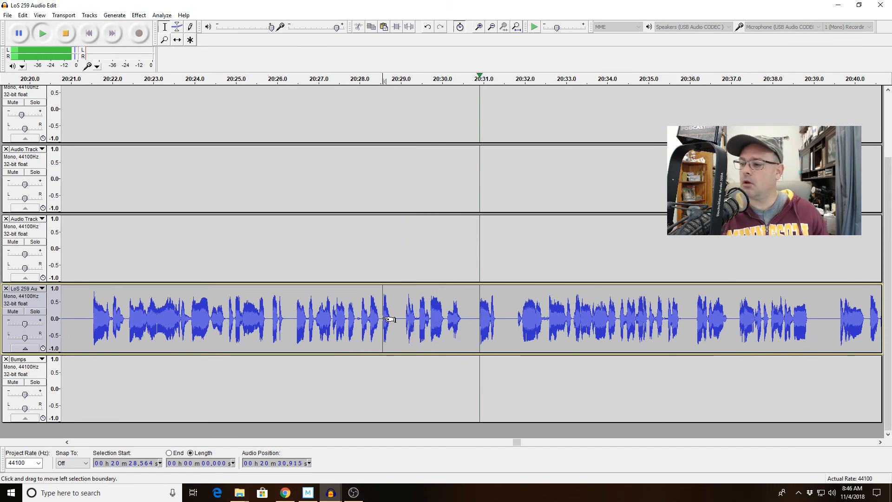
pyautogui.press('space')
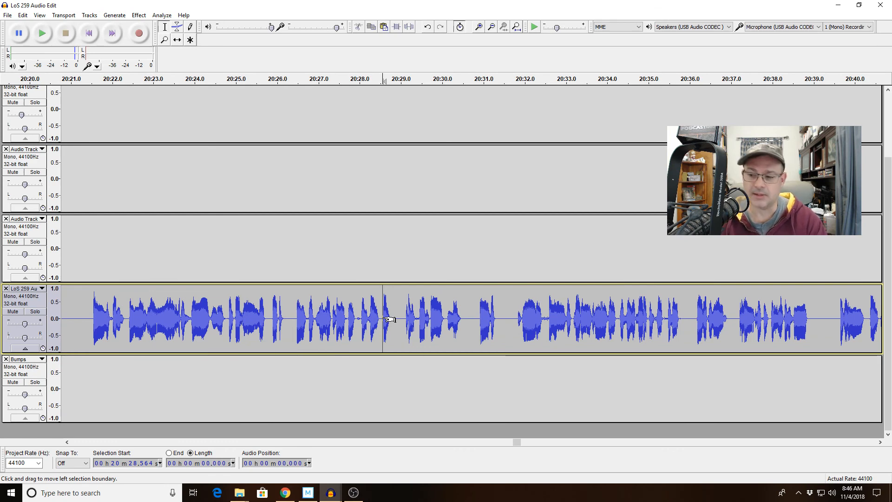
pyautogui.press('space')
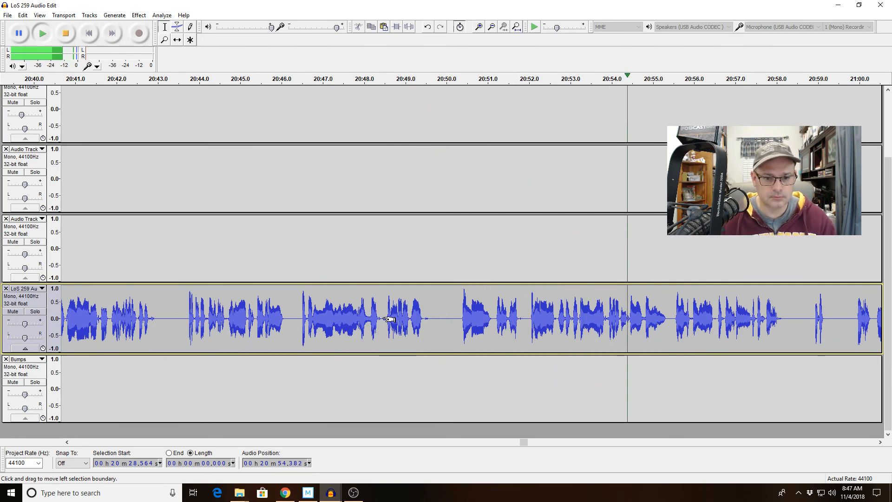
# Listen closely to the passage from about 20:47.22 and delete the stumble between about 20:48.16 and 20:48.41.
pyautogui.moveTo(332, 319); pyautogui.dragTo(626, 317)
pyautogui.press('space')
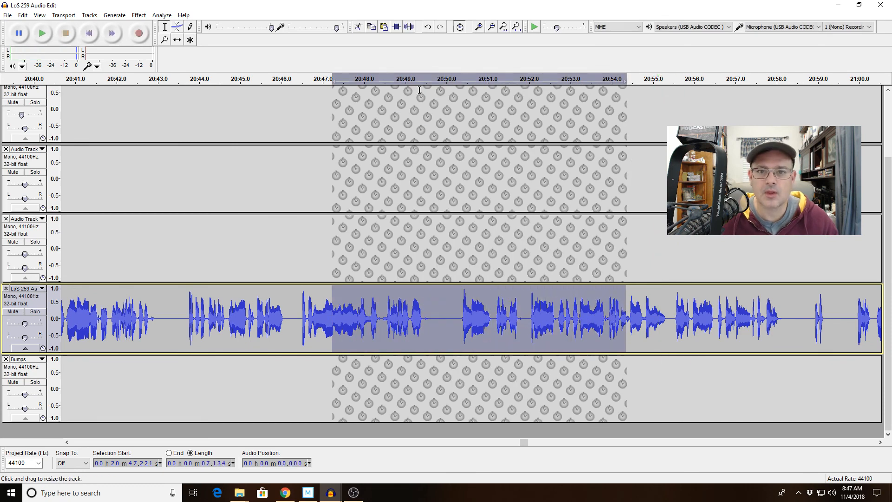
pyautogui.click(505, 30)
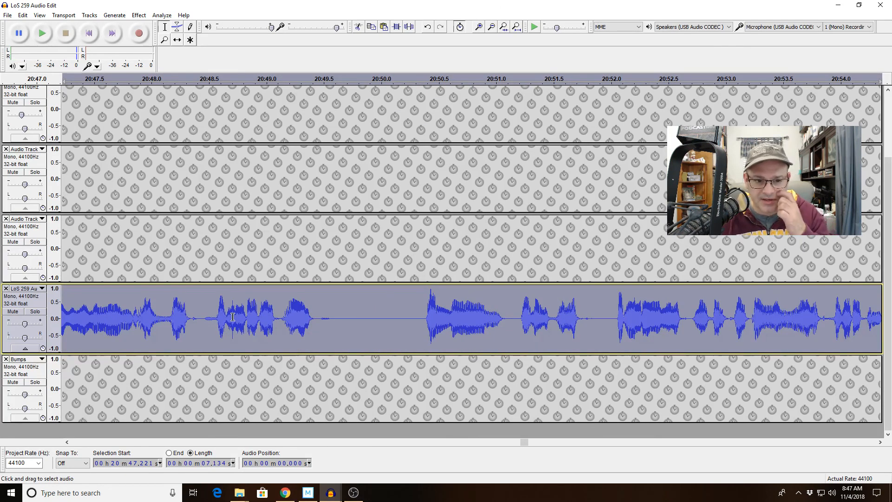
pyautogui.press('space')
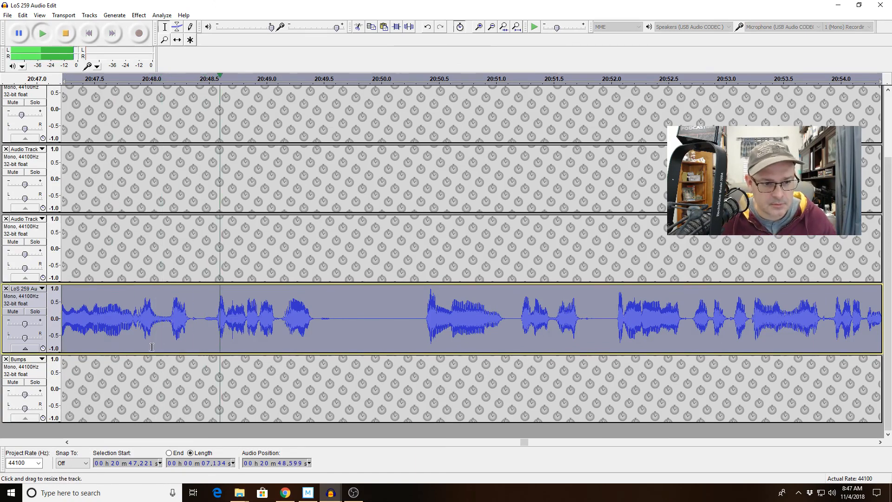
pyautogui.moveTo(135, 324); pyautogui.dragTo(260, 323)
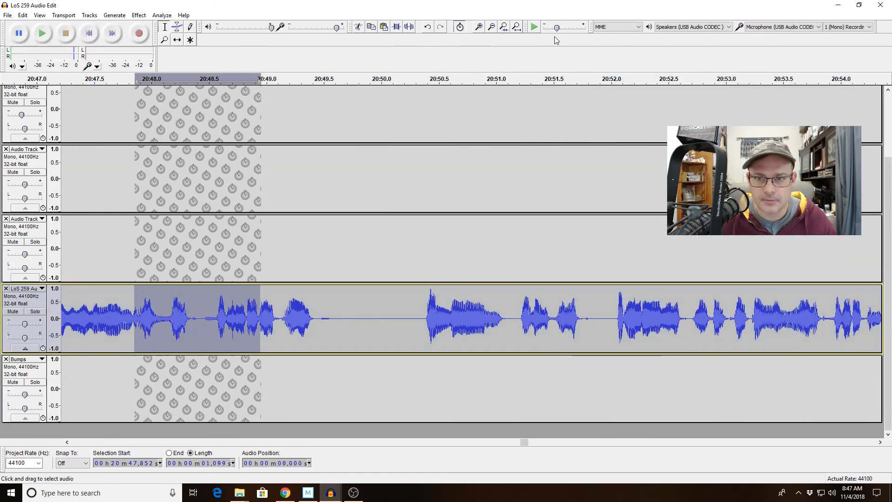
pyautogui.click(505, 28)
pyautogui.press('space')
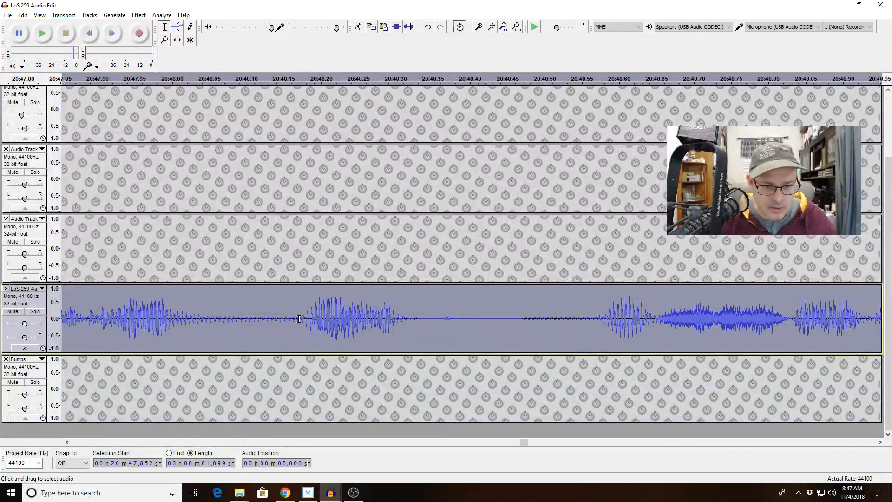
pyautogui.moveTo(296, 318); pyautogui.dragTo(477, 319)
pyautogui.press('space')
pyautogui.press('Delete')
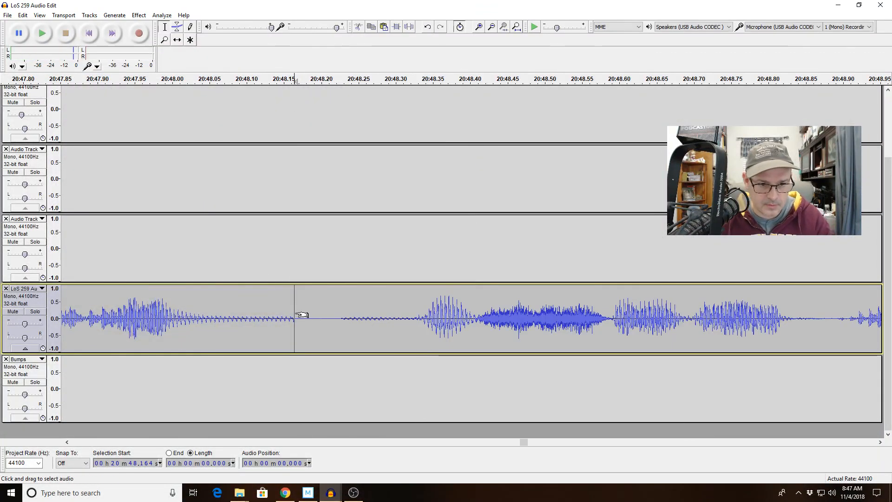
# Fade out the 0.012 seconds of voice audio starting at about 20:48.154 to smooth the cut.
pyautogui.moveTo(296, 310); pyautogui.dragTo(289, 310)
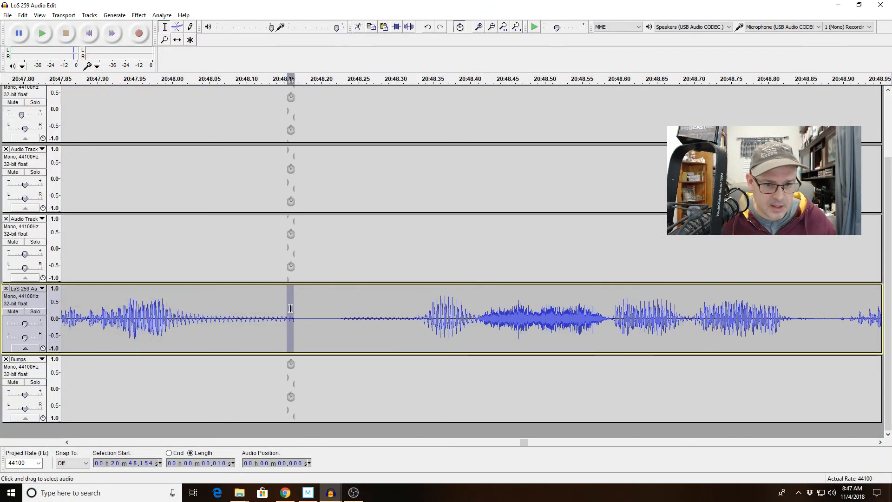
pyautogui.click(138, 16)
pyautogui.click(213, 146)
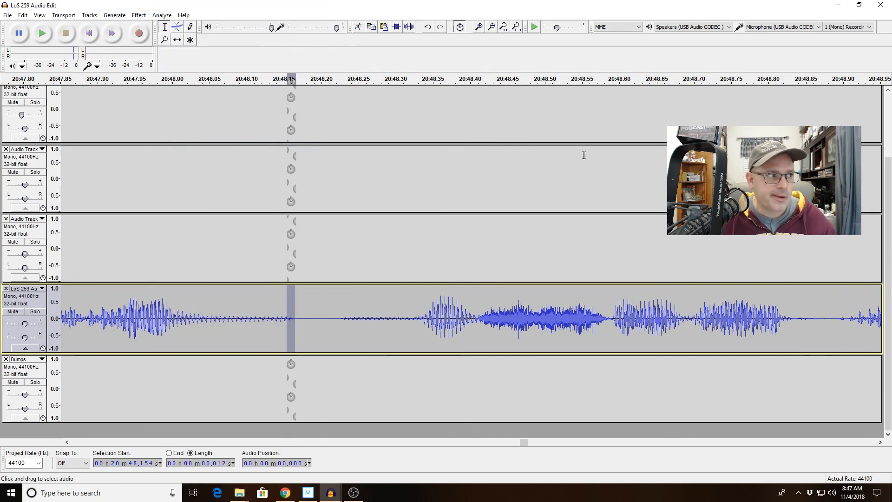
# Review the smoothed cut by playing the voice track from about 20:47.25 with a longer stretch of the timeline shown.
pyautogui.click(493, 27)
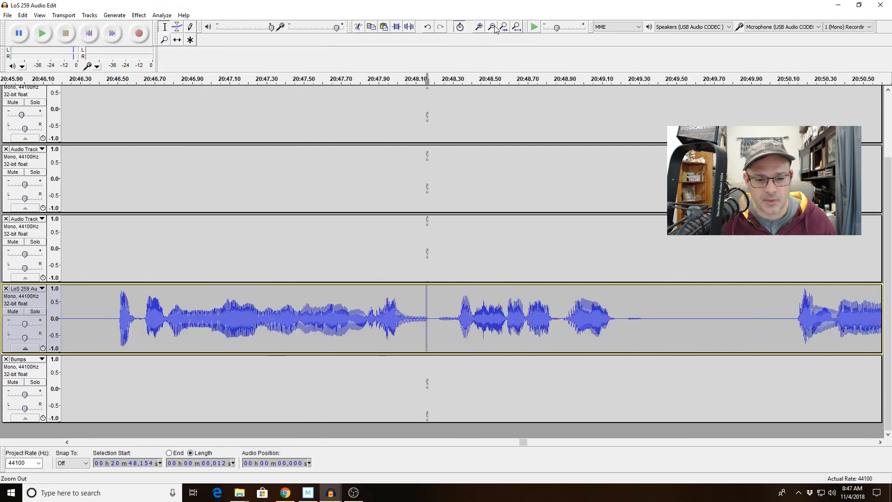
pyautogui.click(365, 316)
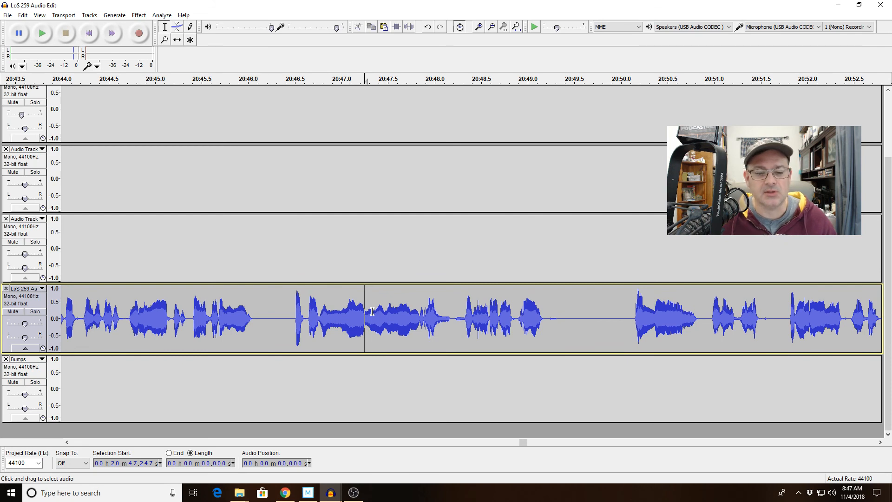
pyautogui.press('space')
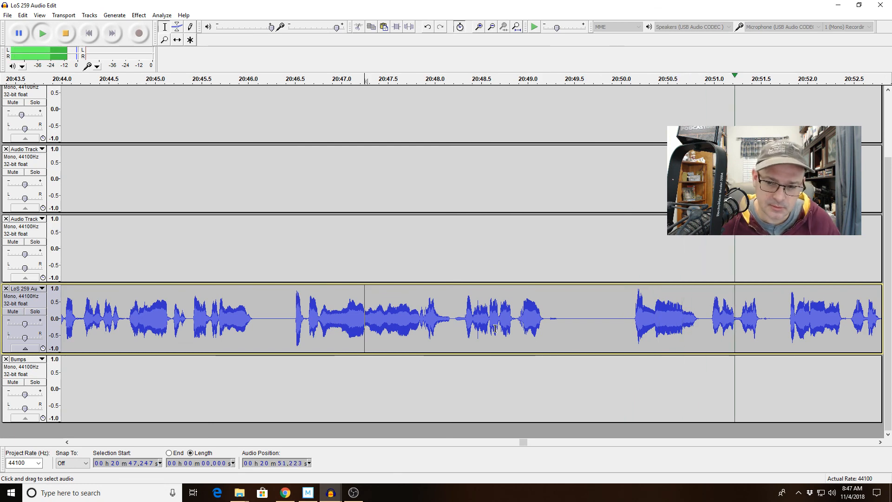
pyautogui.press('space')
# Listen closely to the passage from about 20:50.70 and delete the speech between about 20:51.28 and 20:51.57.
pyautogui.moveTo(686, 320); pyautogui.dragTo(799, 319)
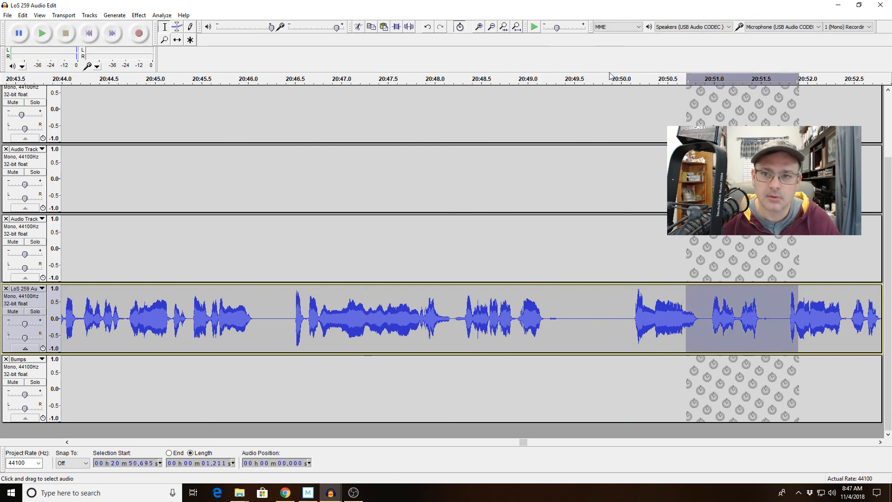
pyautogui.click(504, 26)
pyautogui.press('space')
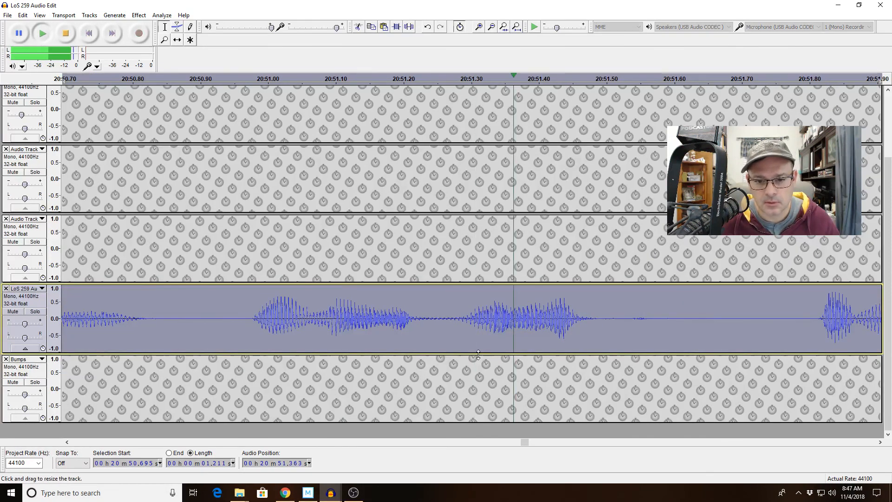
pyautogui.click(456, 318)
pyautogui.press('space')
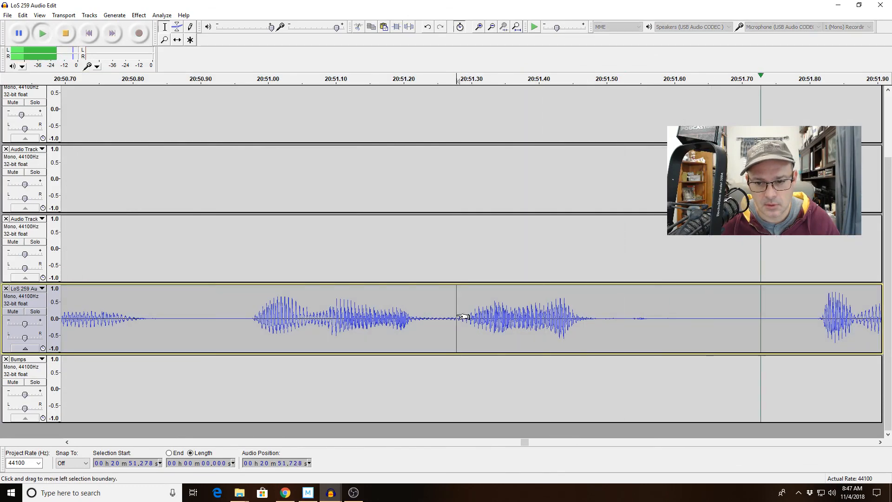
pyautogui.moveTo(459, 318); pyautogui.dragTo(654, 322)
pyautogui.press('Delete')
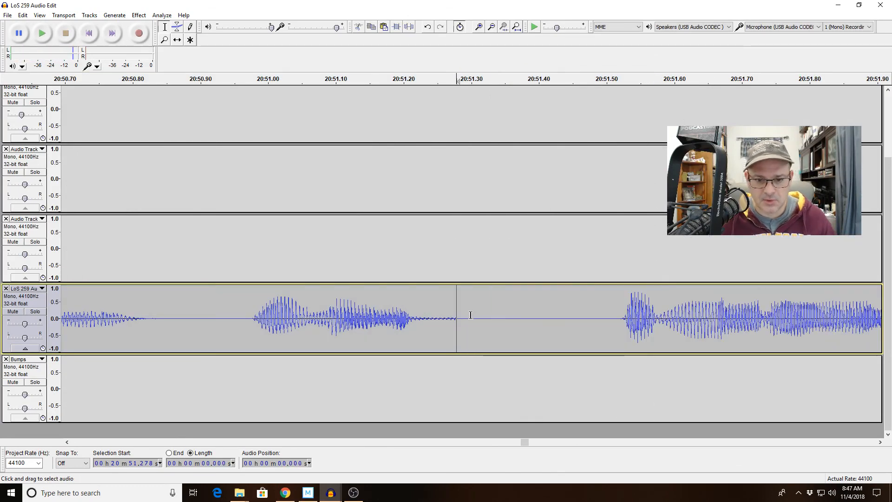
# Fade out the 0.011 seconds of voice audio starting at about 20:51.271 to smooth the cut.
pyautogui.moveTo(460, 314); pyautogui.dragTo(453, 314)
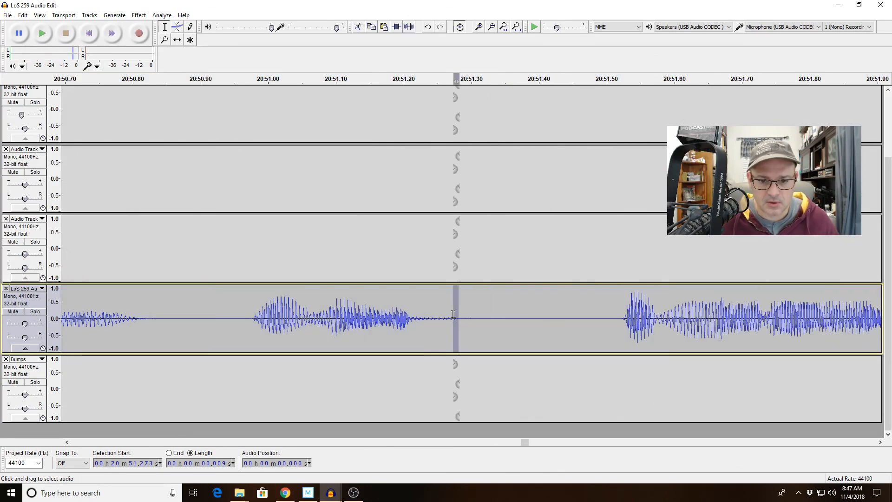
pyautogui.click(136, 16)
pyautogui.click(186, 147)
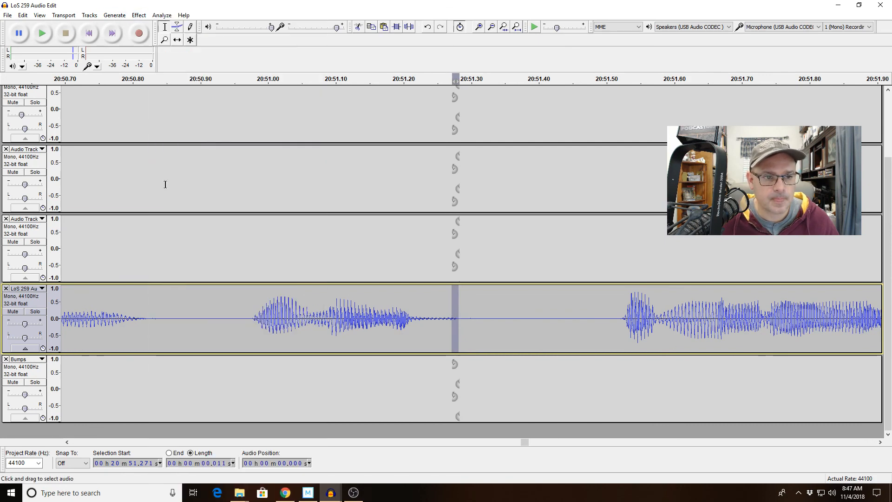
# Play the voice track from about 20:50.85 to review the smoothed cut.
pyautogui.click(166, 184)
pyautogui.press('space')
pyautogui.click(492, 27)
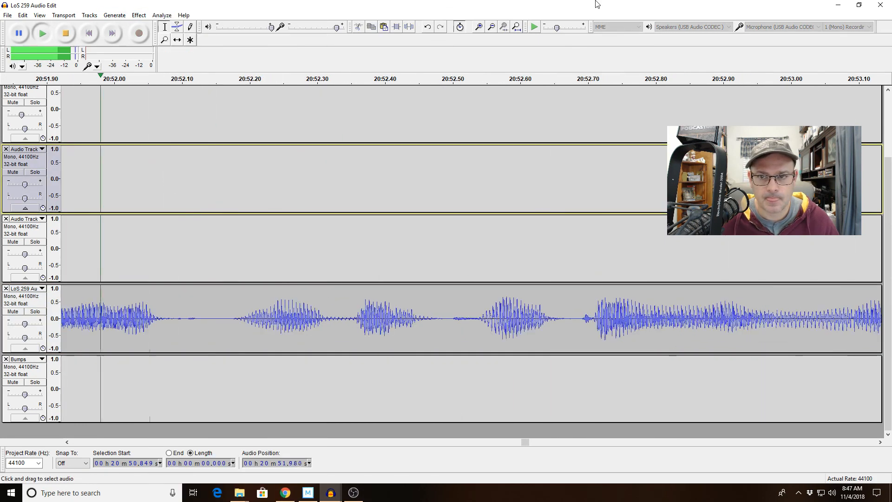
# Listen closely to the speech from about 20:52.735 and silence the 0.260 seconds of voice audio starting at about 20:53.093.
pyautogui.click(492, 27)
pyautogui.moveTo(508, 312); pyautogui.dragTo(656, 310)
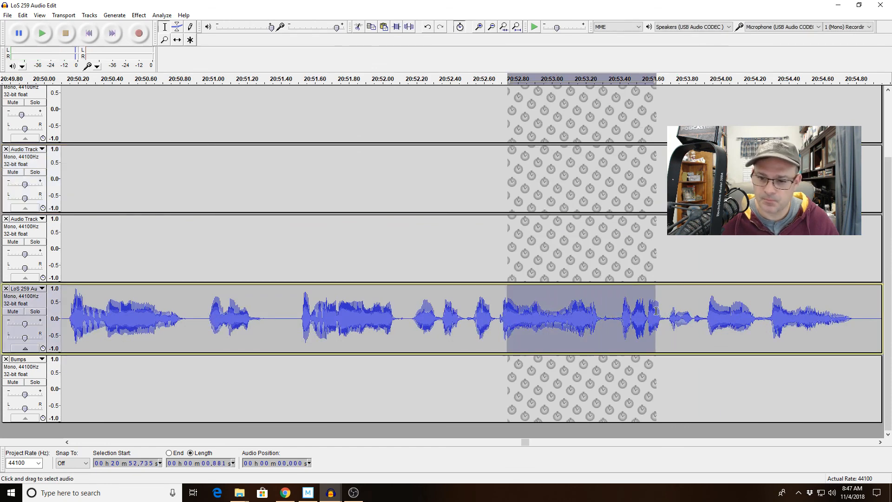
pyautogui.click(504, 26)
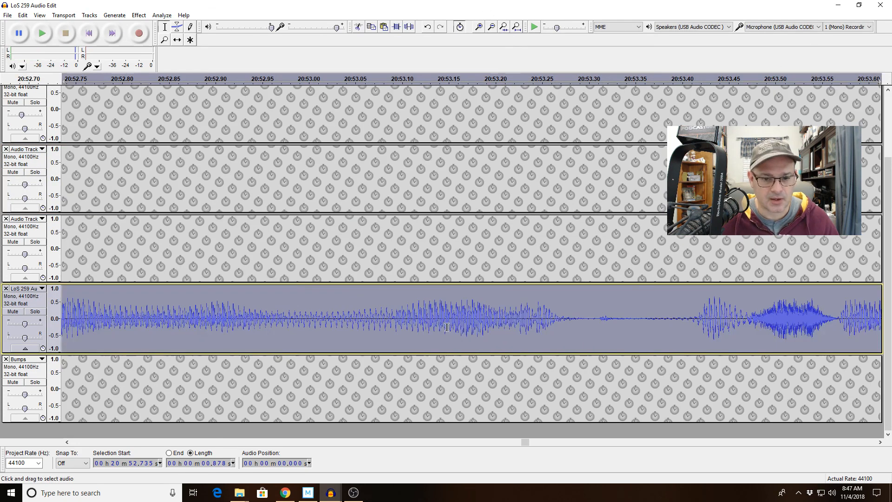
pyautogui.press('space')
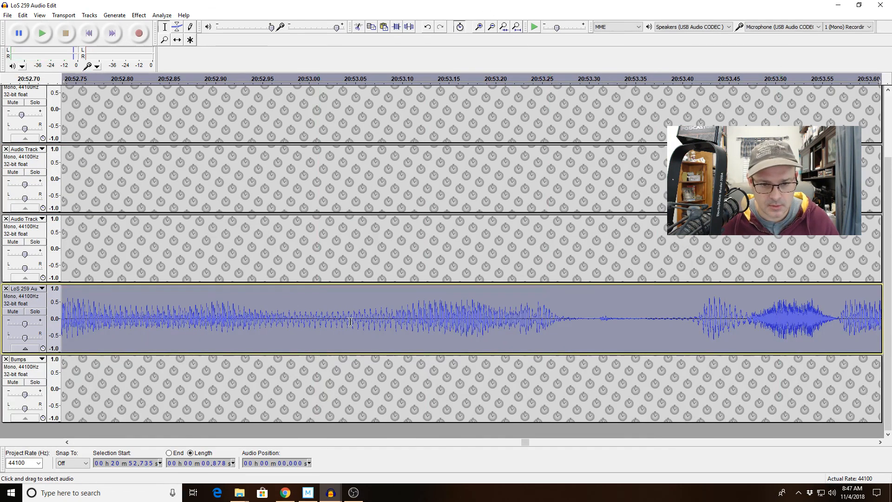
pyautogui.press('space')
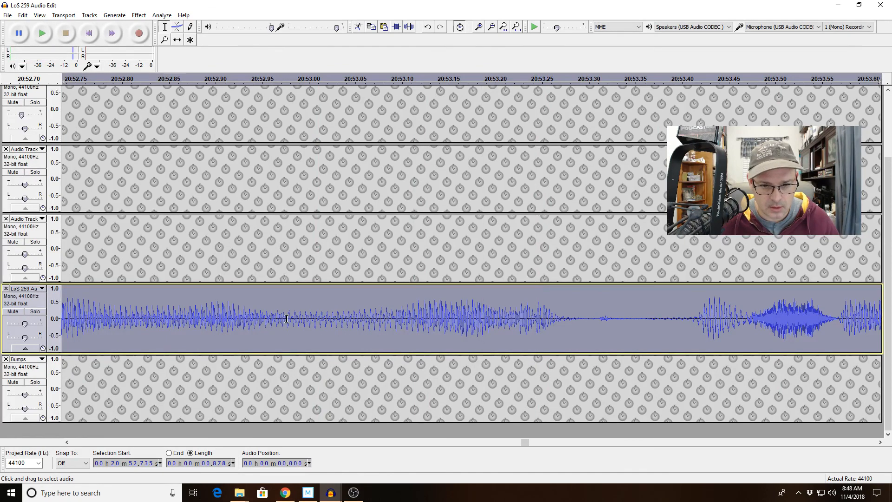
pyautogui.moveTo(287, 319); pyautogui.dragTo(631, 336)
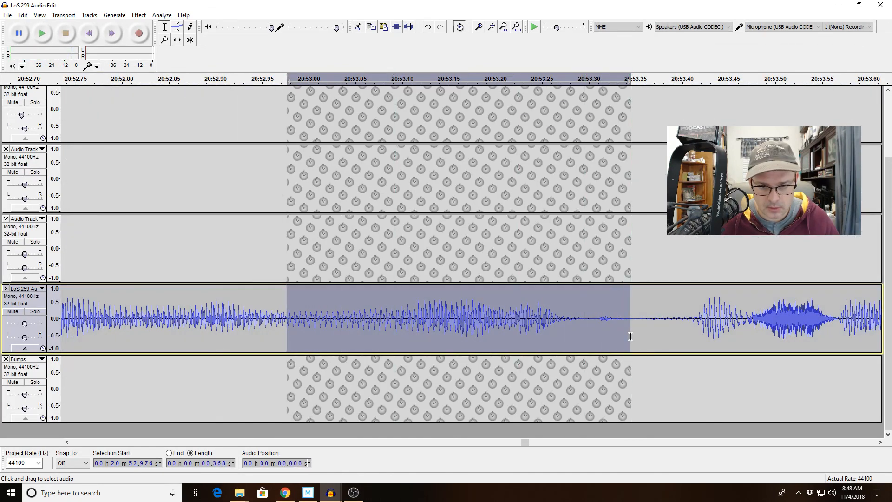
pyautogui.moveTo(289, 335); pyautogui.dragTo(638, 329)
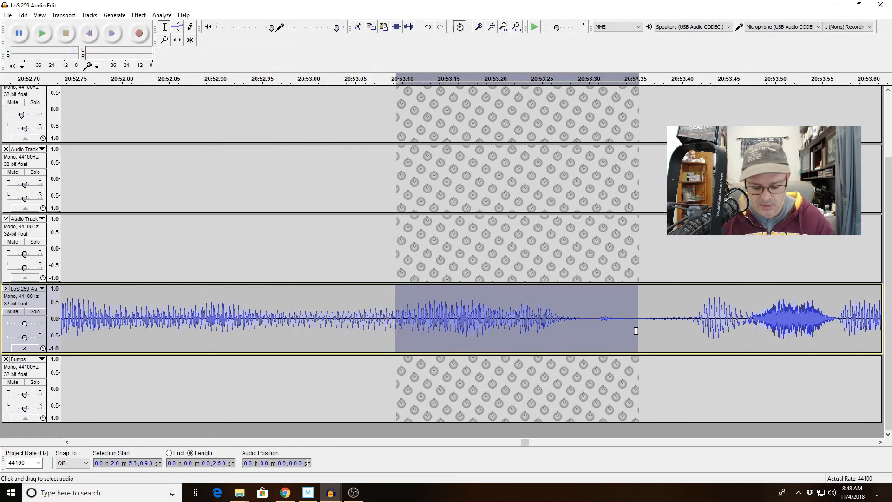
pyautogui.hotkey('ctrl', 'l')
# Play back the silenced spot from about 20:52.755 and fade out the 0.055 seconds of voice audio starting at about 20:53.039.
pyautogui.click(81, 310)
pyautogui.press('space')
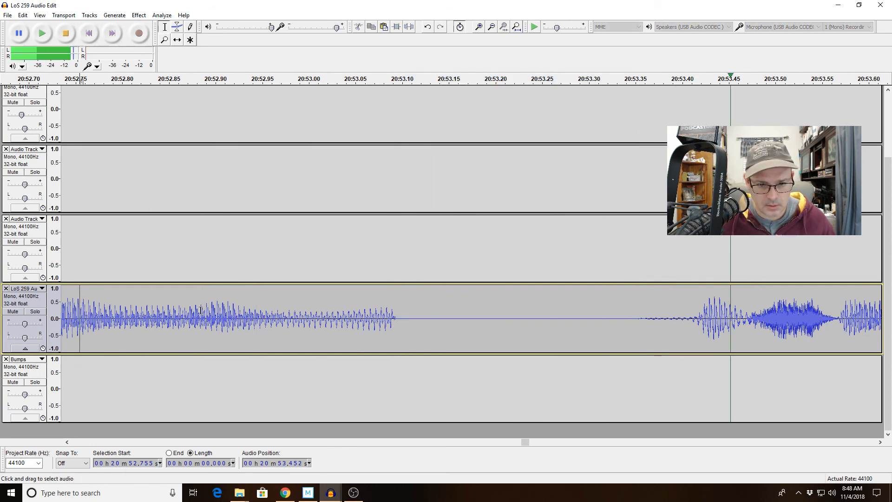
pyautogui.press('space')
pyautogui.moveTo(396, 318); pyautogui.dragTo(349, 316)
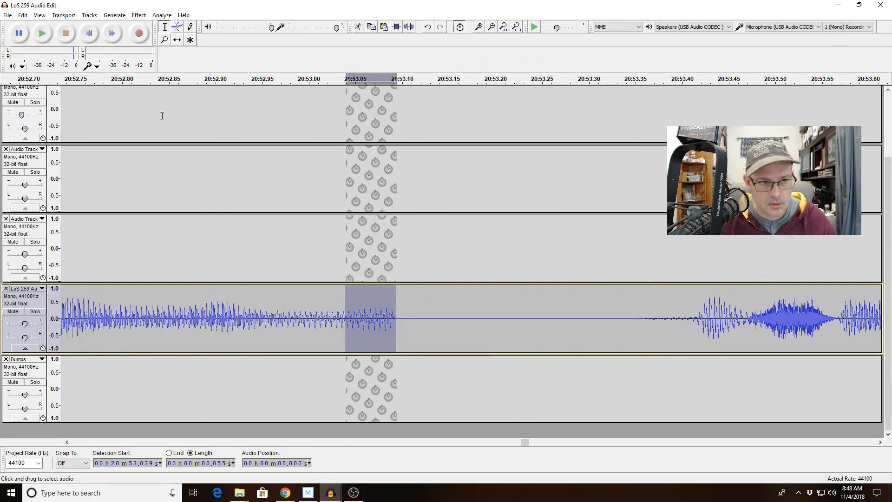
pyautogui.click(139, 15)
pyautogui.click(177, 147)
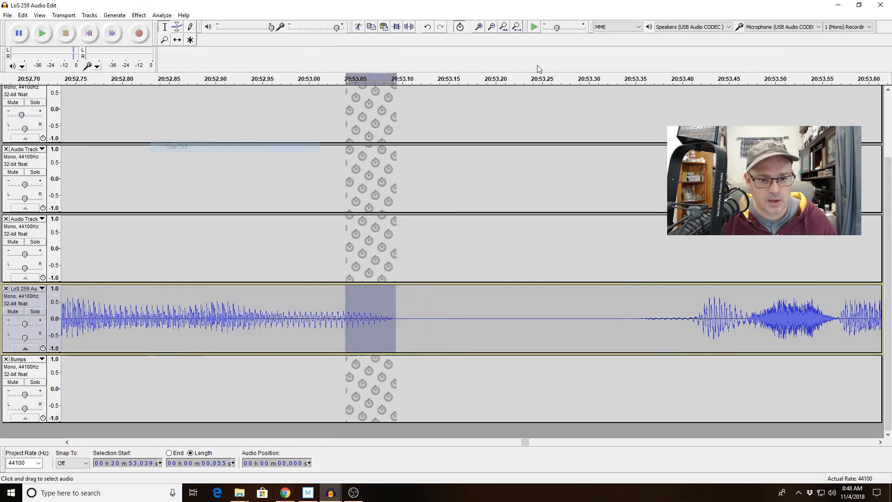
# Review the fade from about 20:52.03 and shorten the pause by deleting a sliver of silence at about 20:53.21.
pyautogui.click(492, 27)
pyautogui.click(492, 27)
pyautogui.click(491, 27)
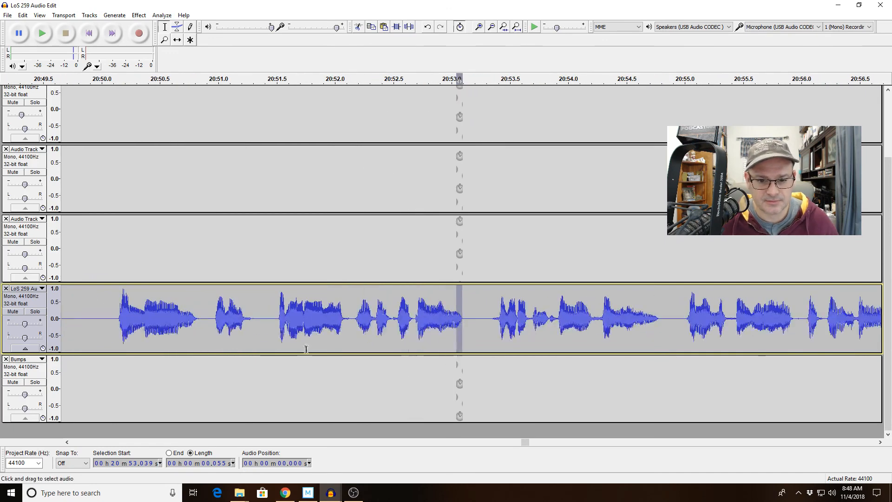
pyautogui.click(337, 313)
pyautogui.press('space')
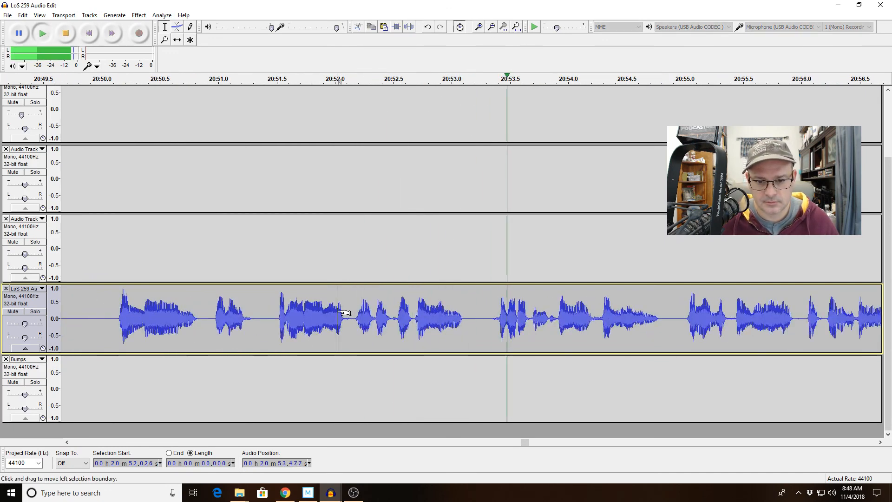
pyautogui.press('space')
pyautogui.moveTo(476, 321); pyautogui.dragTo(480, 321)
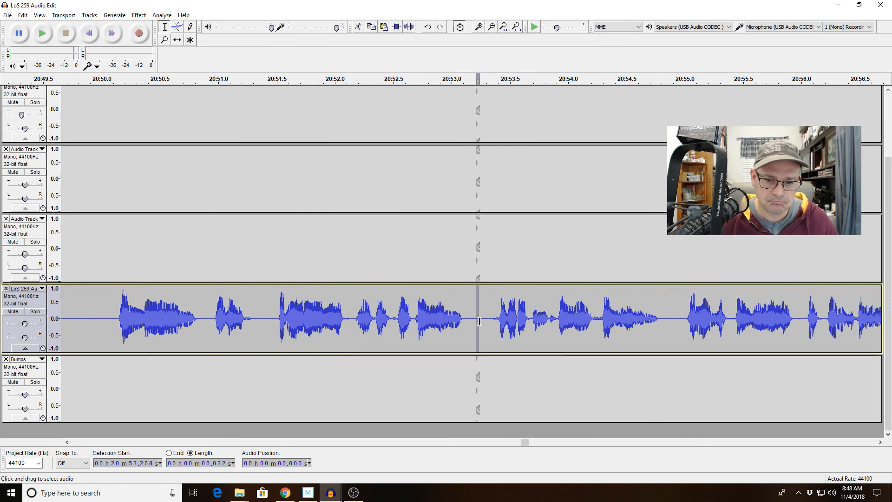
pyautogui.press('Delete')
# Play the voice track from about 20:51.79 to check the shortened pause.
pyautogui.click(311, 317)
pyautogui.press('space')
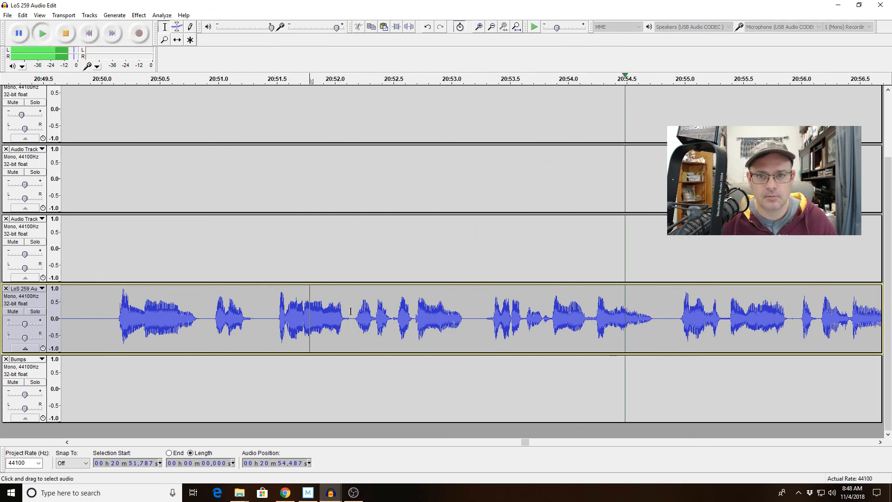
pyautogui.press('space')
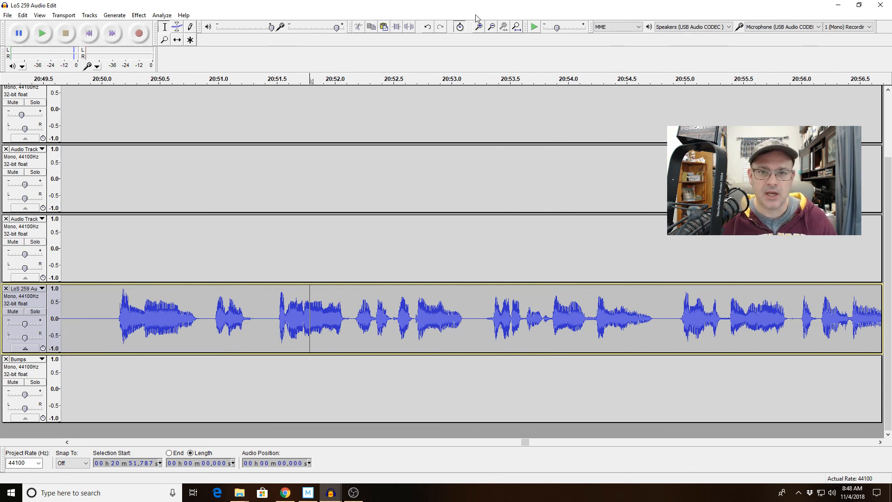
# Listen through the voice track from about 20:43.66 to about 21:08 with a longer stretch of the timeline shown.
pyautogui.click(492, 27)
pyautogui.click(491, 28)
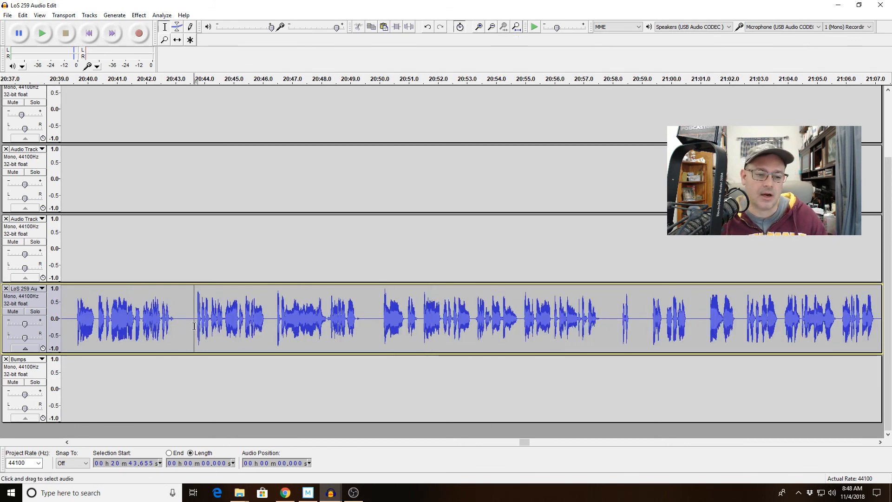
pyautogui.press('space')
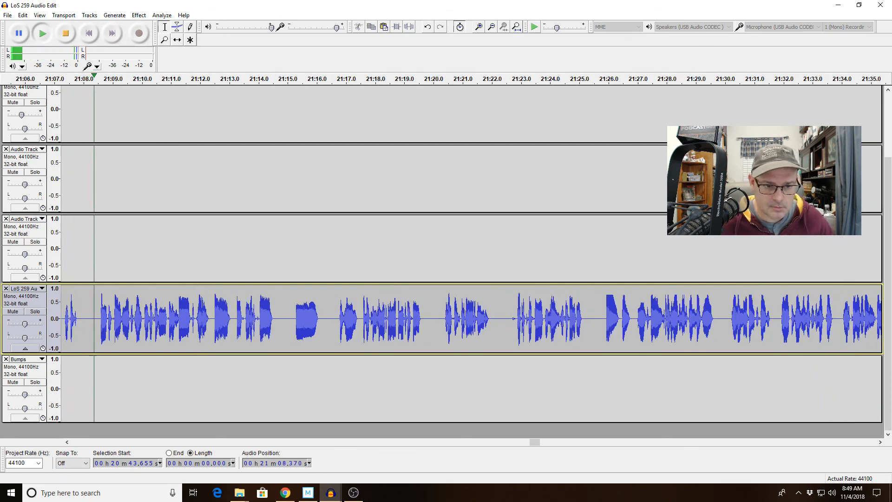
pyautogui.press('x')
# Replay the passage from about 21:02.79, narrowing in on the 0.796 seconds of speech starting at about 21:03.786.
pyautogui.moveTo(109, 318); pyautogui.dragTo(57, 321)
pyautogui.moveTo(169, 321); pyautogui.dragTo(339, 321)
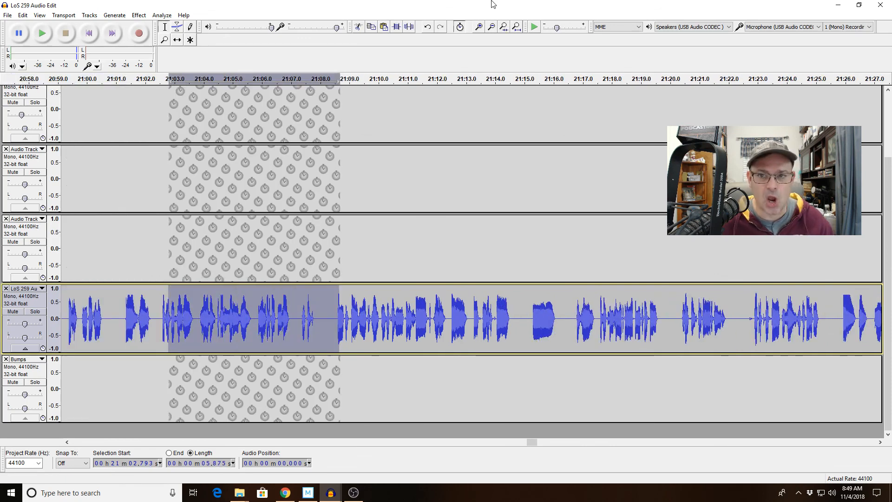
pyautogui.click(504, 27)
pyautogui.press('space')
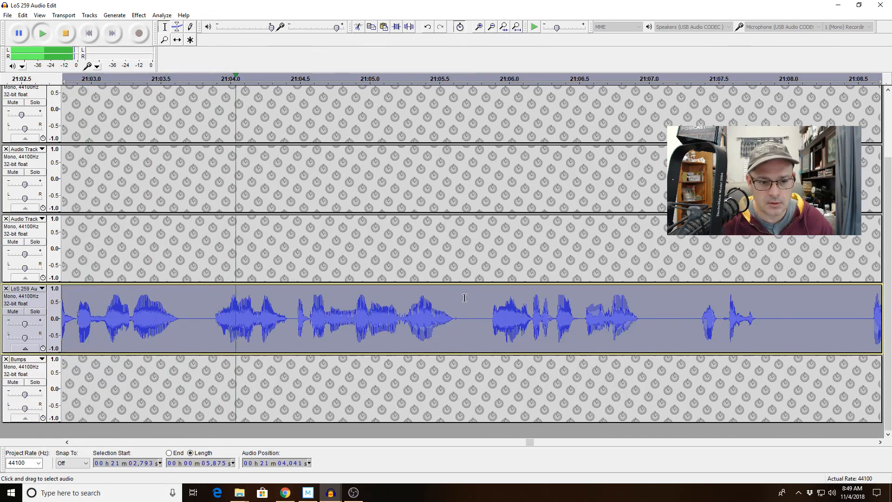
pyautogui.press('space')
pyautogui.moveTo(201, 319); pyautogui.dragTo(311, 318)
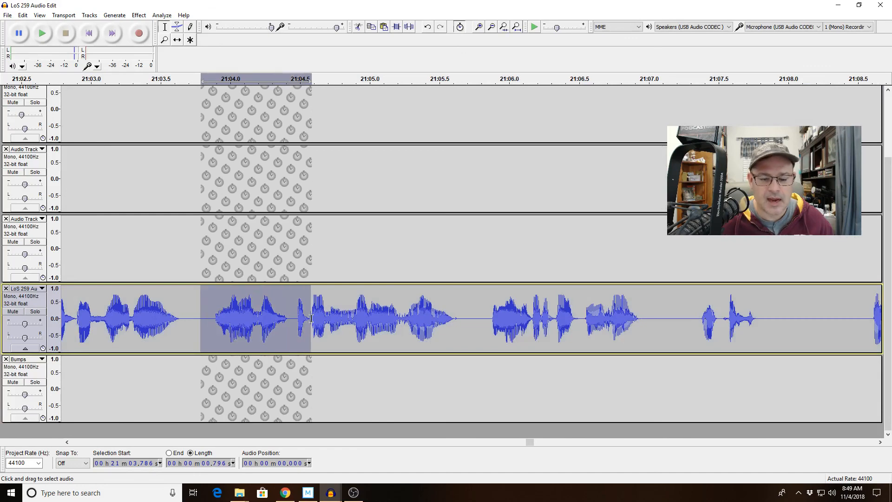
pyautogui.click(506, 28)
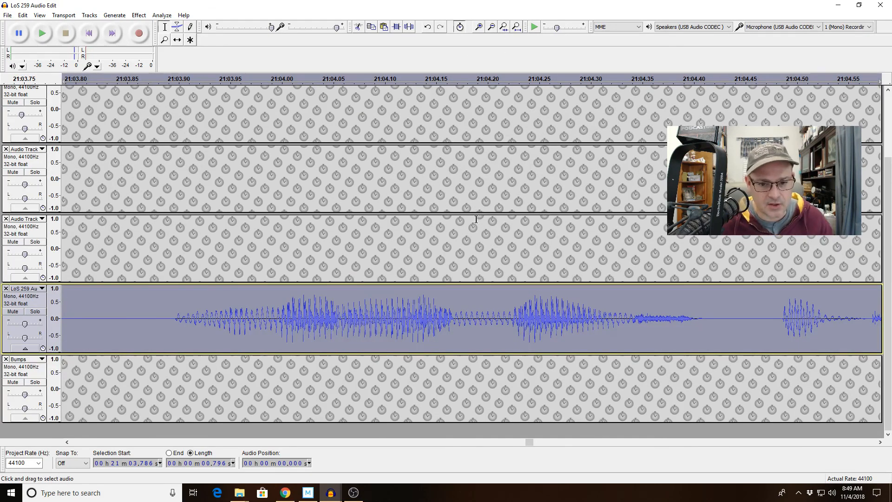
pyautogui.press('space')
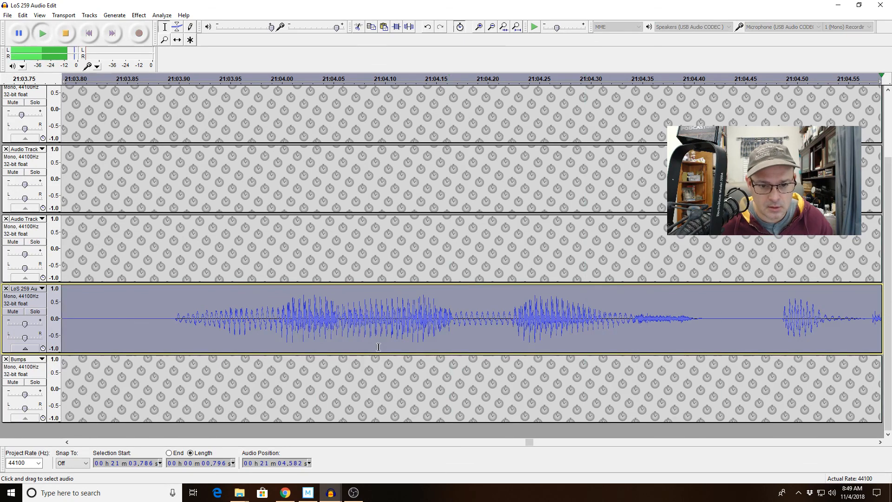
# Listen for the stumble around 21:04.06 to 21:04.12 and delete the 0.250 seconds of audio starting at about 21:03.872.
pyautogui.click(342, 321)
pyautogui.press('space')
pyautogui.press('space')
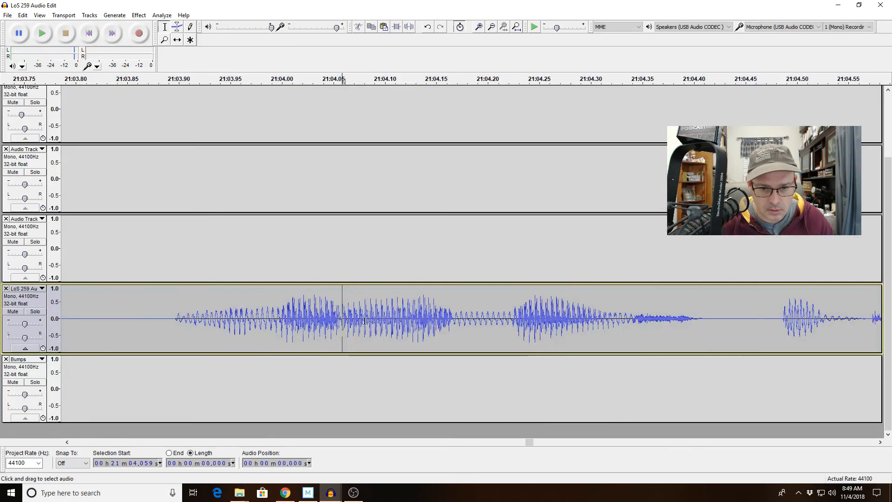
pyautogui.press('space')
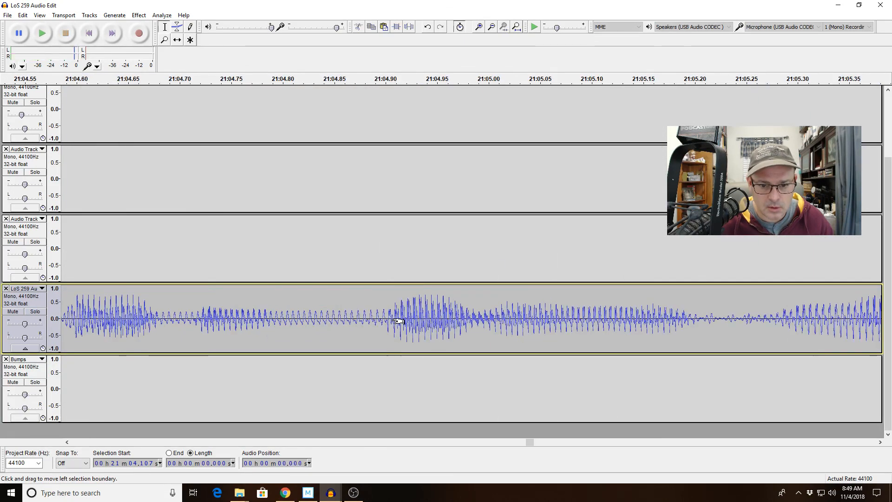
pyautogui.press('space')
pyautogui.click(78, 316)
pyautogui.press('space')
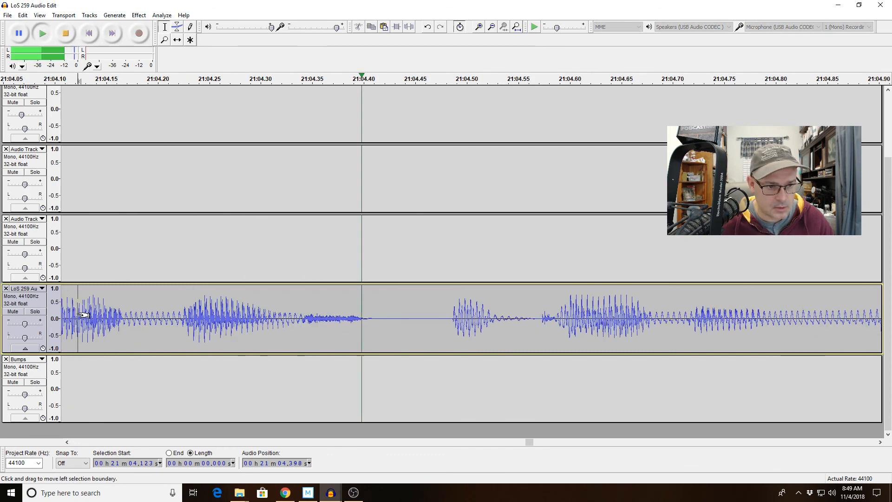
pyautogui.press('space')
pyautogui.moveTo(84, 316); pyautogui.dragTo(189, 314)
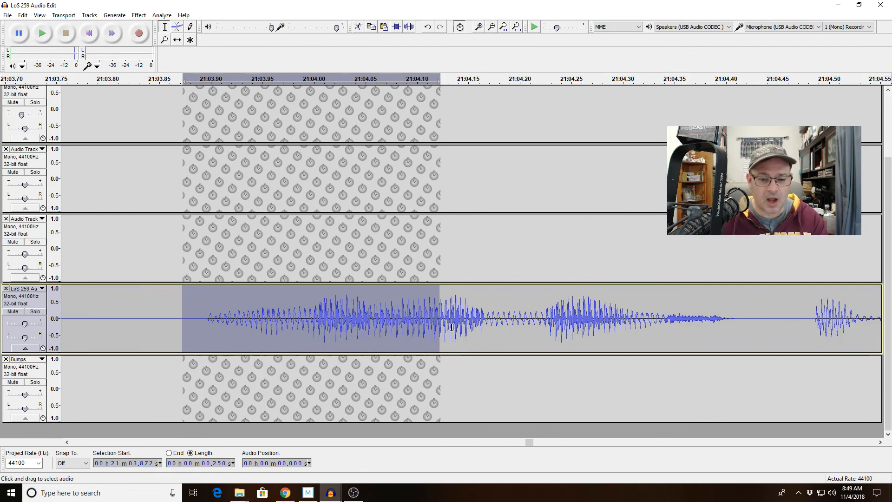
pyautogui.press('Delete')
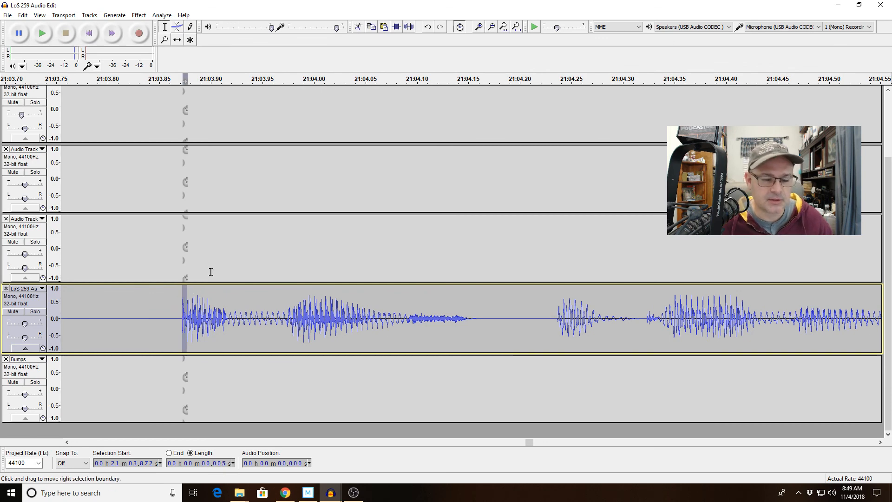
# Fade in the 0.005 seconds of voice audio starting at about 21:03.872 to smooth the cut.
pyautogui.click(479, 27)
pyautogui.click(479, 27)
pyautogui.click(479, 26)
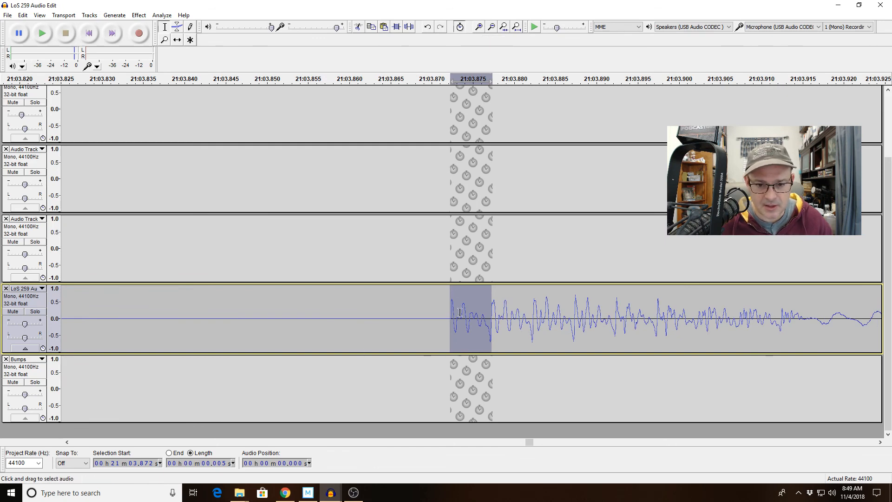
pyautogui.click(139, 15)
pyautogui.click(187, 136)
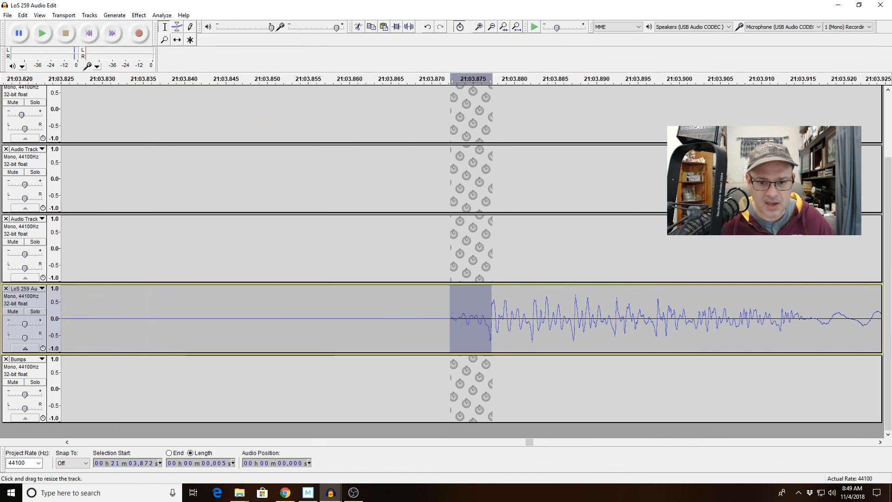
# Review the cut by playing the voice track from about 21:02.56 with a longer stretch of the timeline shown.
pyautogui.click(492, 27)
pyautogui.click(491, 27)
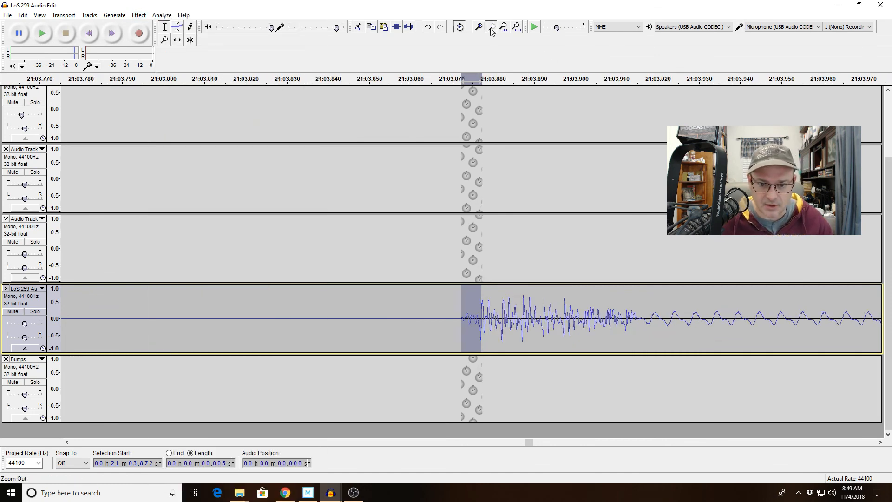
pyautogui.click(492, 27)
pyautogui.click(492, 26)
pyautogui.click(491, 27)
pyautogui.click(491, 27)
pyautogui.click(303, 321)
pyautogui.press('space')
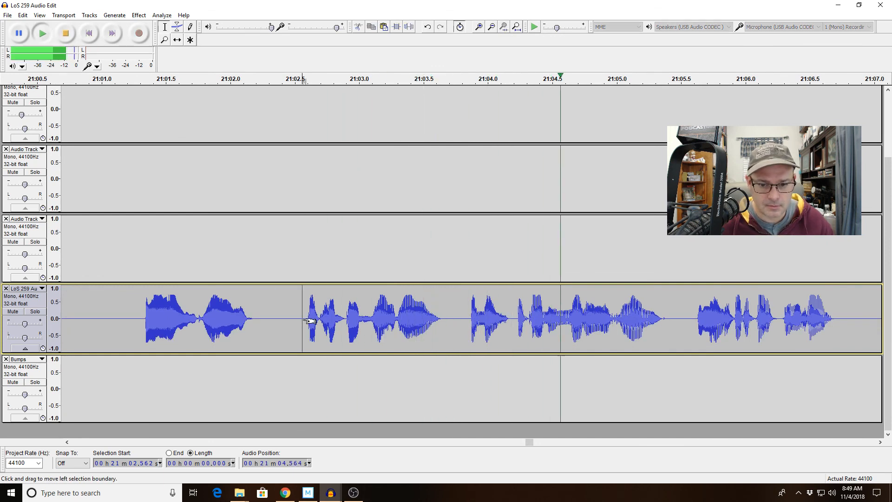
pyautogui.press('space')
# Undo the fade-in and the 0.250-second deletion at about 21:03.872.
pyautogui.hotkey('ctrl', 'z')
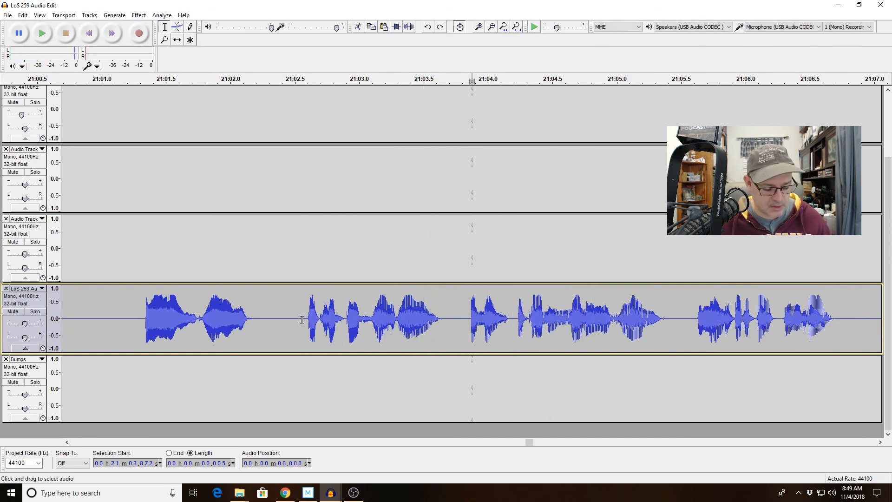
pyautogui.hotkey('ctrl', 'y')
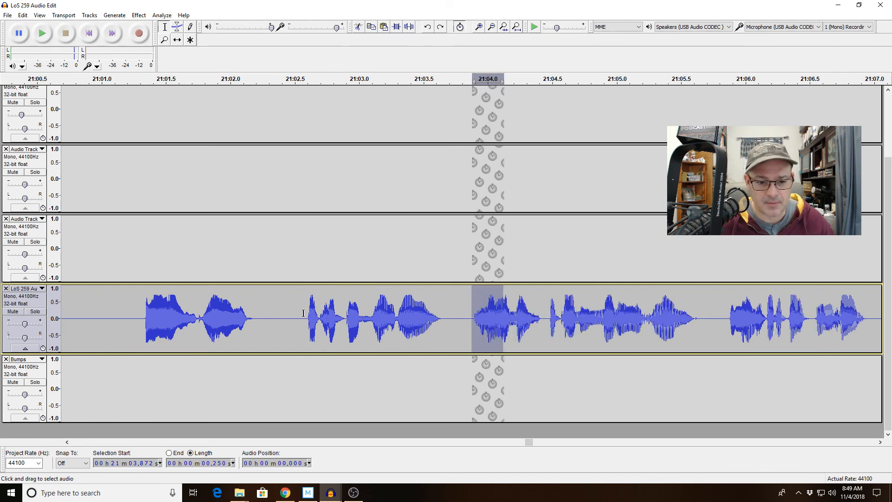
pyautogui.hotkey('ctrl', 'z')
# Continue listening through the voice track from about 21:01.37.
pyautogui.click(304, 315)
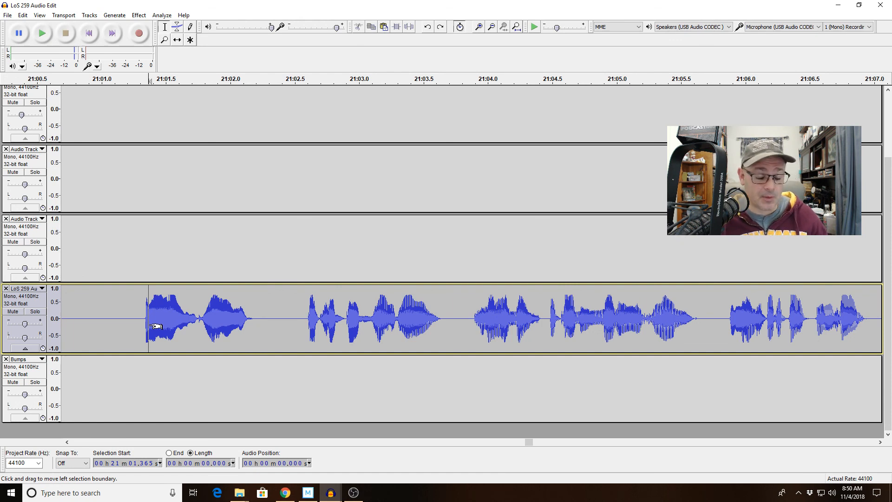
pyautogui.press('space')
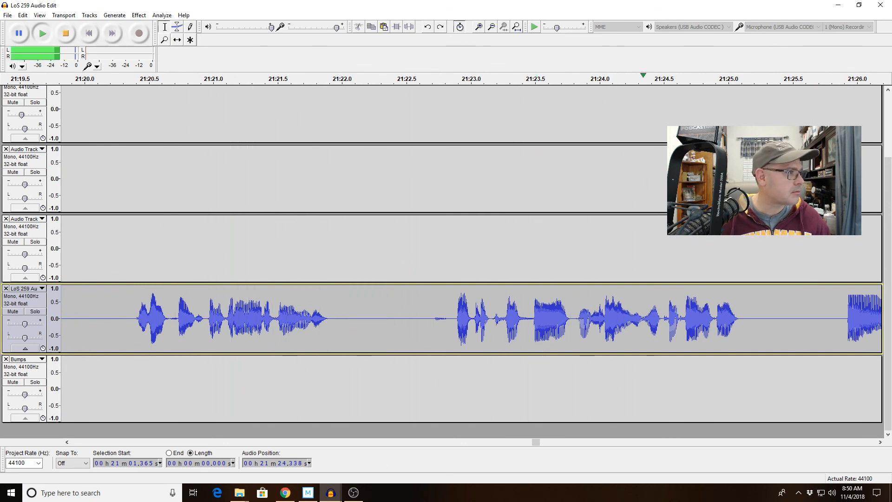
# Listen on through the voice track from about 21:24 while switching between the Google Docs notes and the LoS 259 Audio Edit project.
pyautogui.hotkey('alt', 'Tab')
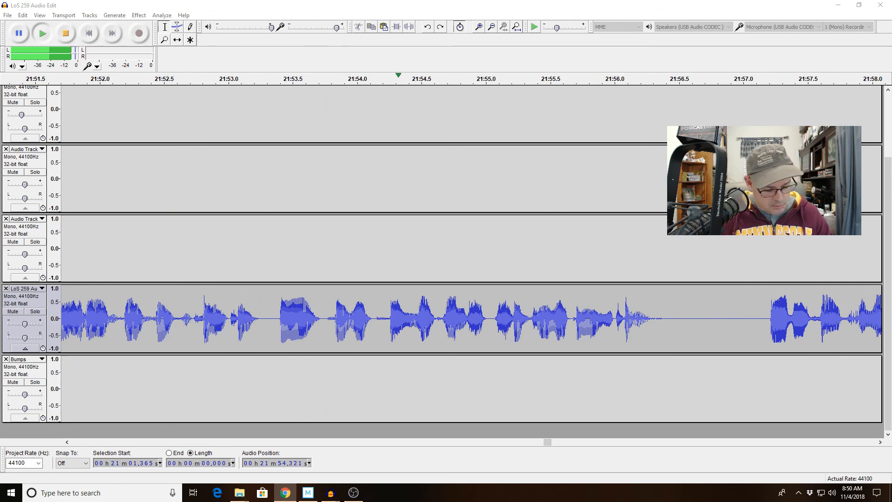
pyautogui.hotkey('alt', 'Tab')
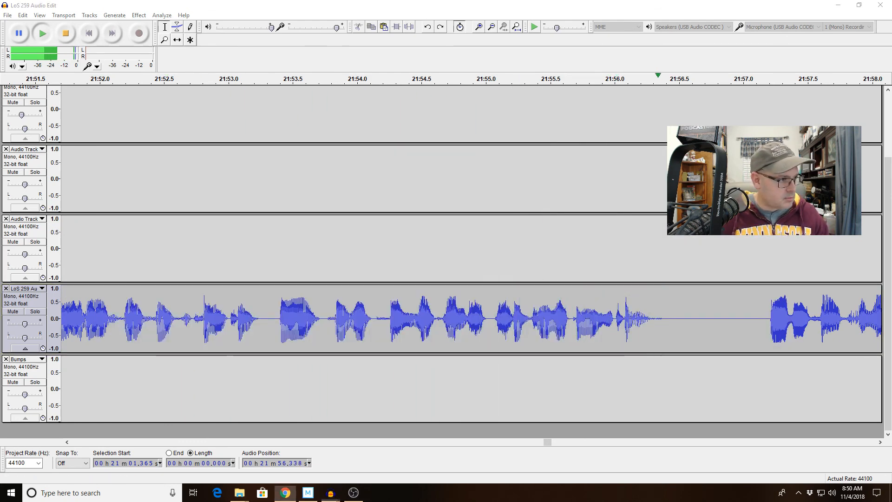
pyautogui.hotkey('alt', 'Tab')
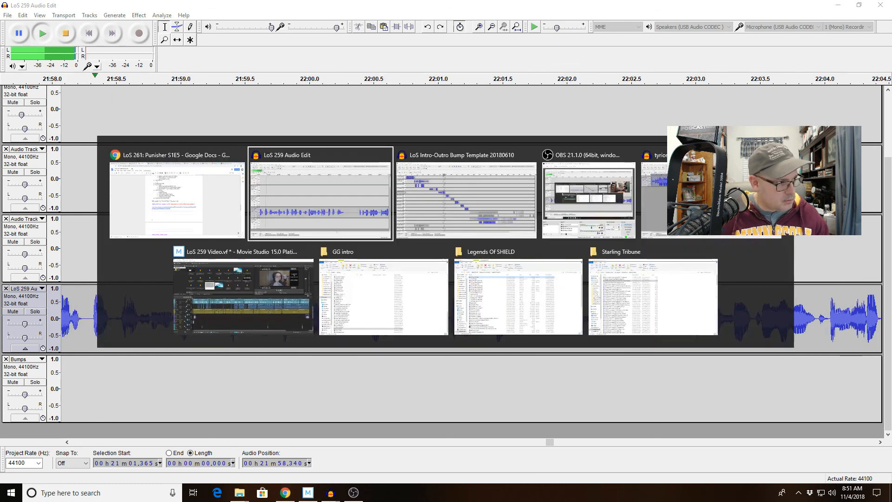
pyautogui.hotkey('alt', 'Tab')
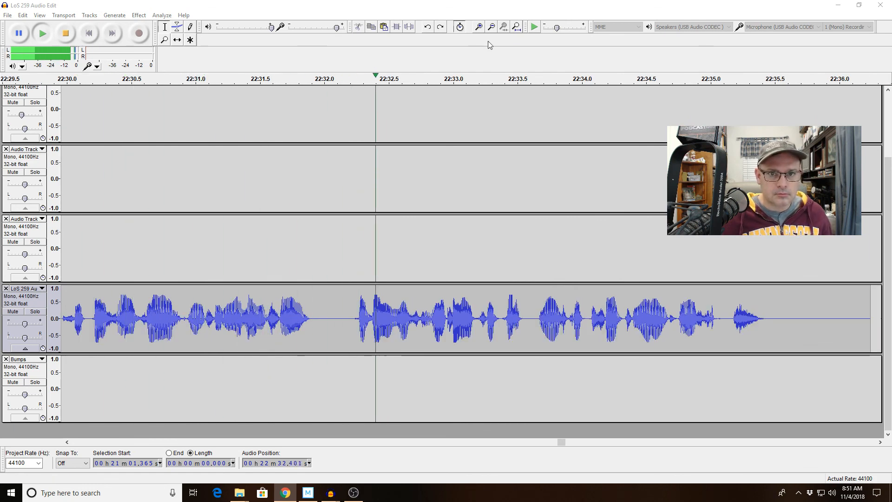
# Switch to the LoS Intro-Outro Bump Template project and copy the first clip on the Daredevil track, starting at about 1:02.586.
pyautogui.click(491, 26)
pyautogui.click(491, 27)
pyautogui.click(491, 27)
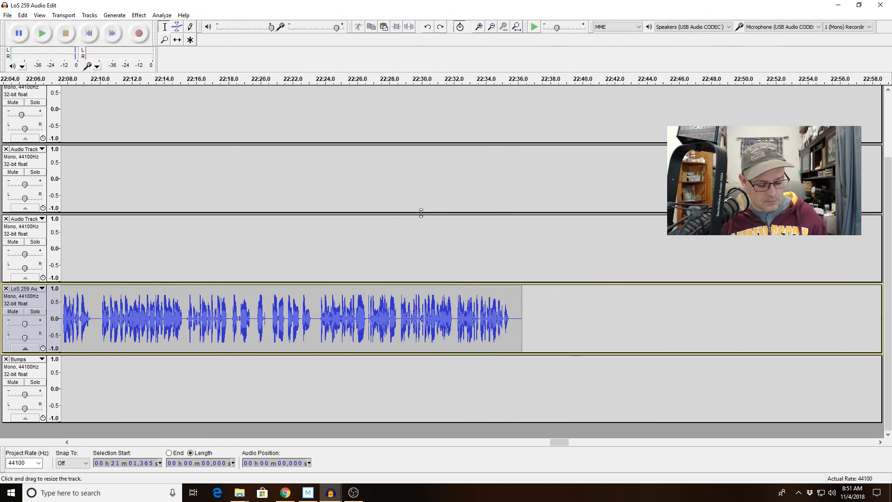
pyautogui.hotkey('alt', 'Tab')
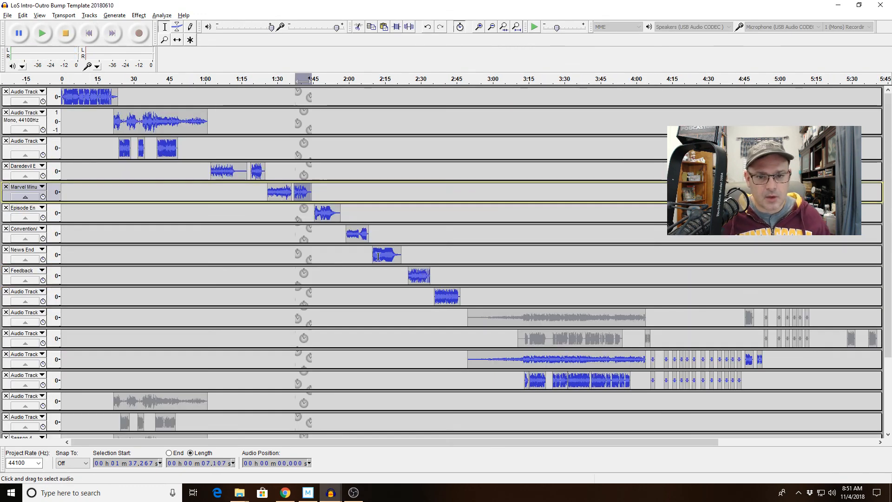
pyautogui.doubleClick(327, 214)
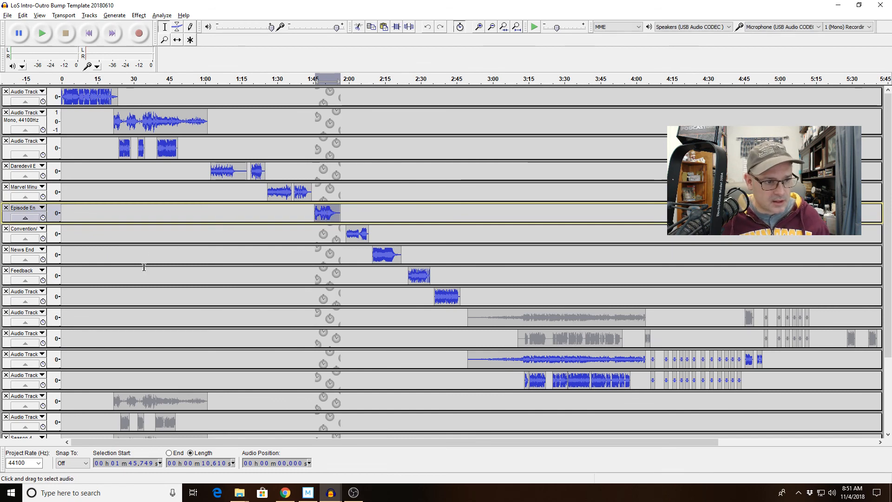
pyautogui.doubleClick(226, 172)
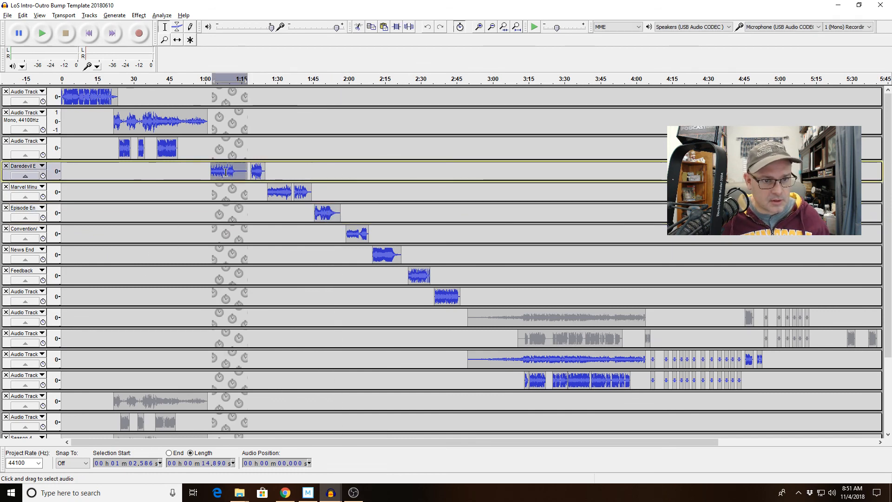
# Return to the LoS 259 Audio Edit project and paste the copied bump into the Bumps track at the voice clip's end, at 22:36.241.
pyautogui.hotkey('alt', 'Tab')
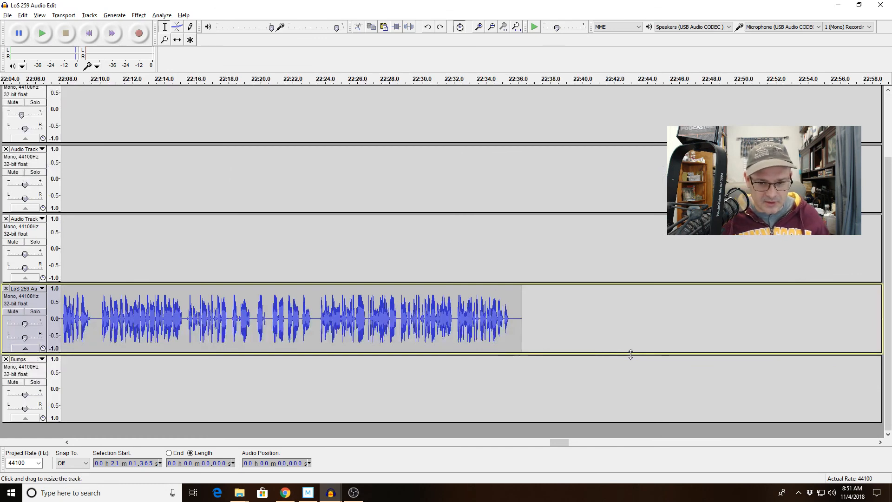
pyautogui.click(522, 362)
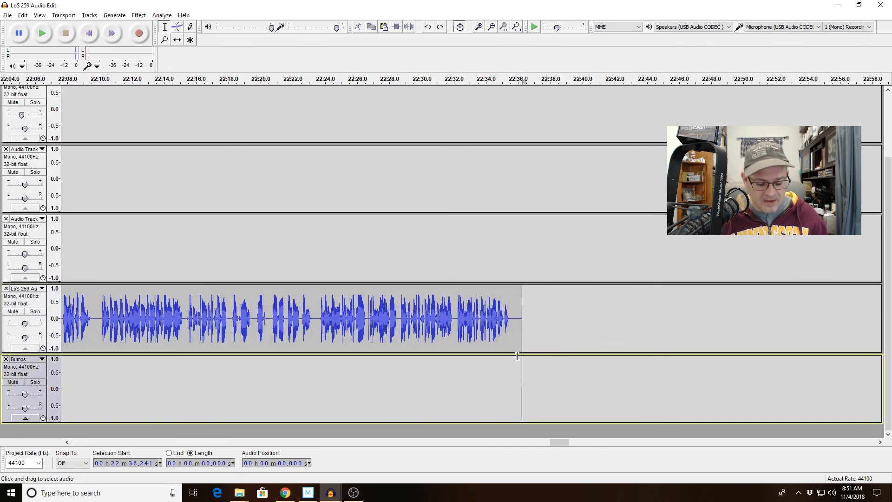
pyautogui.hotkey('ctrl', 'v')
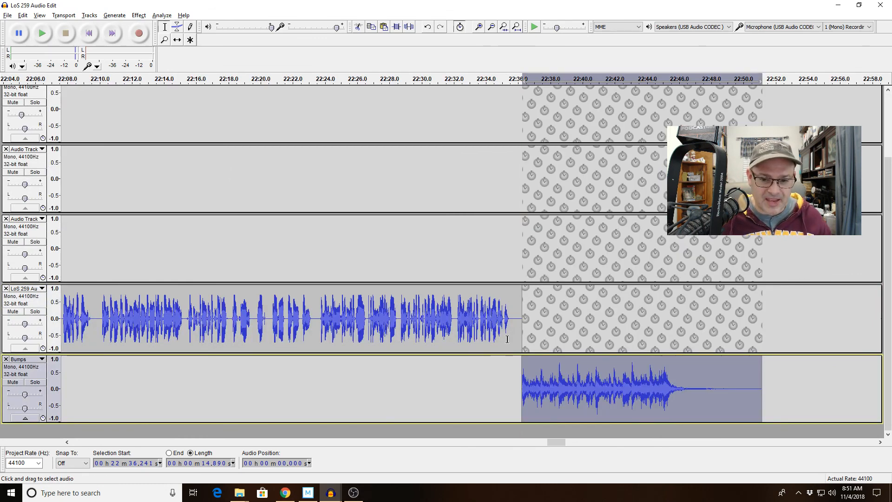
# Review the transition into the bump by playing from about 22:33.98, and bring the whole project into view.
pyautogui.click(486, 324)
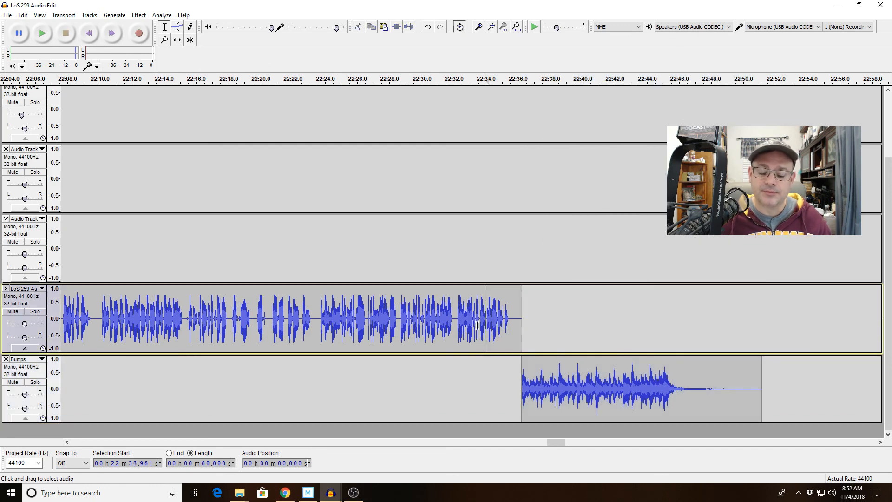
pyautogui.press('space')
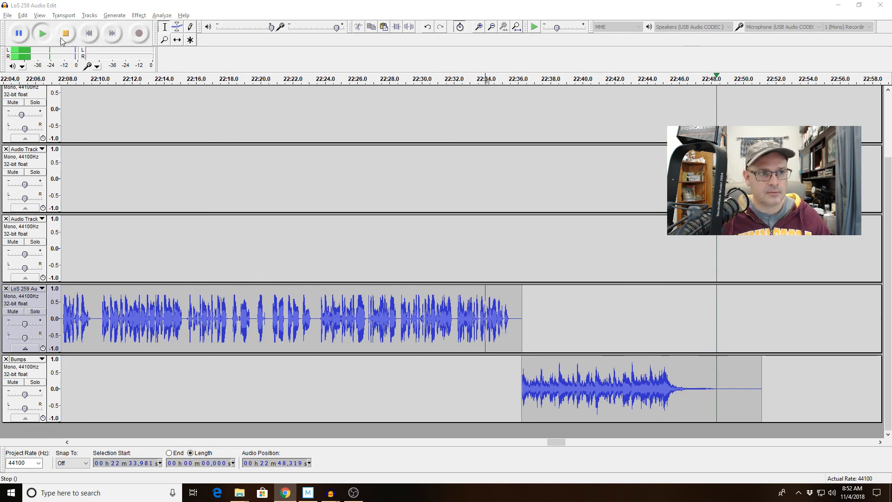
pyautogui.press('space')
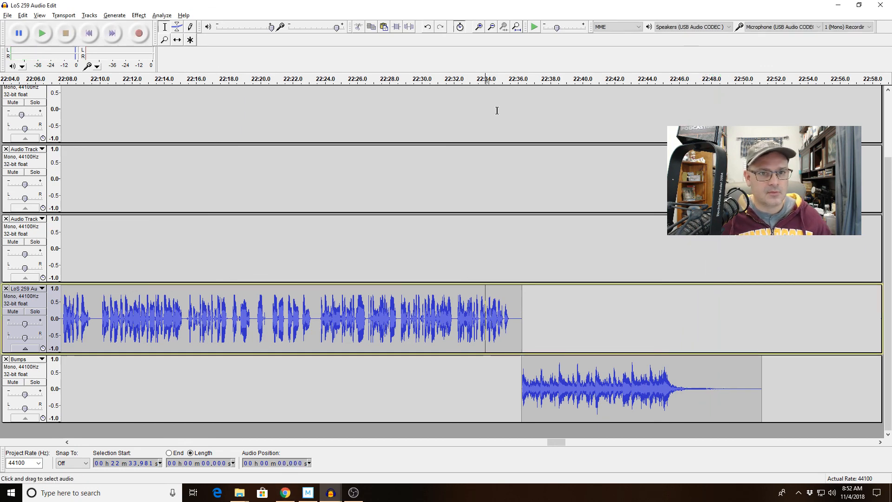
pyautogui.click(517, 27)
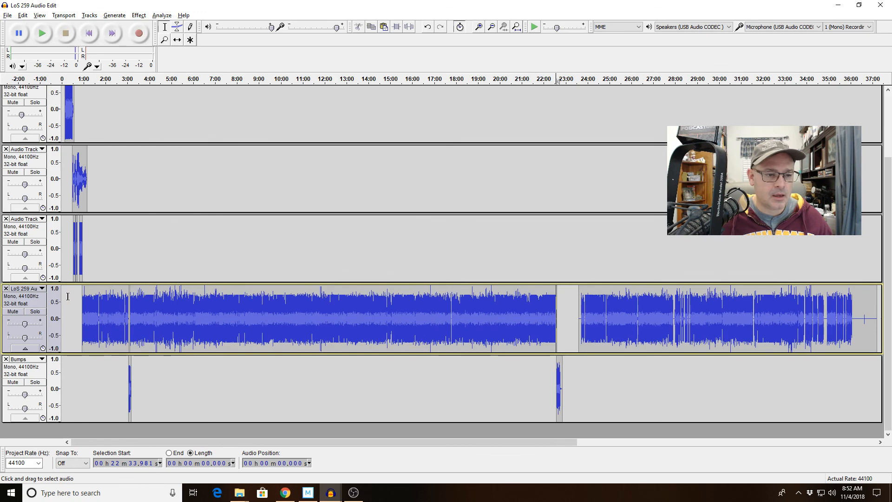